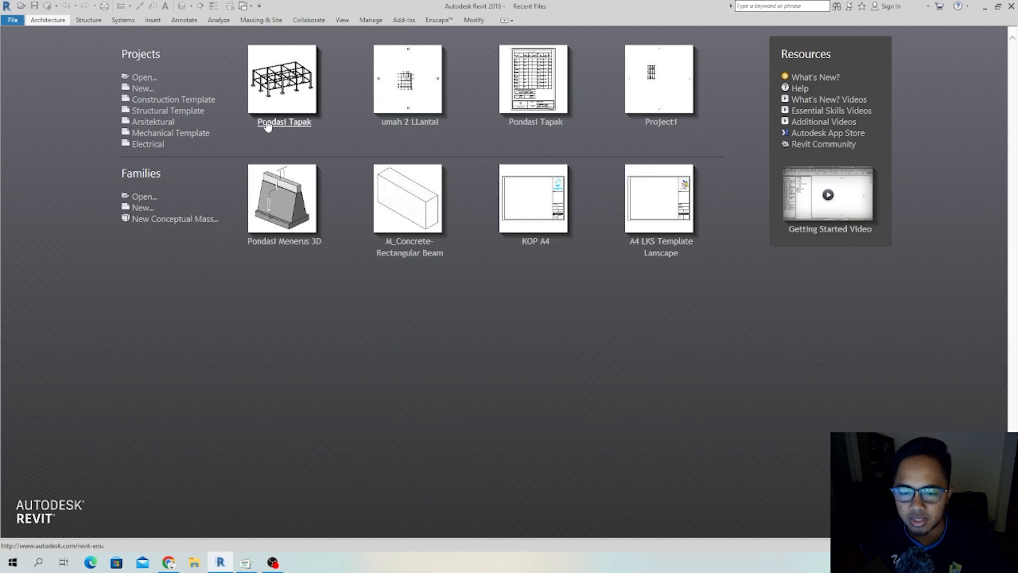
# - Open the recent Pondasi Tapak project whose thumbnail shows the 3D frame and examine the footings at the frame's near corner
pyautogui.click(276, 80)
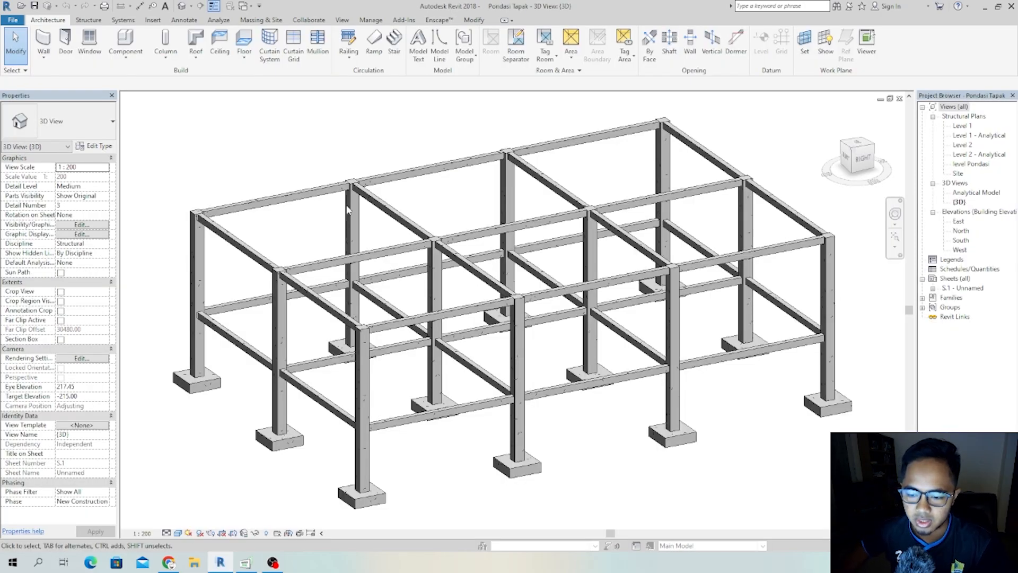
pyautogui.scroll(-3, 394, 254)
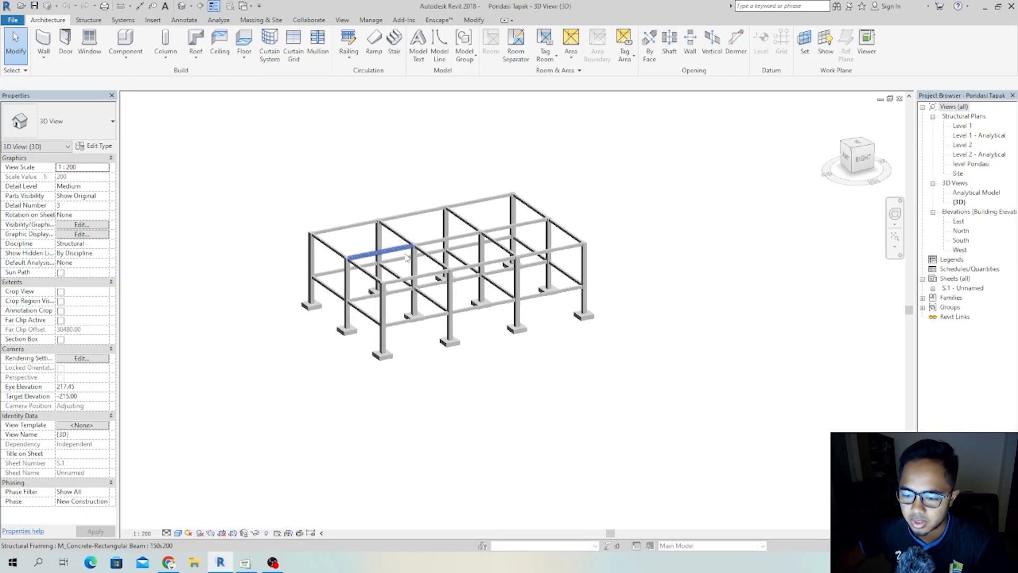
pyautogui.scroll(3, 383, 261)
pyautogui.keyDown('shift'); pyautogui.moveTo(302, 324); pyautogui.dragTo(352, 297, button='middle'); pyautogui.keyUp('shift')
pyautogui.scroll(2, 329, 422)
pyautogui.scroll(1, 448, 406)
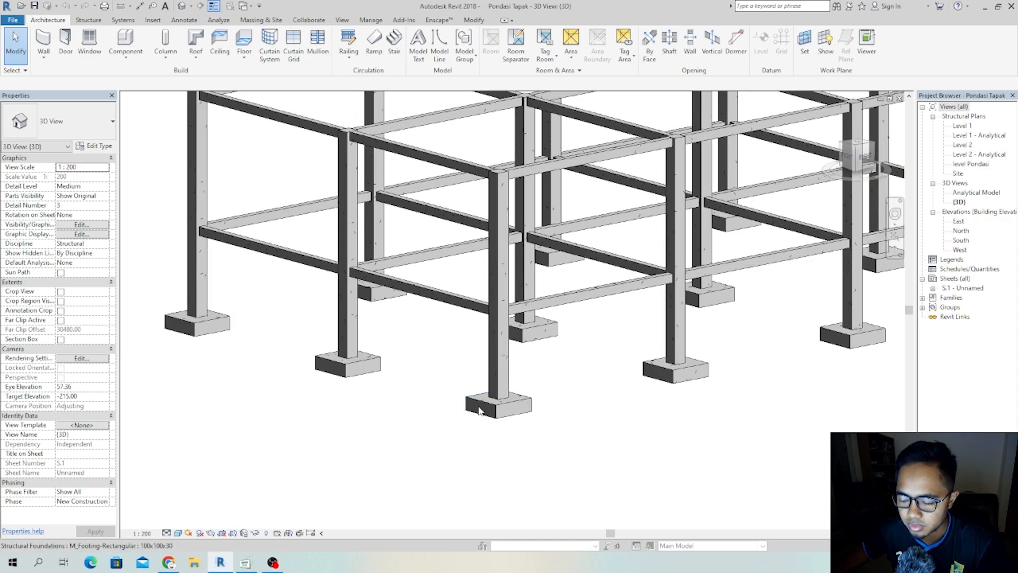
pyautogui.keyDown('shift'); pyautogui.moveTo(505, 429); pyautogui.dragTo(478, 449, button='middle'); pyautogui.keyUp('shift')
pyautogui.scroll(1, 444, 435)
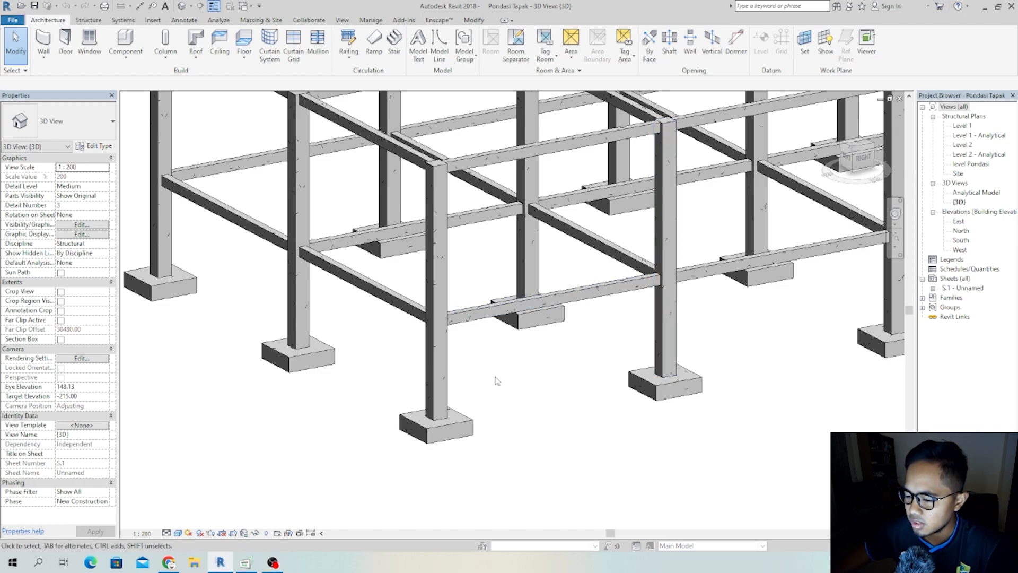
pyautogui.scroll(-3, 490, 420)
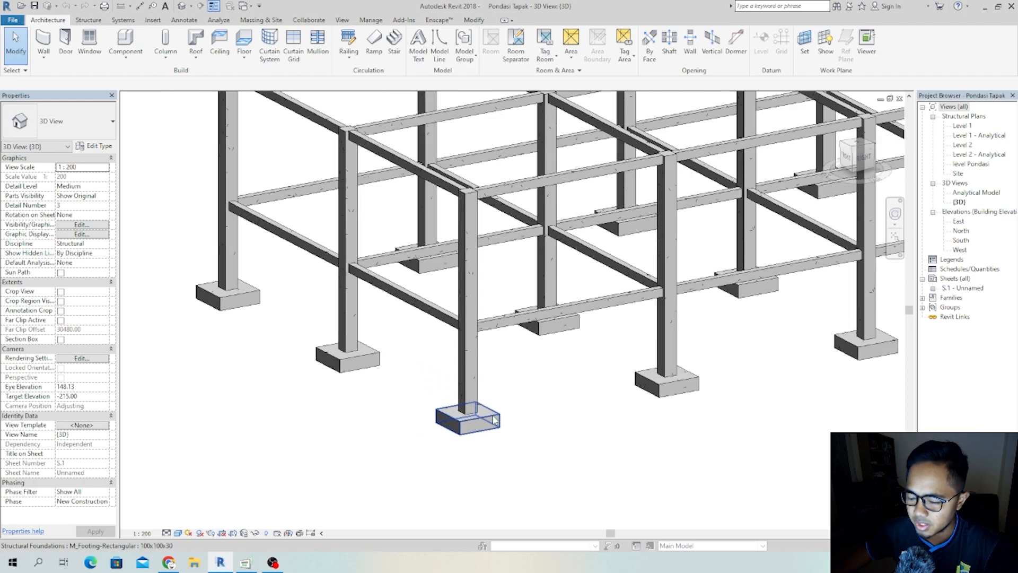
pyautogui.scroll(4, 459, 434)
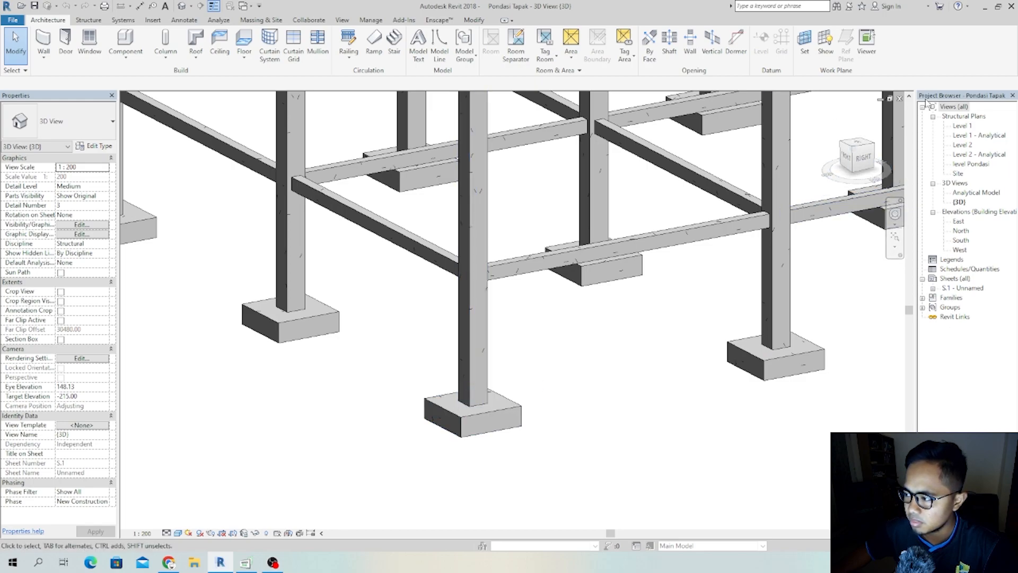
# - Duplicate the {3D} view with detailing
pyautogui.click(960, 202)
pyautogui.rightClick(961, 204)
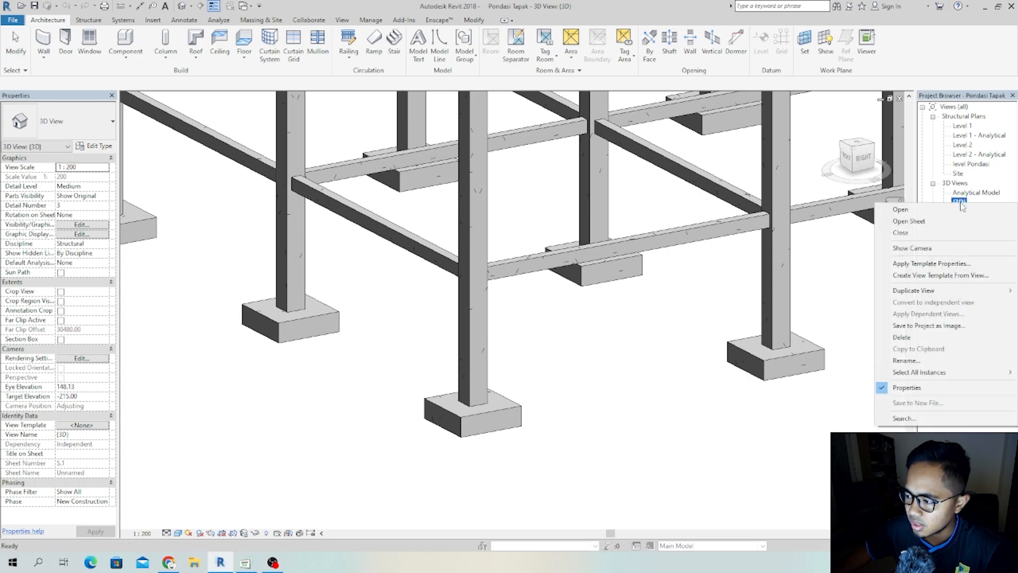
pyautogui.moveTo(928, 297)
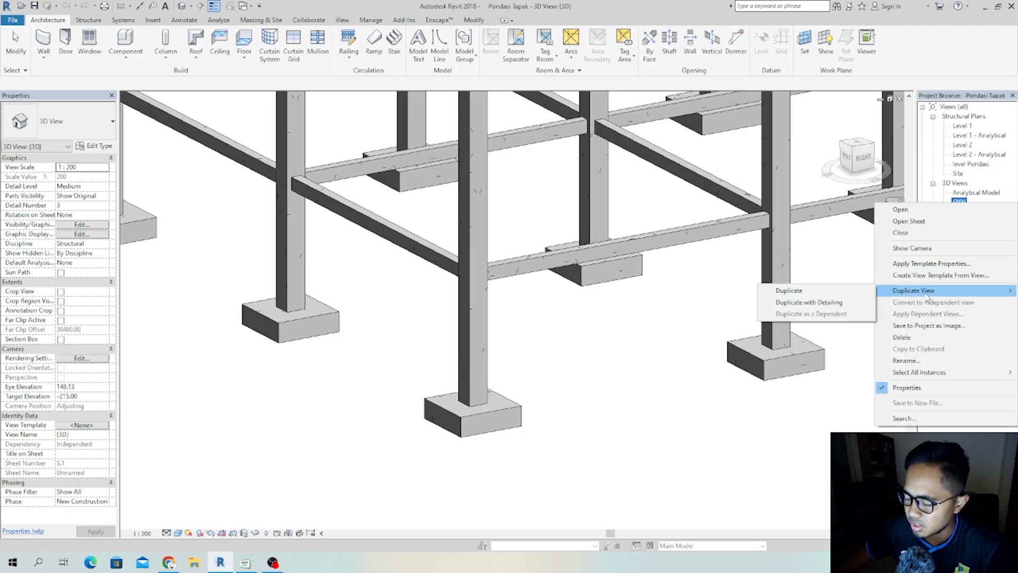
pyautogui.click(793, 305)
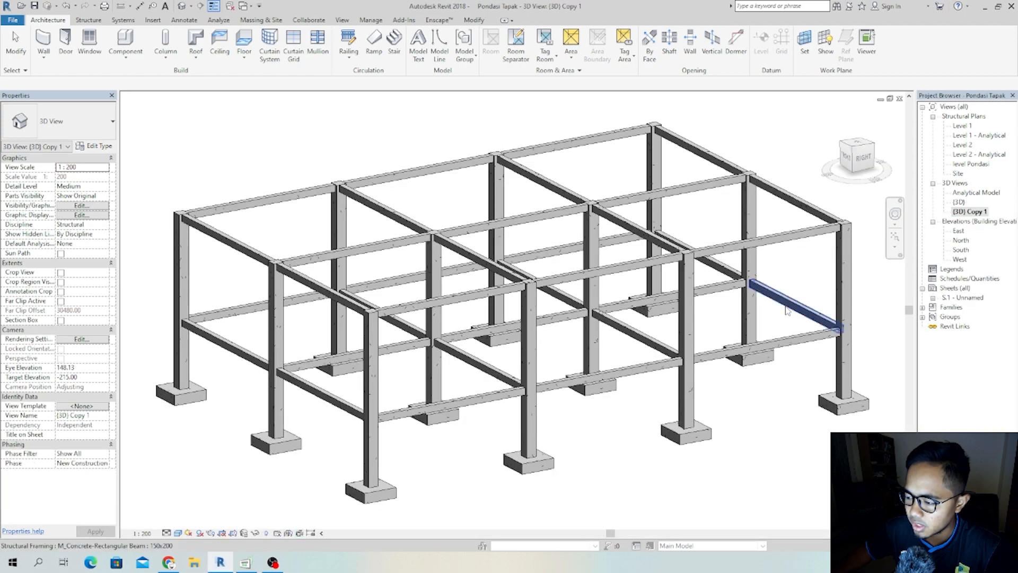
# - Rename the duplicated 3D view as Pondasi Tapak
pyautogui.rightClick(975, 211)
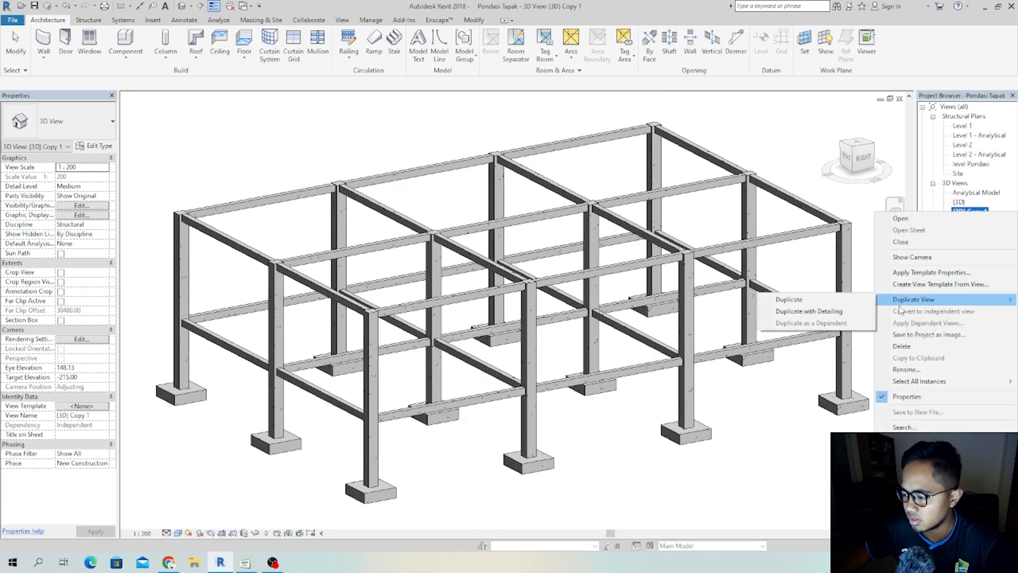
pyautogui.click(907, 370)
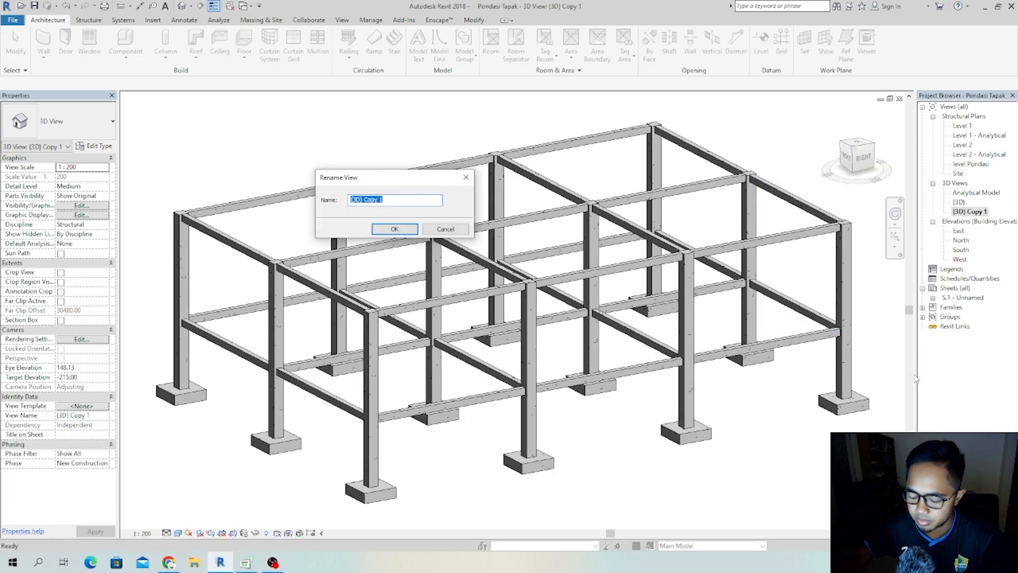
pyautogui.write('Pondasi Tapak')
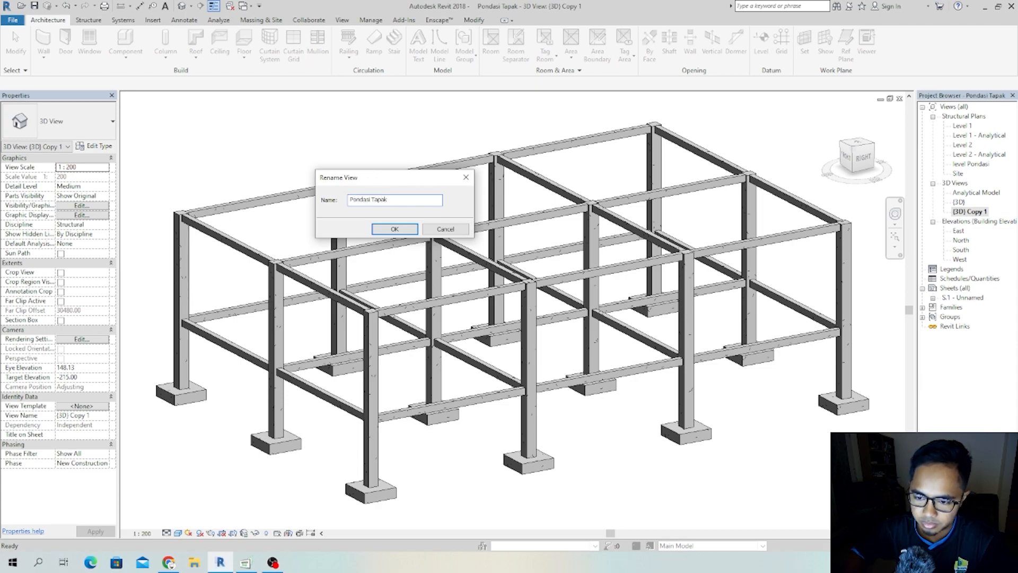
pyautogui.write('Deta')
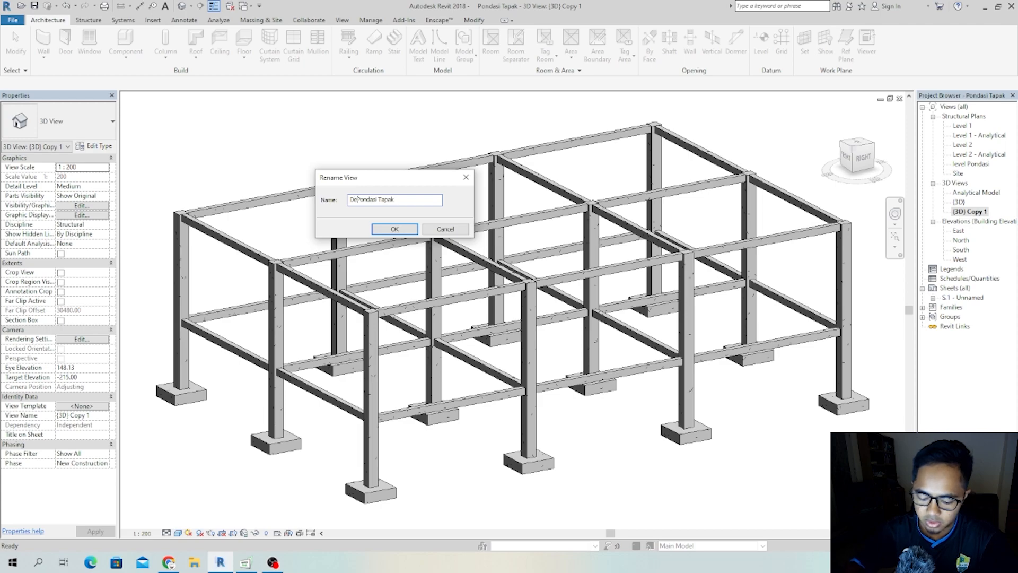
pyautogui.press('BackSpace')
pyautogui.press('BackSpace')
pyautogui.press('BackSpace')
pyautogui.press('BackSpace')
pyautogui.press('BackSpace')
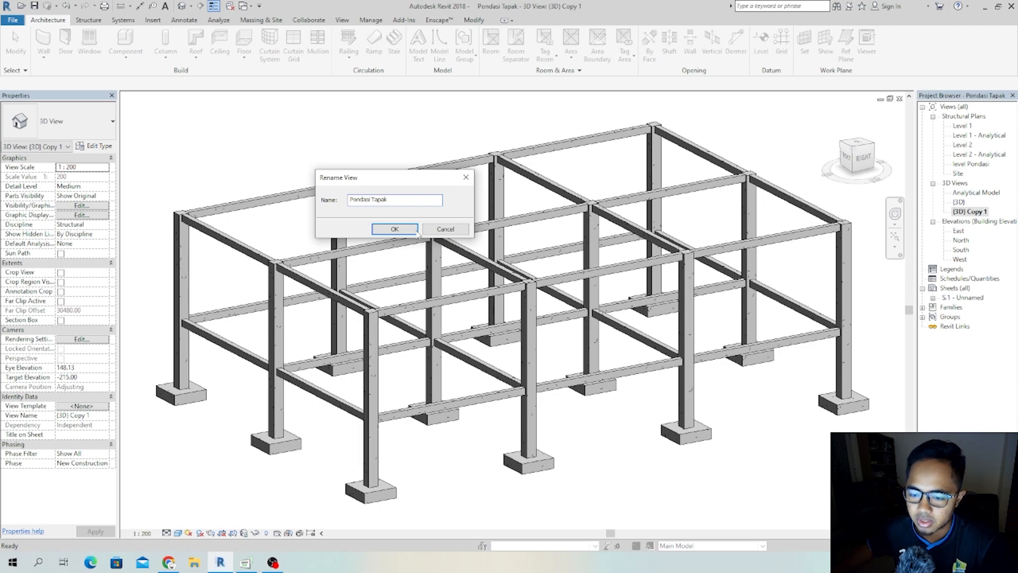
pyautogui.click(395, 230)
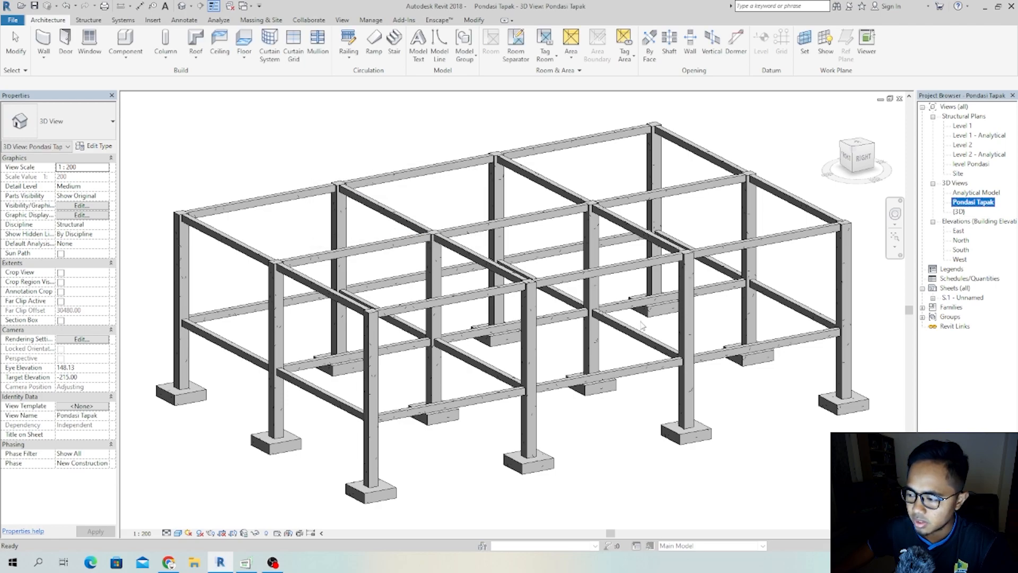
# - Isolate the near corner column and its footing with a selection box around both elements
pyautogui.scroll(-2, 511, 414)
pyautogui.scroll(2, 511, 414)
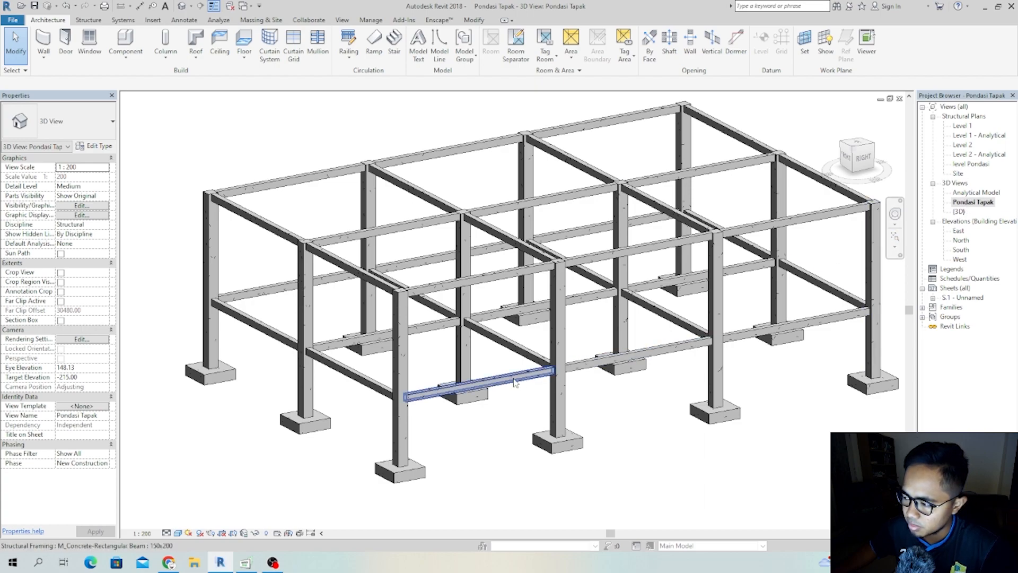
pyautogui.moveTo(498, 367)
pyautogui.keyDown('shift'); pyautogui.mouseDown(button='middle')
pyautogui.moveTo(514, 357)
pyautogui.moveTo(494, 362)
pyautogui.mouseUp(button='middle'); pyautogui.keyUp('shift')
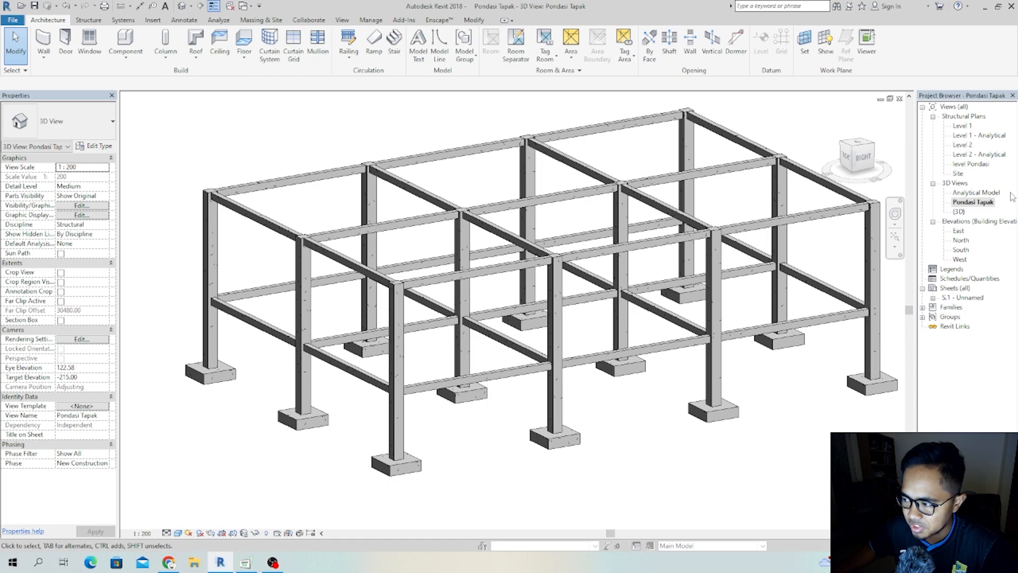
pyautogui.scroll(-2, 672, 353)
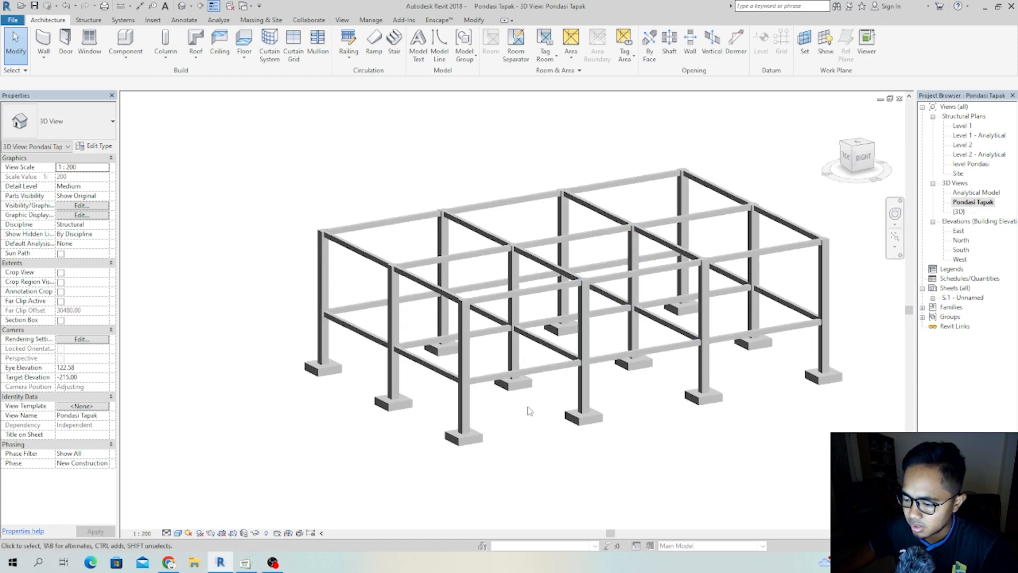
pyautogui.scroll(1, 463, 412)
pyautogui.moveTo(465, 412); pyautogui.dragTo(487, 382, button='middle')
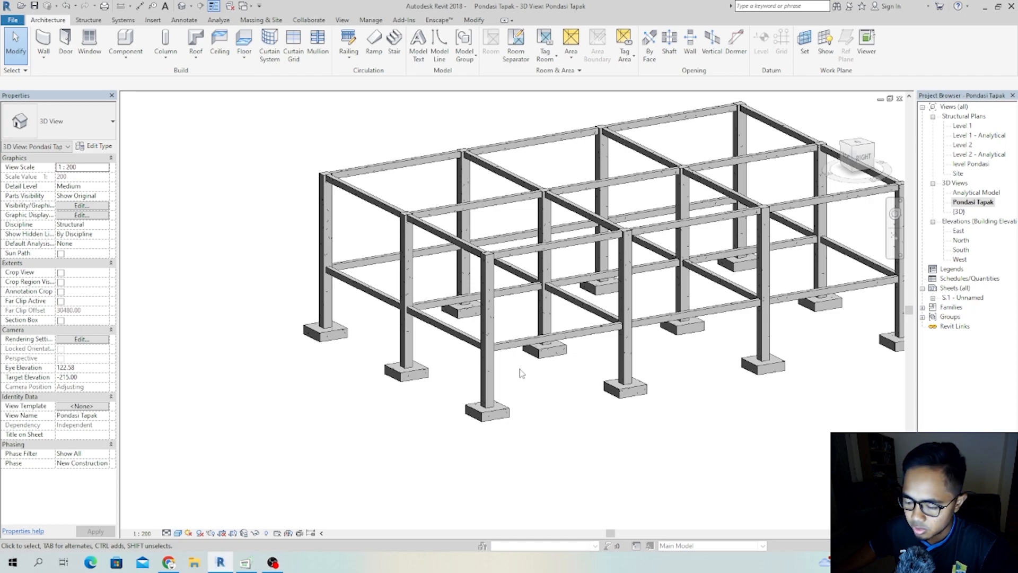
pyautogui.moveTo(495, 358); pyautogui.dragTo(454, 452)
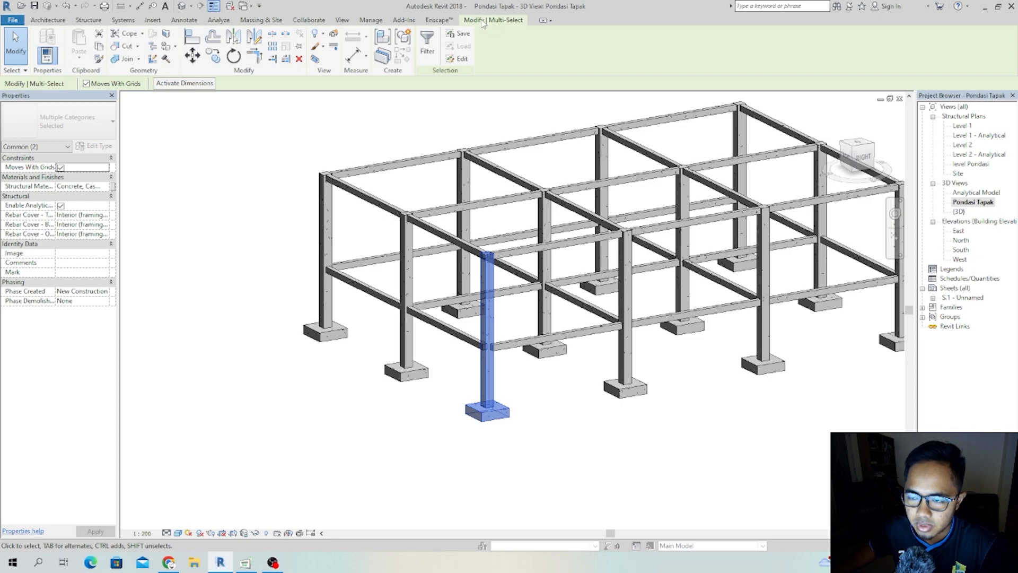
pyautogui.click(315, 60)
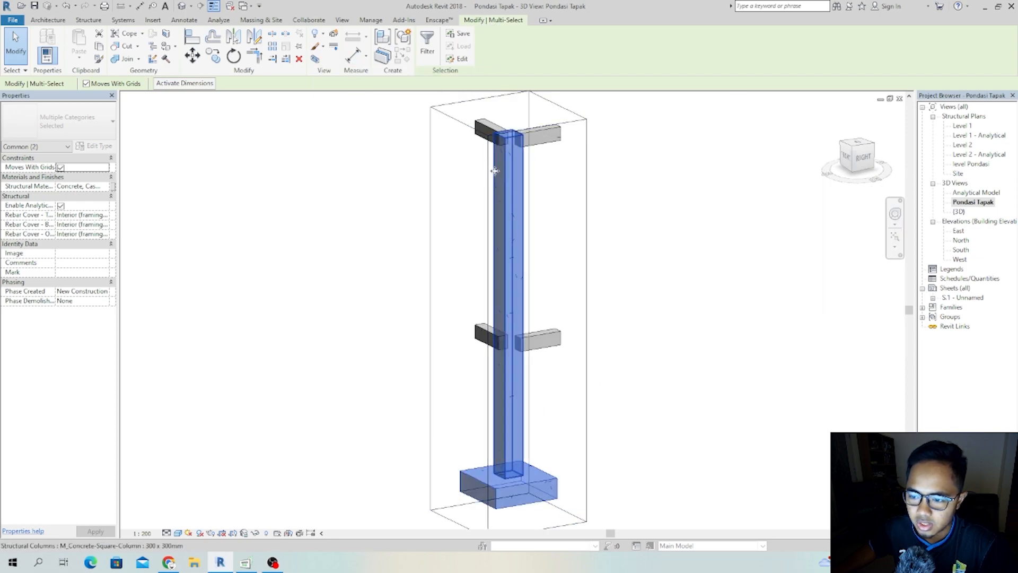
# - Lower the top of the section box to below the beams, leaving only the footing and a short column stub
pyautogui.scroll(-2, 545, 286)
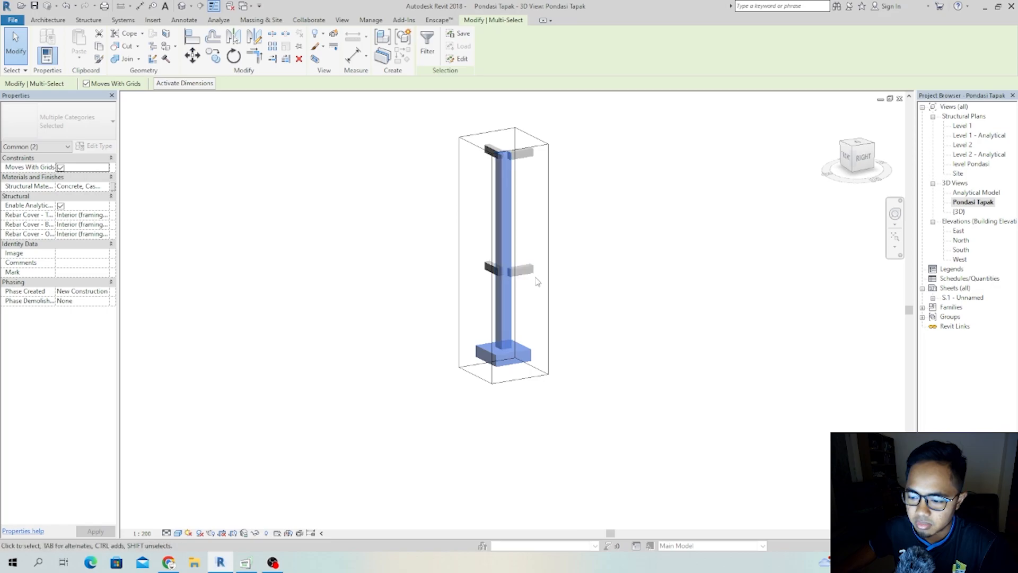
pyautogui.click(555, 253)
pyautogui.moveTo(509, 153); pyautogui.dragTo(534, 301)
pyautogui.click(623, 318)
pyautogui.scroll(2, 590, 289)
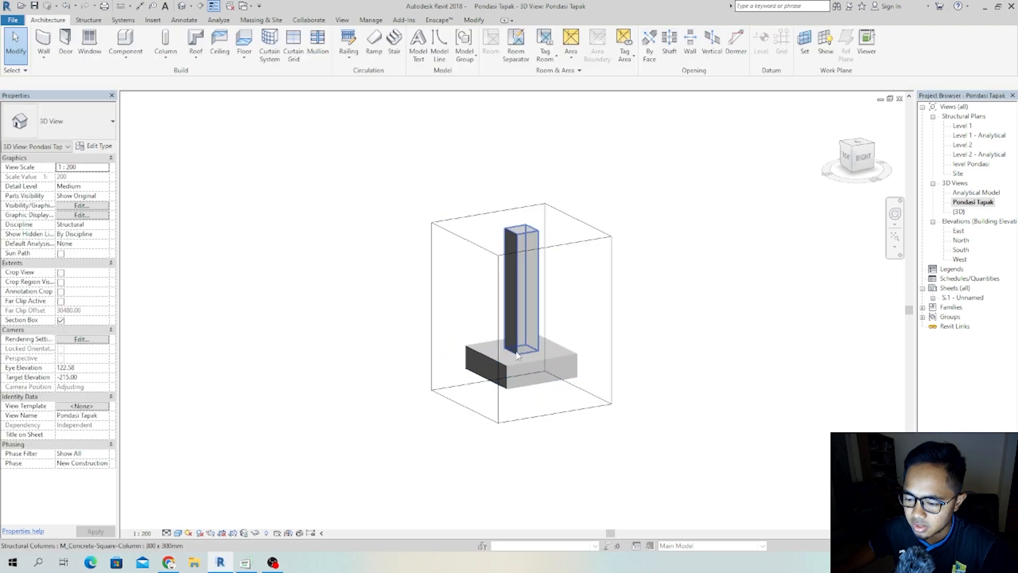
# - Hide the section box outline as an element in the Pondasi Tapak view
pyautogui.click(564, 239)
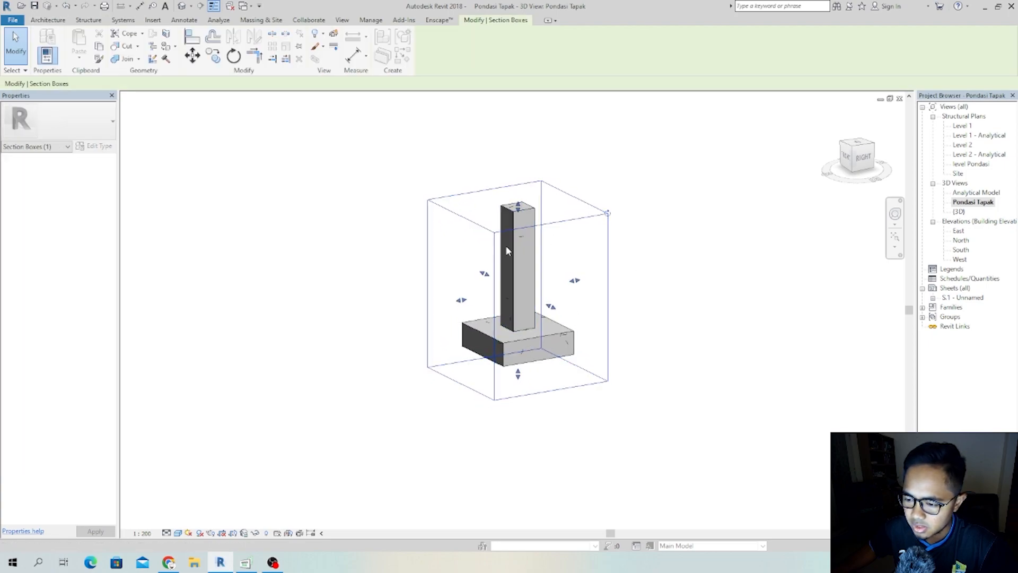
pyautogui.scroll(2, 512, 297)
pyautogui.click(698, 216)
pyautogui.click(635, 204)
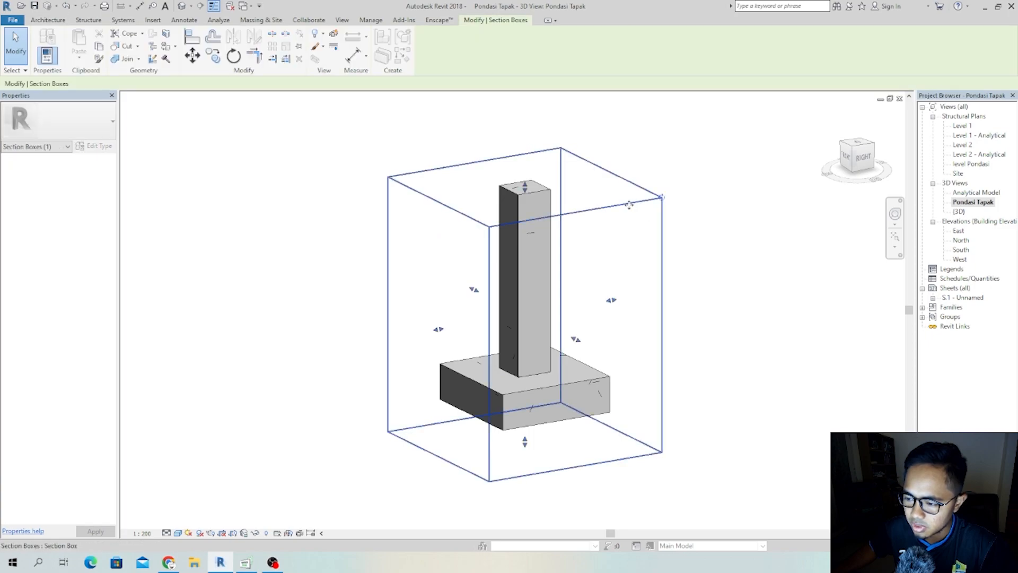
pyautogui.rightClick(599, 206)
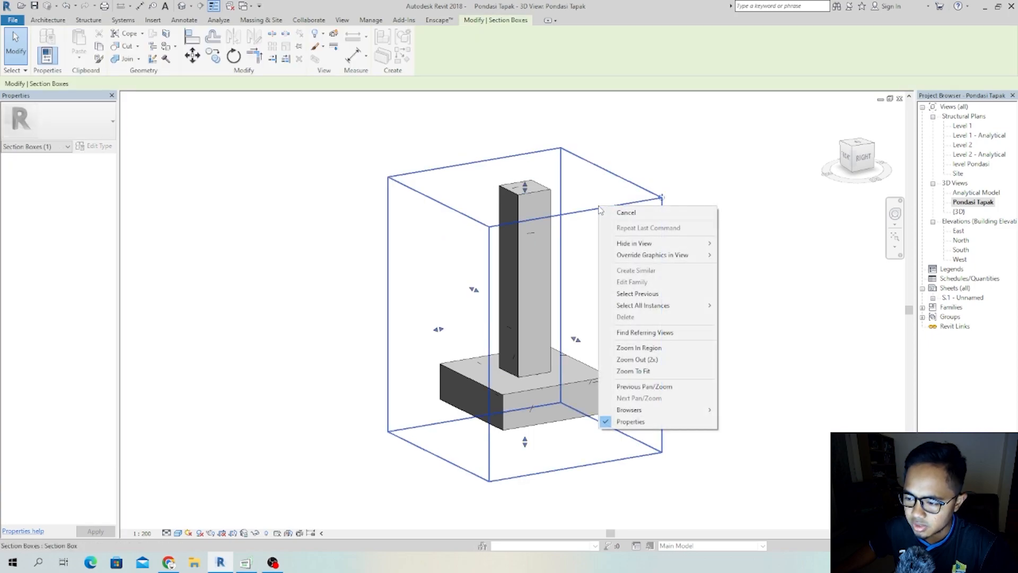
pyautogui.moveTo(646, 305)
pyautogui.moveTo(654, 242)
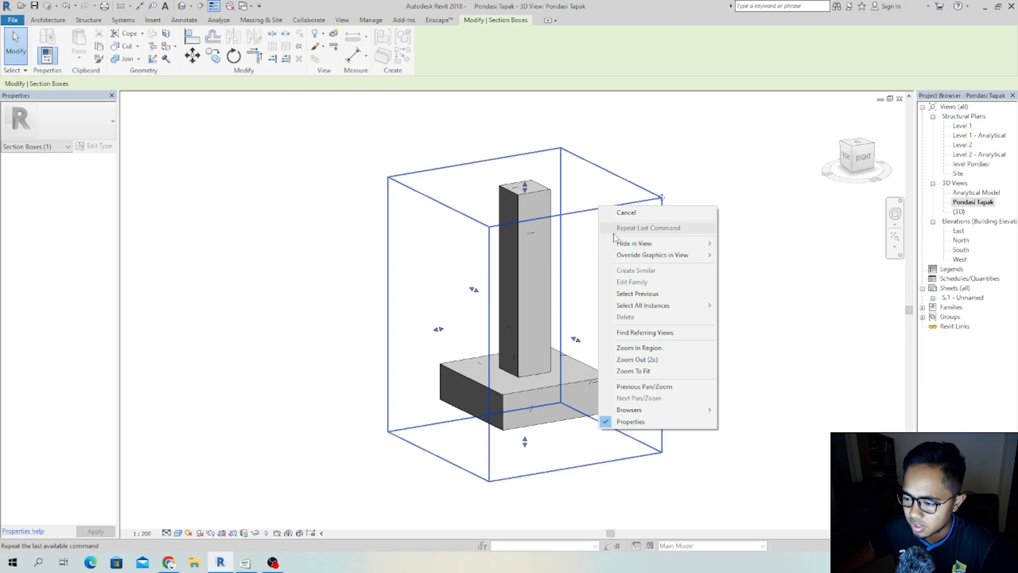
pyautogui.click(745, 243)
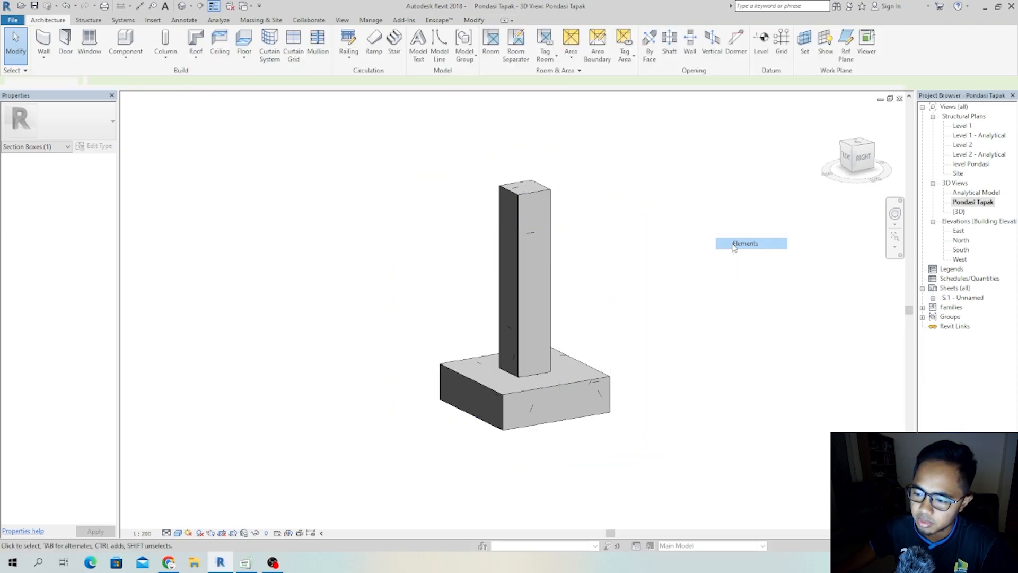
# - Set the visual style of the Pondasi Tapak view to Wireframe
pyautogui.scroll(3, 492, 392)
pyautogui.scroll(-2, 491, 391)
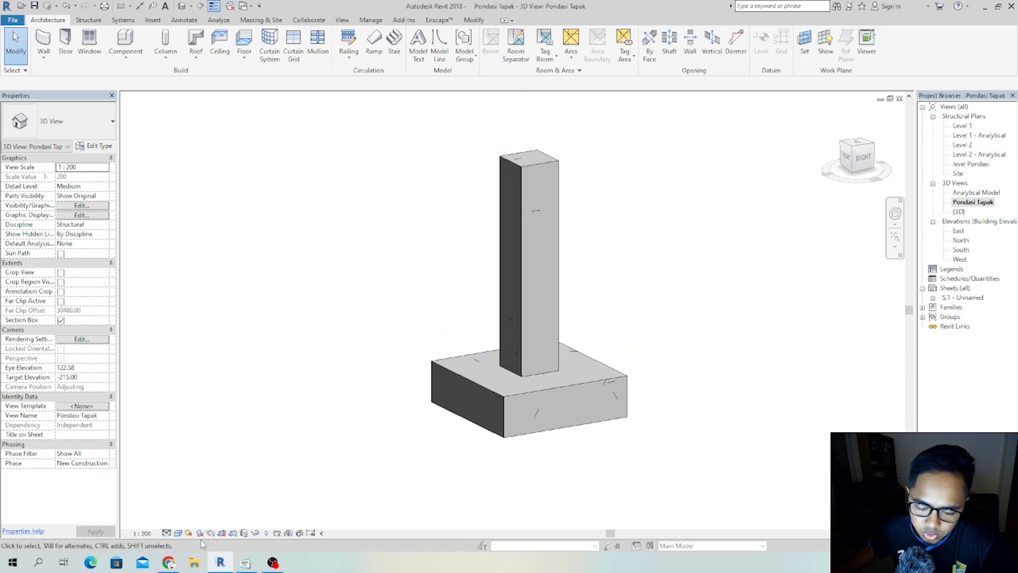
pyautogui.click(178, 533)
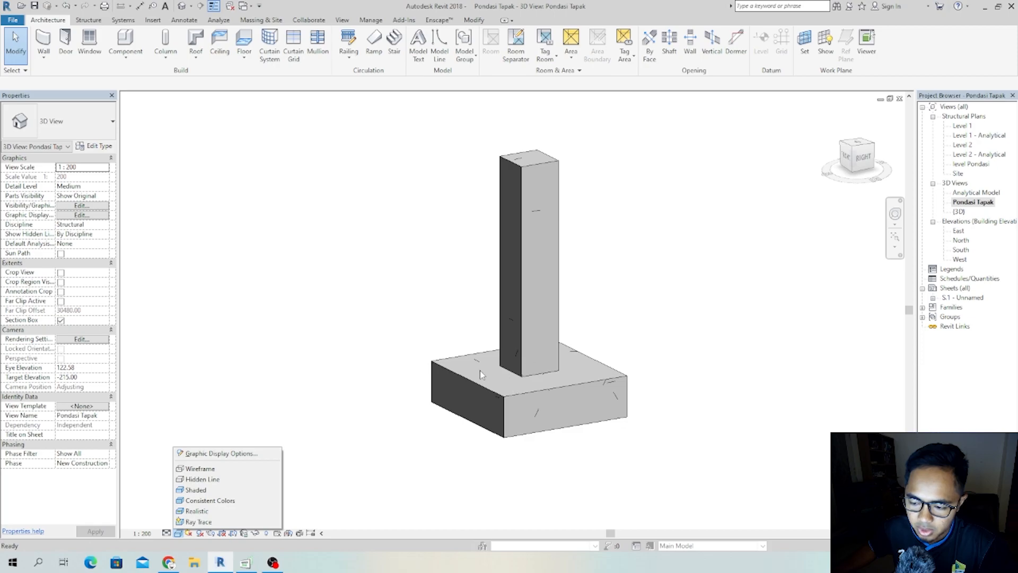
pyautogui.click(551, 381)
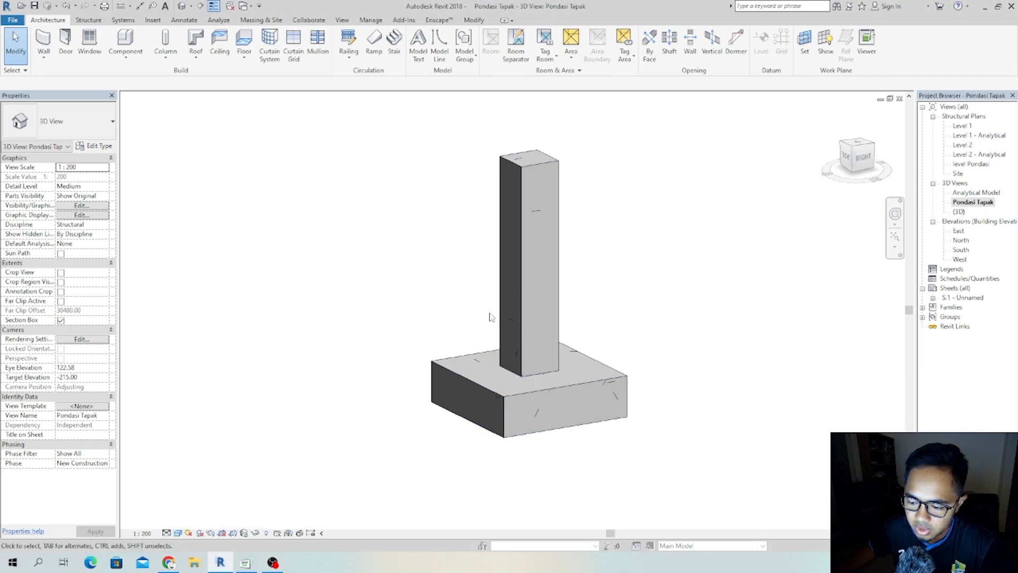
pyautogui.click(177, 533)
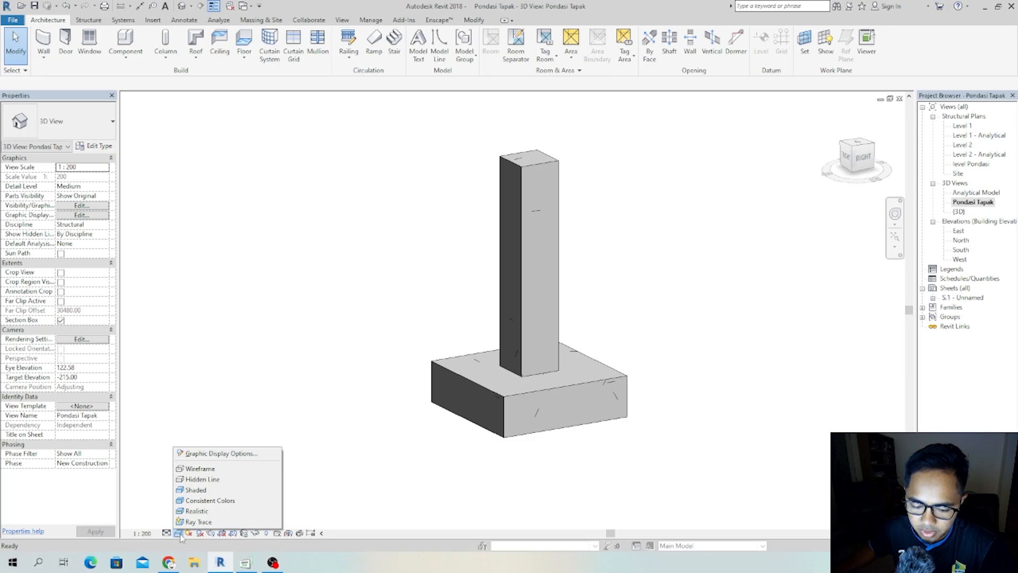
pyautogui.click(201, 469)
# - Examine the wireframe footing and column stub from several sides
pyautogui.scroll(2, 428, 430)
pyautogui.keyDown('shift'); pyautogui.moveTo(497, 401); pyautogui.dragTo(478, 414, button='middle'); pyautogui.keyUp('shift')
pyautogui.scroll(-1, 461, 413)
pyautogui.moveTo(320, 391); pyautogui.dragTo(482, 398, button='middle')
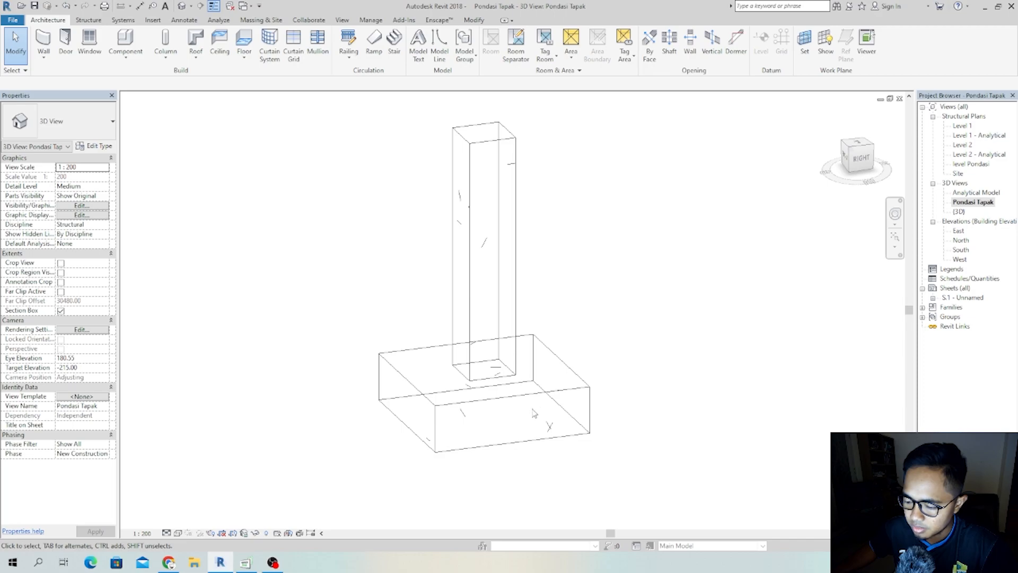
pyautogui.keyDown('shift'); pyautogui.moveTo(503, 410); pyautogui.dragTo(521, 366, button='middle'); pyautogui.keyUp('shift')
pyautogui.scroll(-5, 514, 374)
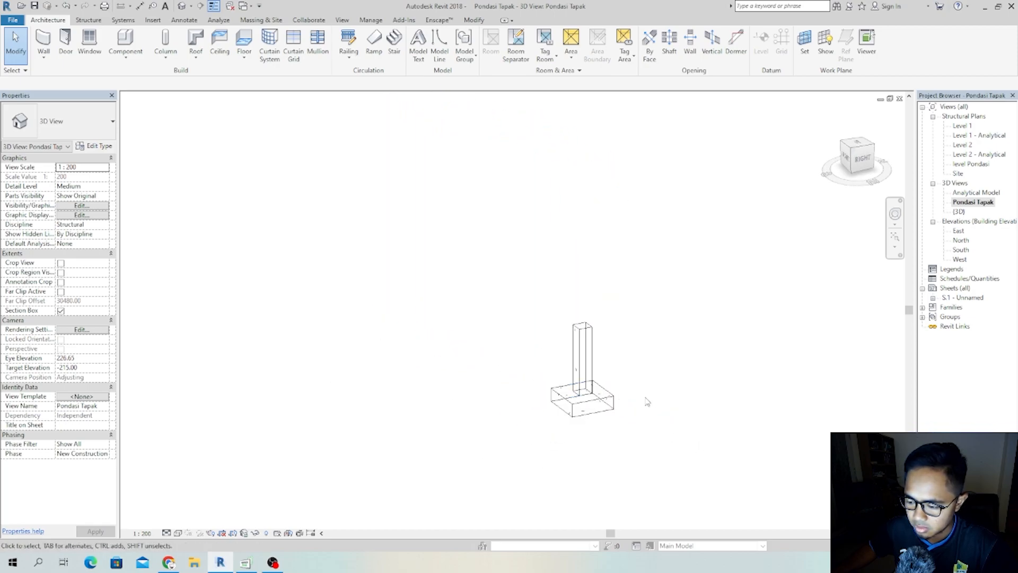
pyautogui.click(583, 401)
pyautogui.keyDown('shift'); pyautogui.moveTo(560, 399); pyautogui.dragTo(635, 407, button='middle'); pyautogui.keyUp('shift')
pyautogui.scroll(5, 597, 389)
pyautogui.click(667, 367)
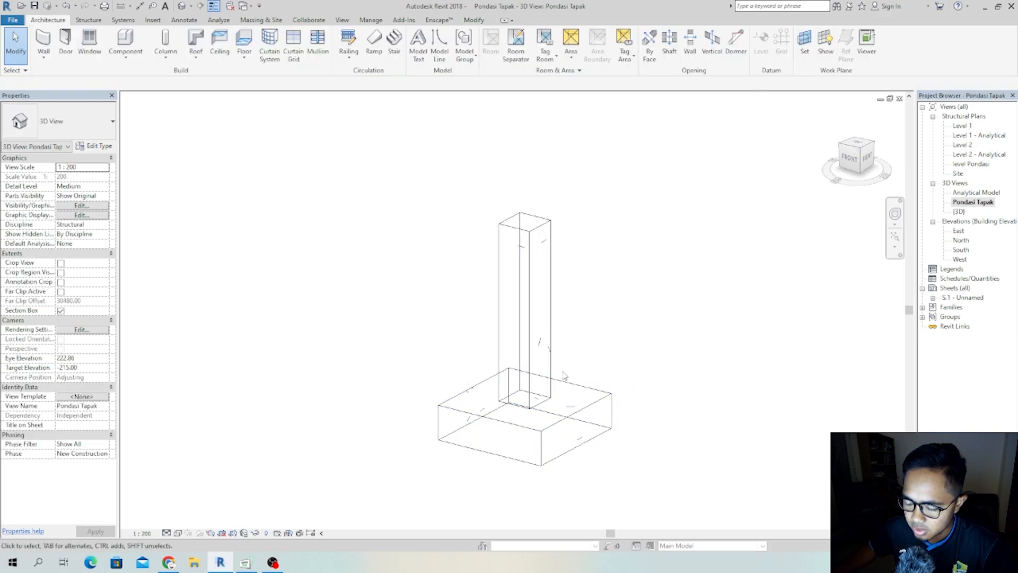
# - Select the column above the footing and examine it with the footing from several sides
pyautogui.click(550, 308)
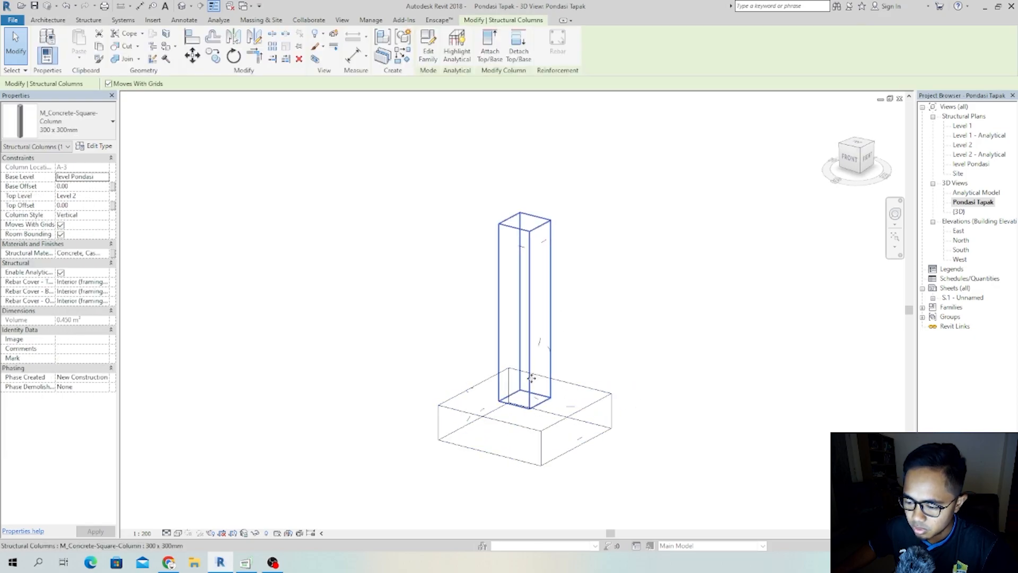
pyautogui.keyDown('shift'); pyautogui.moveTo(523, 397); pyautogui.dragTo(691, 408, button='middle'); pyautogui.keyUp('shift')
pyautogui.keyDown('shift'); pyautogui.moveTo(672, 413); pyautogui.dragTo(477, 409, button='middle'); pyautogui.keyUp('shift')
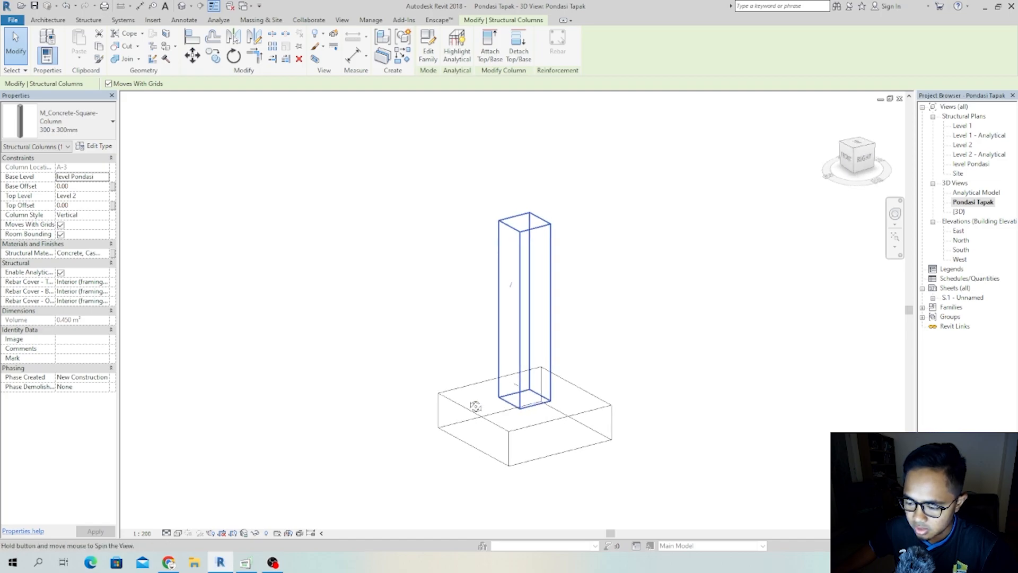
pyautogui.press('Escape')
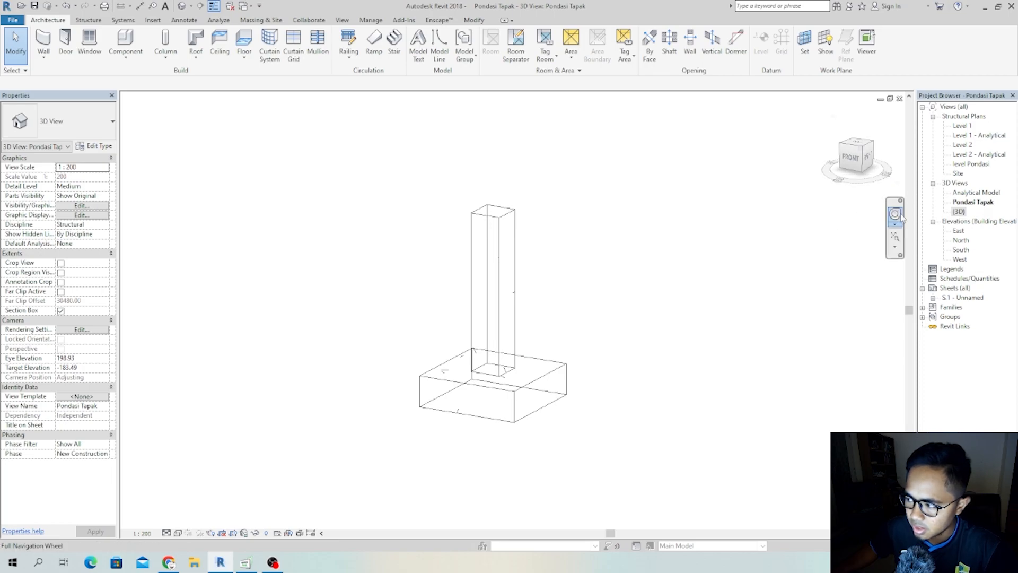
pyautogui.doubleClick(961, 127)
pyautogui.scroll(3, 603, 365)
pyautogui.scroll(4, 603, 365)
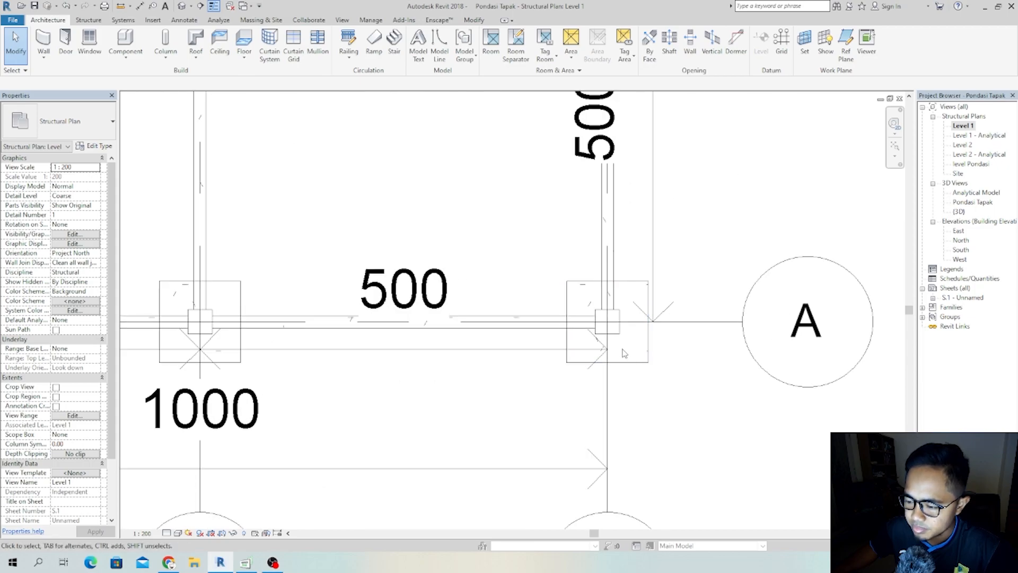
pyautogui.scroll(2, 600, 350)
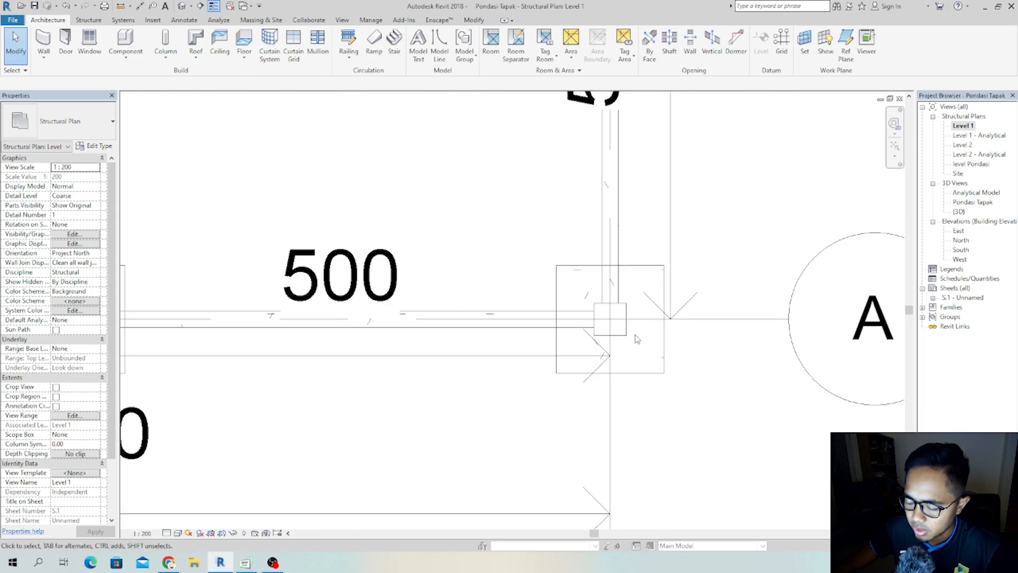
pyautogui.moveTo(641, 341); pyautogui.dragTo(581, 345, button='middle')
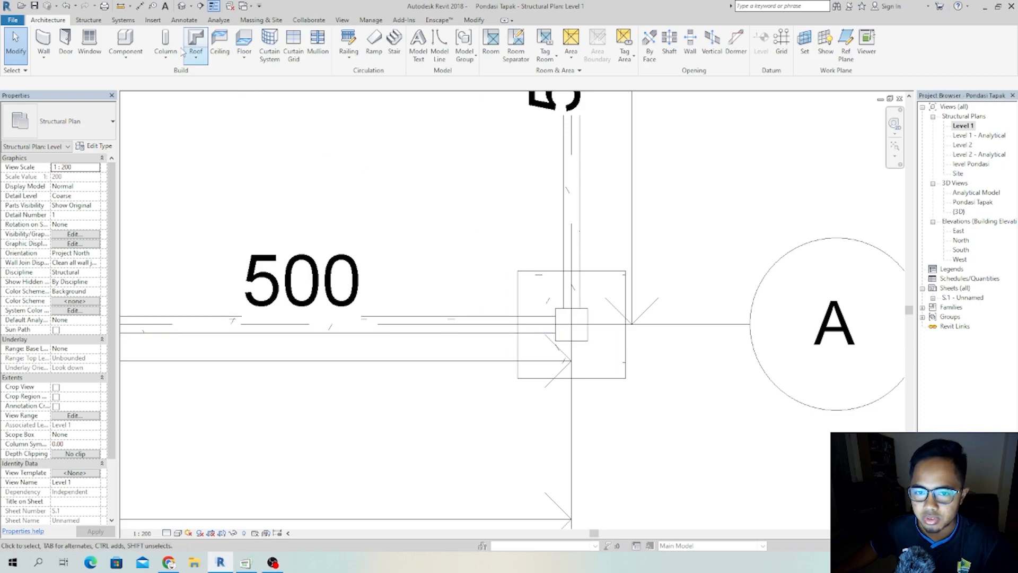
pyautogui.click(342, 20)
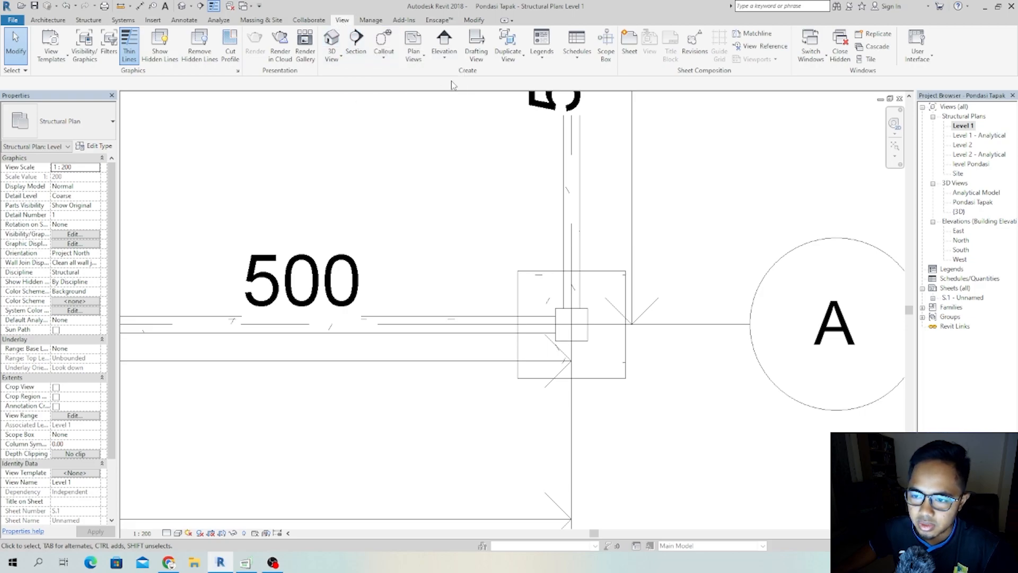
pyautogui.click(355, 41)
pyautogui.click(85, 133)
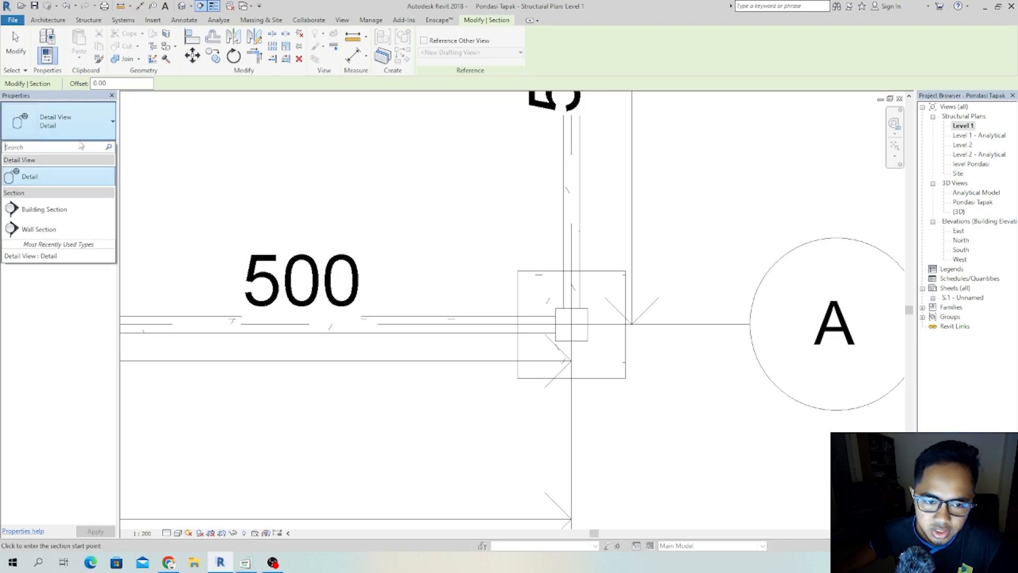
pyautogui.click(30, 180)
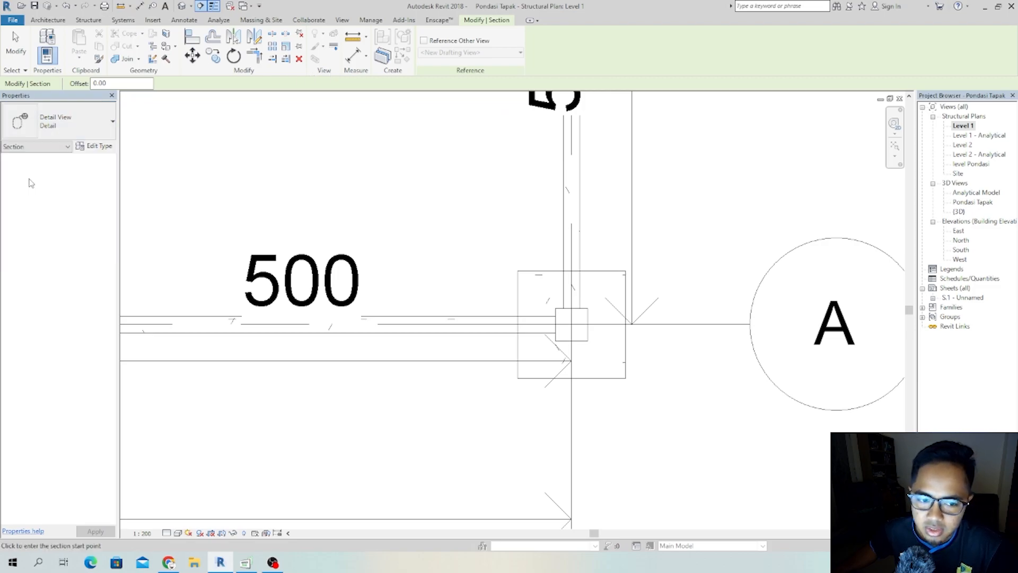
pyautogui.scroll(-4, 497, 305)
pyautogui.scroll(4, 498, 315)
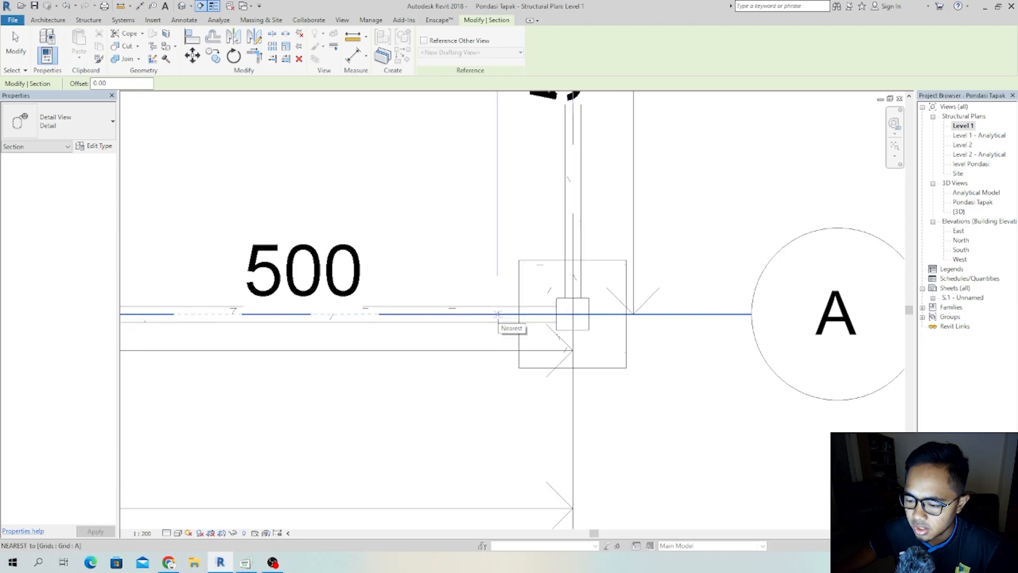
pyautogui.scroll(-3, 498, 314)
pyautogui.scroll(1, 509, 308)
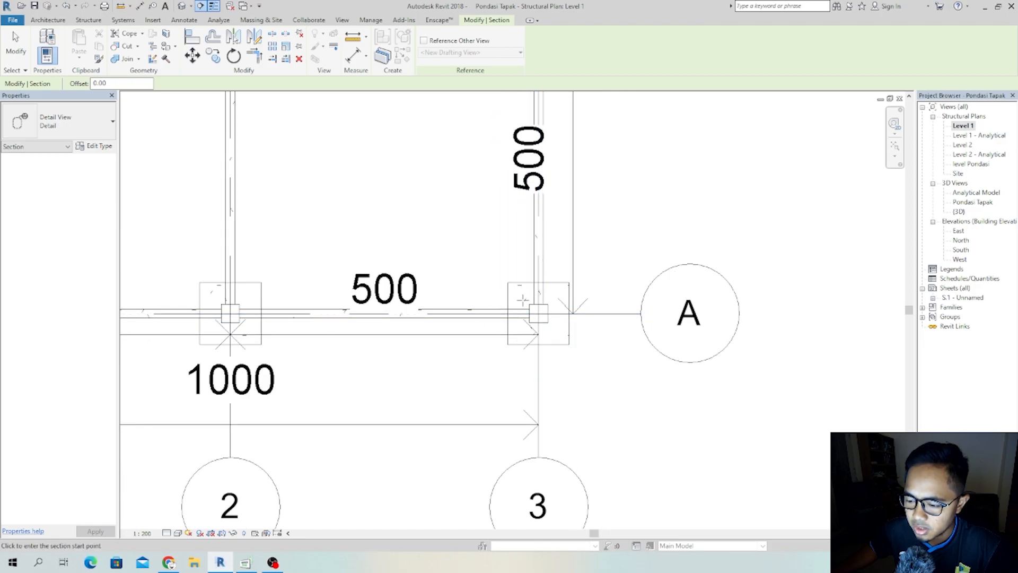
pyautogui.scroll(-2, 598, 253)
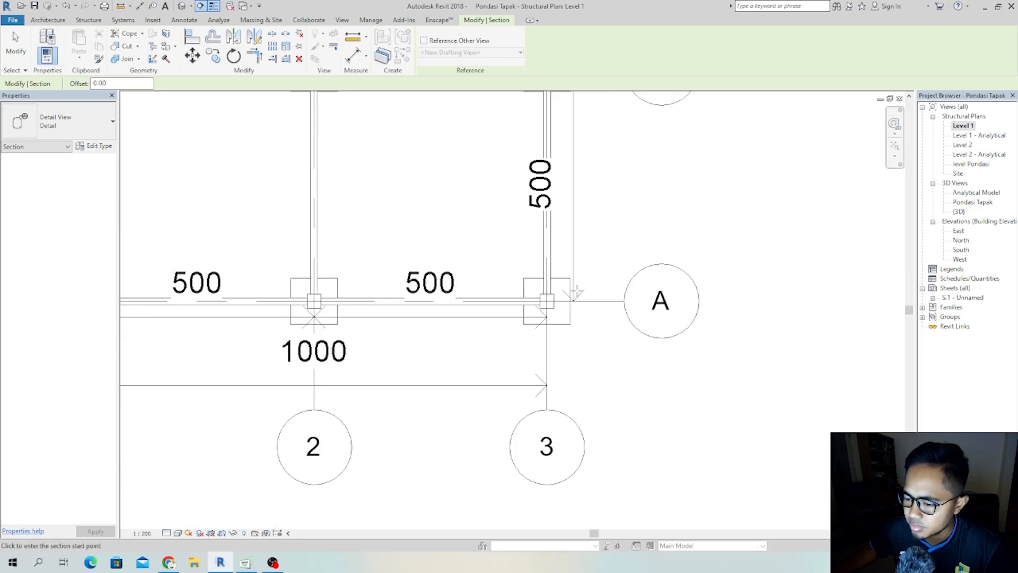
pyautogui.scroll(1, 557, 286)
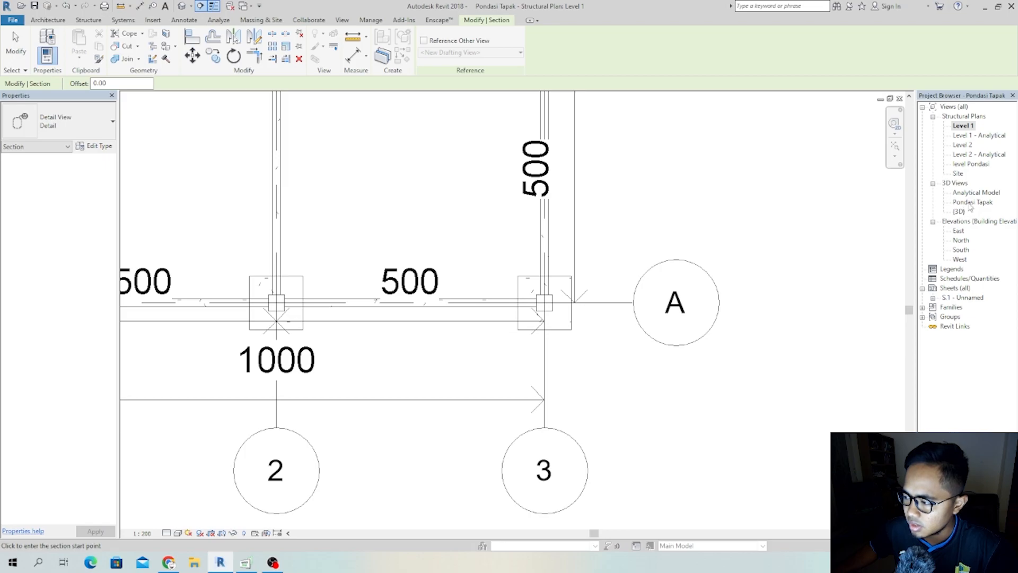
# - Select the column in the Pondasi Tapak view and locate it in the full frame in the {3D} view
pyautogui.doubleClick(970, 203)
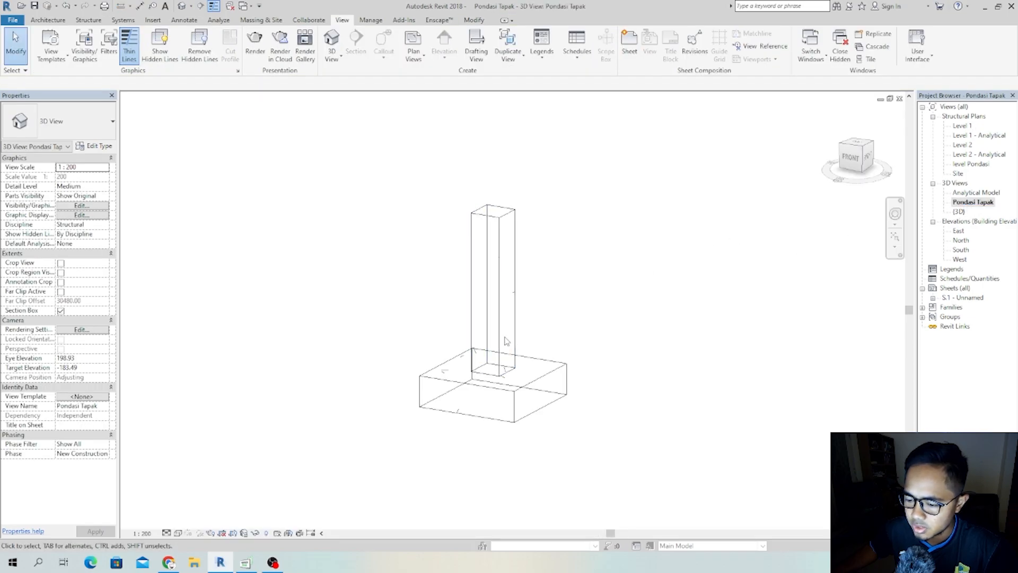
pyautogui.click(506, 341)
pyautogui.doubleClick(960, 213)
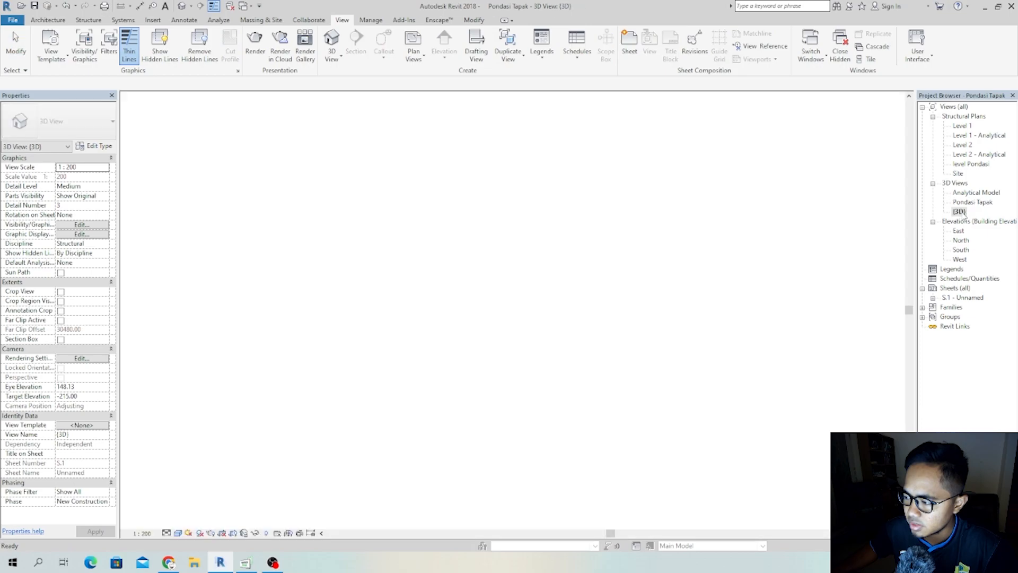
pyautogui.scroll(-6, 502, 374)
pyautogui.scroll(2, 496, 349)
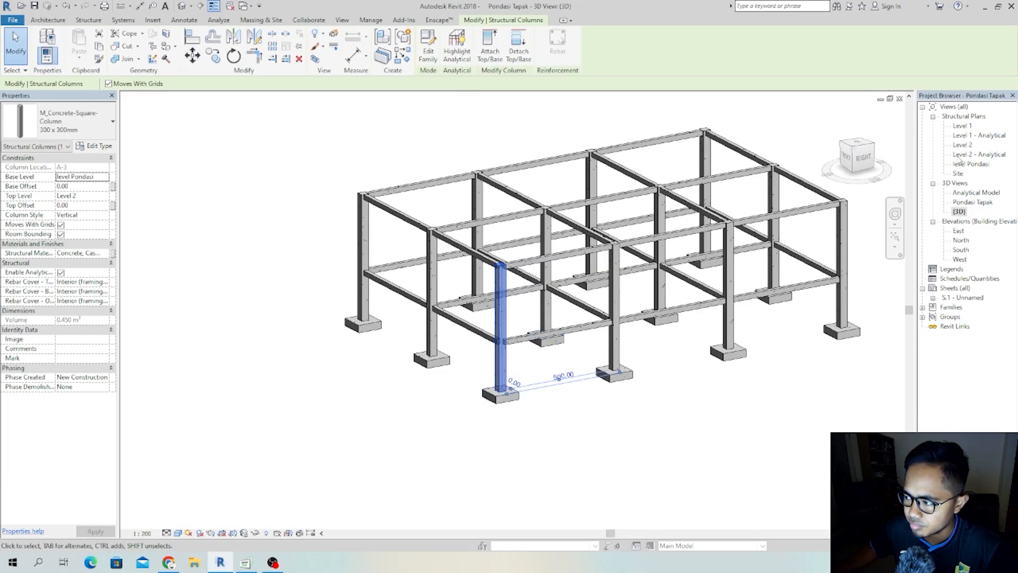
# - Draw a Detail-type section in the Level 1 plan, running along grid A across the footing at grid 3
pyautogui.doubleClick(962, 127)
pyautogui.scroll(-2, 552, 305)
pyautogui.scroll(2, 554, 306)
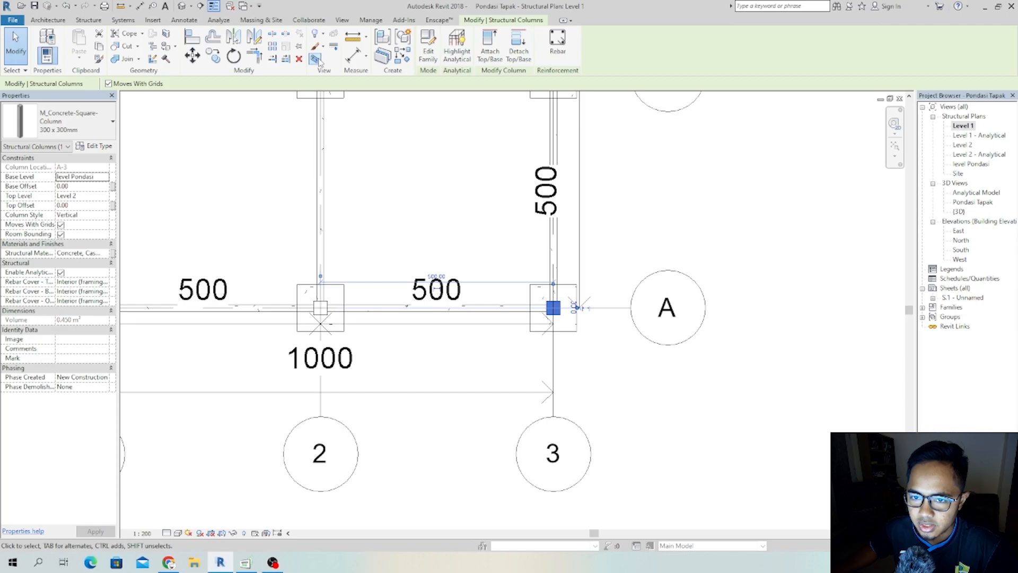
pyautogui.click(342, 21)
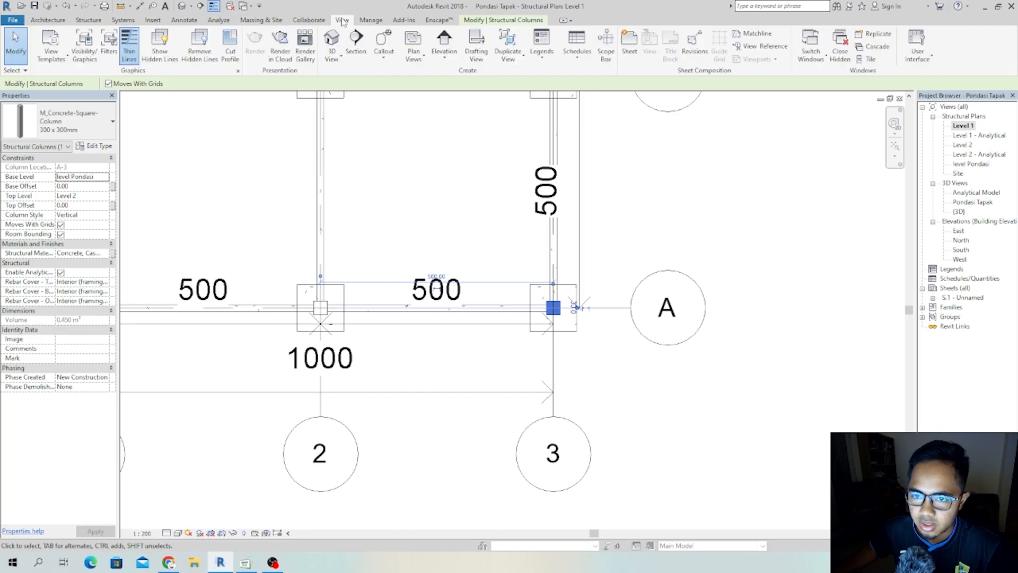
pyautogui.click(356, 42)
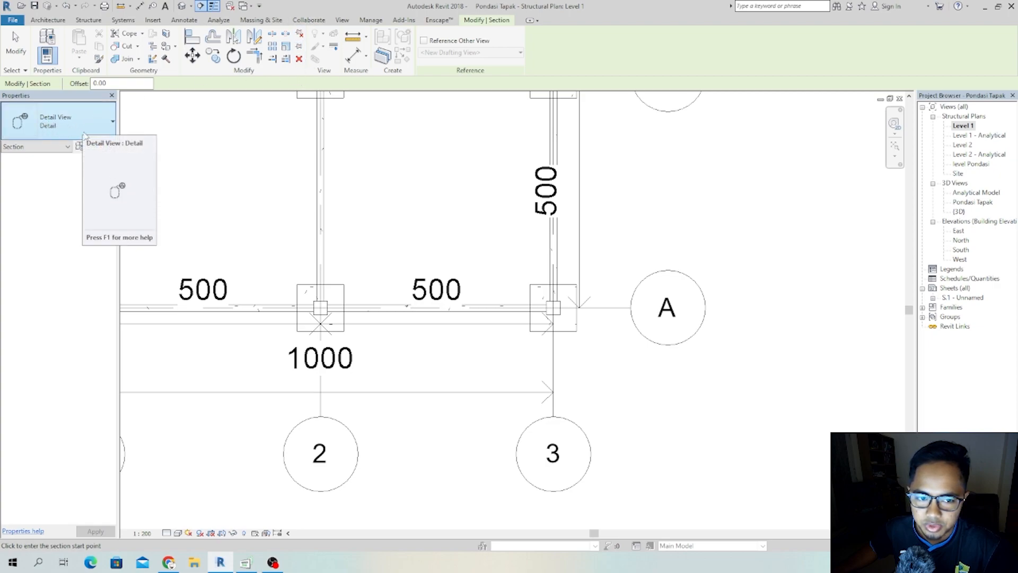
pyautogui.scroll(3, 510, 309)
pyautogui.click(515, 306)
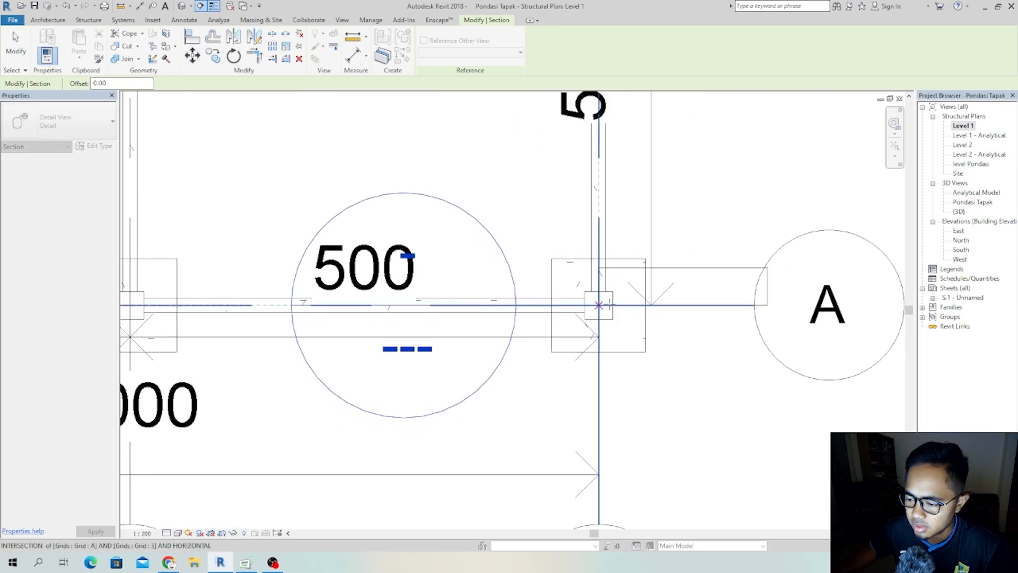
pyautogui.click(646, 305)
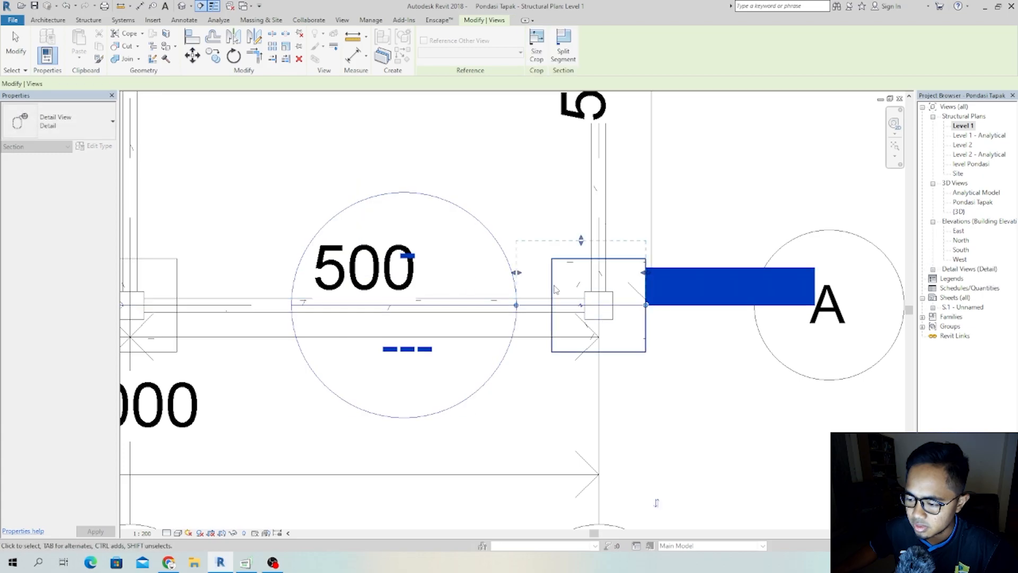
pyautogui.scroll(-2, 508, 319)
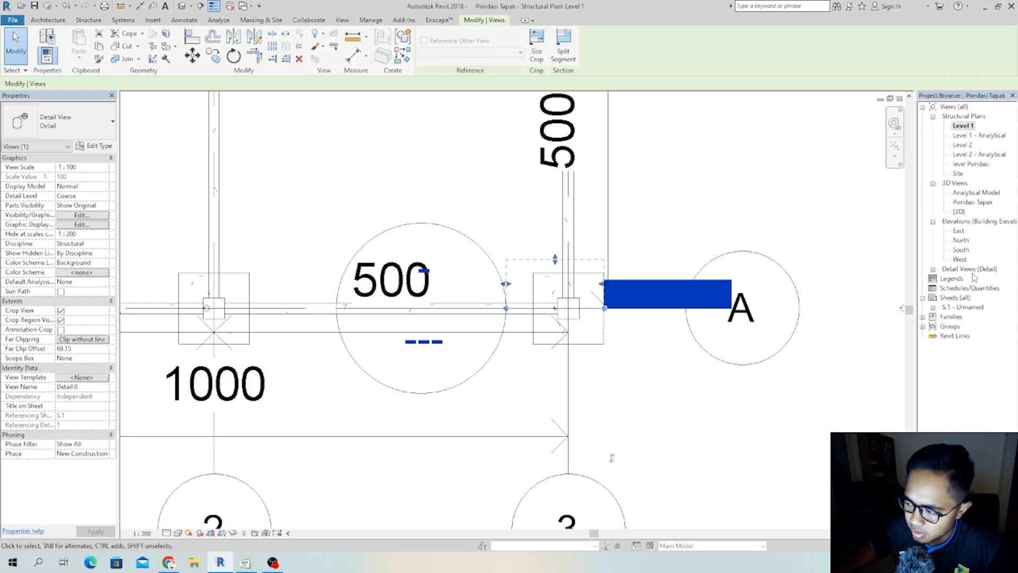
# - Open the new detail view and rename it Detail Pondasi Tapak
pyautogui.click(934, 269)
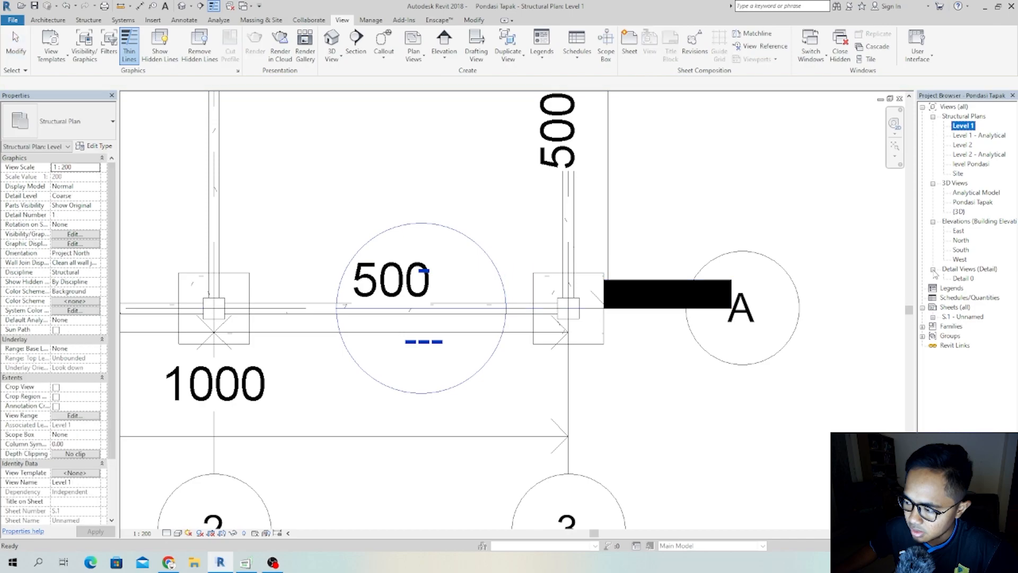
pyautogui.doubleClick(962, 278)
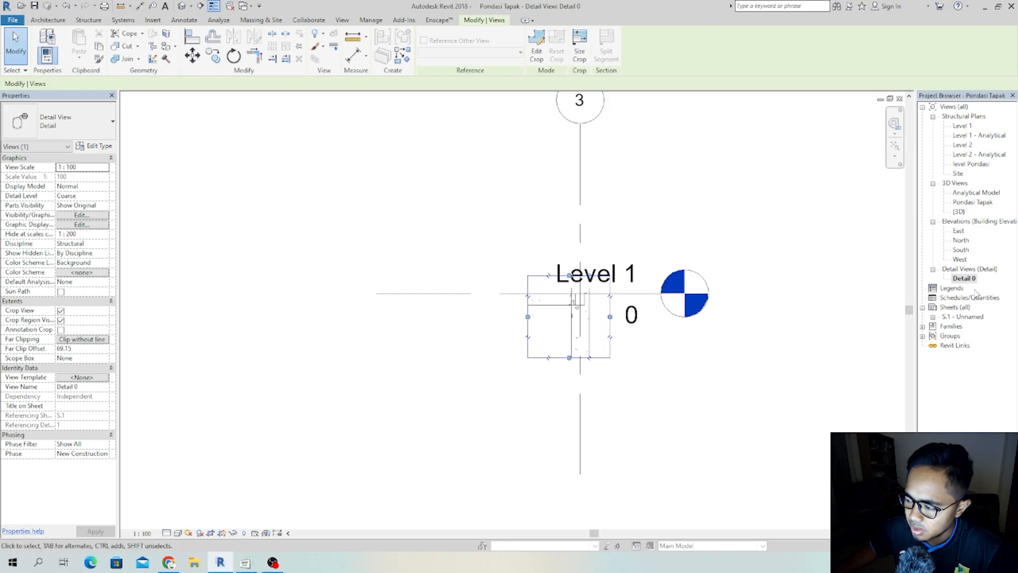
pyautogui.rightClick(964, 278)
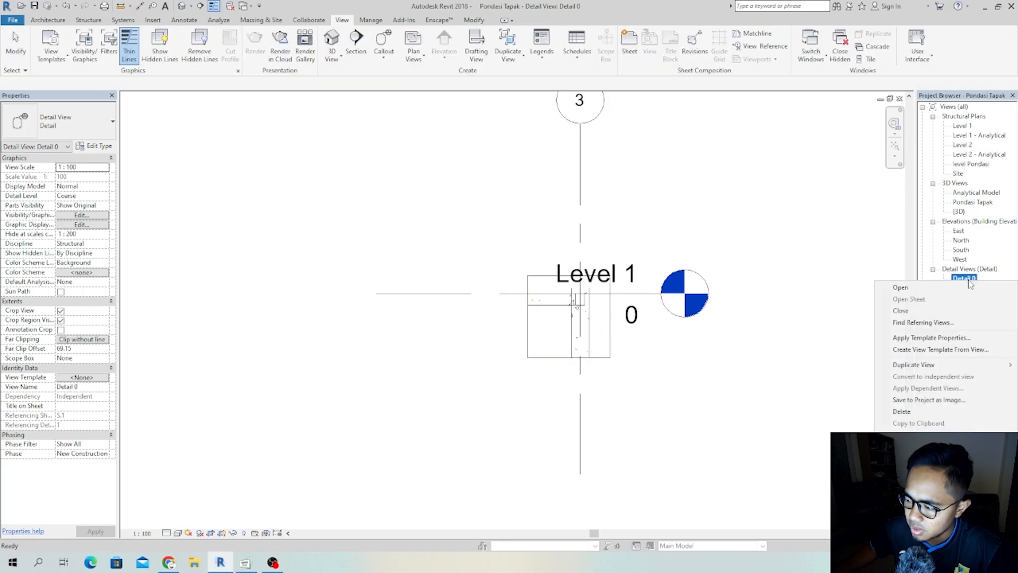
pyautogui.click(918, 431)
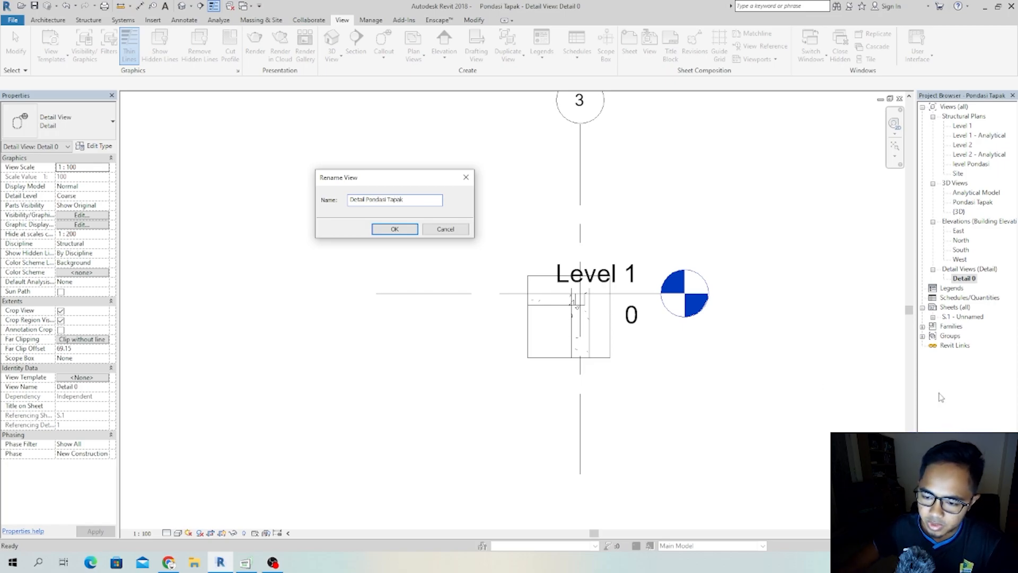
pyautogui.click(395, 230)
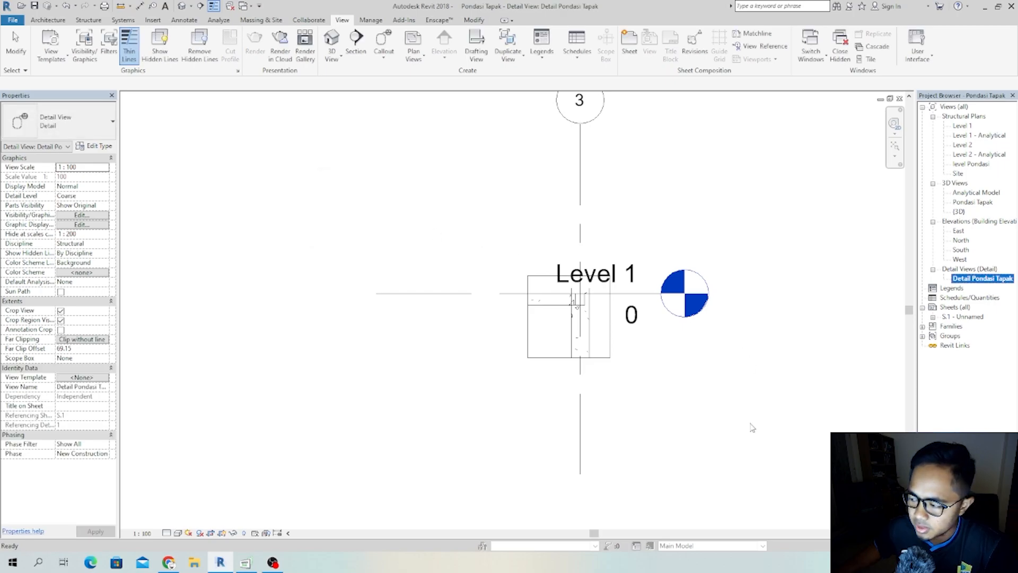
# - Extend the crop region of the Detail Pondasi Tapak view downward to just below the footing
pyautogui.scroll(-3, 647, 396)
pyautogui.moveTo(647, 396); pyautogui.dragTo(659, 305, button='middle')
pyautogui.scroll(4, 610, 296)
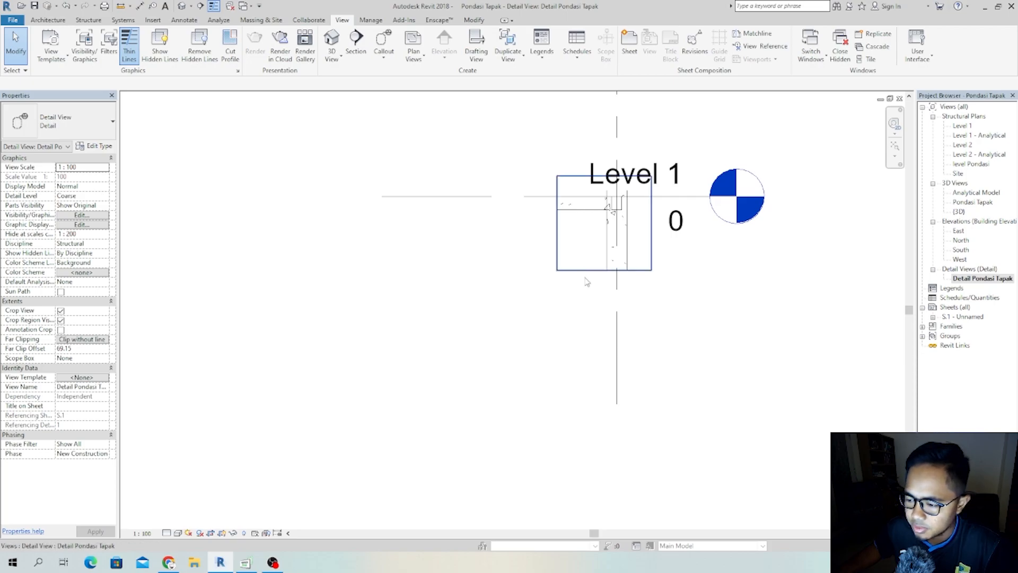
pyautogui.scroll(-3, 557, 271)
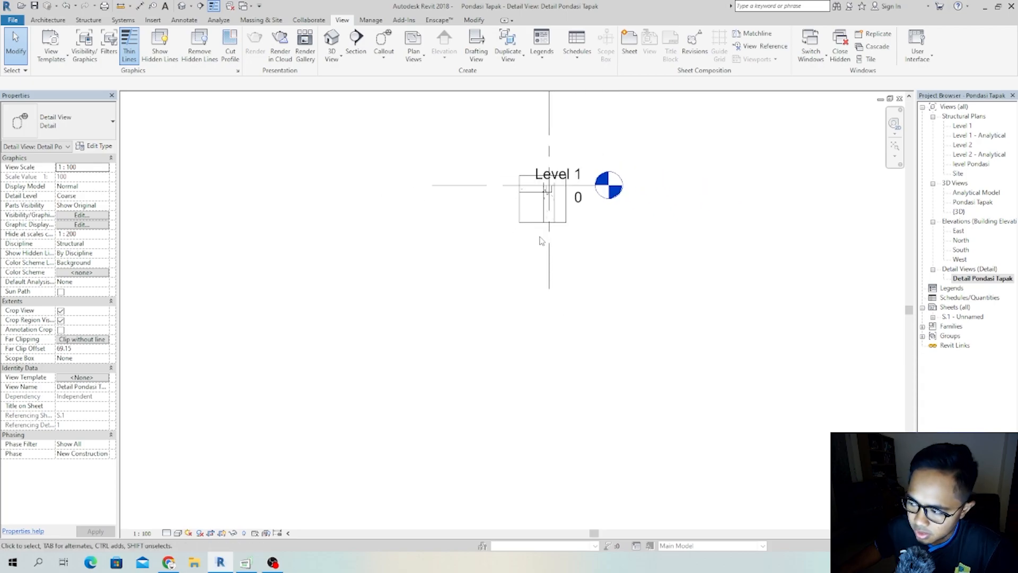
pyautogui.click(548, 222)
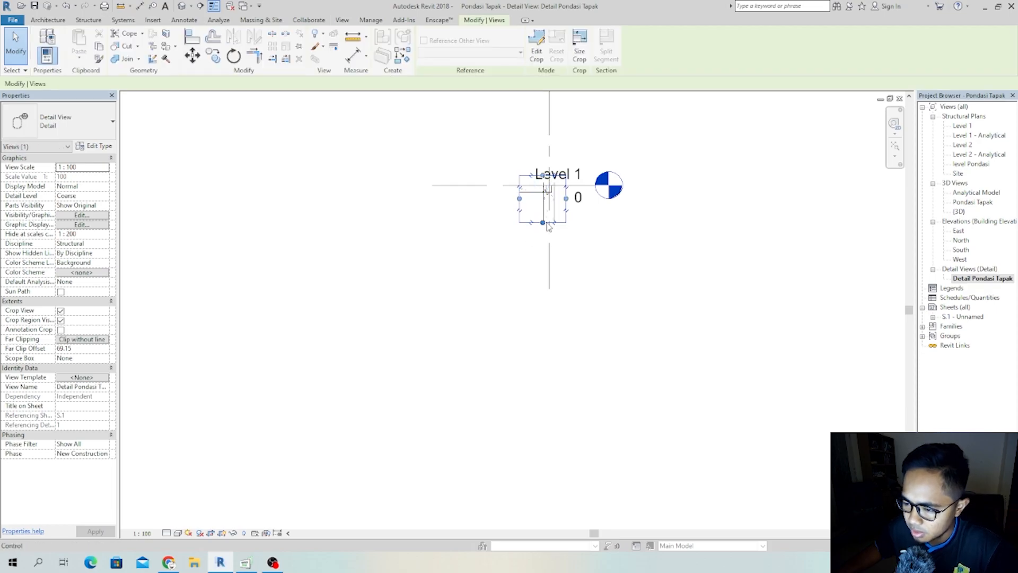
pyautogui.scroll(3, 566, 172)
pyautogui.click(463, 180)
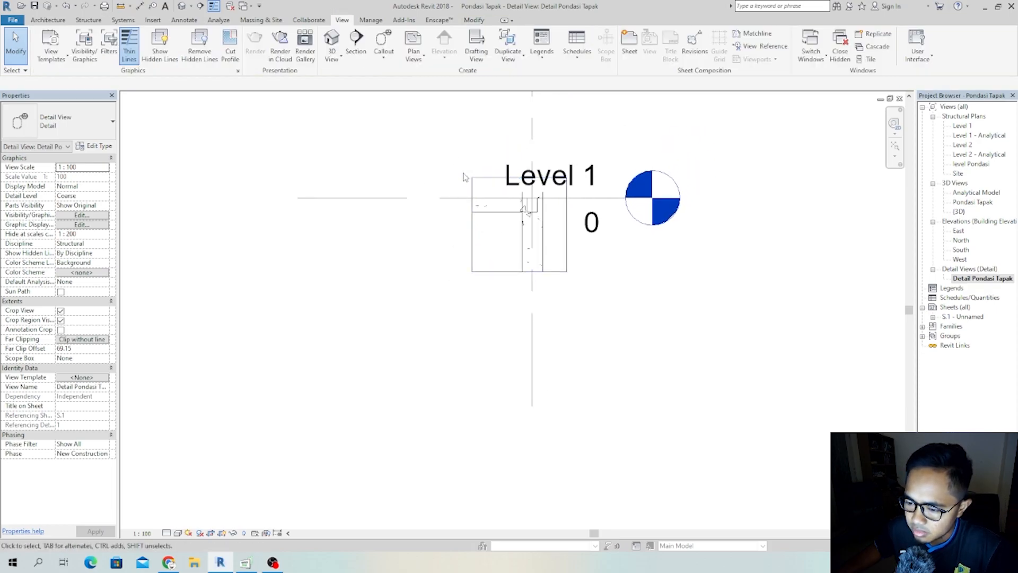
pyautogui.click(472, 268)
pyautogui.moveTo(520, 272); pyautogui.dragTo(523, 373)
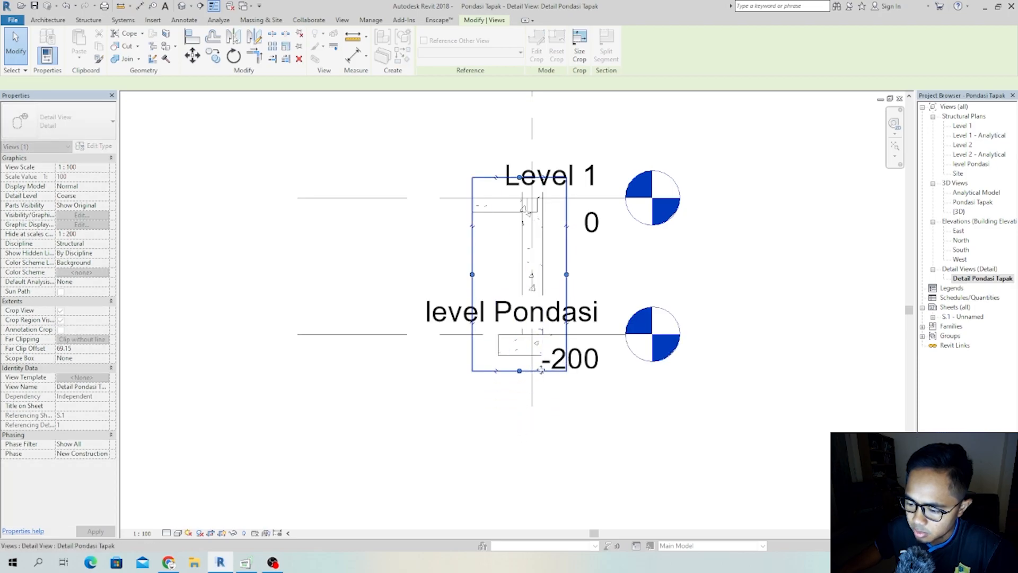
# - Fit the crop region's sides around the footing and lower its upper edge to below Level 1, leaving a short column stub
pyautogui.moveTo(567, 275); pyautogui.dragTo(598, 274)
pyautogui.moveTo(473, 276); pyautogui.dragTo(482, 276)
pyautogui.moveTo(535, 178); pyautogui.dragTo(549, 260)
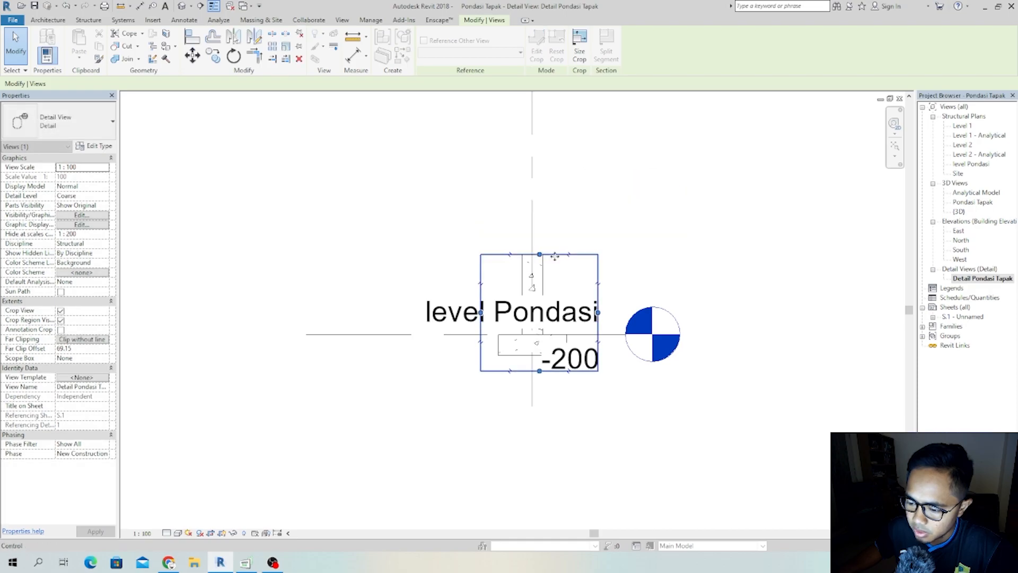
pyautogui.click(682, 277)
# - Set the scale of the Detail Pondasi Tapak view to 1:20, trying 1:50 first
pyautogui.scroll(3, 545, 346)
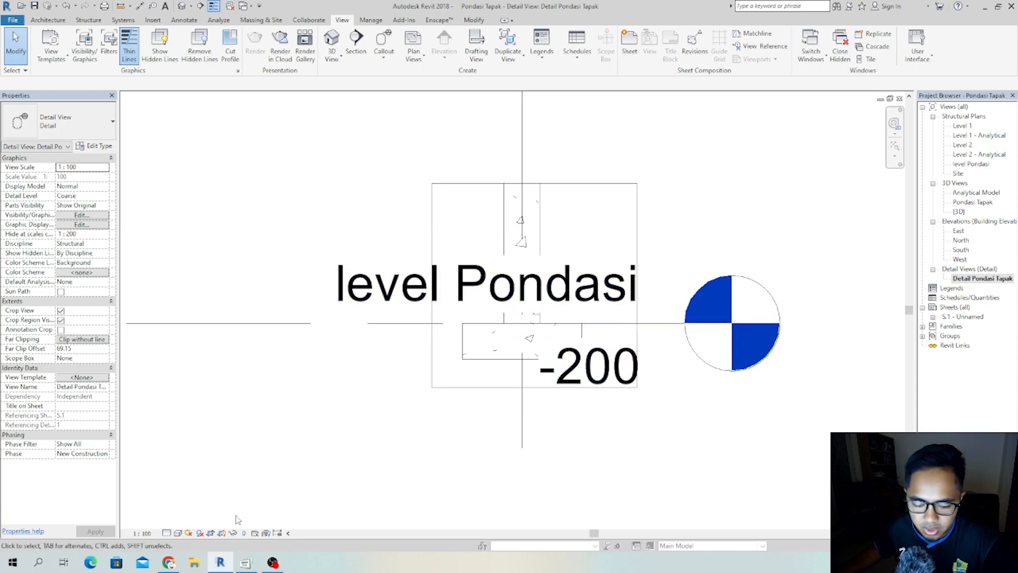
pyautogui.click(149, 535)
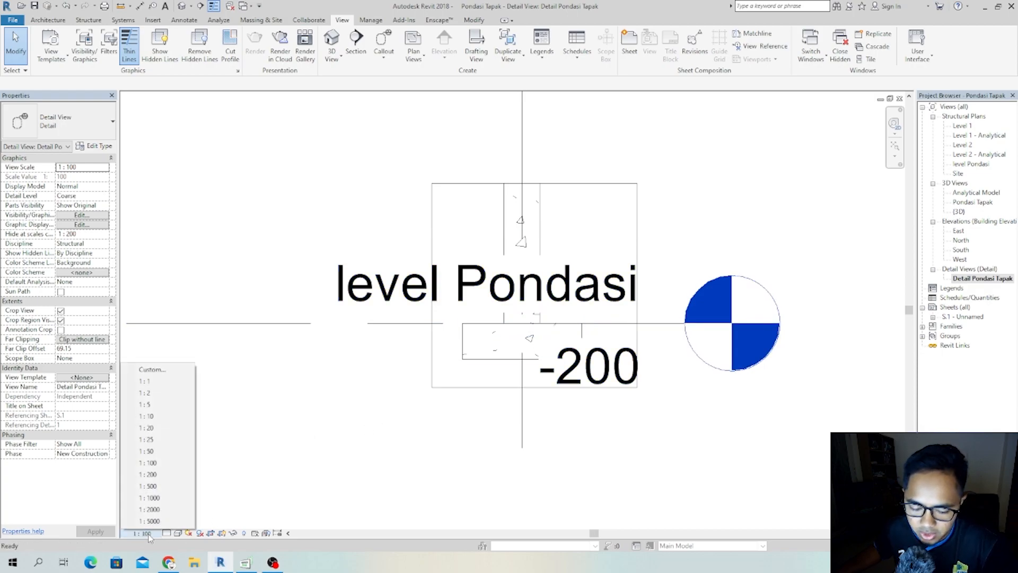
pyautogui.click(165, 451)
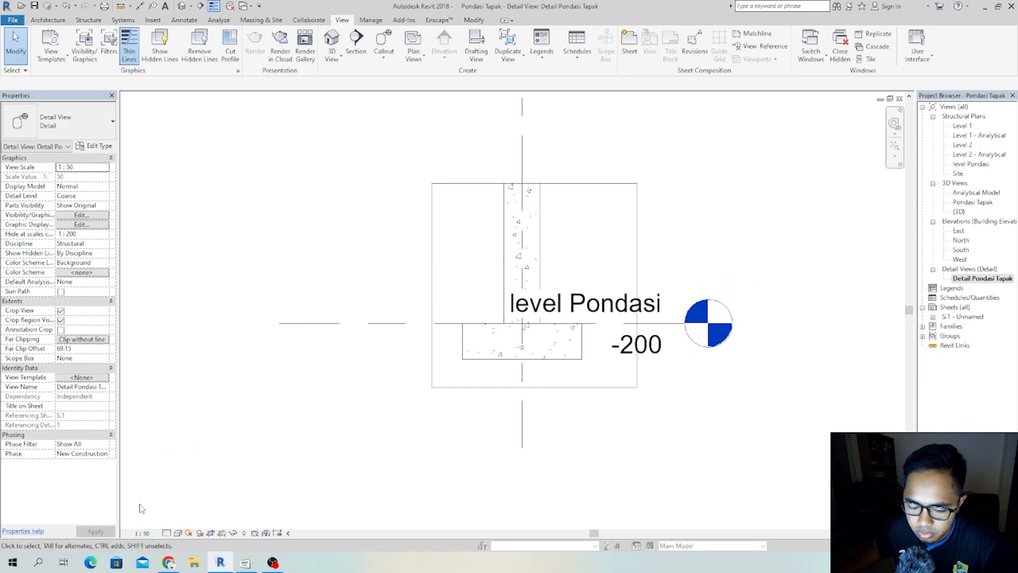
pyautogui.click(152, 533)
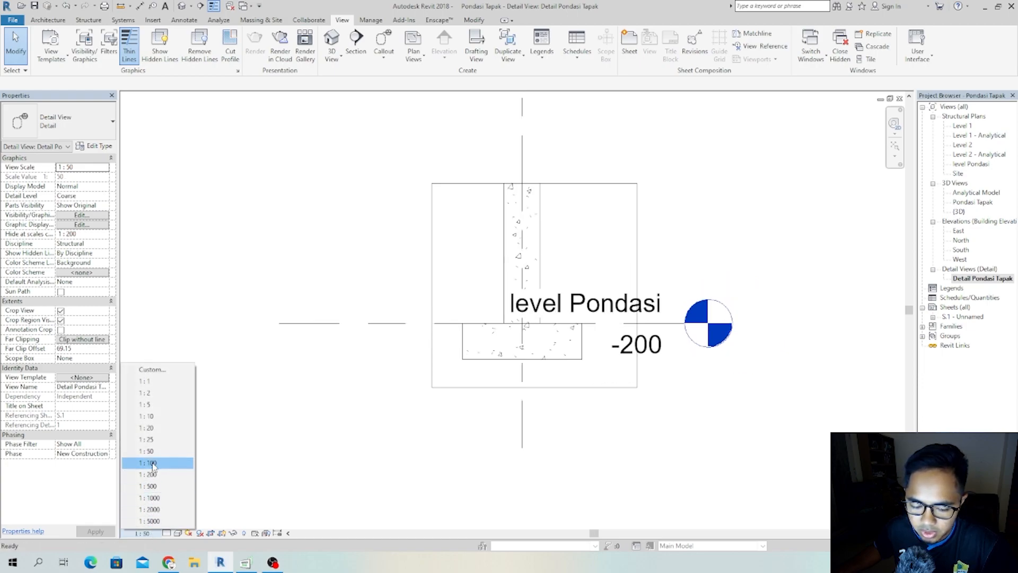
pyautogui.click(160, 427)
pyautogui.scroll(3, 572, 337)
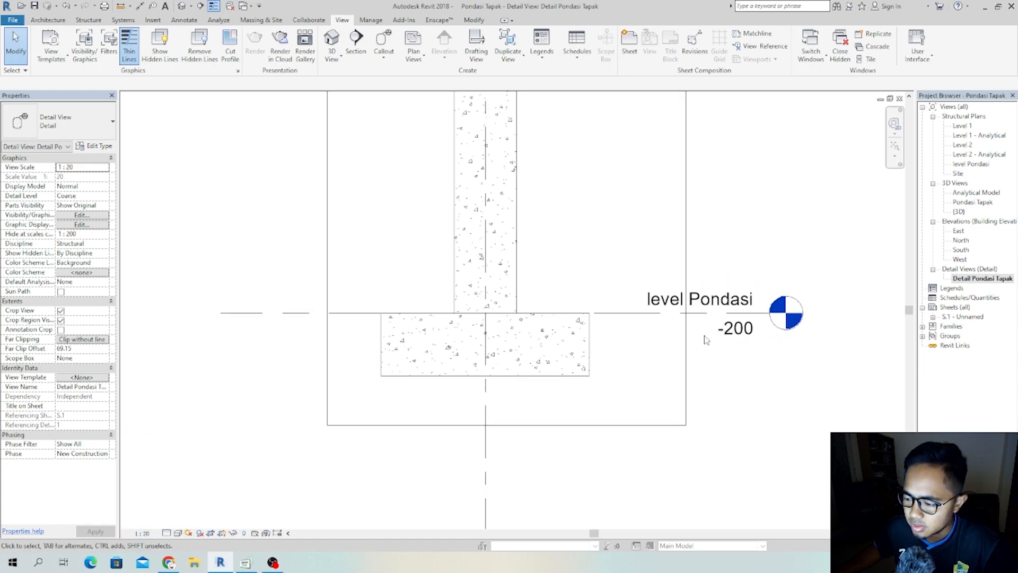
# - Trim the level Pondasi line to begin at the footing's upper corner nearest the level head, and pull the head end slightly outward
pyautogui.click(681, 332)
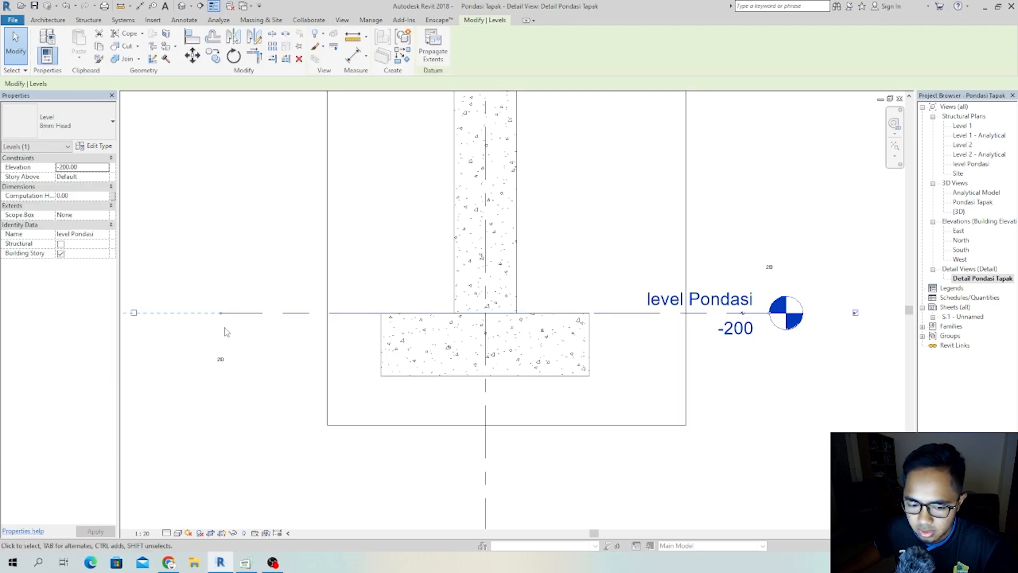
pyautogui.moveTo(221, 313); pyautogui.dragTo(591, 318)
pyautogui.click(675, 371)
pyautogui.click(629, 318)
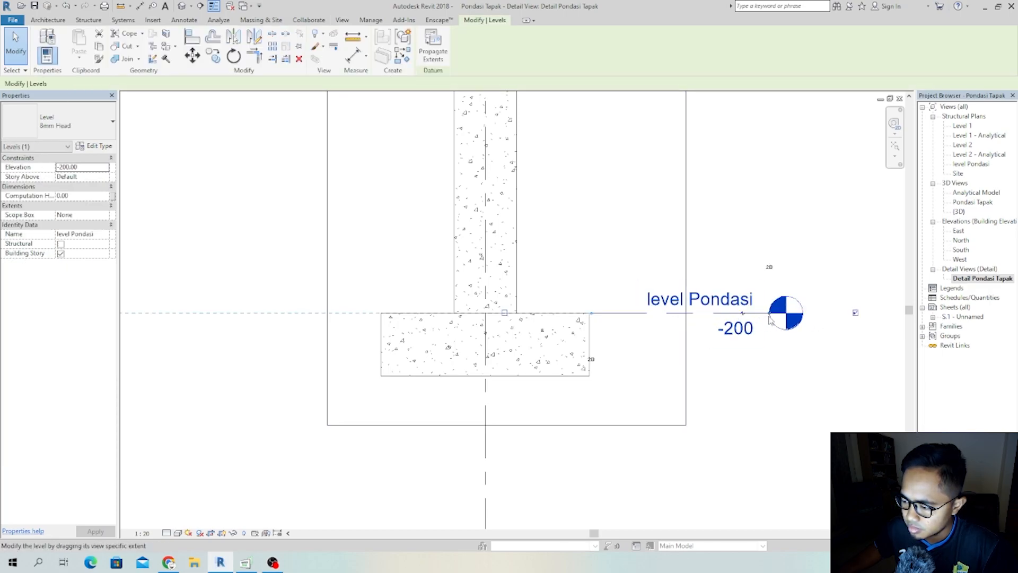
pyautogui.moveTo(762, 315); pyautogui.dragTo(811, 315)
pyautogui.click(625, 364)
# - Shorten the lower end of grid line 3 so it stops at the top face of the footing
pyautogui.scroll(-2, 569, 363)
pyautogui.click(507, 158)
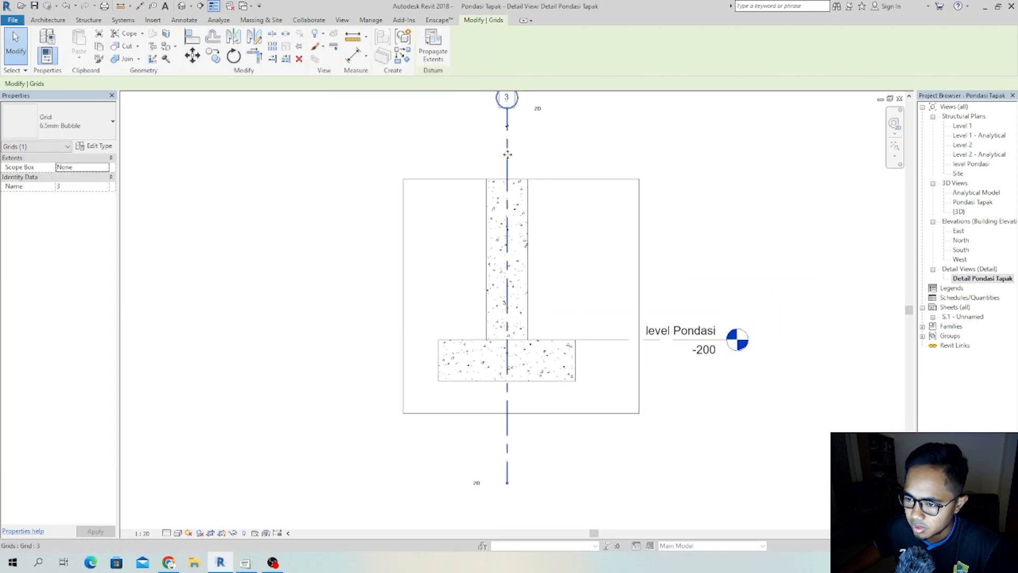
pyautogui.moveTo(515, 319); pyautogui.dragTo(507, 181)
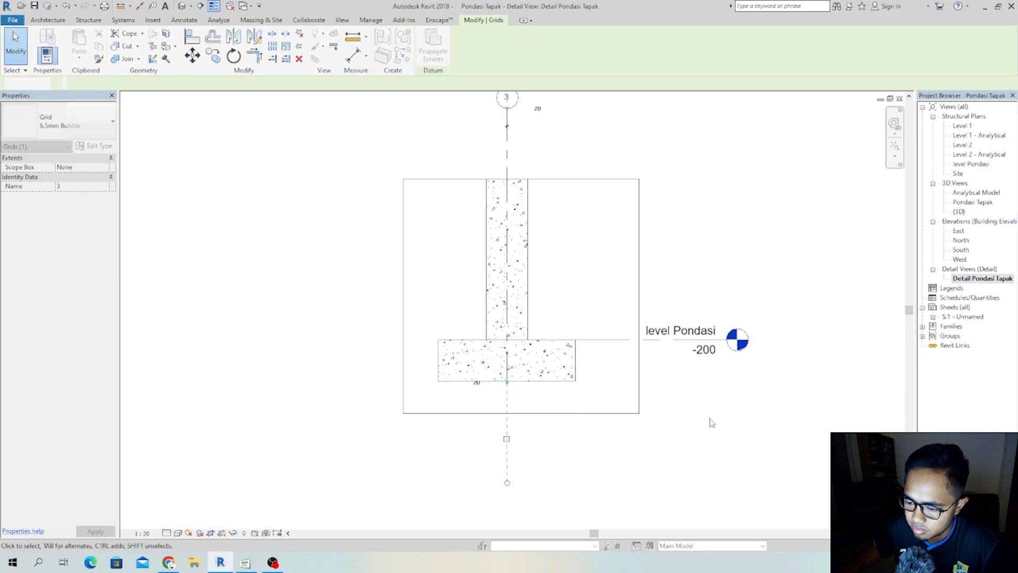
pyautogui.click(523, 398)
pyautogui.click(509, 225)
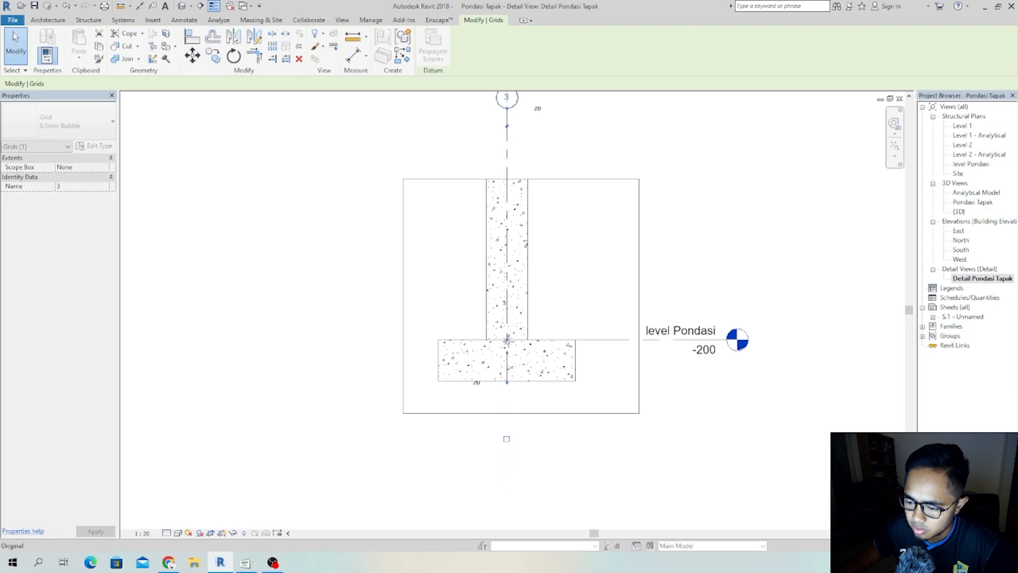
pyautogui.click(578, 400)
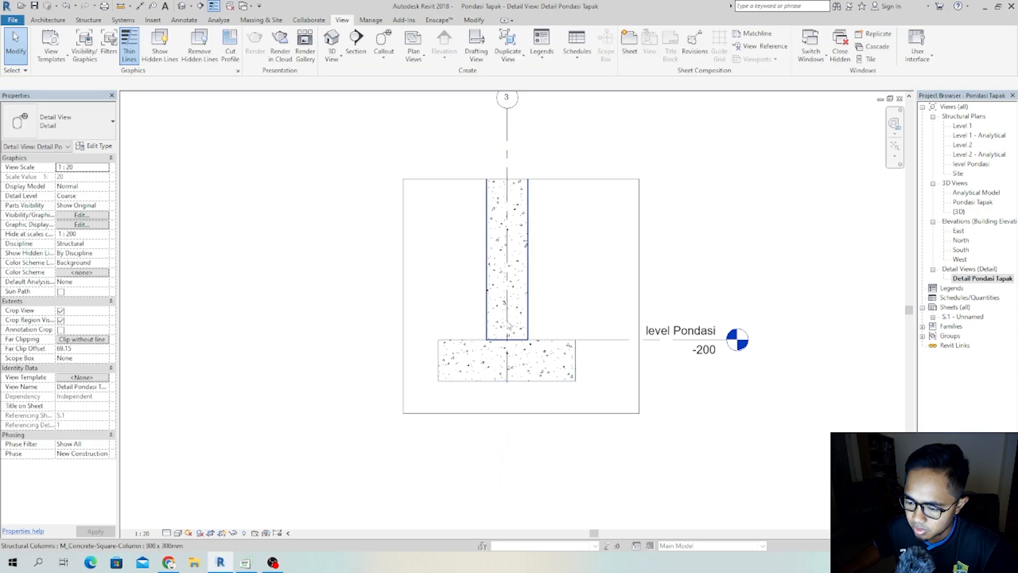
pyautogui.click(508, 286)
pyautogui.scroll(2, 507, 384)
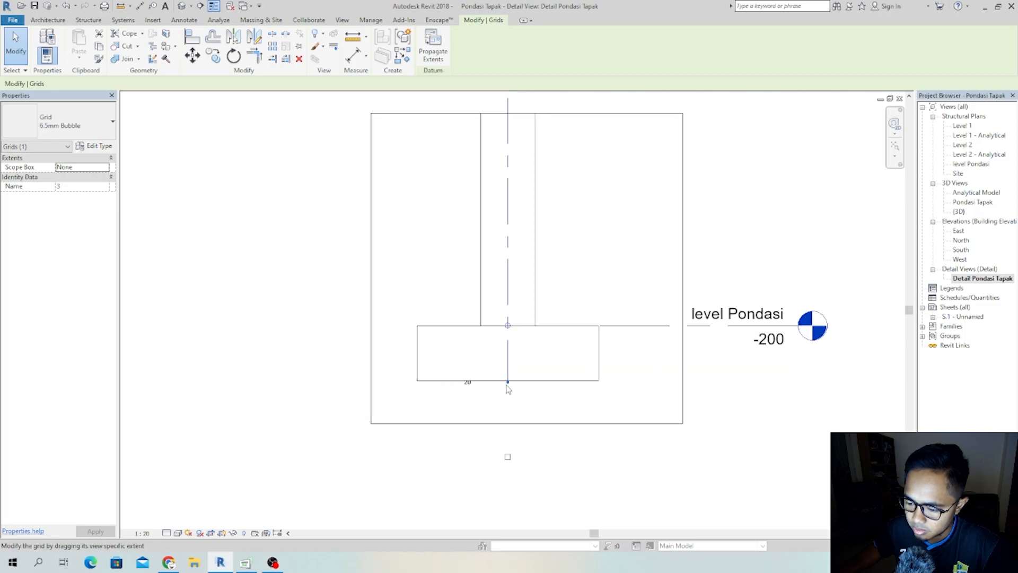
pyautogui.moveTo(508, 346); pyautogui.dragTo(507, 325)
pyautogui.click(655, 424)
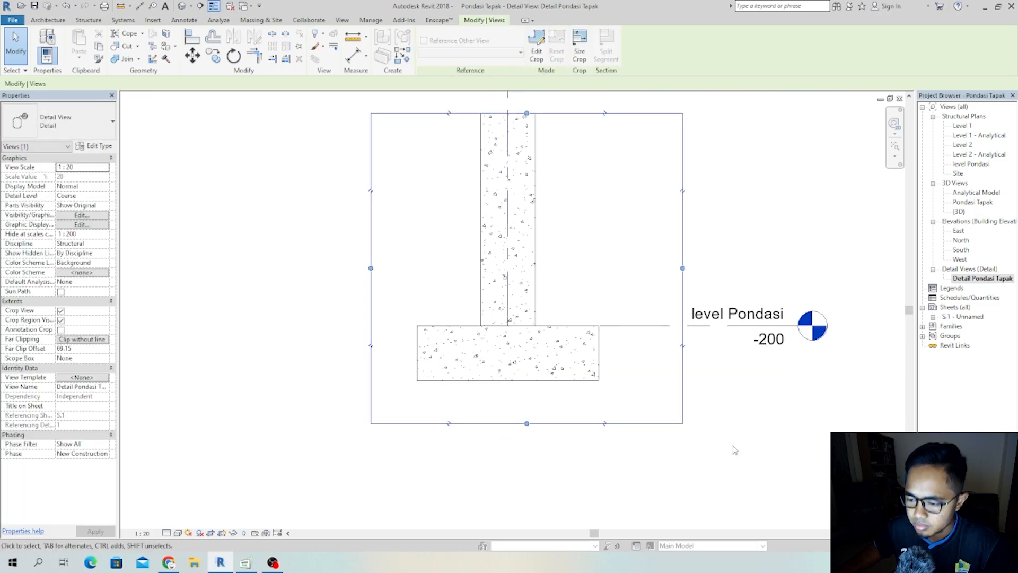
pyautogui.click(732, 447)
pyautogui.scroll(-2, 552, 374)
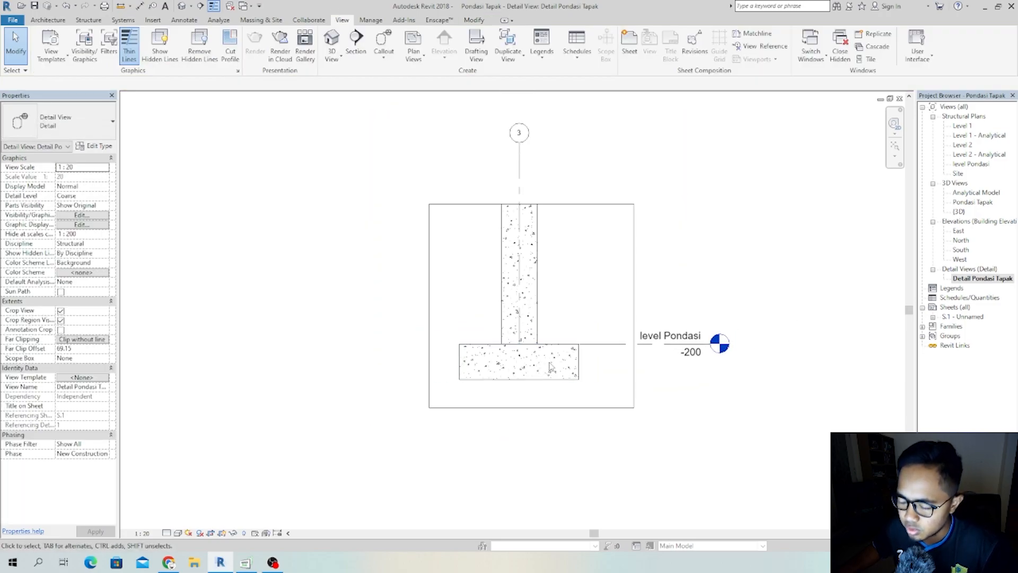
# - Select the rectangular footing and start Rebar placement for it, accepting rebar shape definitions that include hooks
pyautogui.scroll(2, 504, 377)
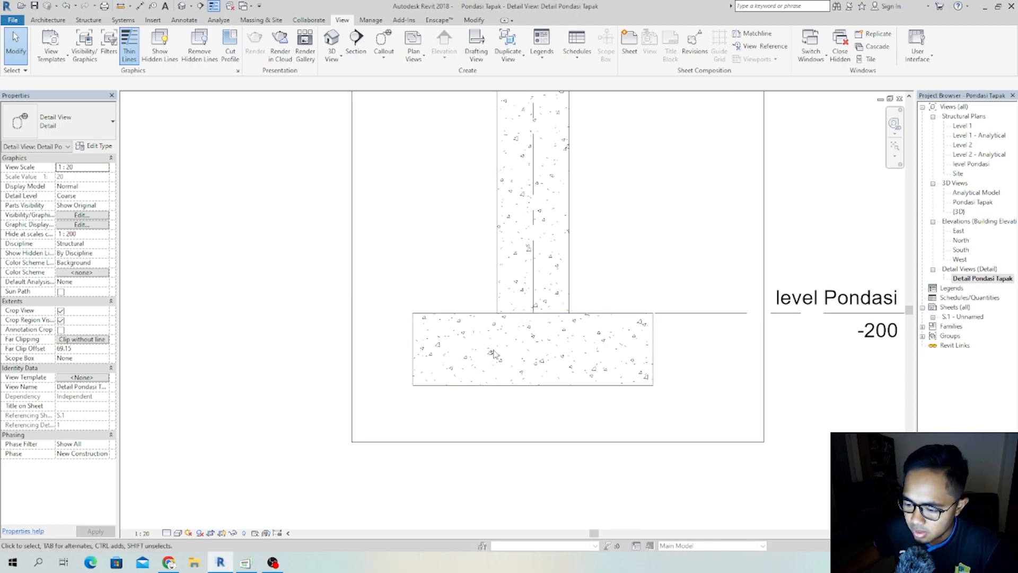
pyautogui.moveTo(494, 354); pyautogui.dragTo(471, 323, button='middle')
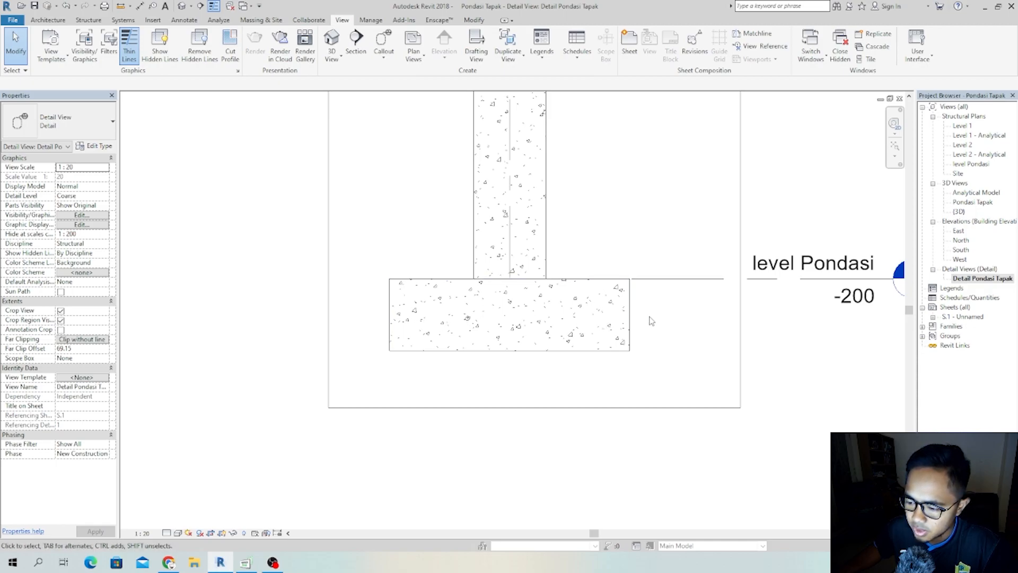
pyautogui.moveTo(474, 332)
pyautogui.mouseDown(button='middle')
pyautogui.moveTo(488, 334)
pyautogui.moveTo(475, 335)
pyautogui.mouseUp(button='middle')
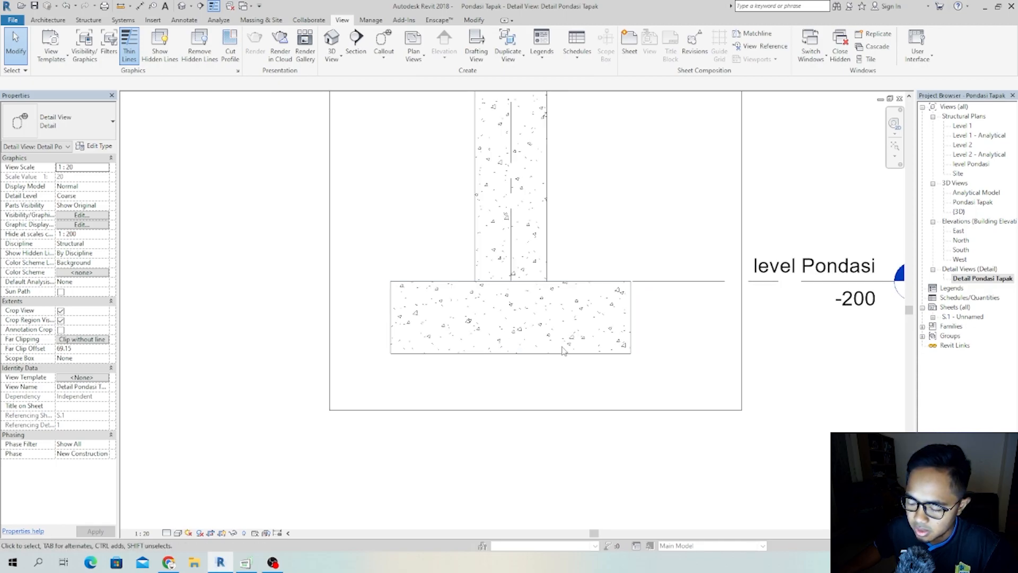
pyautogui.click(630, 331)
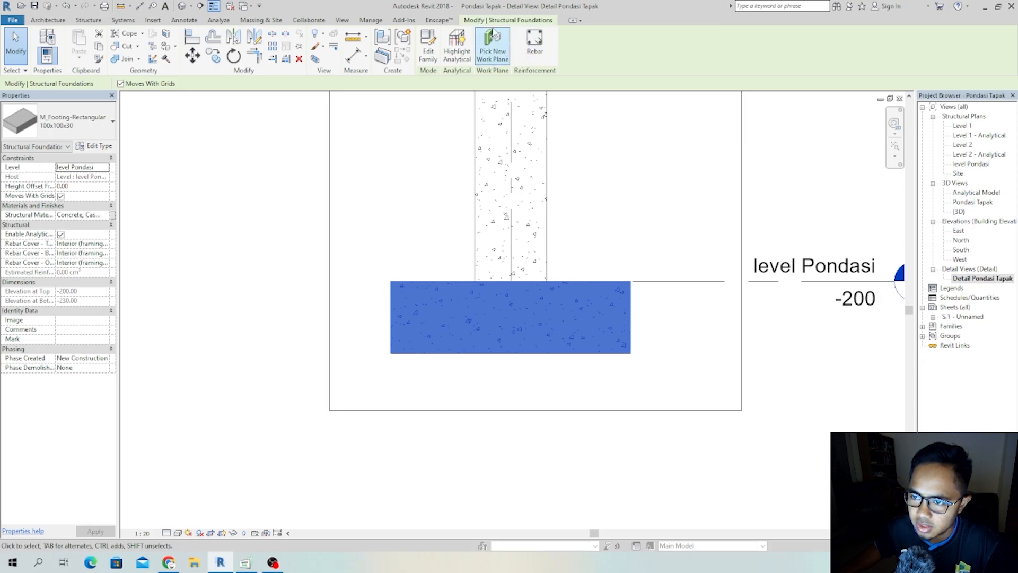
pyautogui.click(535, 47)
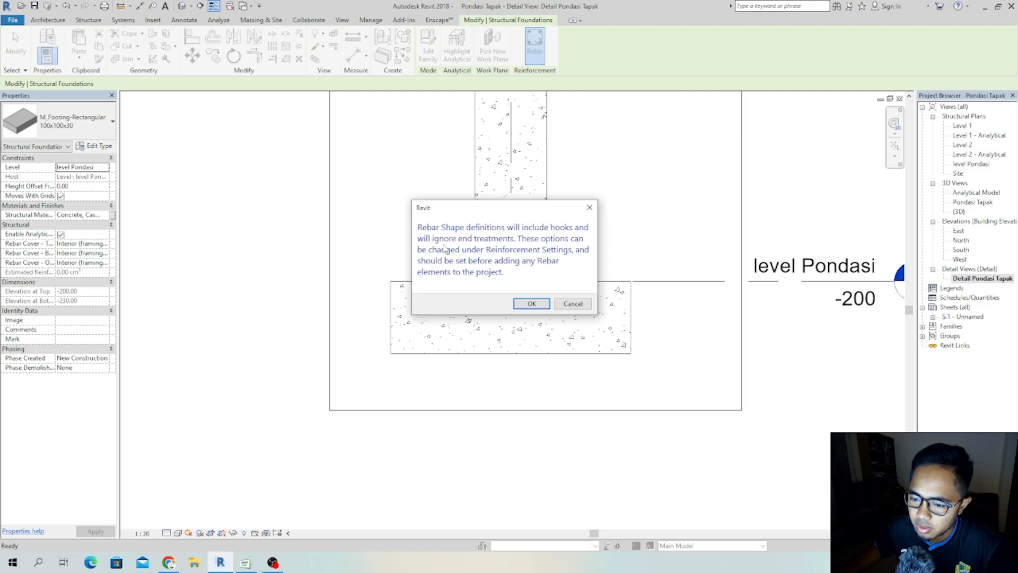
pyautogui.click(531, 304)
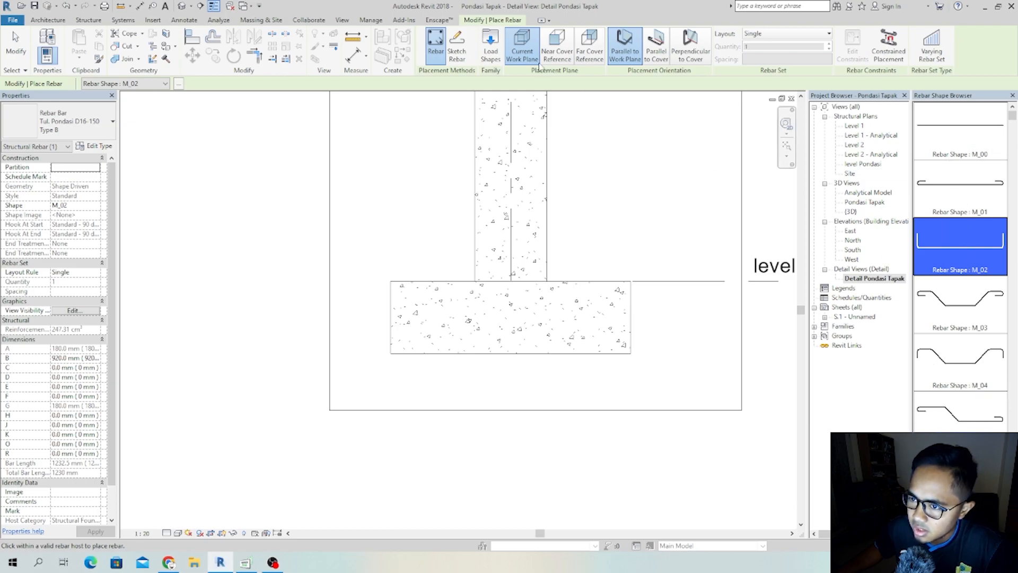
pyautogui.click(489, 44)
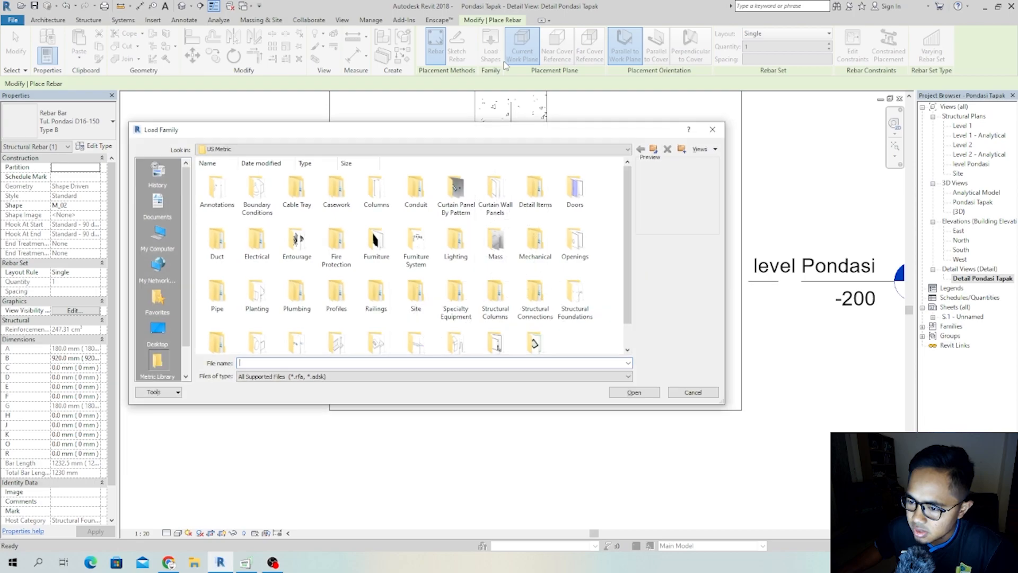
pyautogui.scroll(-1, 417, 213)
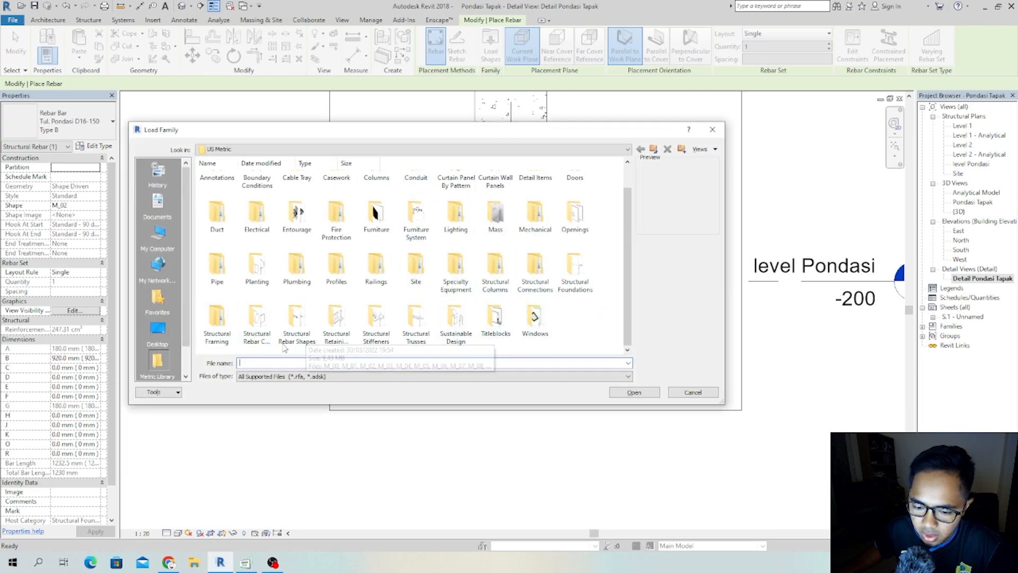
pyautogui.doubleClick(306, 339)
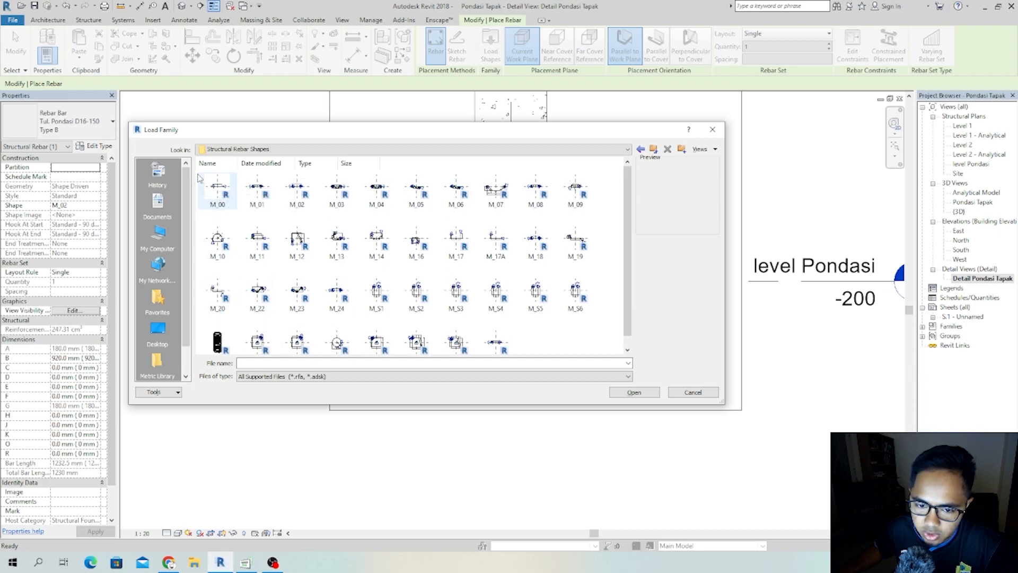
pyautogui.click(499, 344)
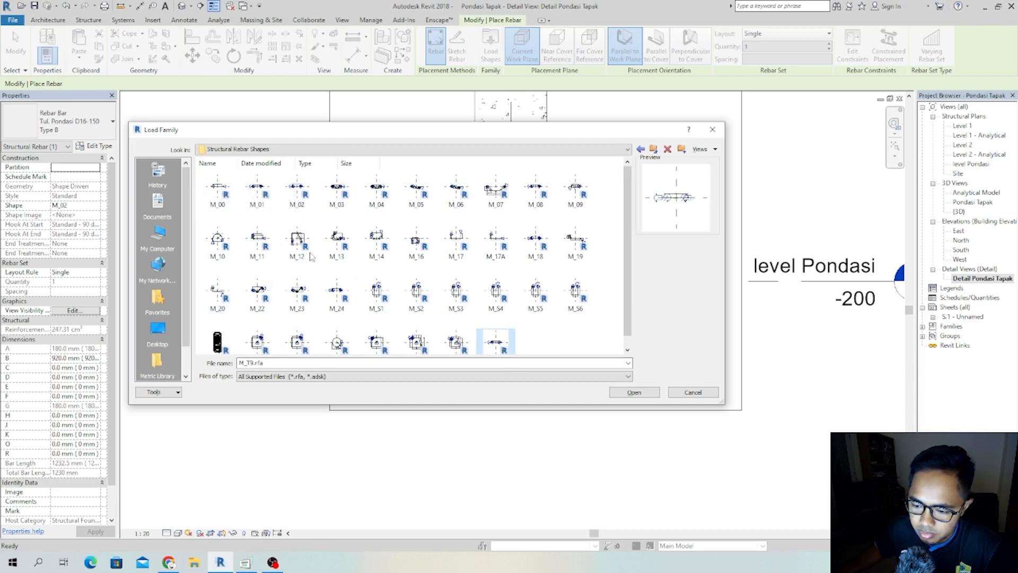
pyautogui.click(223, 188)
pyautogui.moveTo(560, 351); pyautogui.dragTo(202, 175)
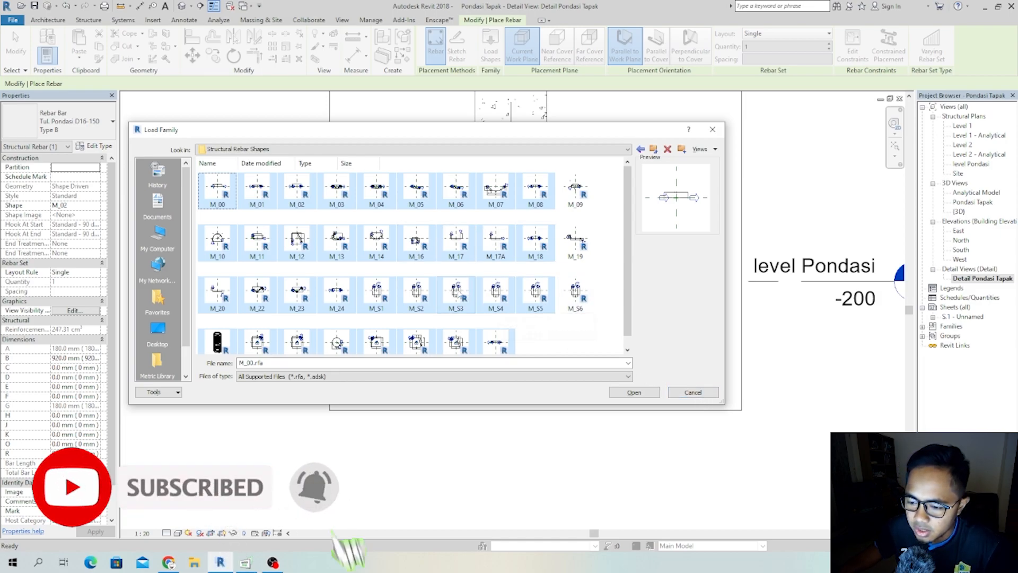
pyautogui.click(695, 392)
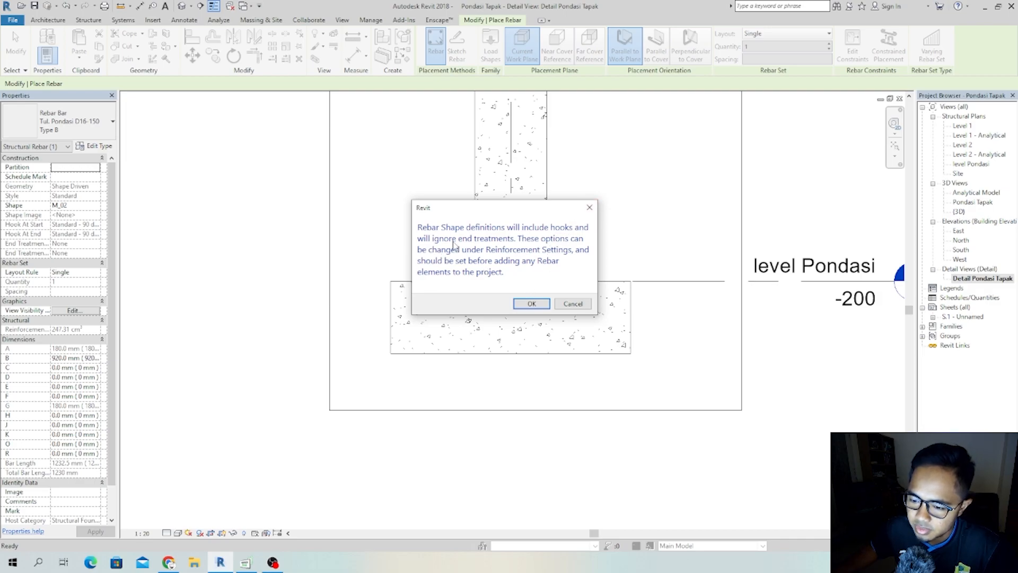
# - Place one Tul. Pondasi D16-150 Type B bar with rebar shape M_02 along the bottom of the footing, parallel to the work plane
pyautogui.click(539, 306)
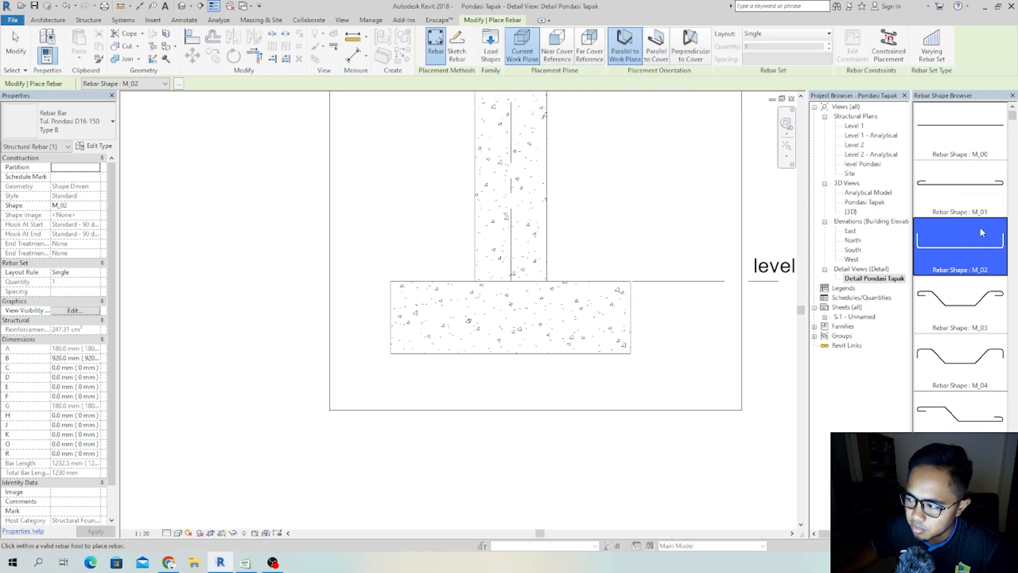
pyautogui.click(179, 84)
pyautogui.click(180, 85)
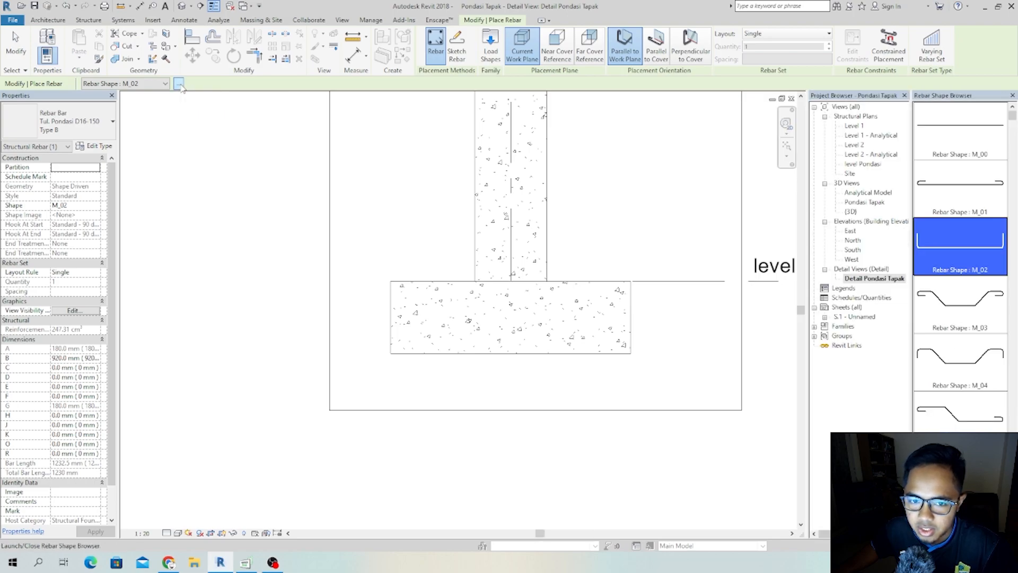
pyautogui.click(181, 86)
pyautogui.click(180, 86)
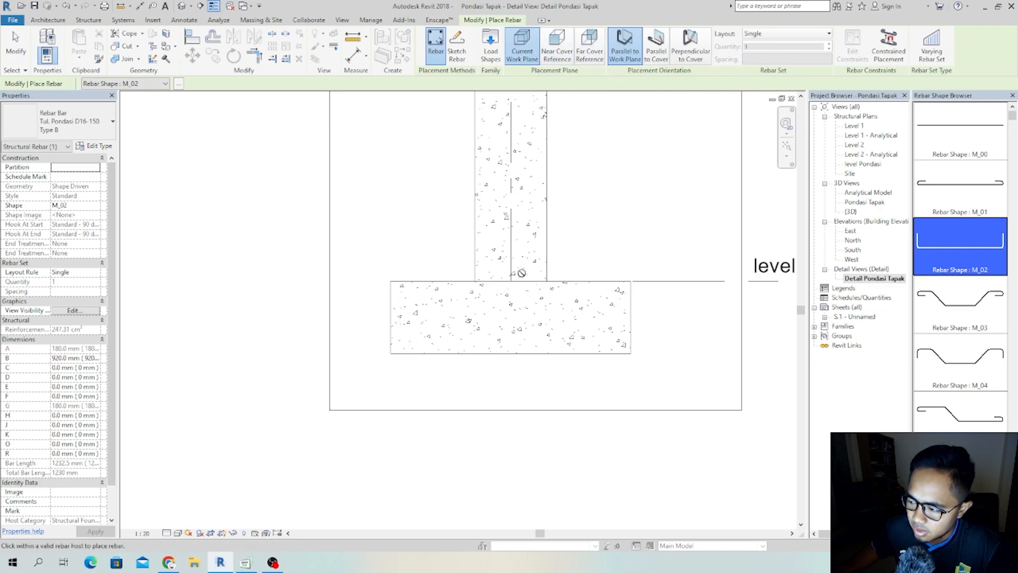
pyautogui.click(429, 344)
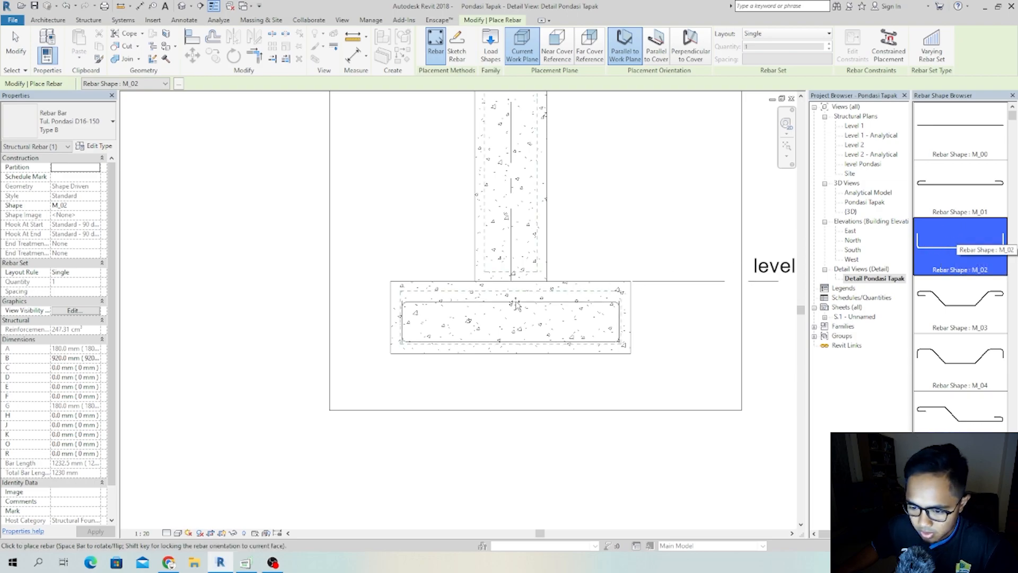
pyautogui.click(15, 45)
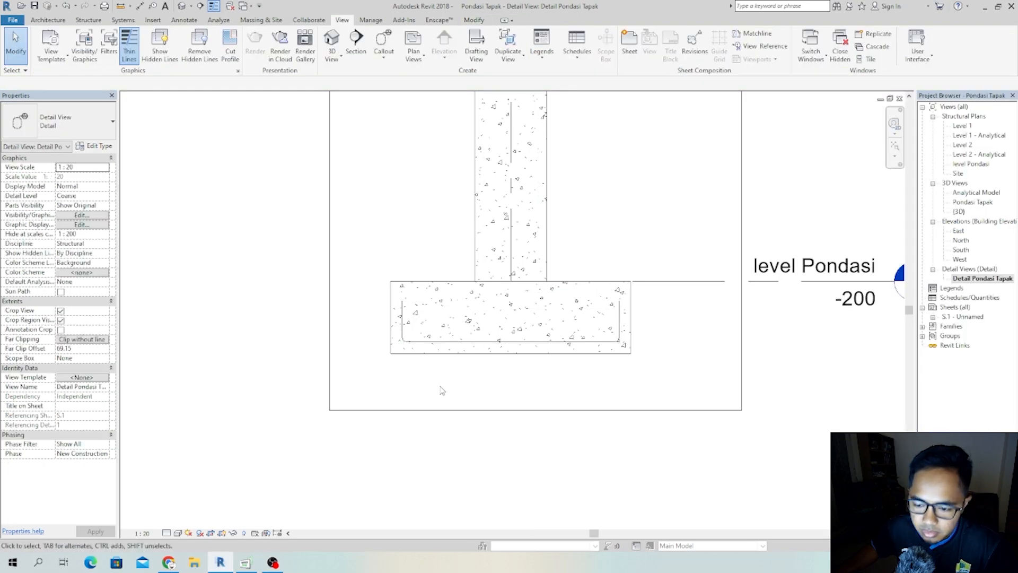
# - Change the placed footing bar's type to Tul. Pondasi D16-150 Type A
pyautogui.click(424, 343)
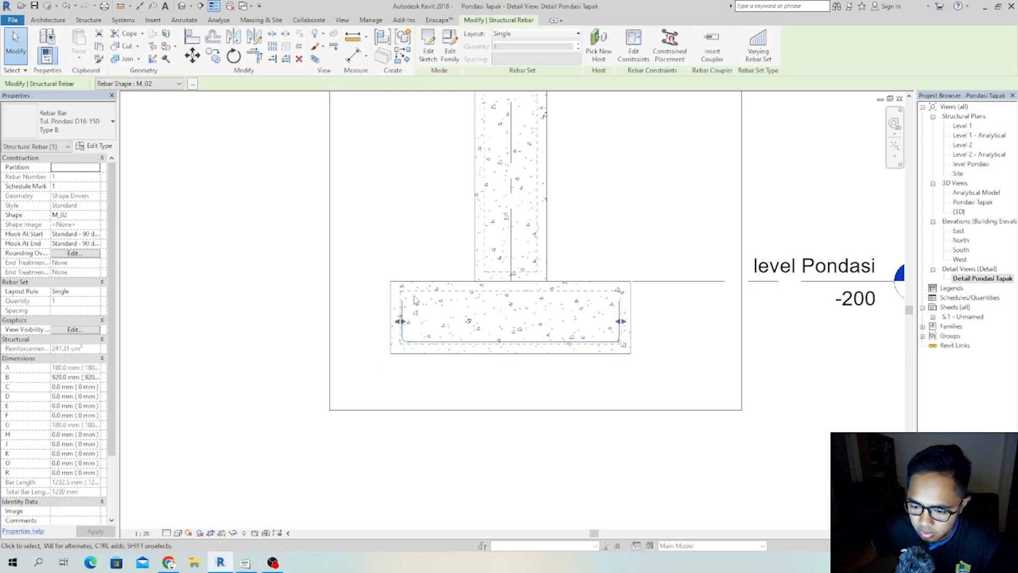
pyautogui.click(61, 120)
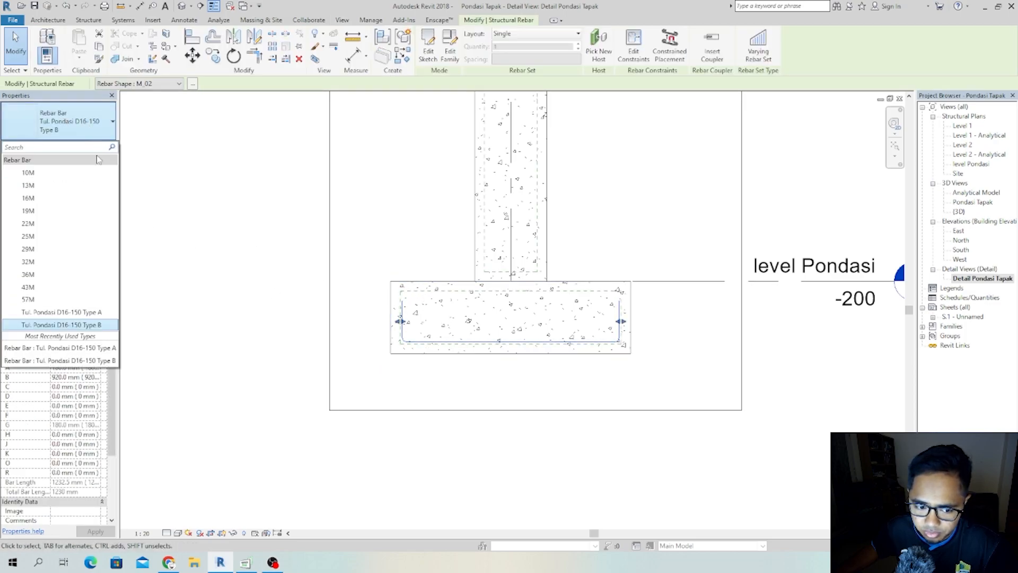
pyautogui.click(90, 133)
pyautogui.click(79, 128)
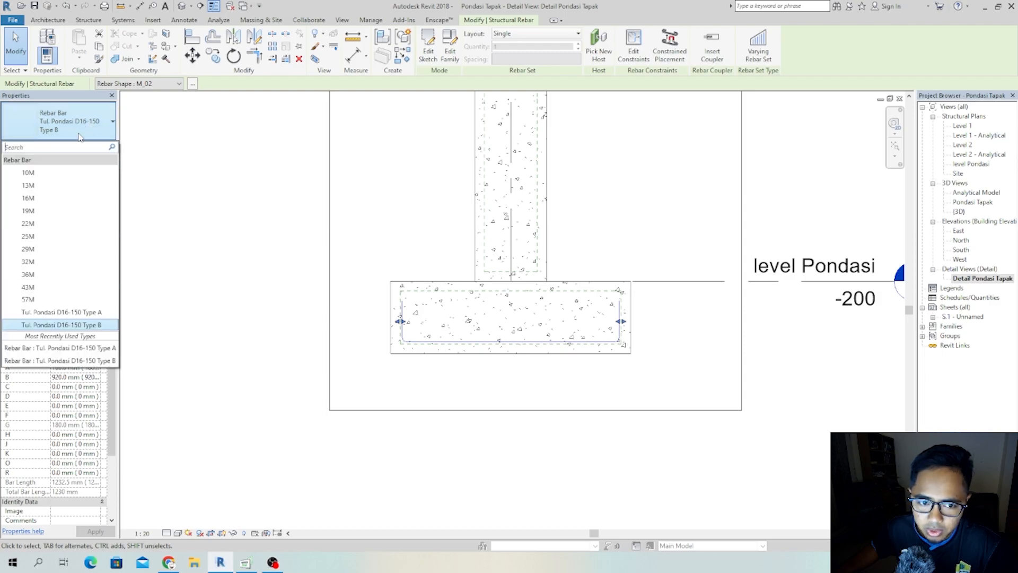
pyautogui.click(78, 316)
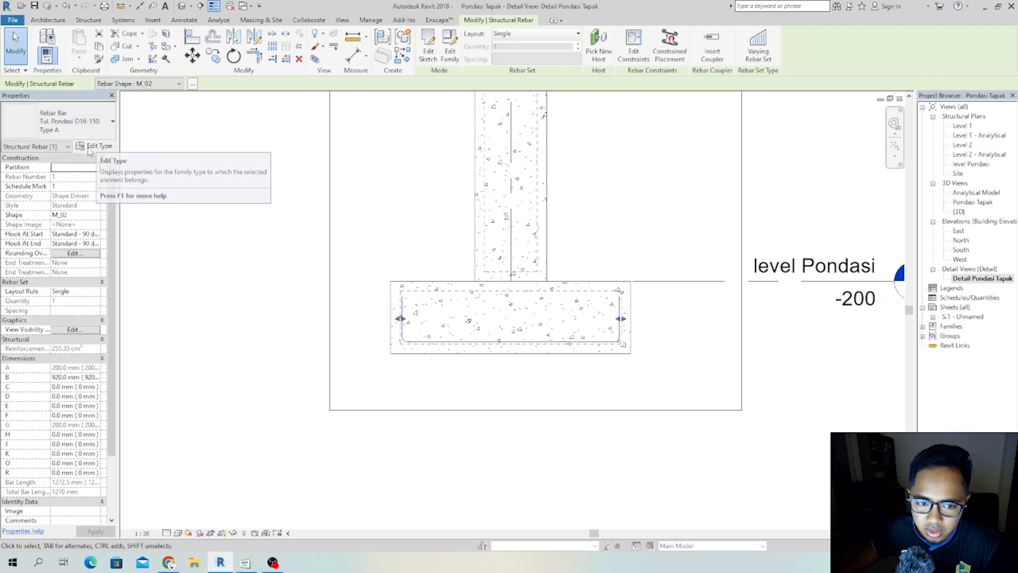
# - Change the selected footing bar's type to 25M
pyautogui.click(92, 148)
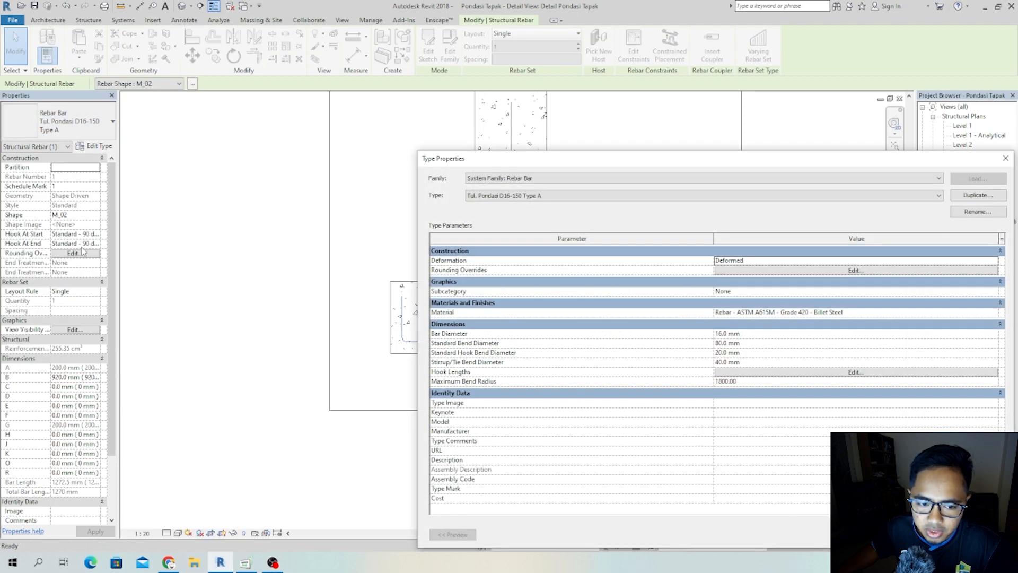
pyautogui.click(1007, 160)
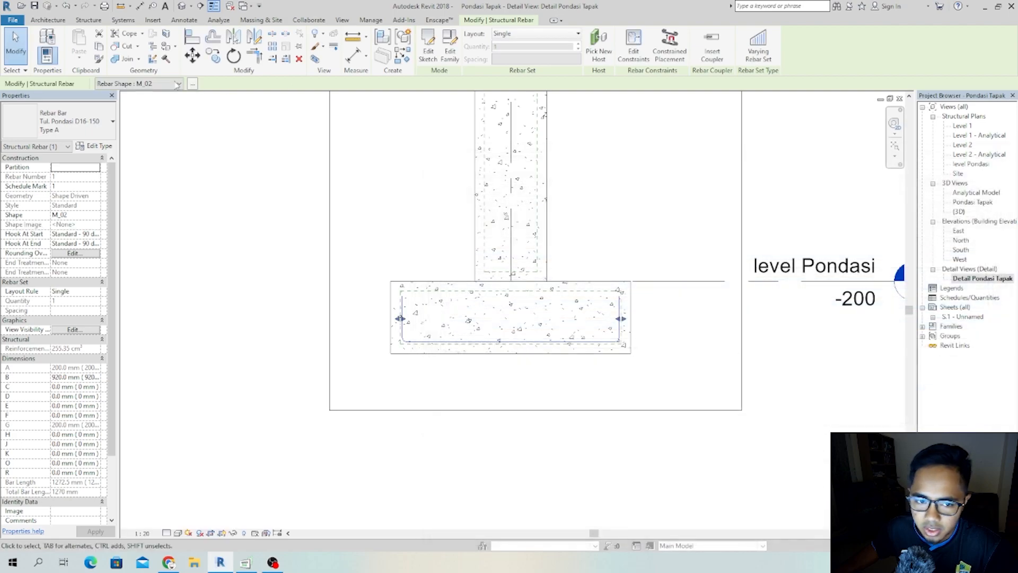
pyautogui.click(58, 121)
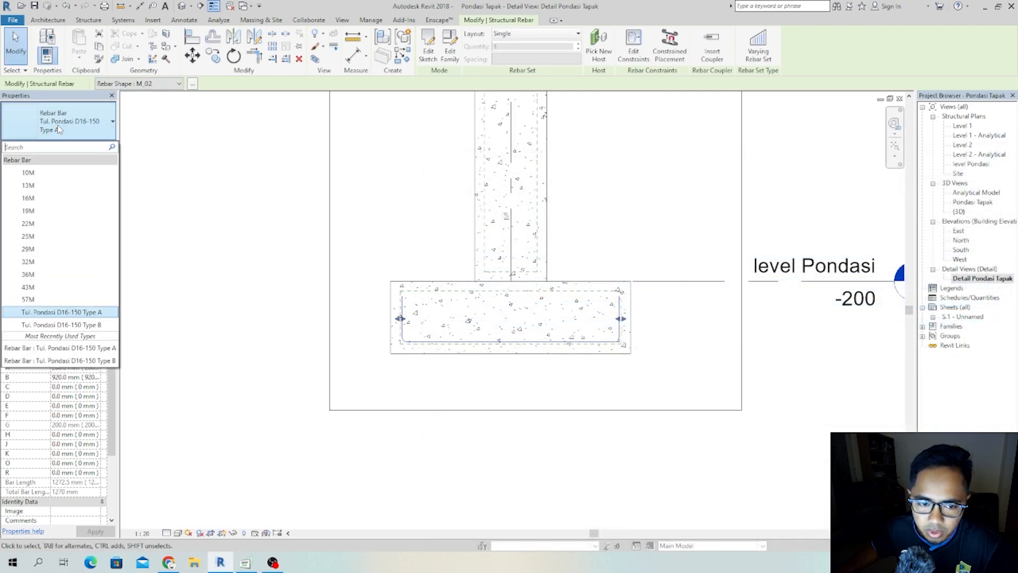
pyautogui.click(44, 236)
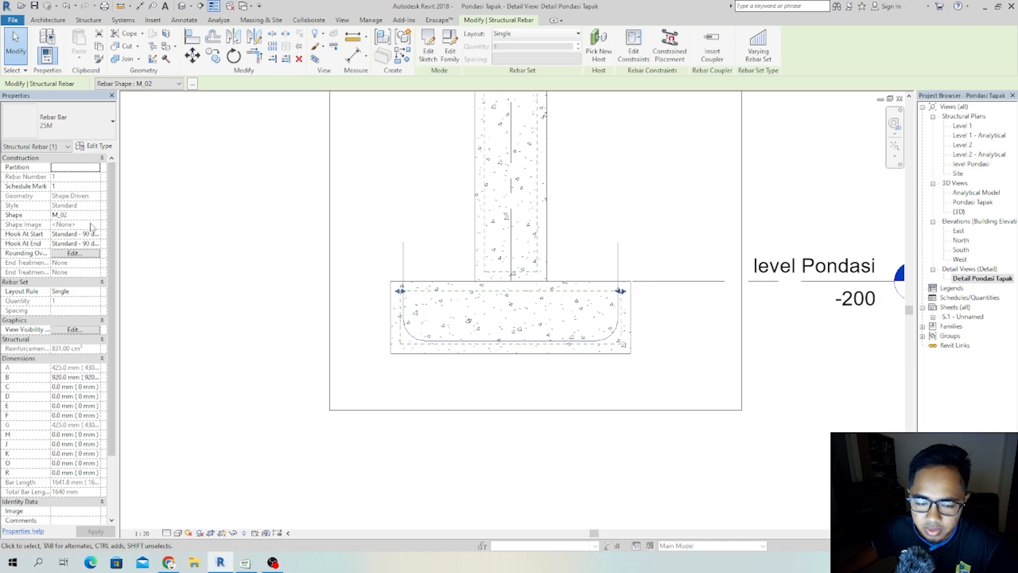
pyautogui.click(92, 147)
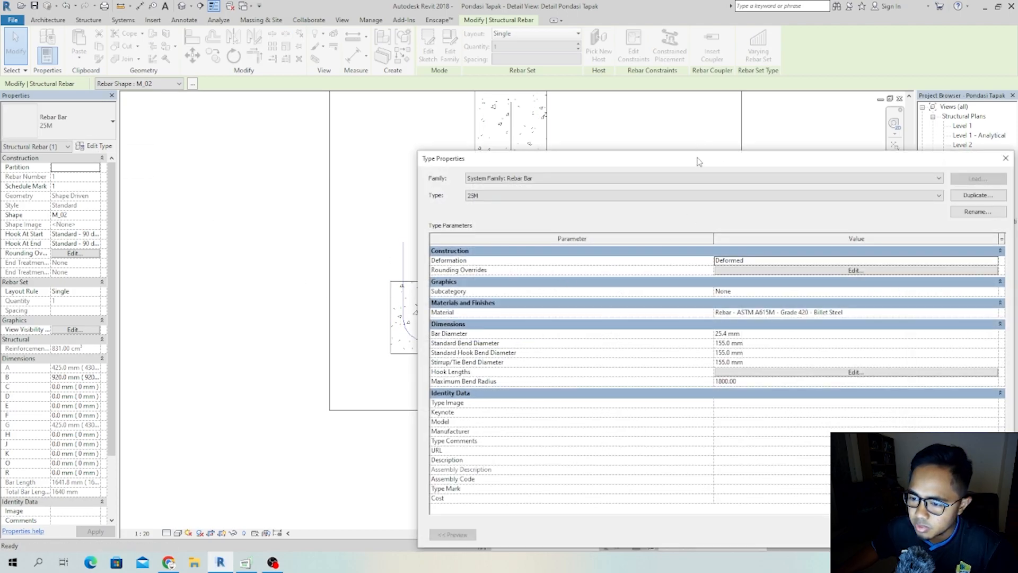
pyautogui.moveTo(699, 161); pyautogui.dragTo(425, 96)
pyautogui.click(709, 127)
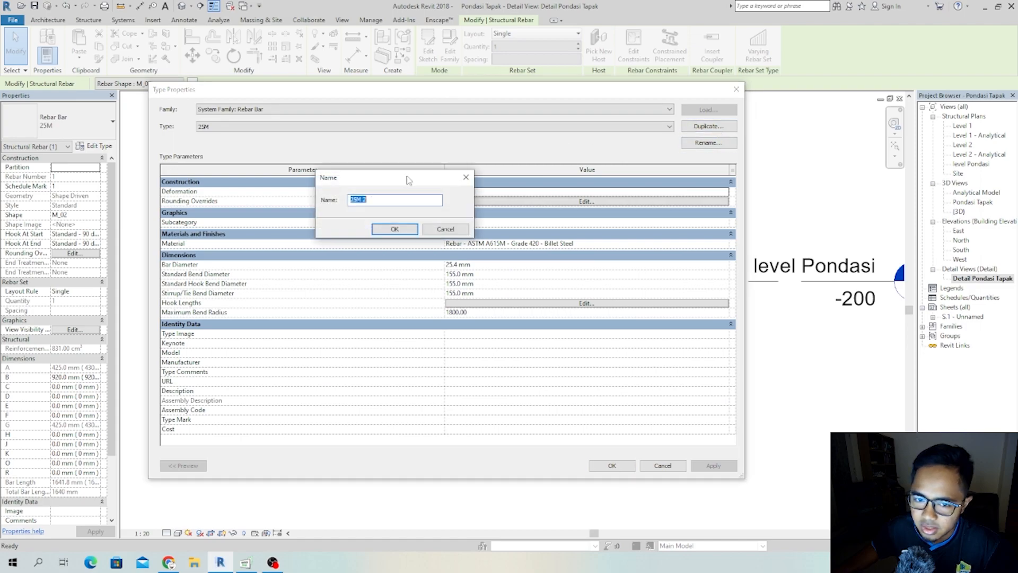
pyautogui.write('Tul')
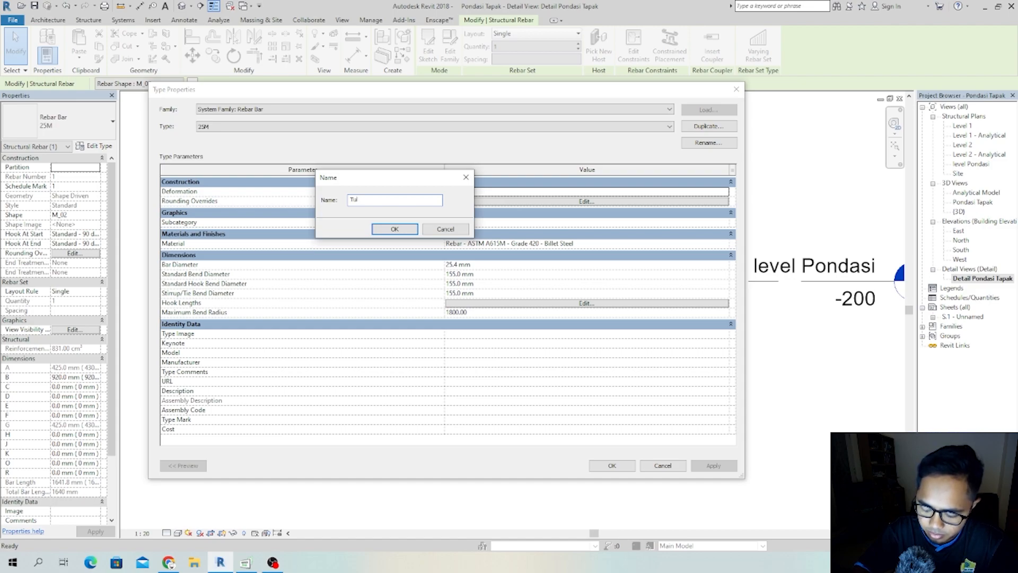
pyautogui.write('. Pondd')
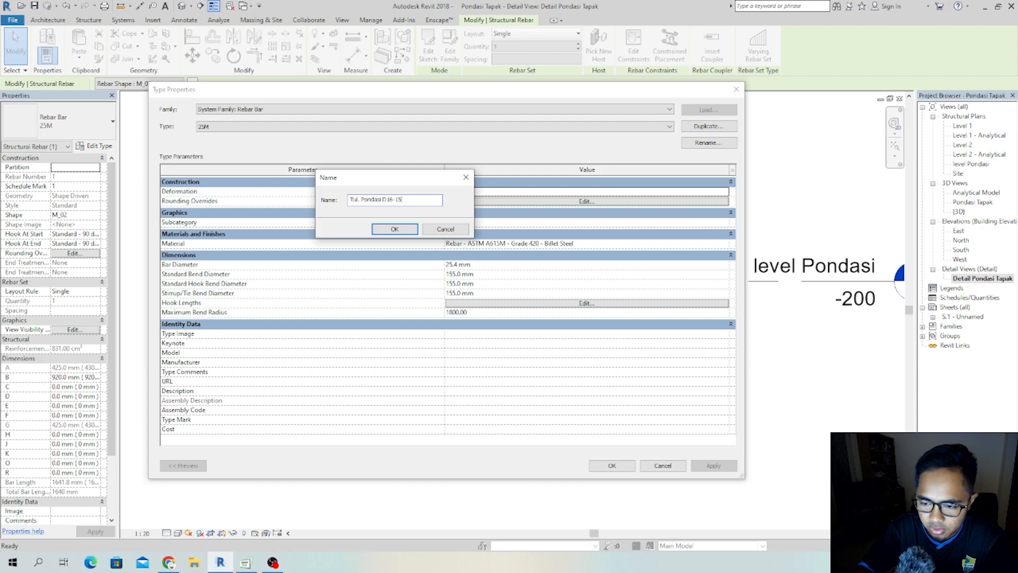
pyautogui.write('ype A')
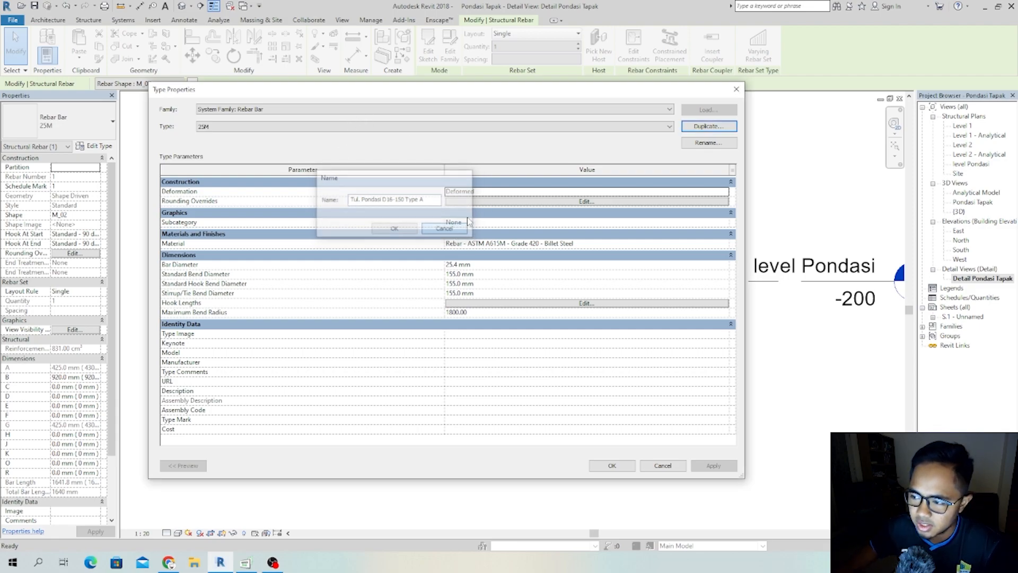
pyautogui.click(446, 229)
# - Switch the bar's type to Tul. Pondasi D16-150 Type A and review its Standard - 90 deg. hook length
pyautogui.click(615, 129)
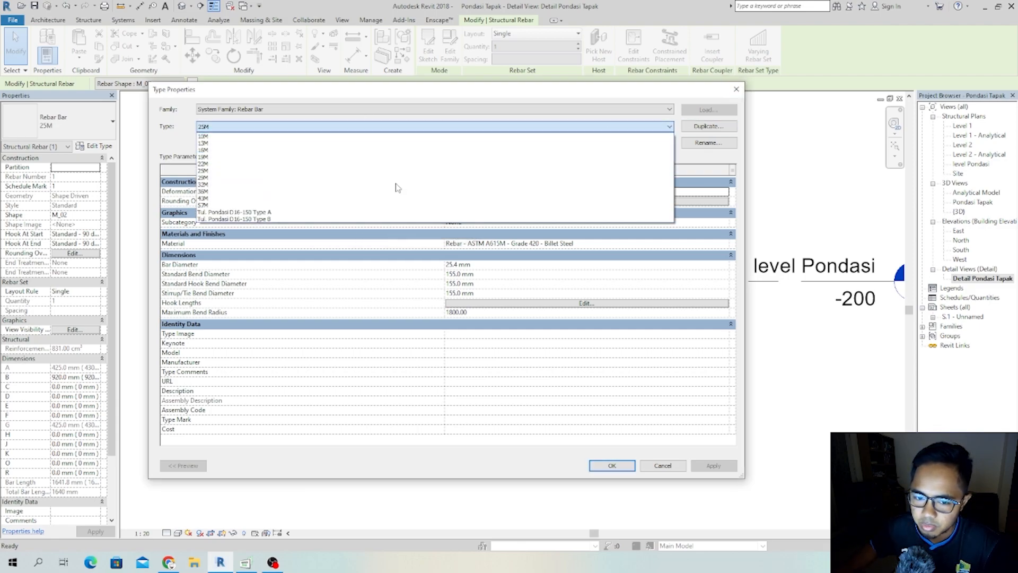
pyautogui.click(318, 215)
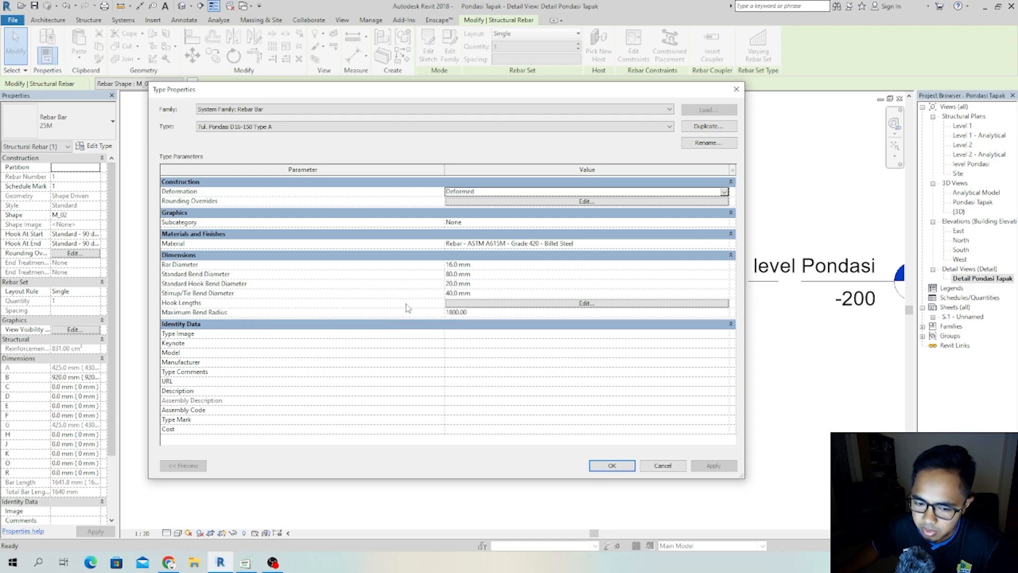
pyautogui.click(504, 304)
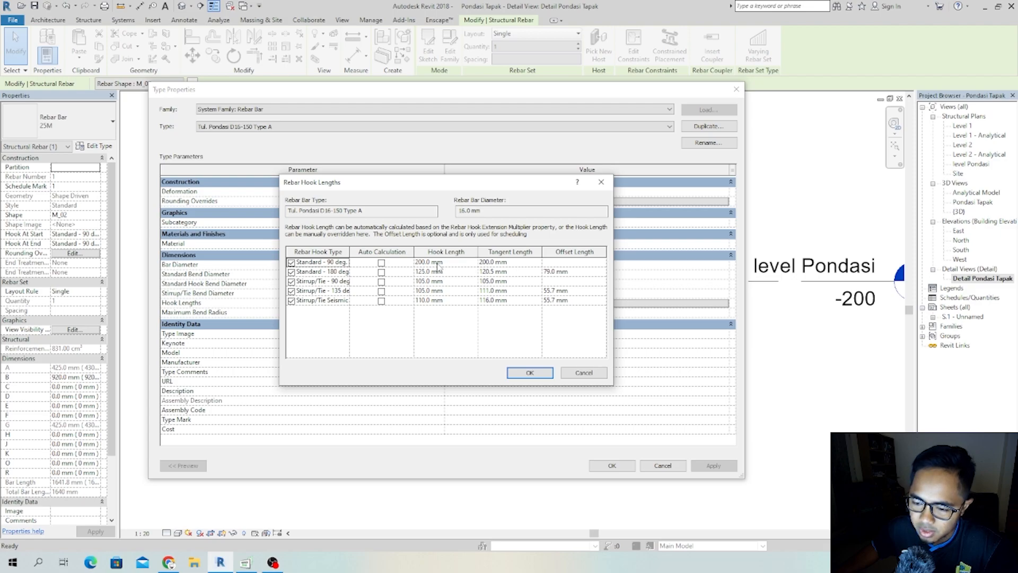
pyautogui.click(426, 262)
pyautogui.moveTo(446, 263); pyautogui.dragTo(423, 262)
pyautogui.click(452, 262)
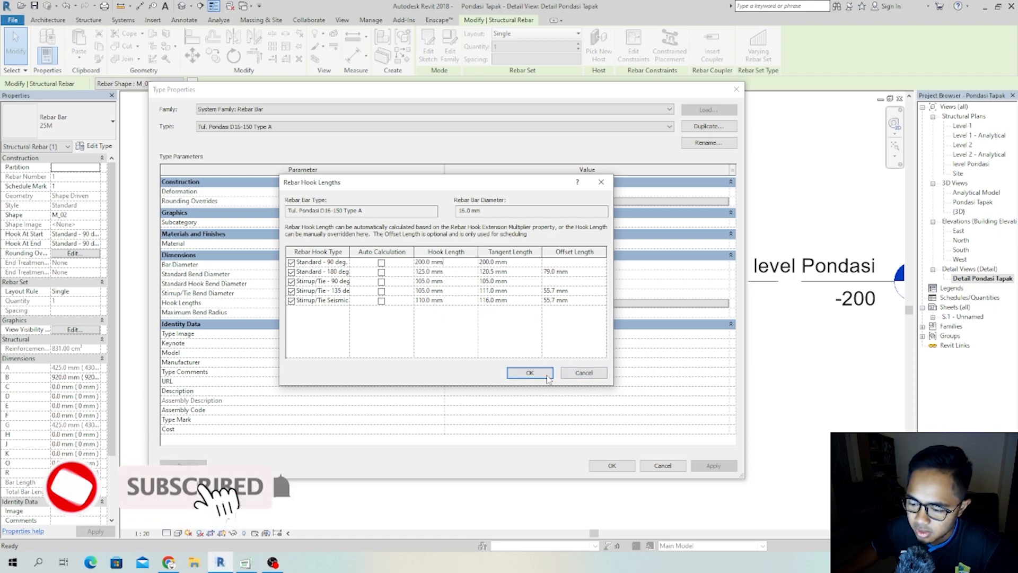
pyautogui.click(567, 372)
pyautogui.click(612, 466)
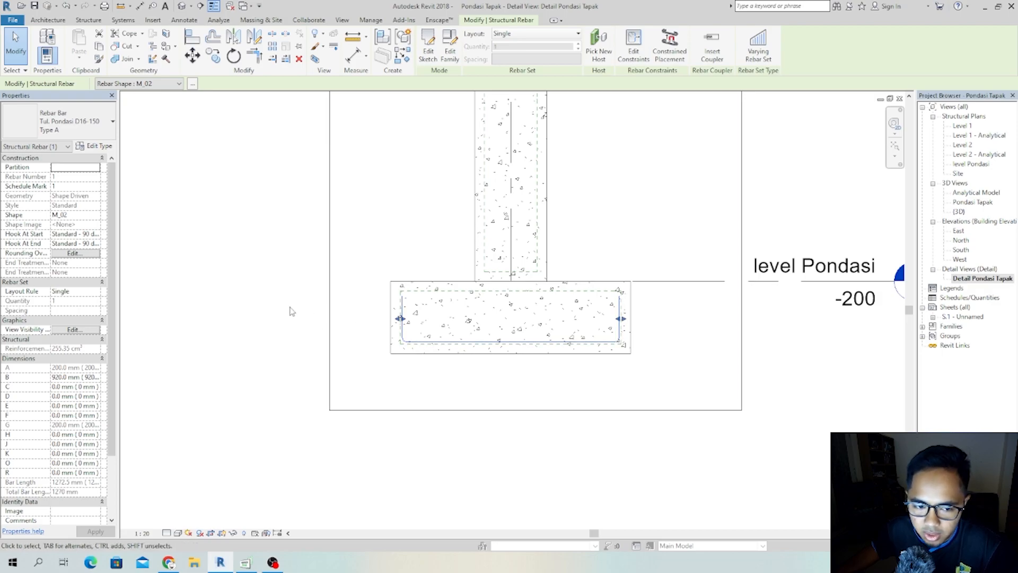
# - Set the footing bar's view visibility to unobscured and solid in the Pondasi Tapak 3D view
pyautogui.click(488, 439)
pyautogui.scroll(3, 406, 342)
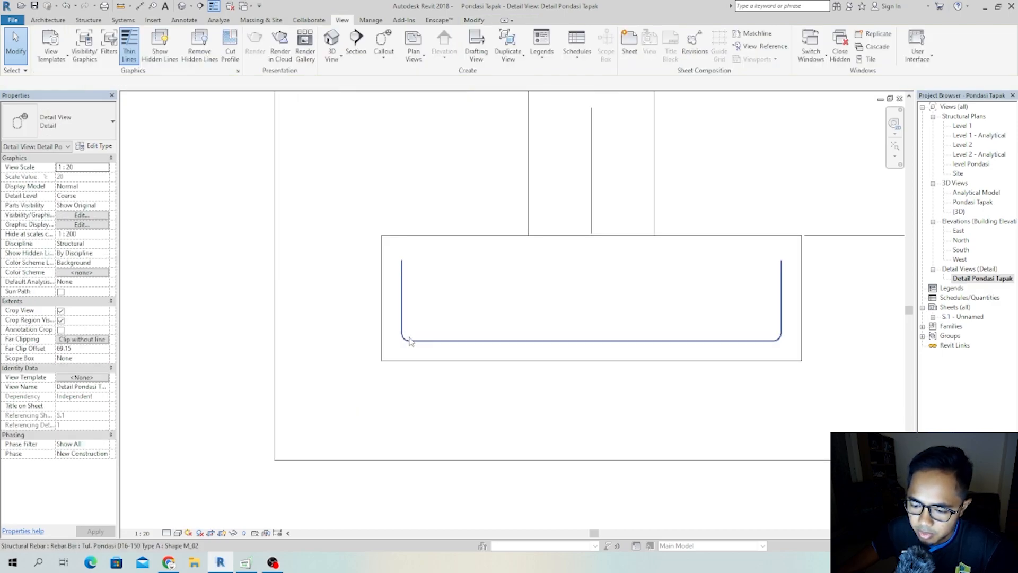
pyautogui.click(392, 346)
pyautogui.scroll(-1, 388, 324)
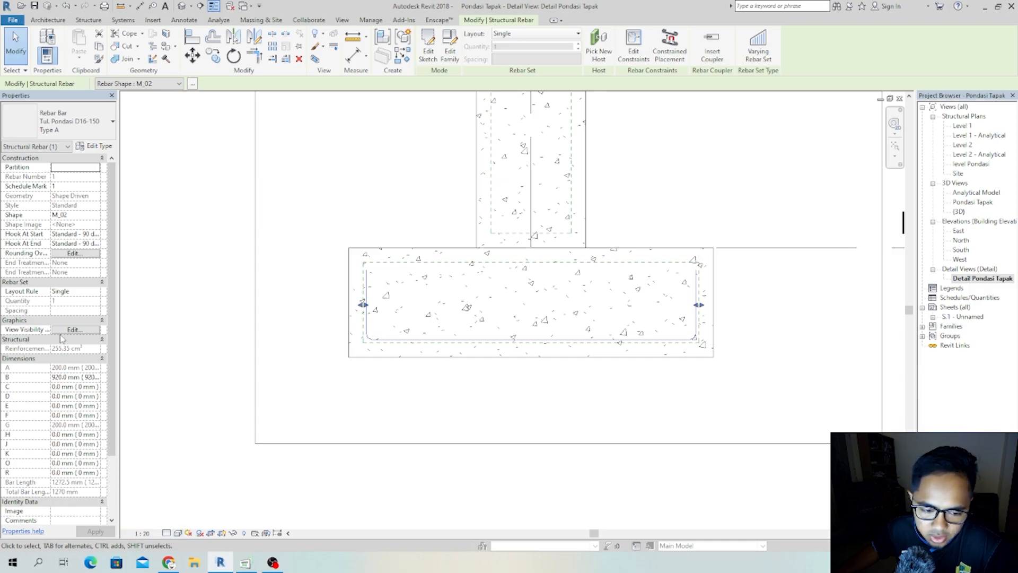
pyautogui.click(73, 330)
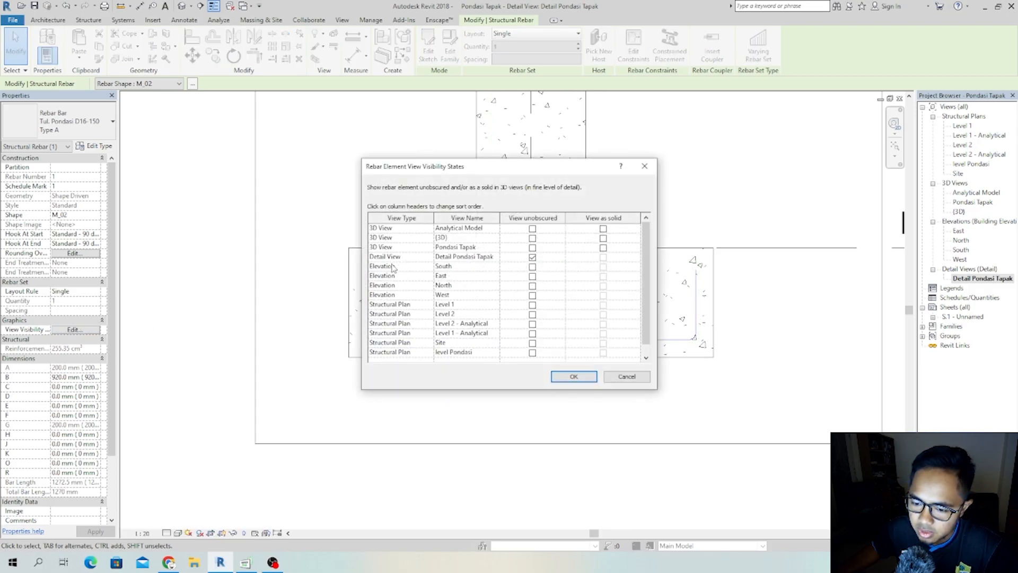
pyautogui.click(533, 248)
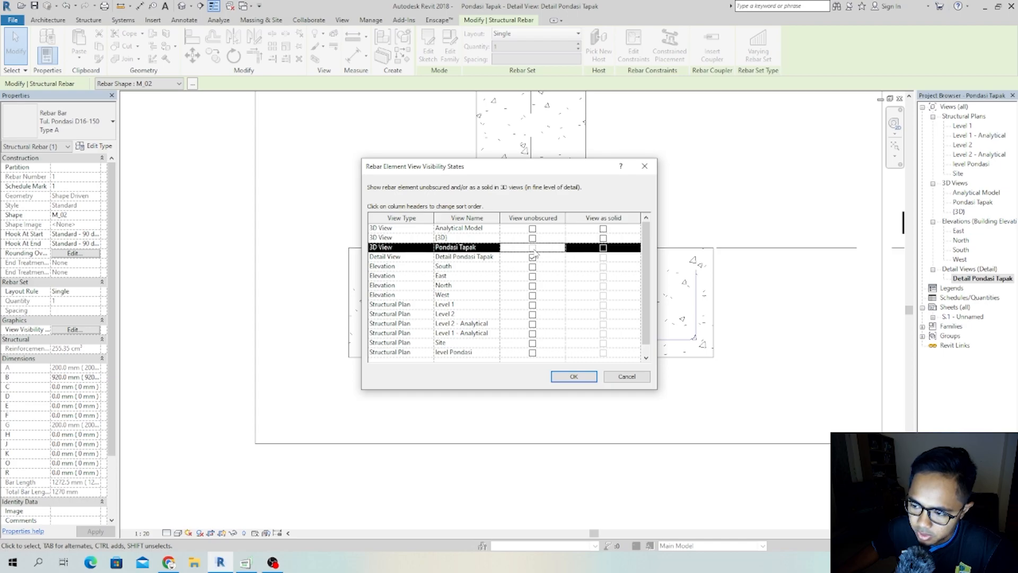
pyautogui.click(603, 247)
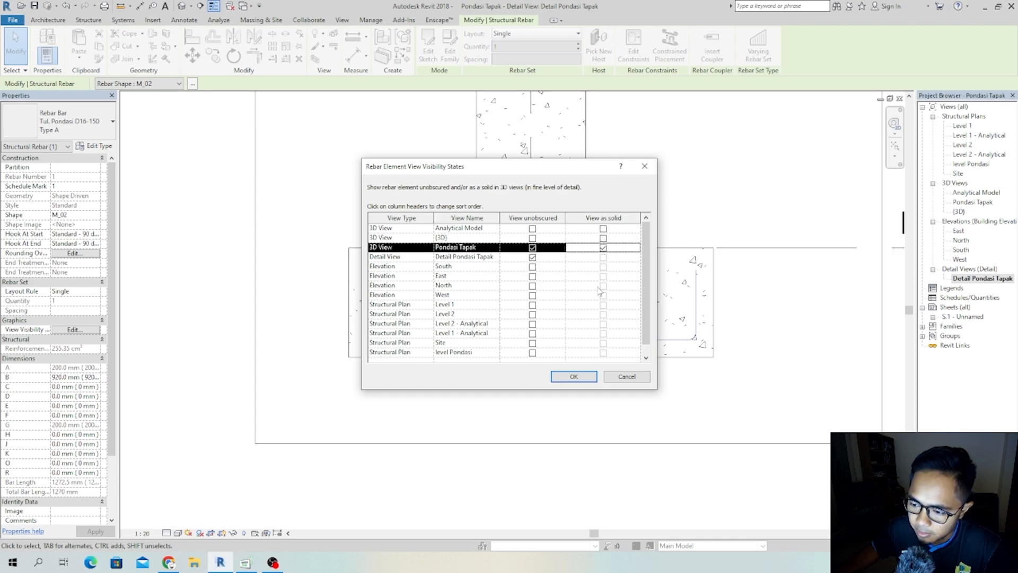
pyautogui.click(574, 377)
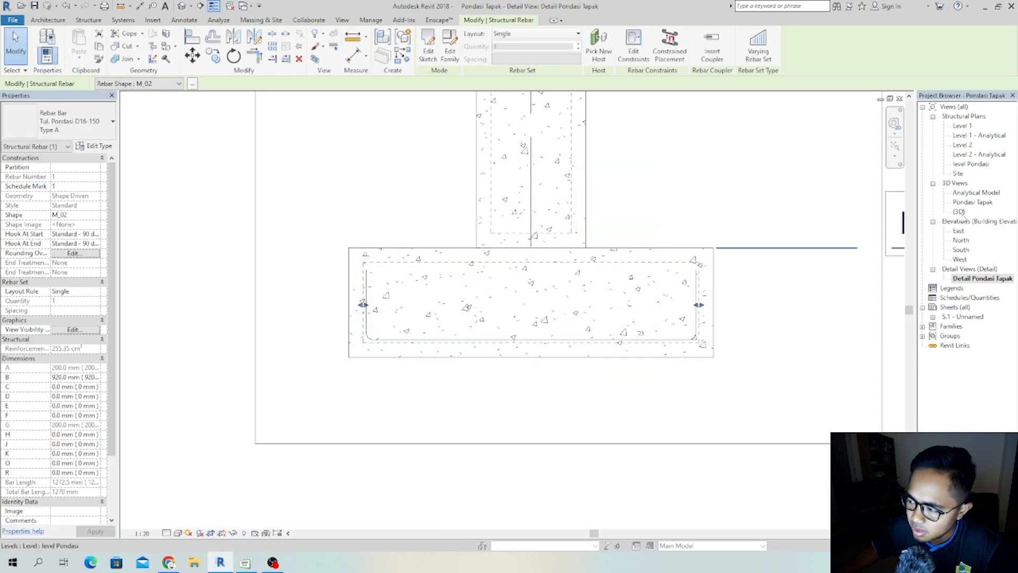
# - Open the Pondasi Tapak 3D view, recheck the bar's visibility states, and set the view's detail level to Fine
pyautogui.doubleClick(971, 203)
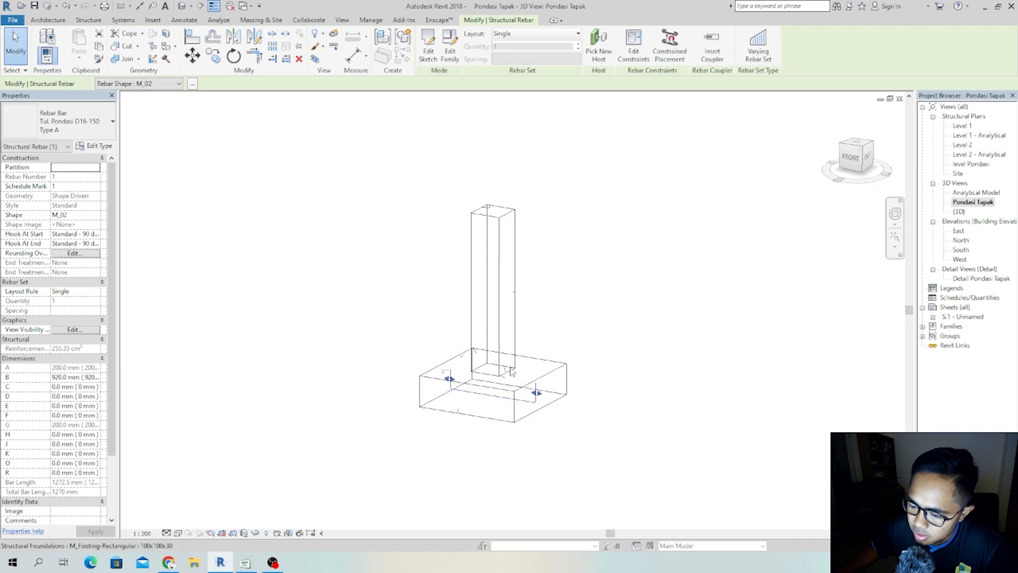
pyautogui.scroll(2, 525, 439)
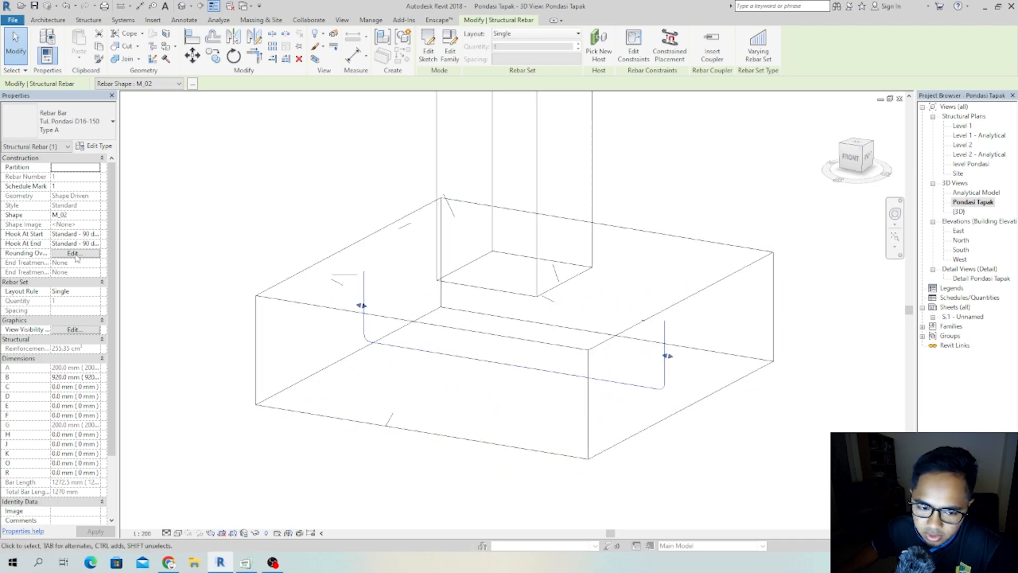
pyautogui.click(89, 331)
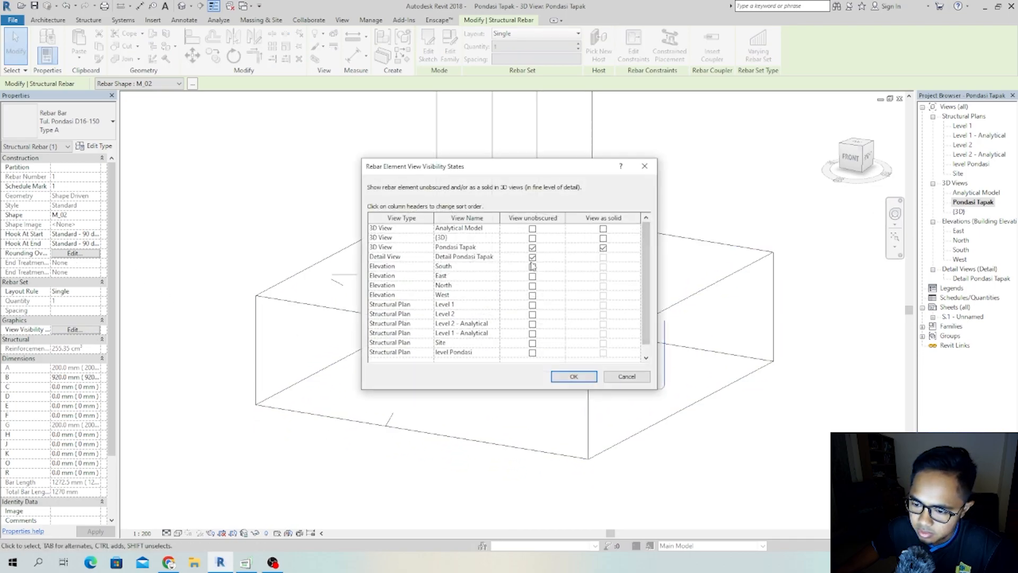
pyautogui.click(575, 376)
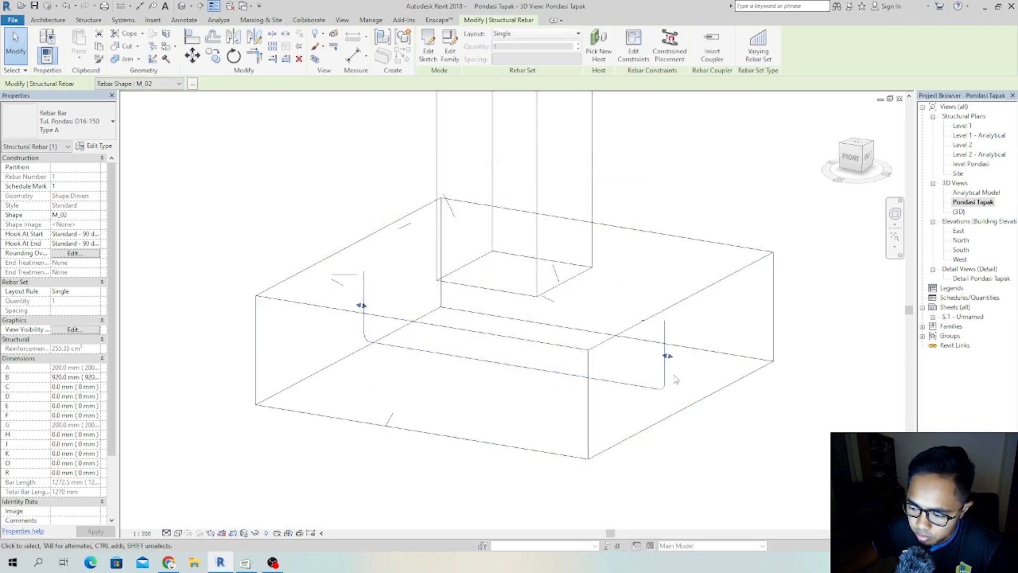
pyautogui.click(165, 533)
pyautogui.click(183, 522)
pyautogui.click(248, 468)
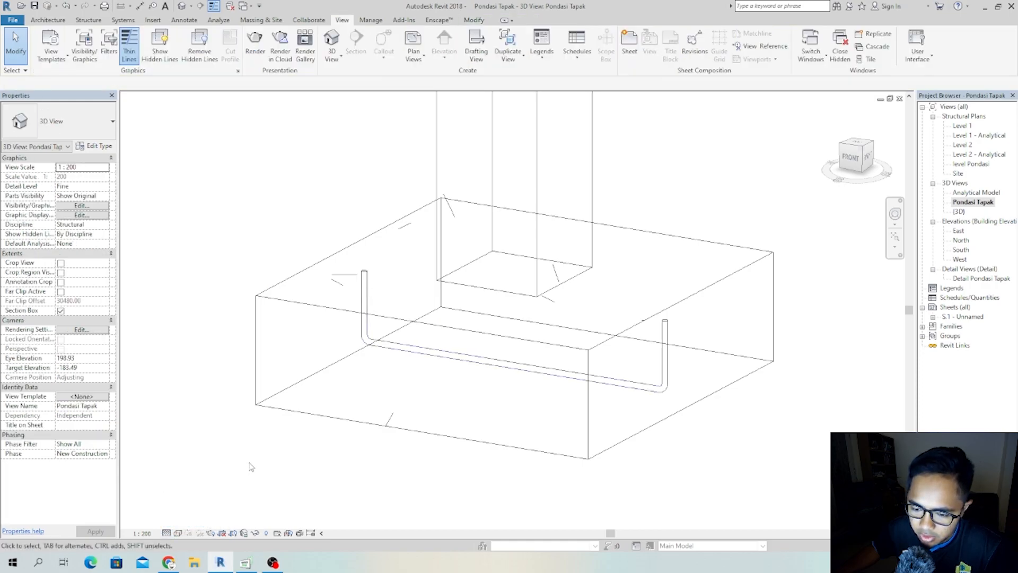
pyautogui.keyDown('shift'); pyautogui.moveTo(508, 414); pyautogui.dragTo(494, 398, button='middle'); pyautogui.keyUp('shift')
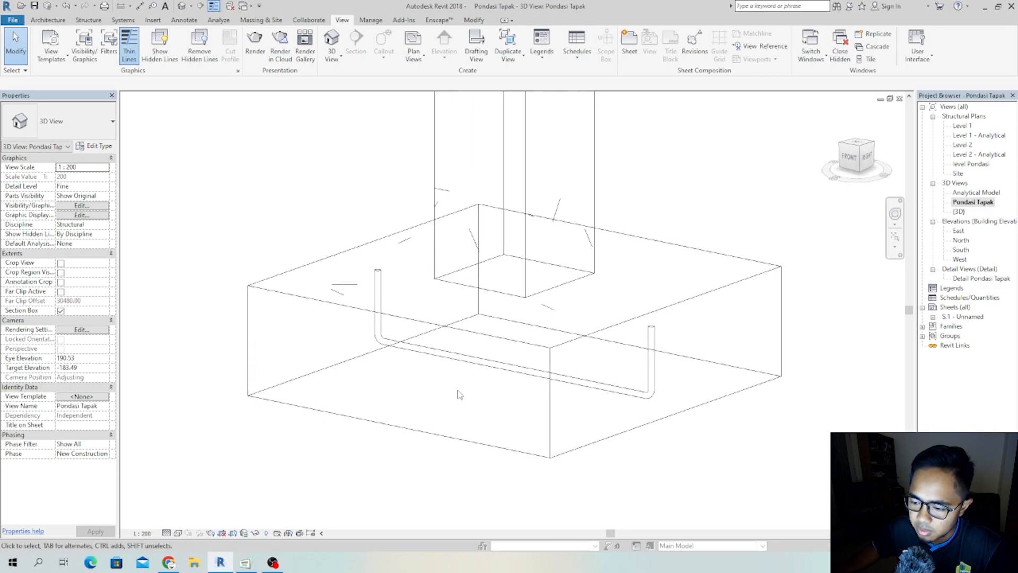
# - Distribute the footing bar as a rebar set with the Minimum Clear Spacing layout at 150 mm spacing
pyautogui.click(377, 339)
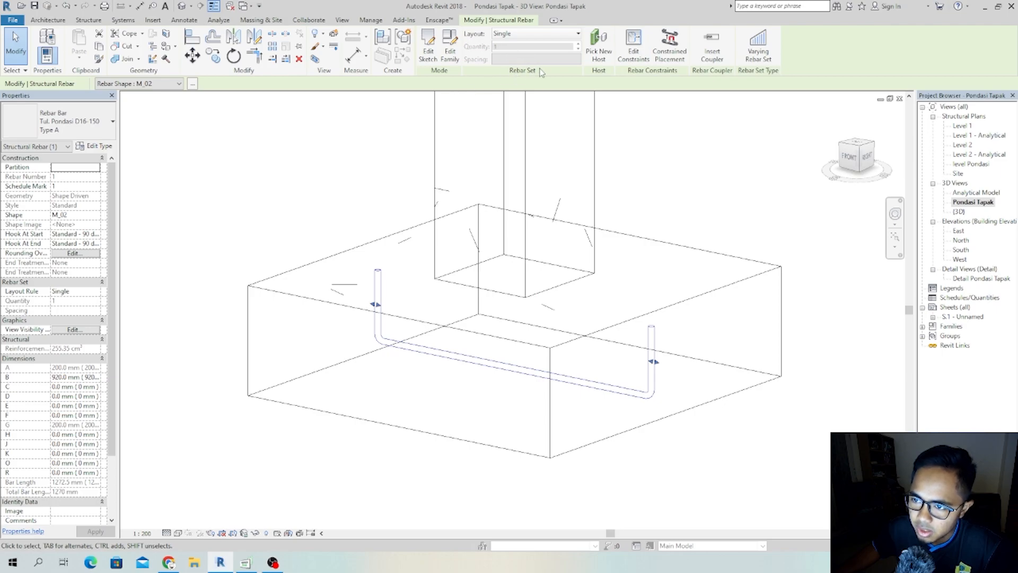
pyautogui.click(513, 35)
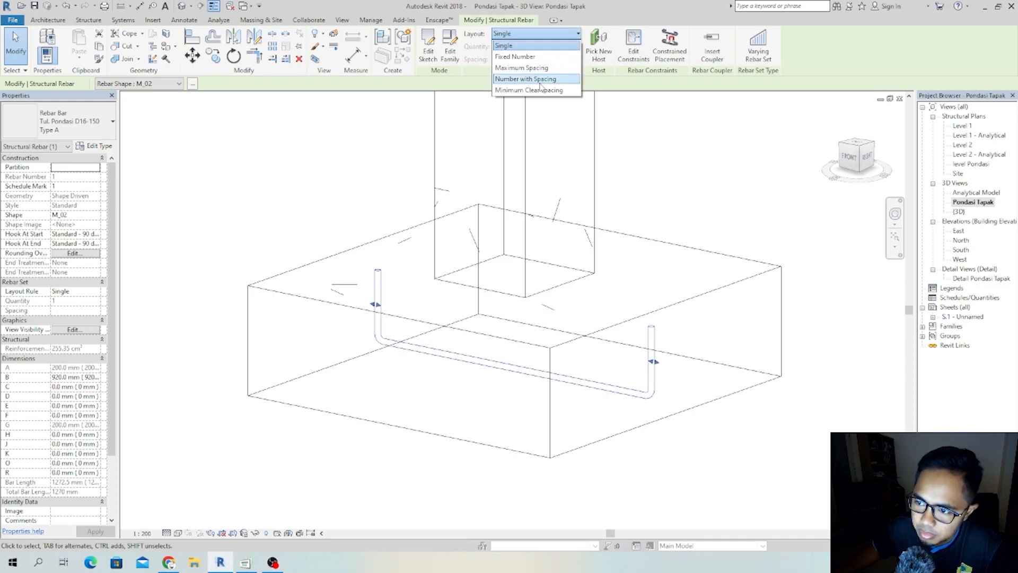
pyautogui.click(558, 91)
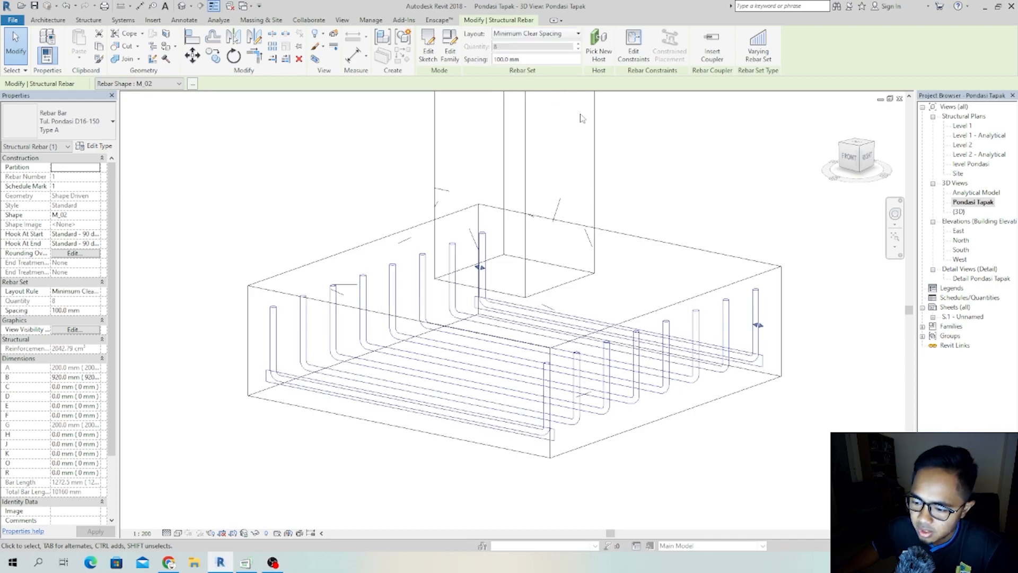
pyautogui.keyDown('shift'); pyautogui.moveTo(509, 335); pyautogui.dragTo(544, 154, button='middle'); pyautogui.keyUp('shift')
pyautogui.moveTo(542, 61); pyautogui.dragTo(417, 56)
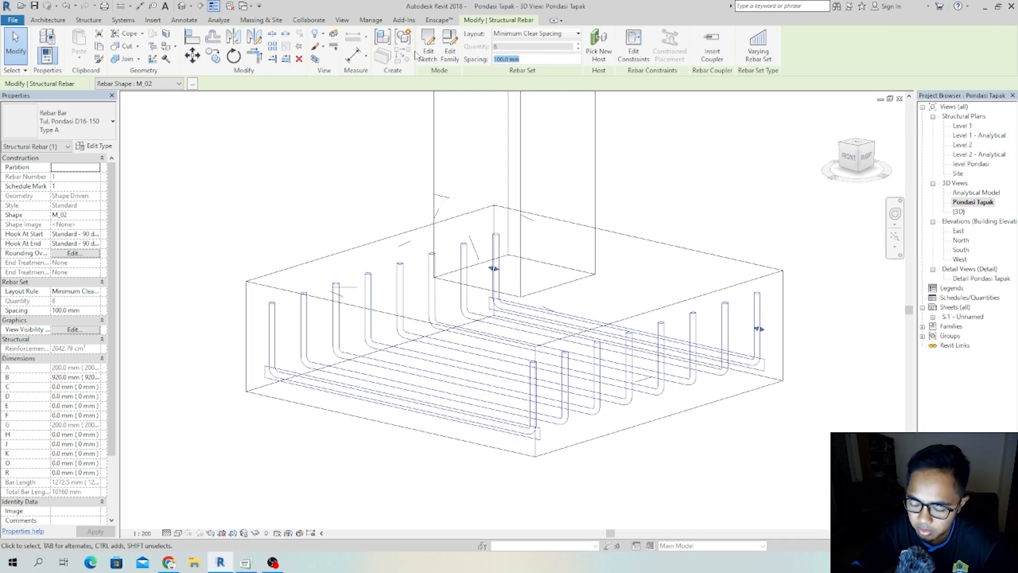
pyautogui.write('15')
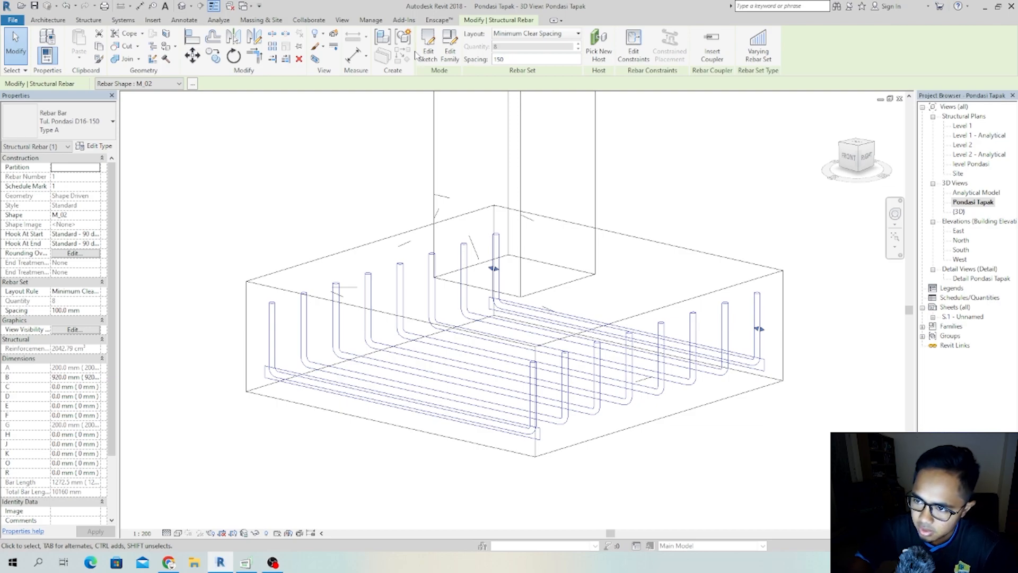
pyautogui.write('0')
pyautogui.press('Return')
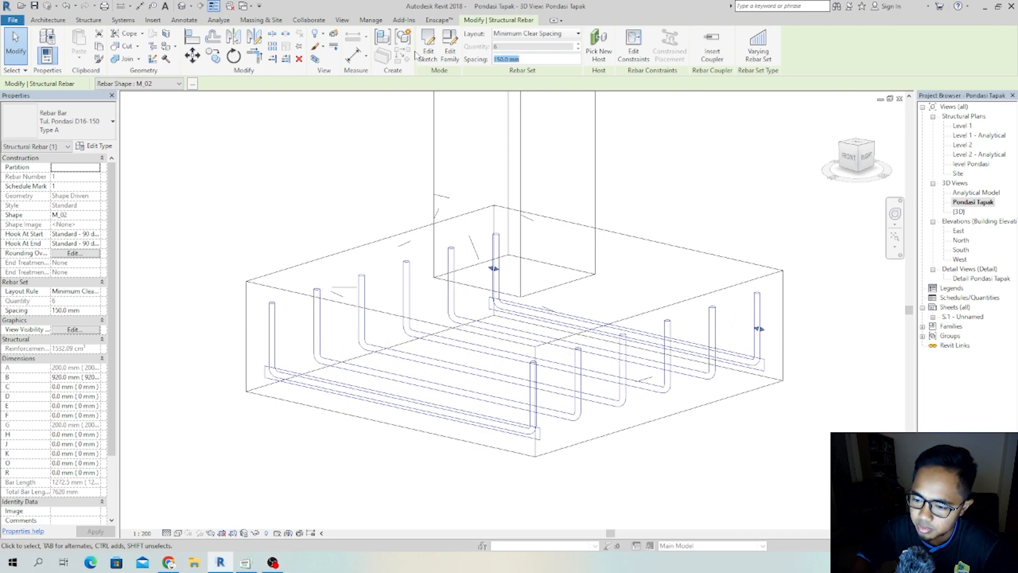
pyautogui.click(686, 203)
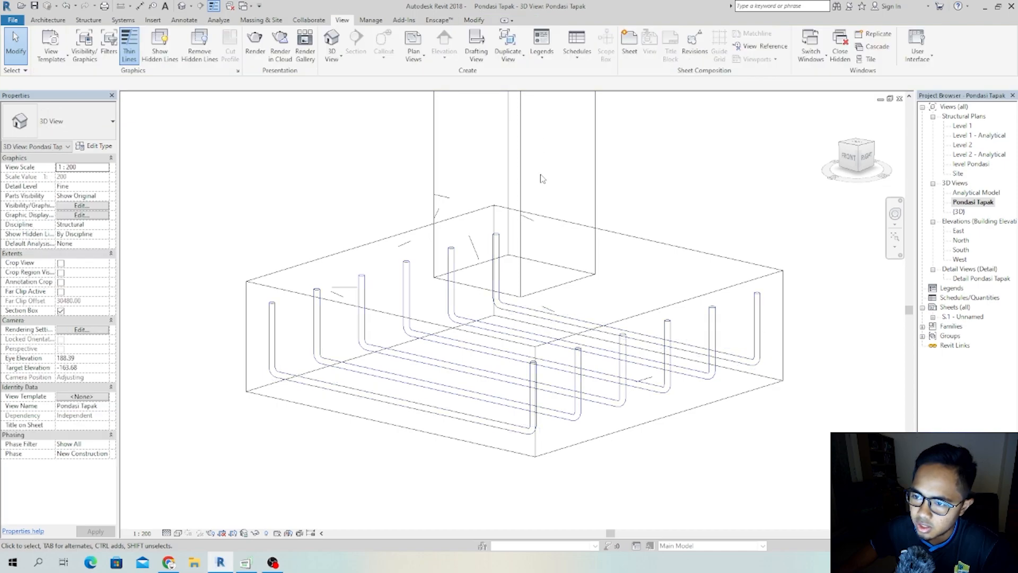
# - Check the project's length units, then review the layout and spacing settings of the footing rebar set
pyautogui.click(480, 308)
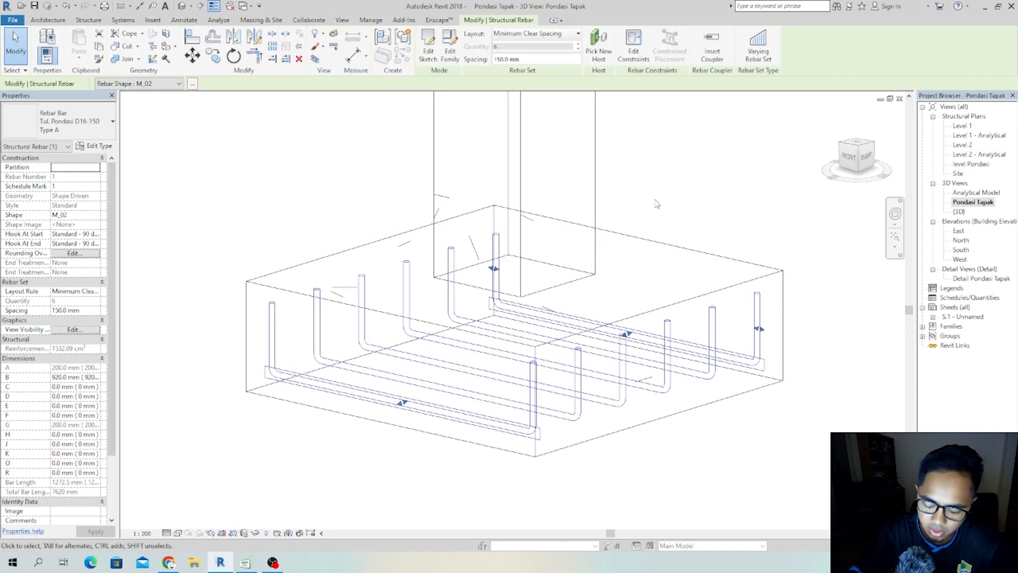
pyautogui.press('u')
pyautogui.press('n')
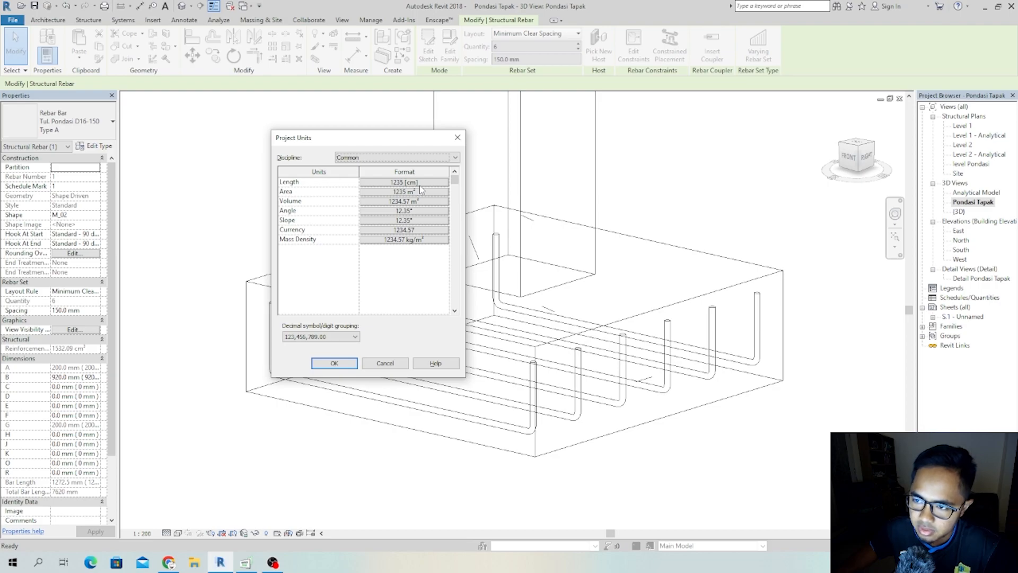
pyautogui.click(458, 138)
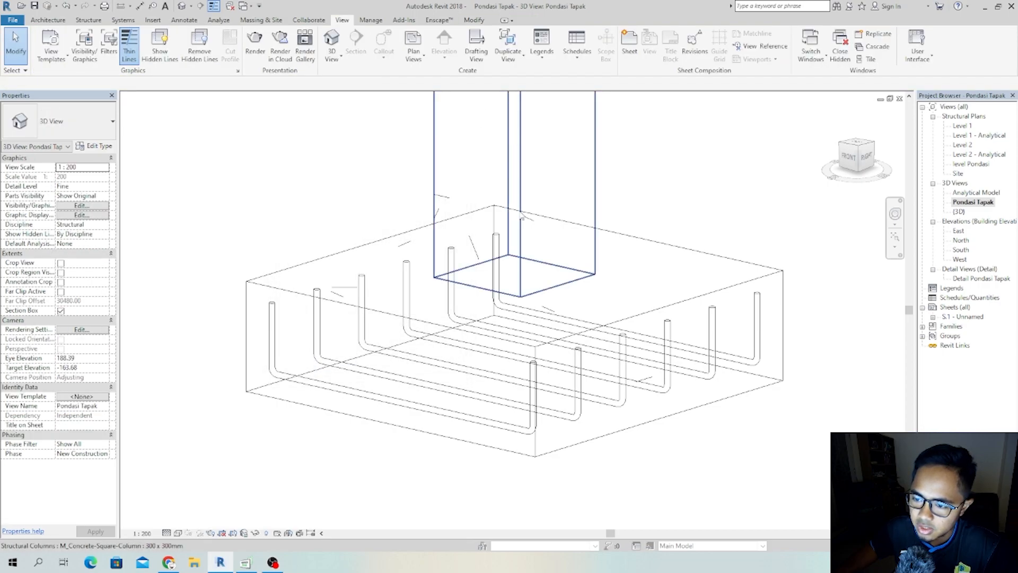
pyautogui.click(630, 377)
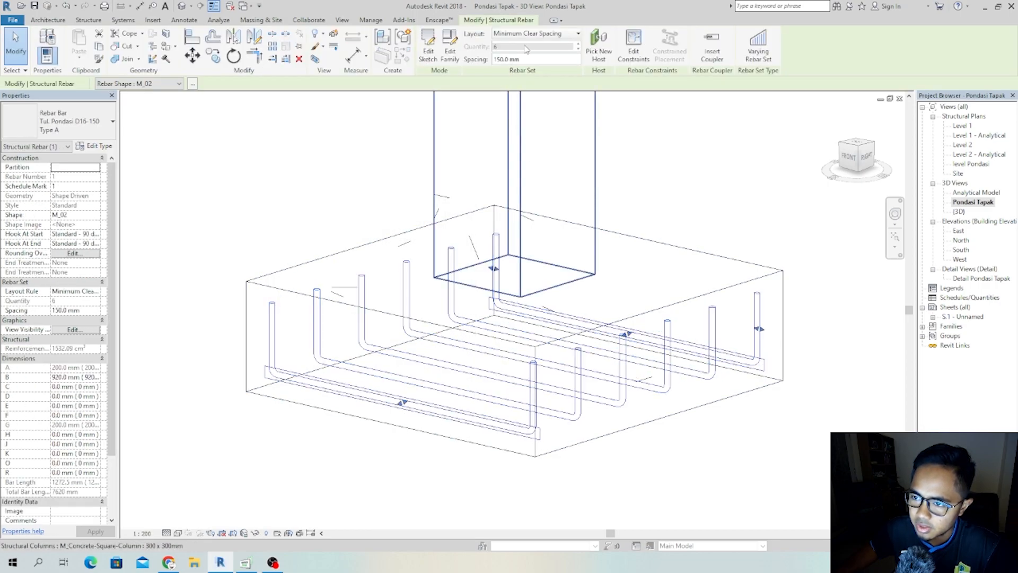
pyautogui.click(560, 61)
pyautogui.click(532, 60)
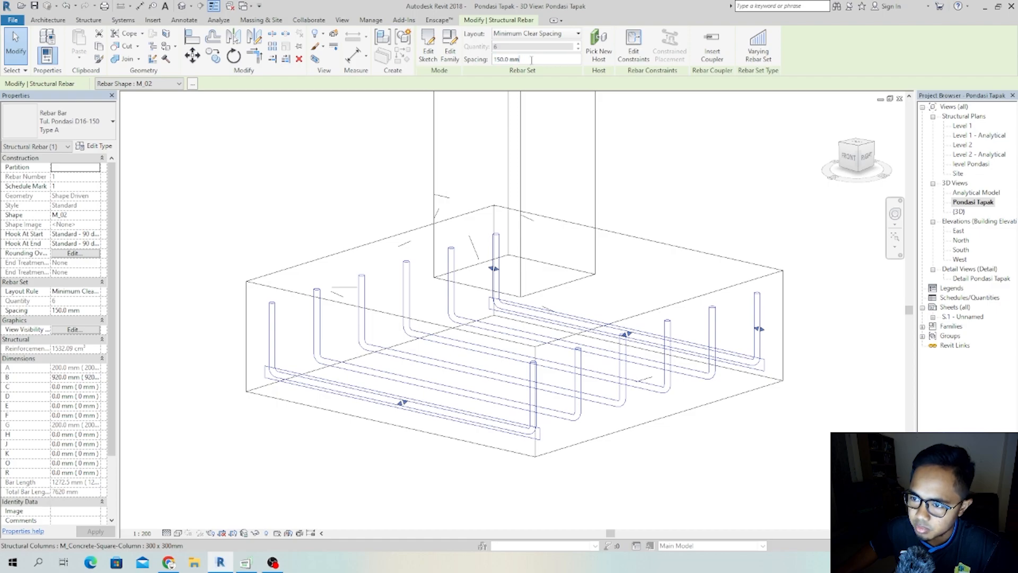
pyautogui.scroll(-3, 644, 213)
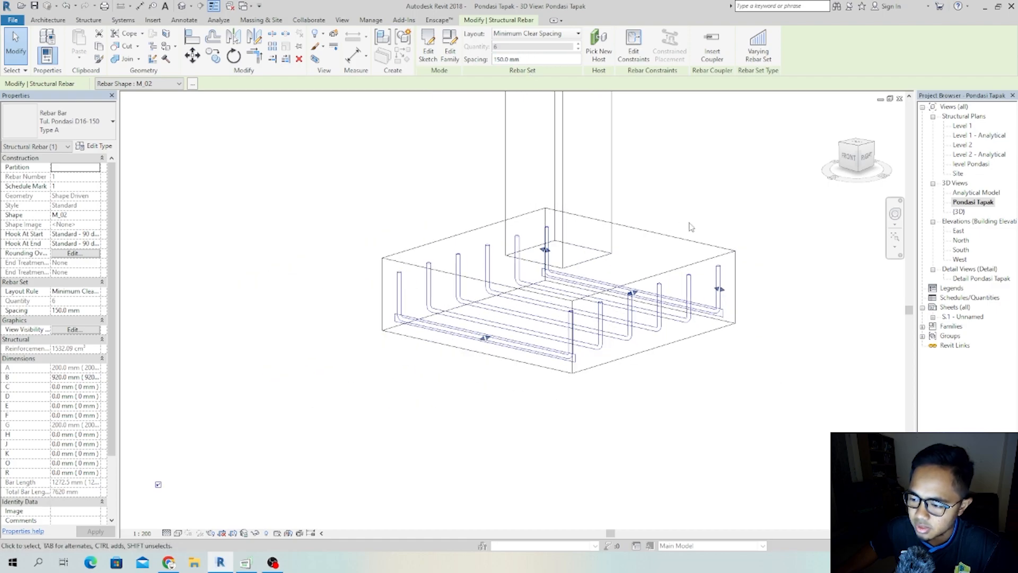
# - Examine the footing rebar set in the Pondasi Tapak 3D view from several angles and from the front
pyautogui.click(686, 223)
pyautogui.keyDown('shift'); pyautogui.moveTo(631, 406); pyautogui.dragTo(609, 438, button='middle'); pyautogui.keyUp('shift')
pyautogui.scroll(3, 636, 350)
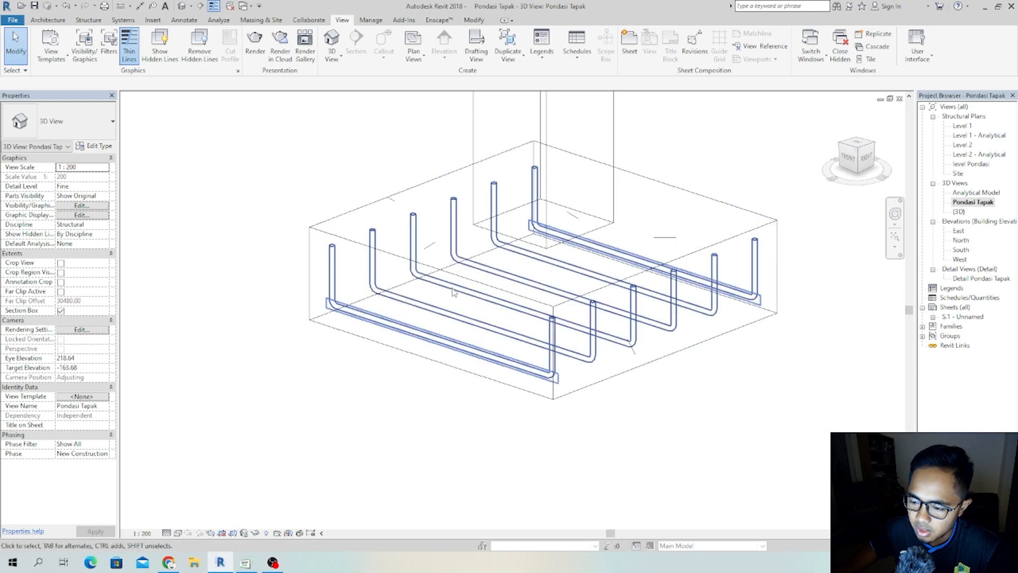
pyautogui.keyDown('shift'); pyautogui.moveTo(390, 333); pyautogui.dragTo(577, 313, button='middle'); pyautogui.keyUp('shift')
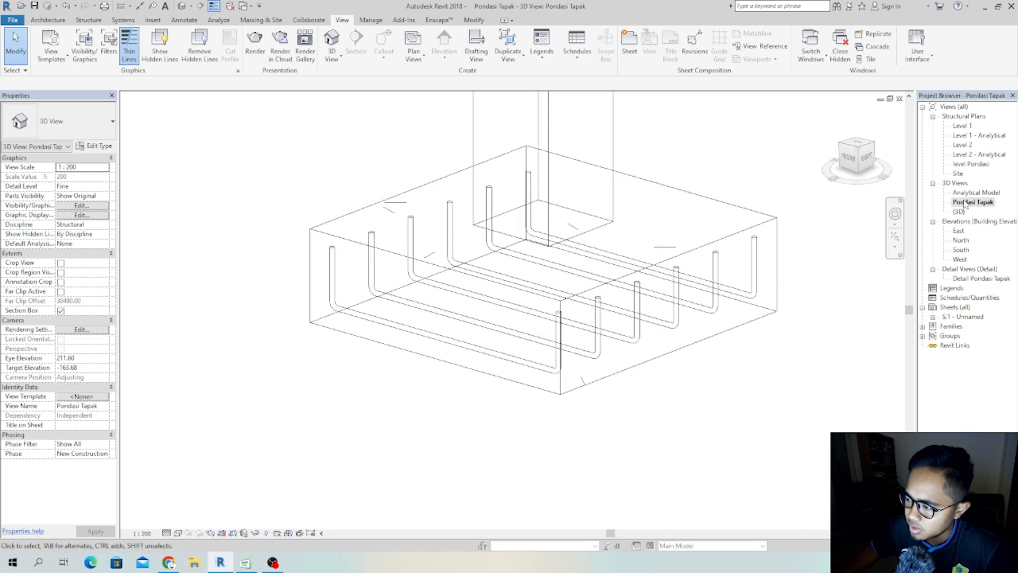
pyautogui.scroll(-3, 636, 277)
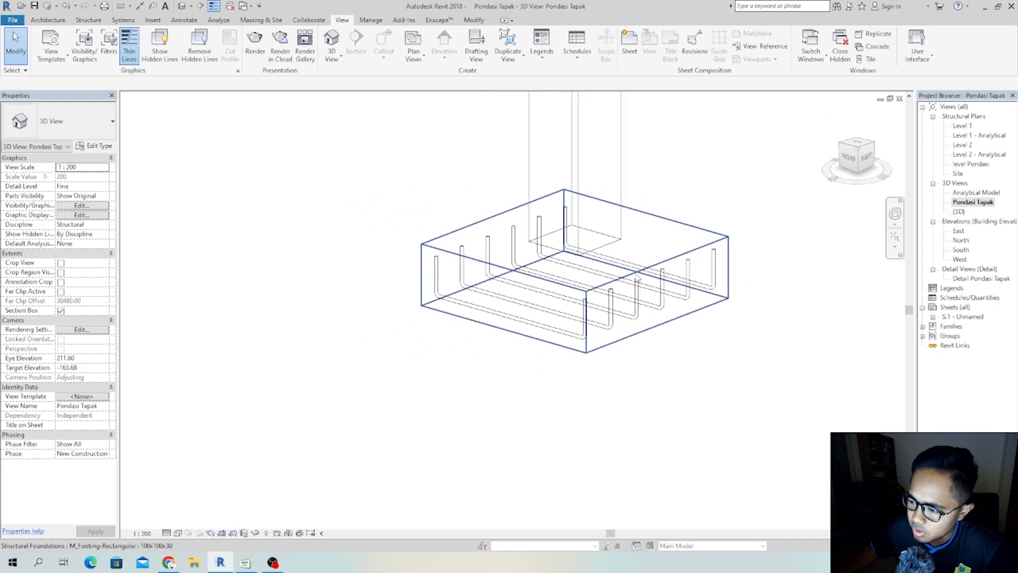
pyautogui.scroll(2, 649, 228)
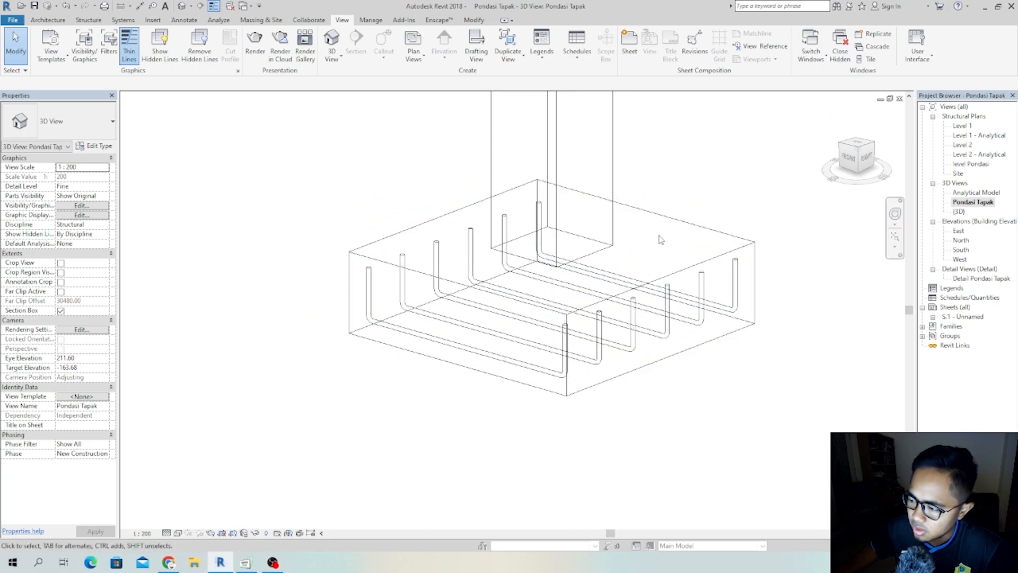
pyautogui.click(852, 163)
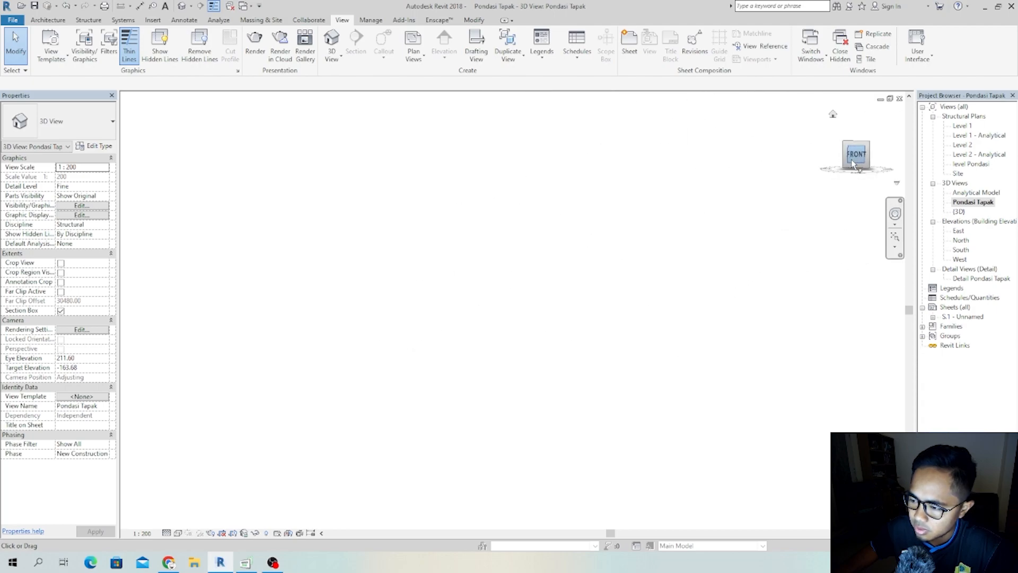
pyautogui.scroll(3, 566, 411)
pyautogui.keyDown('shift'); pyautogui.moveTo(566, 411); pyautogui.dragTo(676, 217, button='middle'); pyautogui.keyUp('shift')
pyautogui.click(861, 150)
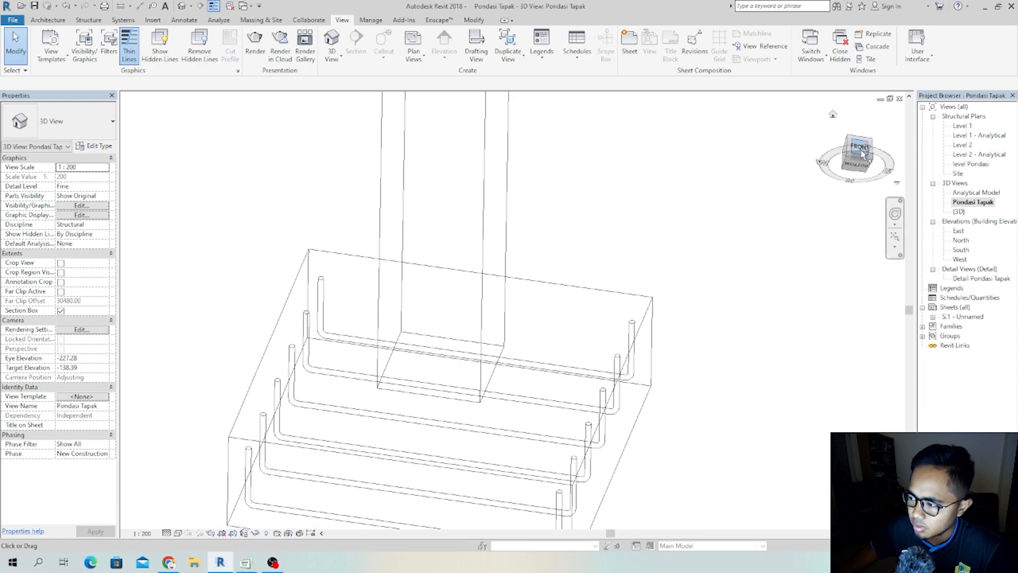
pyautogui.scroll(4, 584, 350)
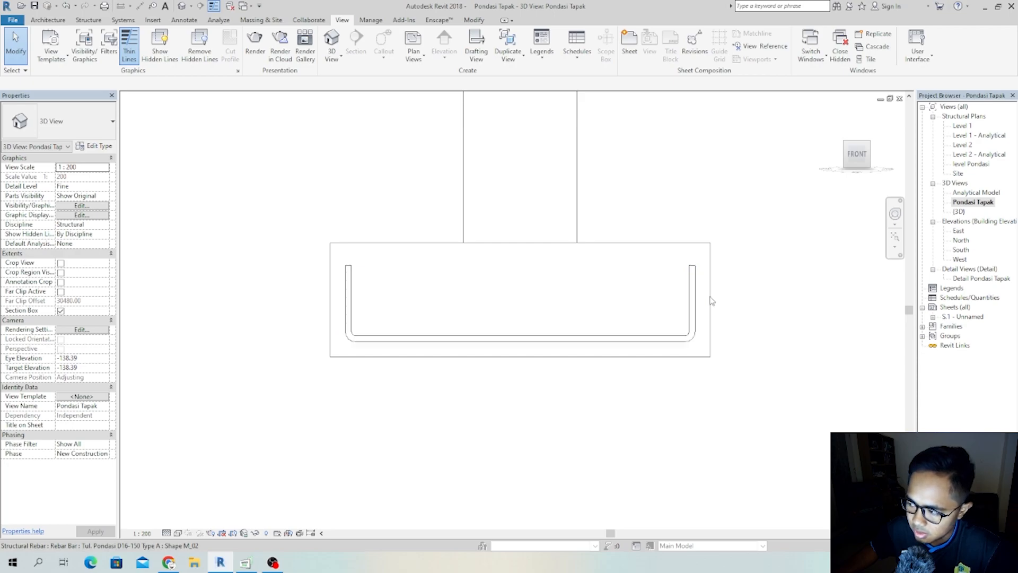
pyautogui.click(694, 300)
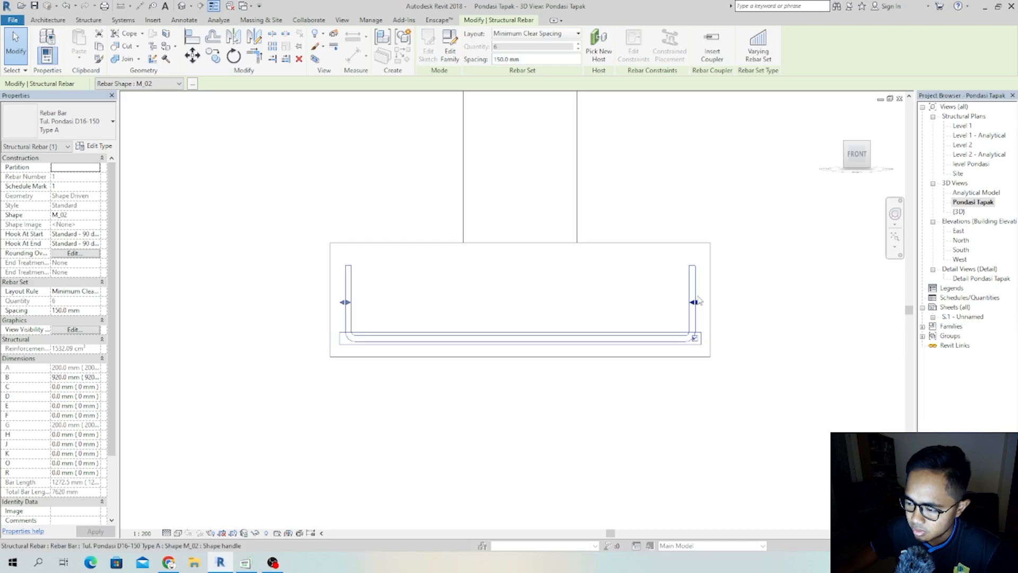
pyautogui.click(730, 231)
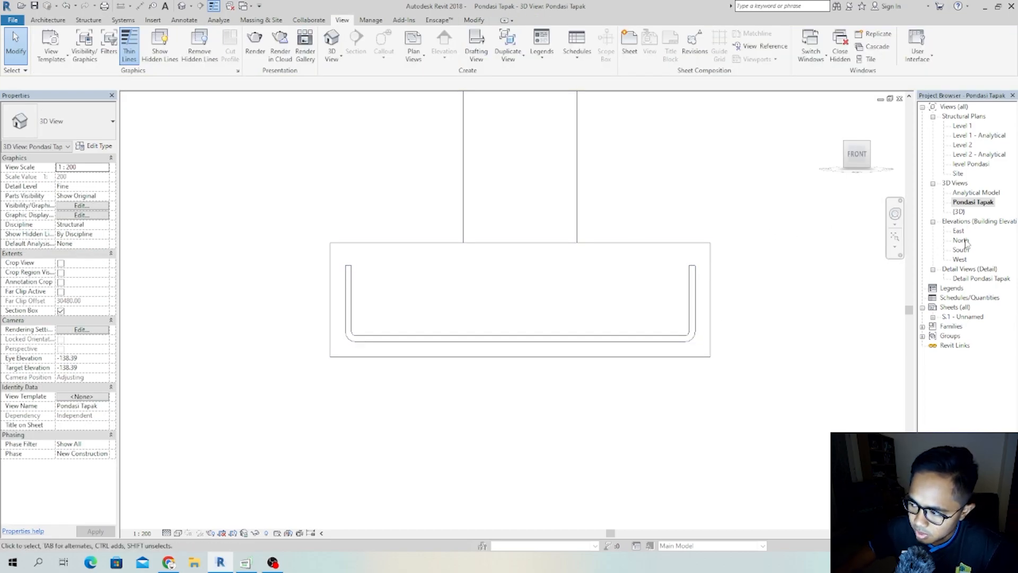
# - Open the Detail Pondasi Tapak view and set its detail level to Fine
pyautogui.doubleClick(974, 279)
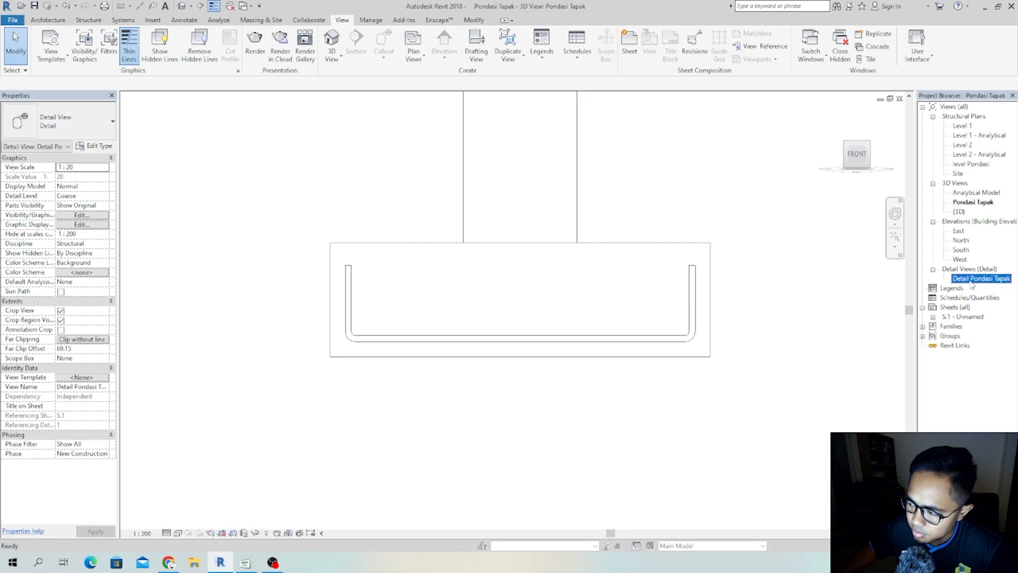
pyautogui.click(378, 347)
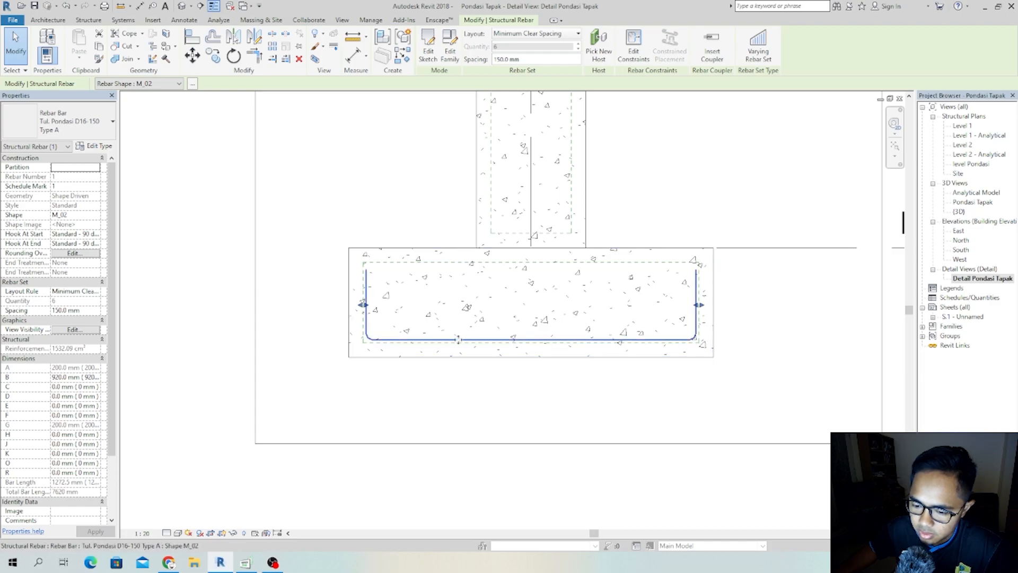
pyautogui.click(167, 533)
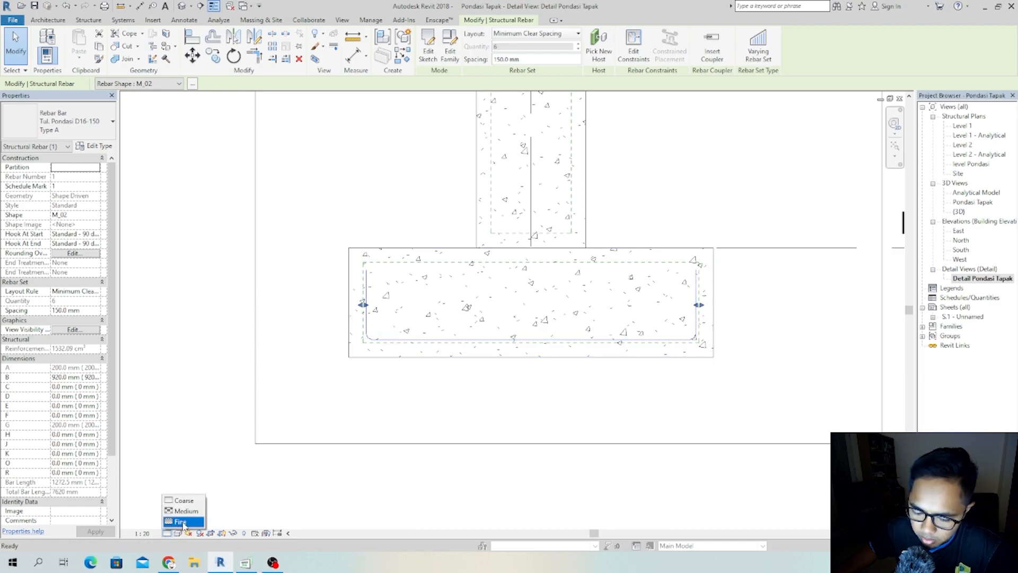
pyautogui.click(182, 523)
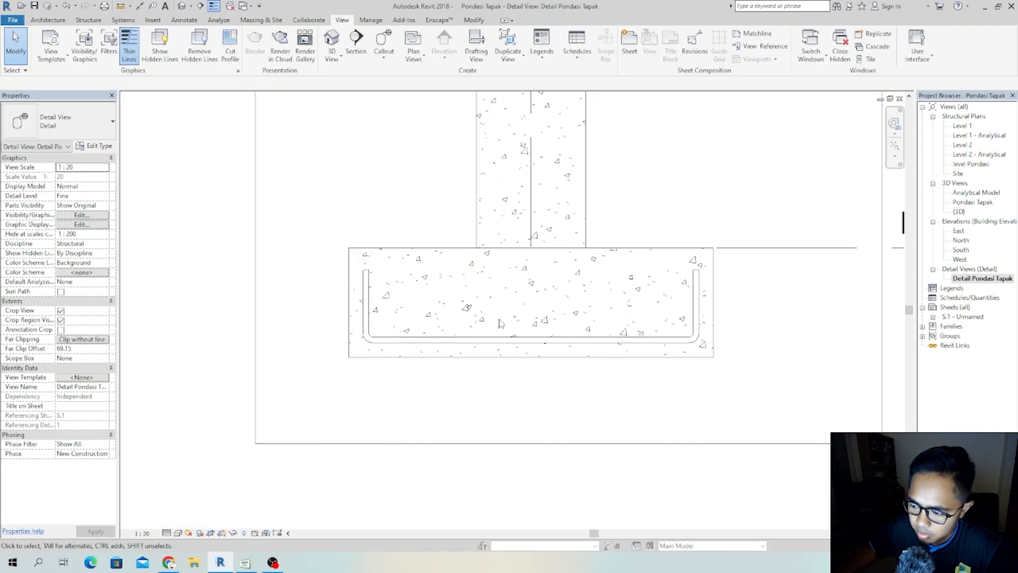
# - Start a similar bar from the footing rebar set and try to duplicate its type as Tul. Pondasi D16-150 Type B
pyautogui.click(697, 313)
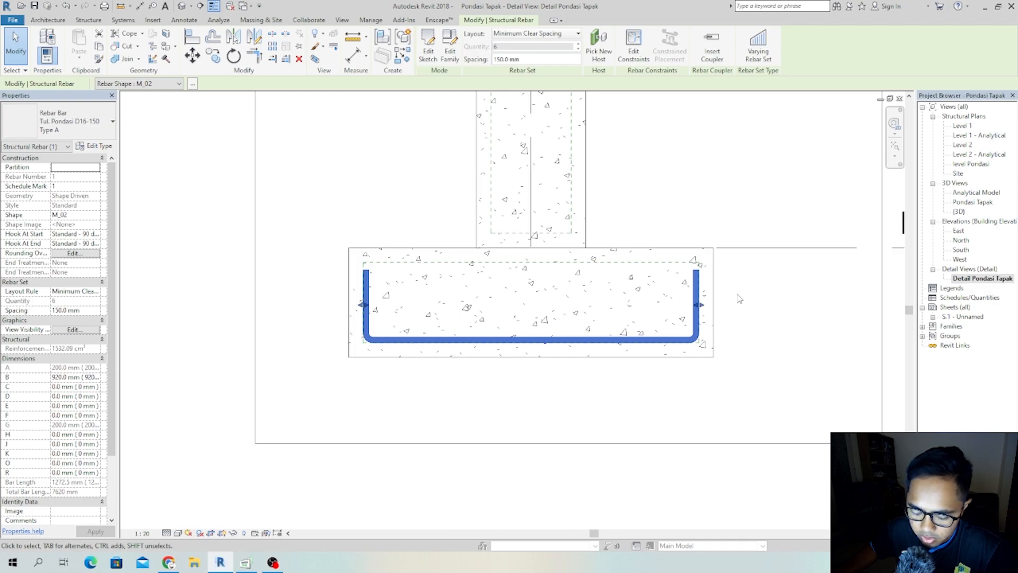
pyautogui.press('c')
pyautogui.press('s')
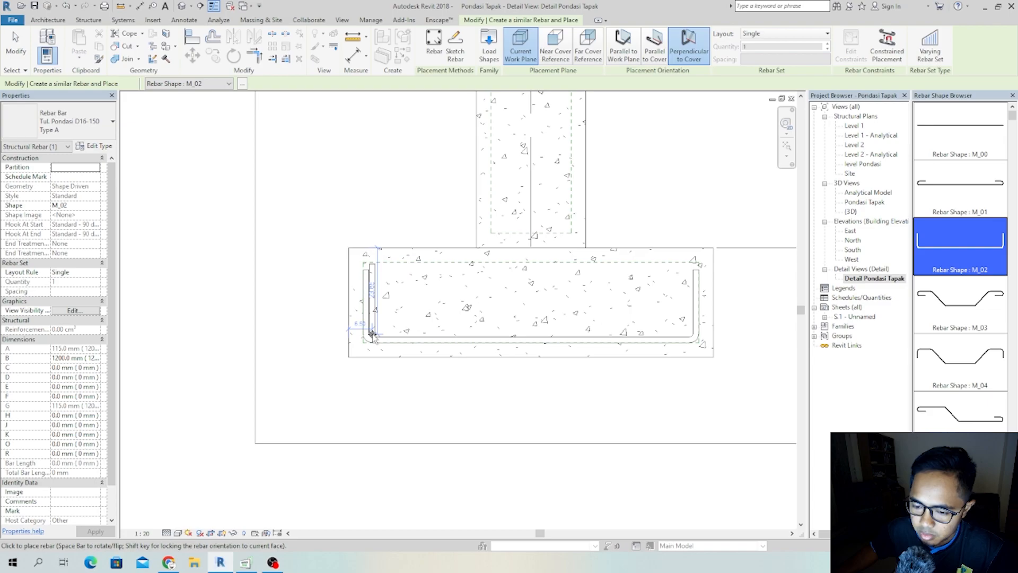
pyautogui.click(93, 146)
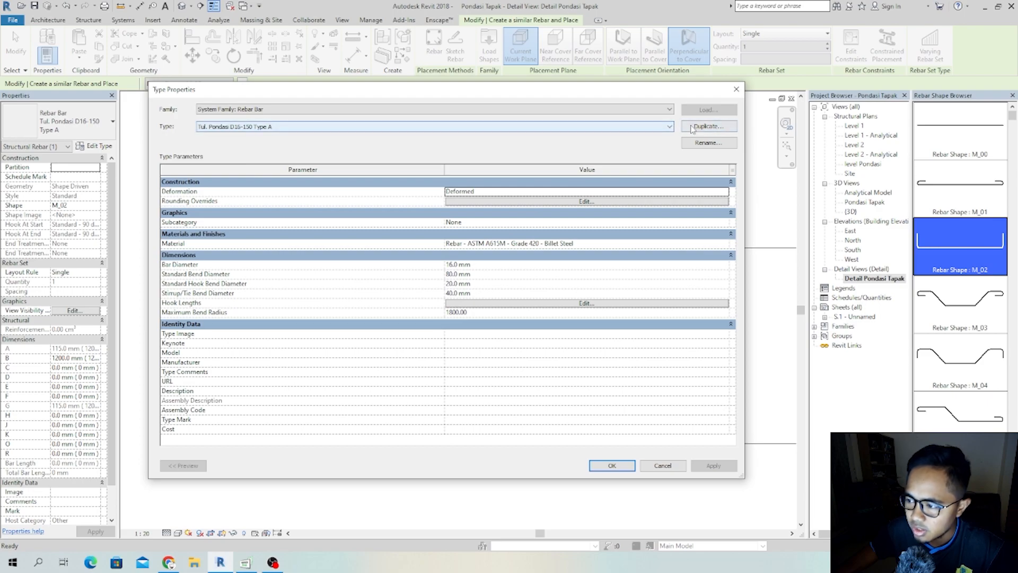
pyautogui.click(695, 127)
pyautogui.click(433, 201)
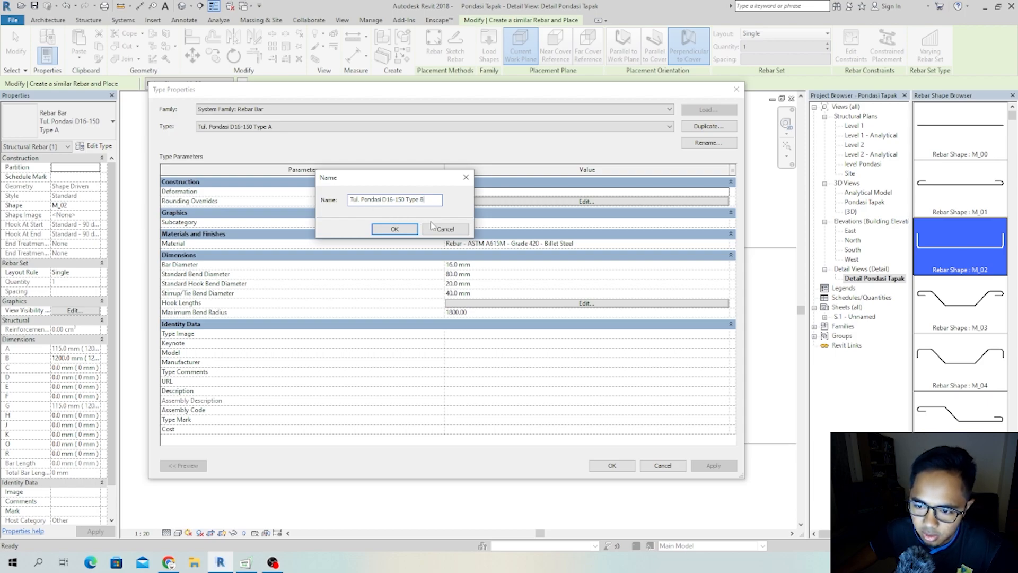
pyautogui.click(395, 230)
# - Switch the new bar's type to Tul. Pondasi D16-150 Type B and review its Standard - 90 deg. hook length
pyautogui.click(326, 126)
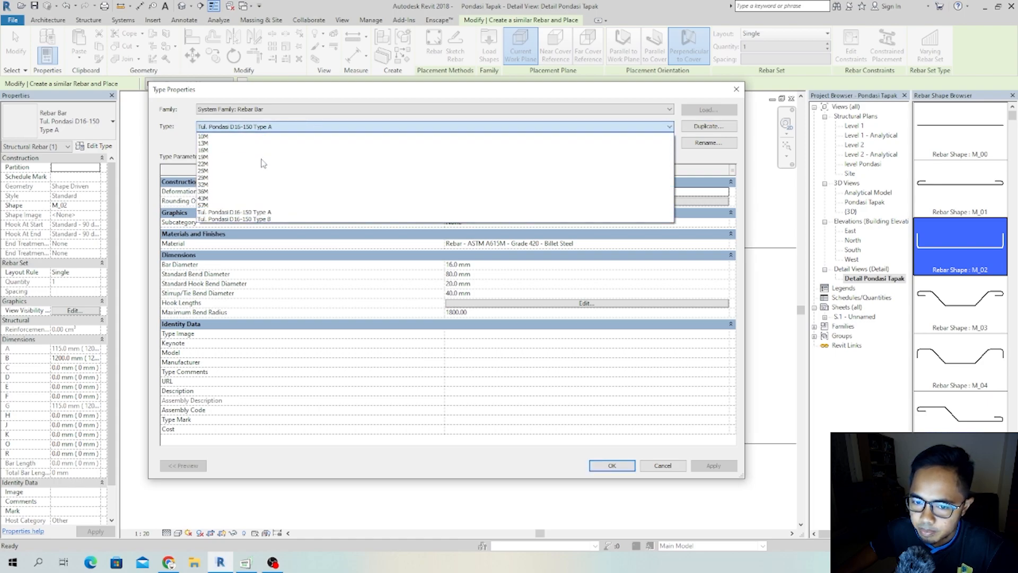
pyautogui.click(246, 219)
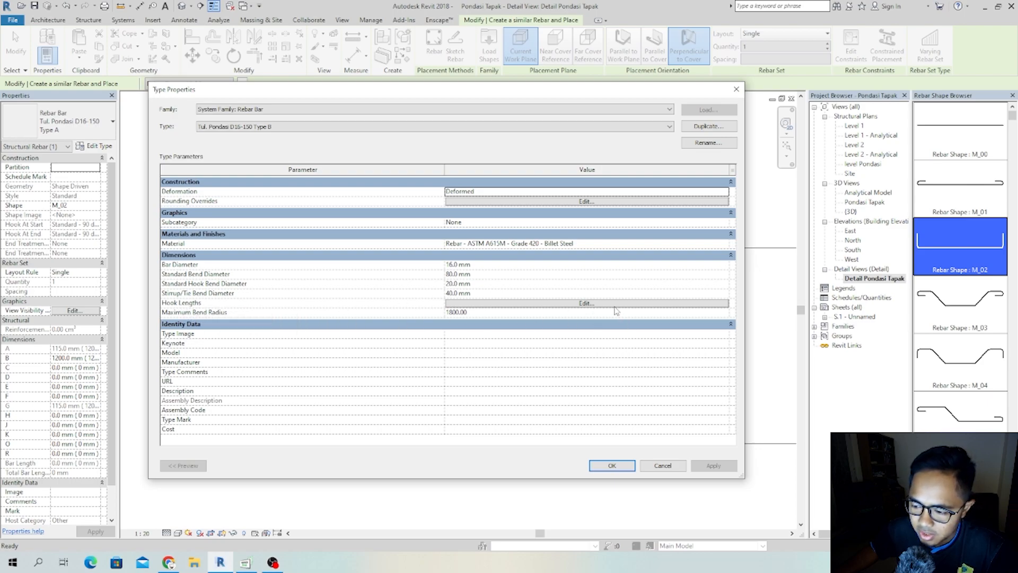
pyautogui.click(591, 305)
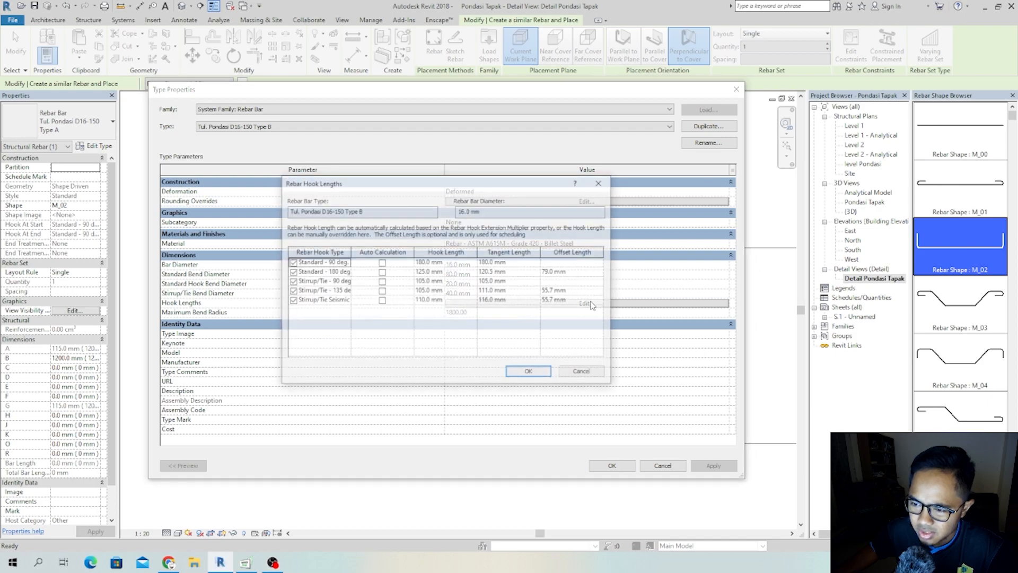
pyautogui.click(426, 263)
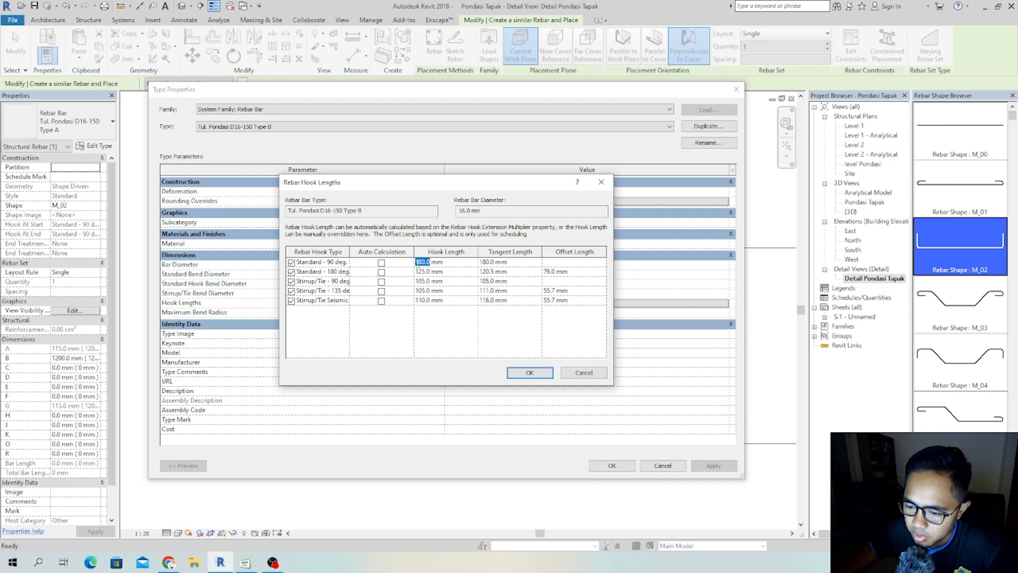
pyautogui.click(530, 372)
pyautogui.click(612, 465)
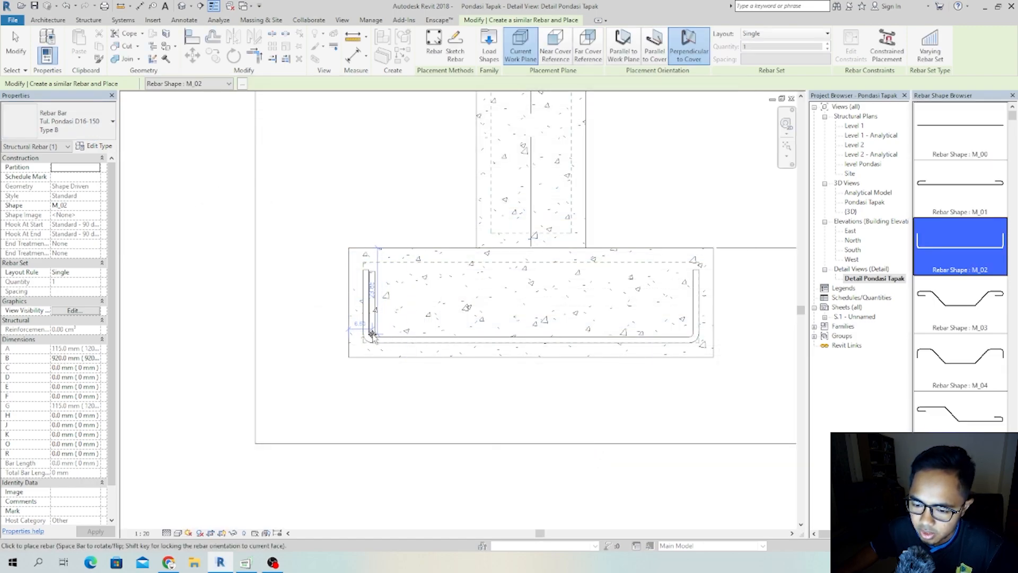
# - Place the Type B bar perpendicular to cover, inside the lower left bend of the existing footing bar
pyautogui.scroll(10, 371, 333)
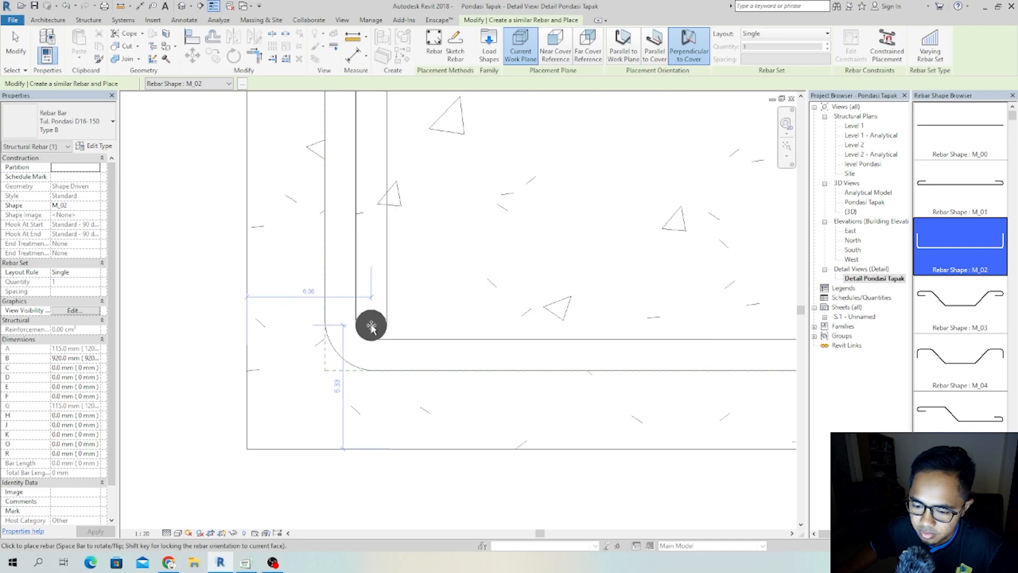
pyautogui.click(371, 326)
pyautogui.scroll(-4, 469, 350)
pyautogui.scroll(1, 469, 343)
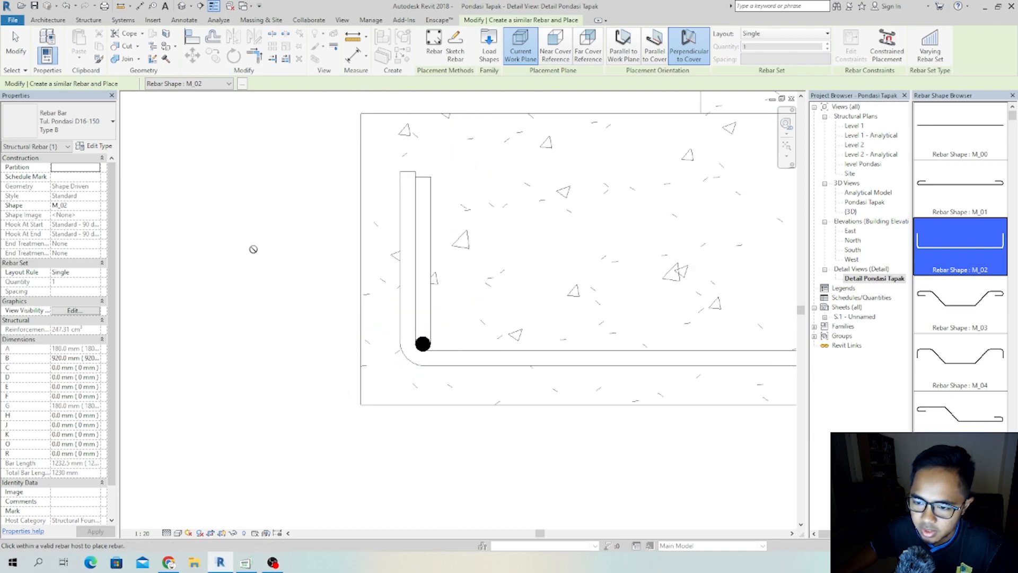
pyautogui.click(18, 50)
pyautogui.scroll(-2, 313, 307)
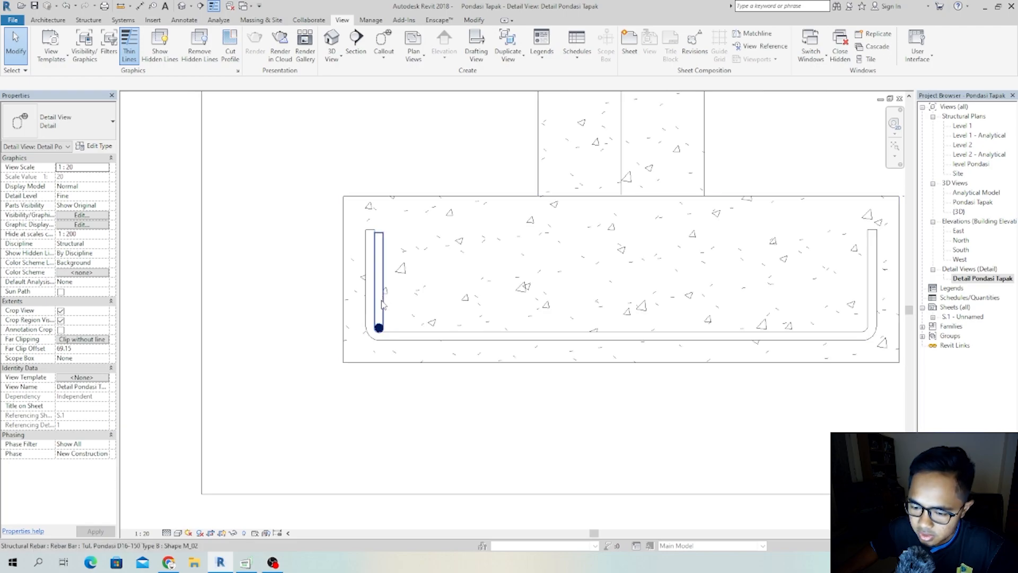
# - Lay out the Type B footing bar as a Minimum Clear Spacing set with 150 mm spacing
pyautogui.click(381, 305)
pyautogui.scroll(-2, 443, 315)
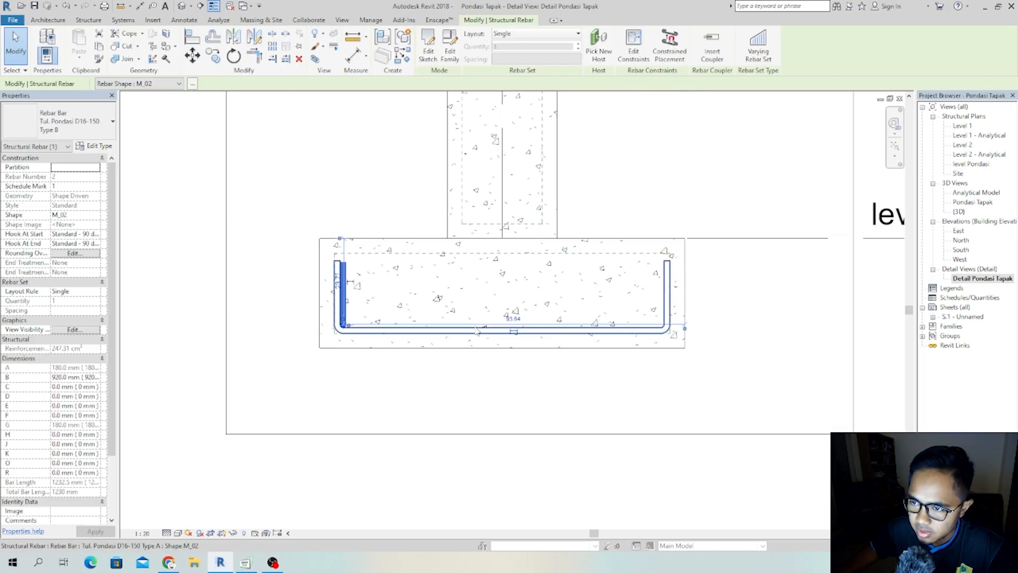
pyautogui.click(536, 37)
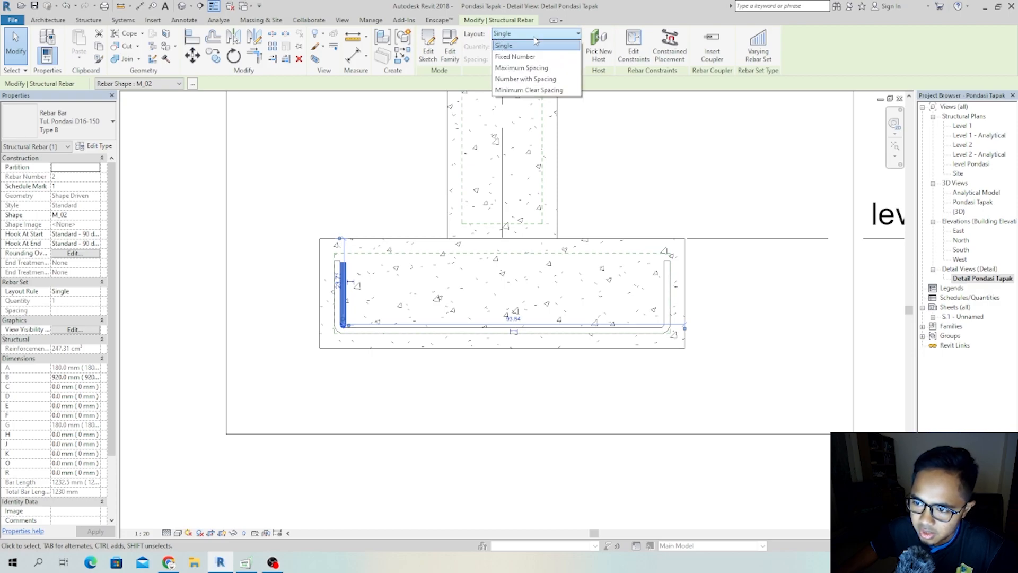
pyautogui.click(511, 90)
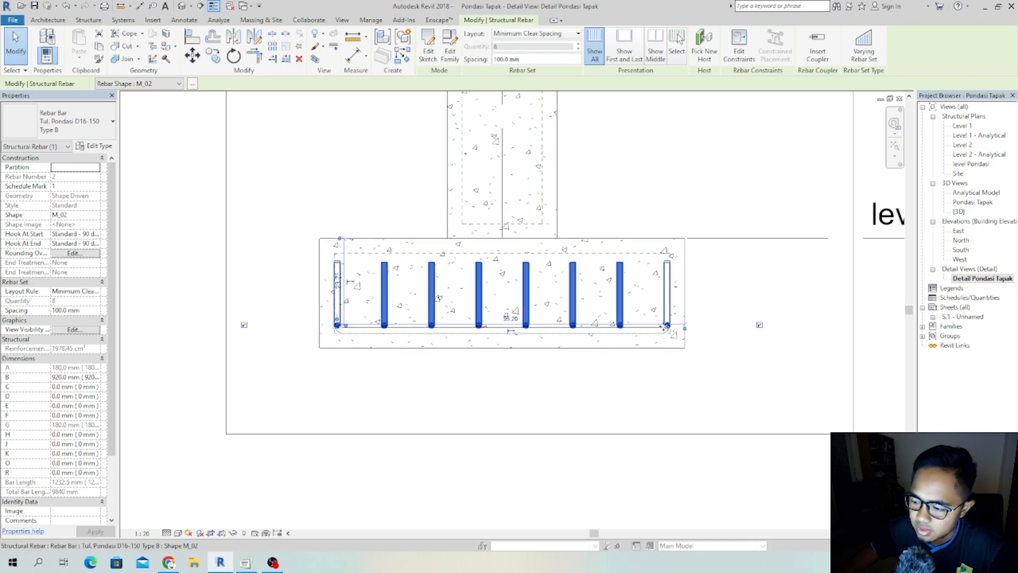
pyautogui.moveTo(530, 59); pyautogui.dragTo(469, 54)
pyautogui.write('150')
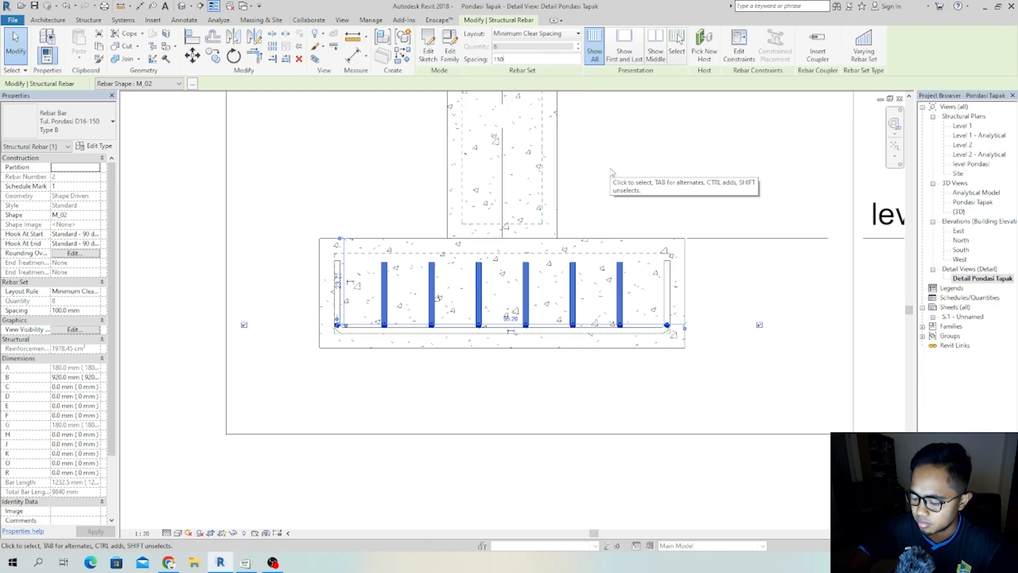
pyautogui.press('Return')
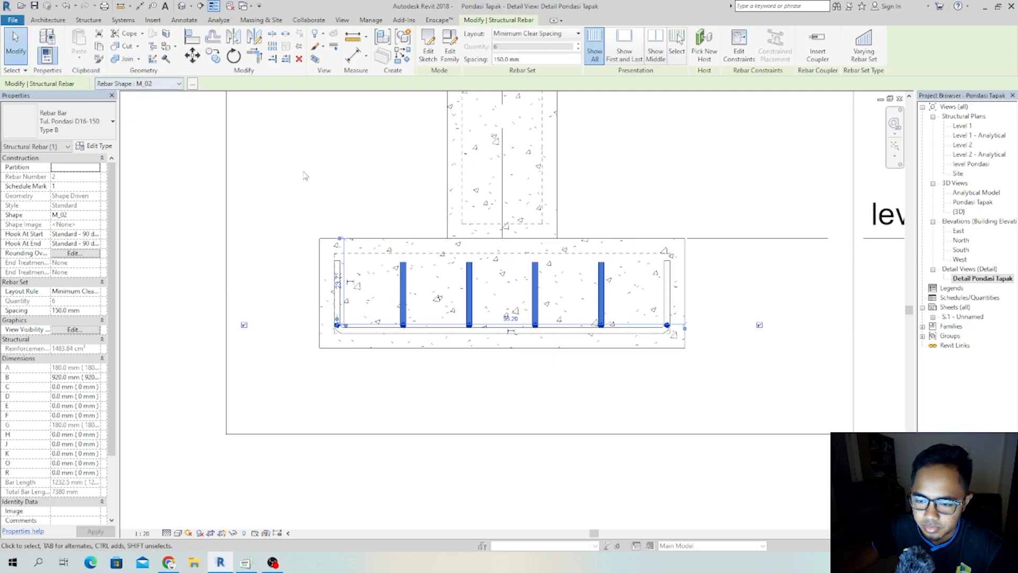
pyautogui.click(490, 322)
pyautogui.scroll(2, 360, 328)
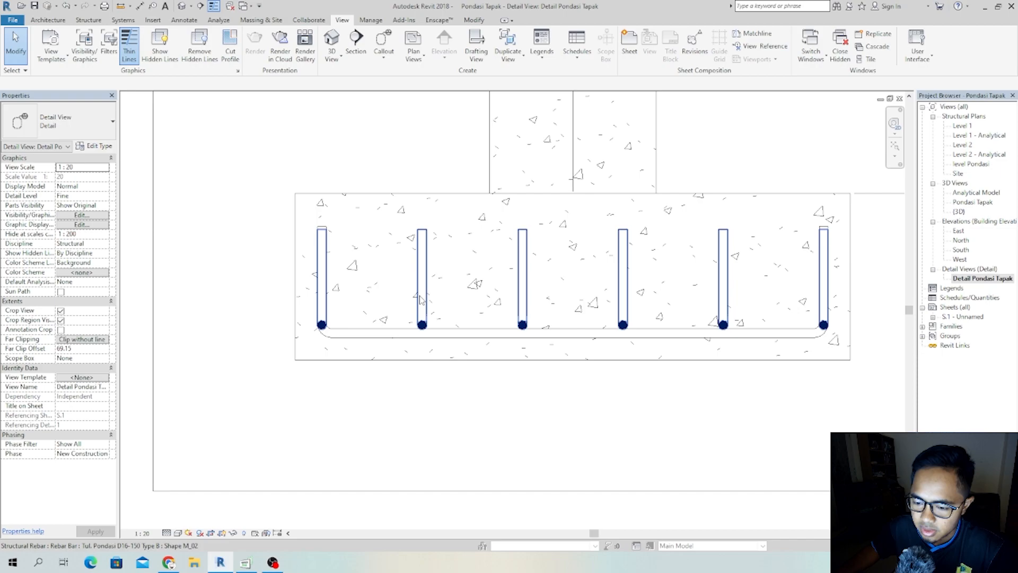
# - Open the Pondasi Tapak 3D view and make sure its detail level is Fine
pyautogui.doubleClick(964, 202)
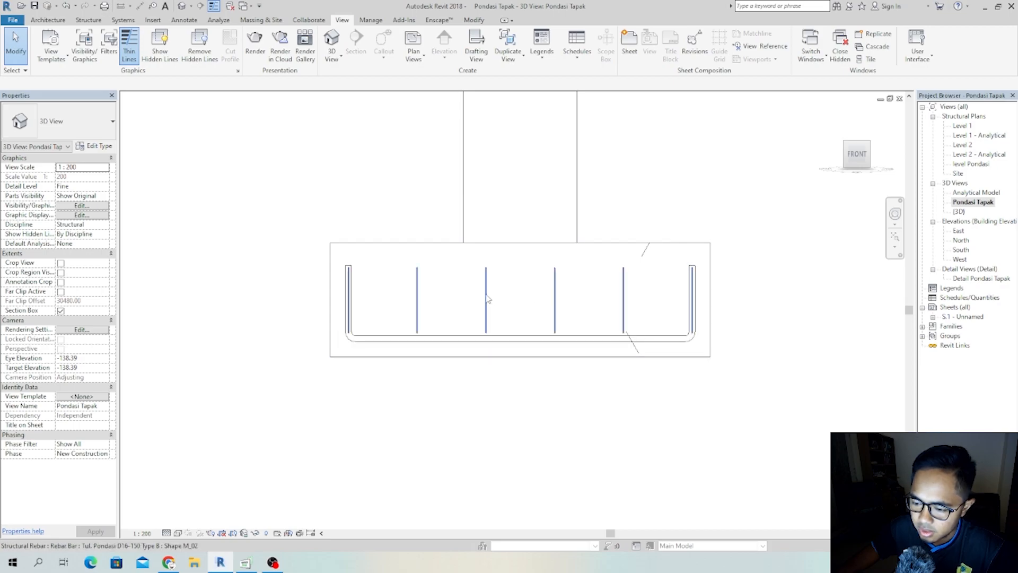
pyautogui.click(486, 298)
pyautogui.click(167, 533)
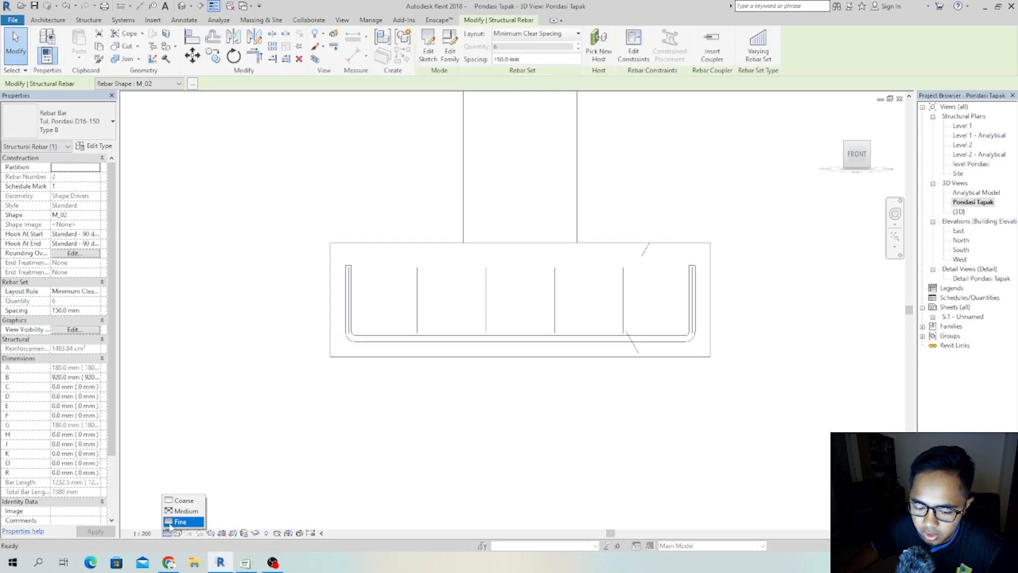
pyautogui.click(170, 523)
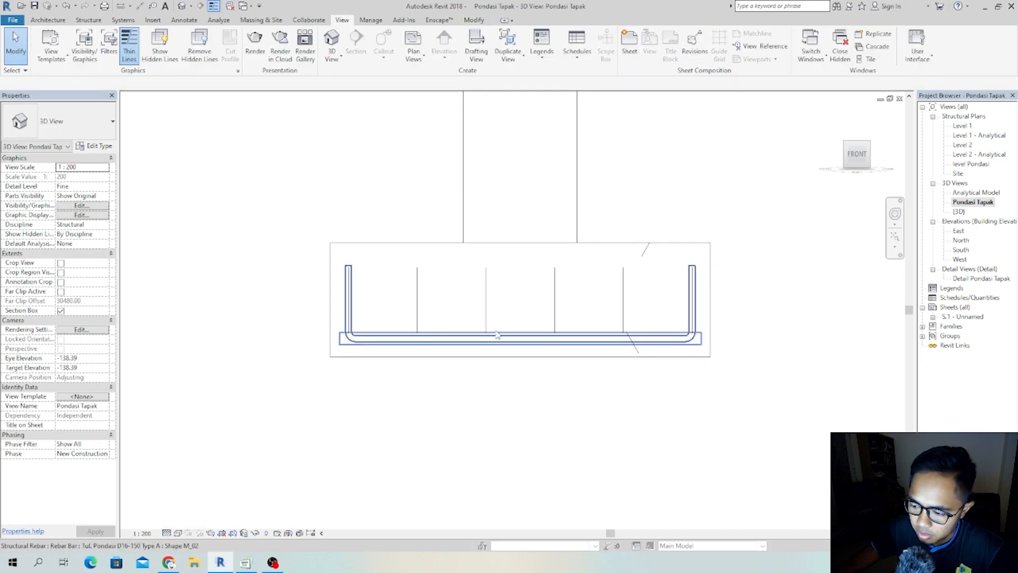
pyautogui.click(170, 537)
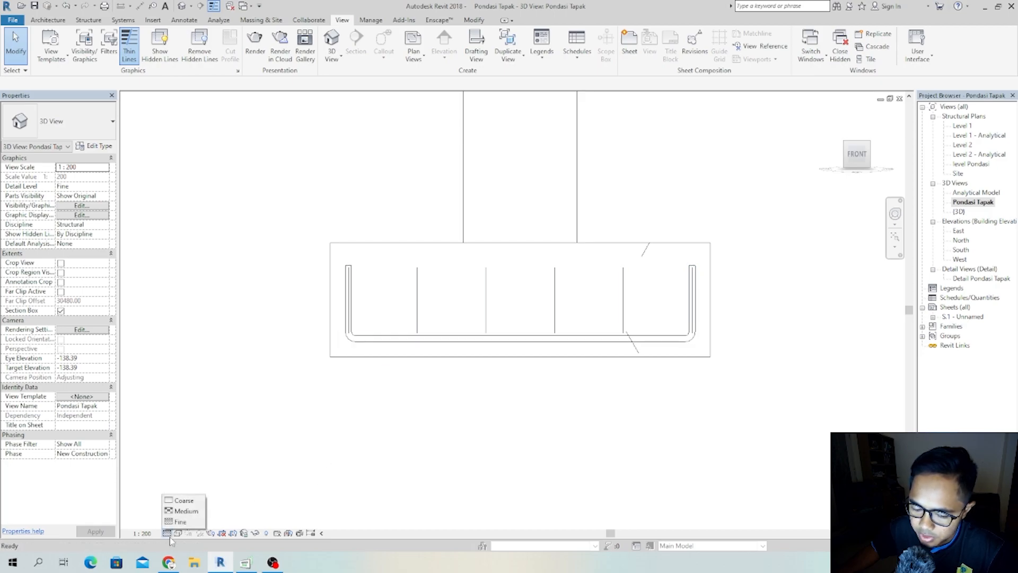
pyautogui.click(311, 372)
# - Make the Type B rebar set unobscured and solid in the Pondasi Tapak 3D view through its view visibility states
pyautogui.click(419, 314)
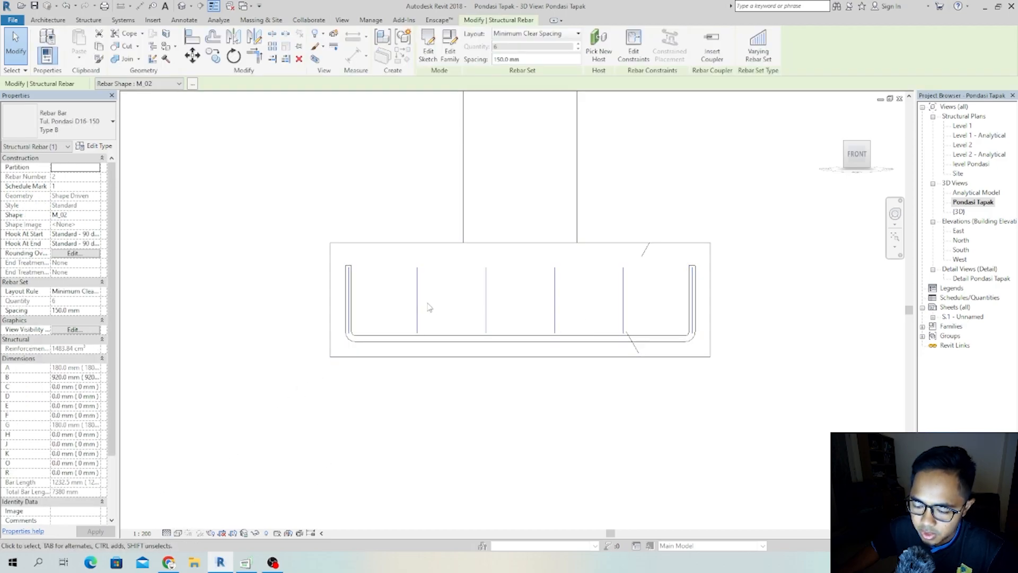
pyautogui.click(74, 330)
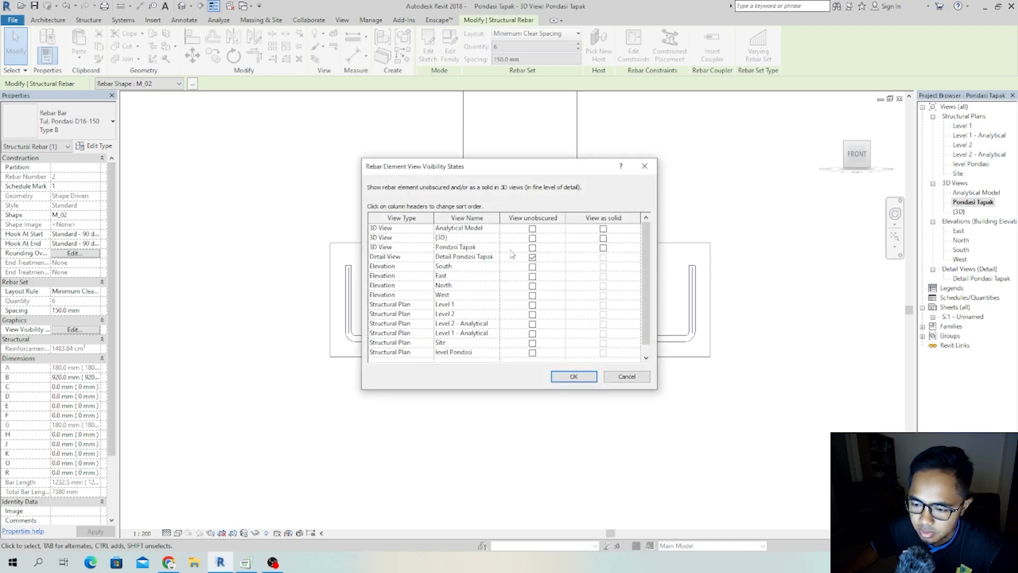
pyautogui.click(535, 248)
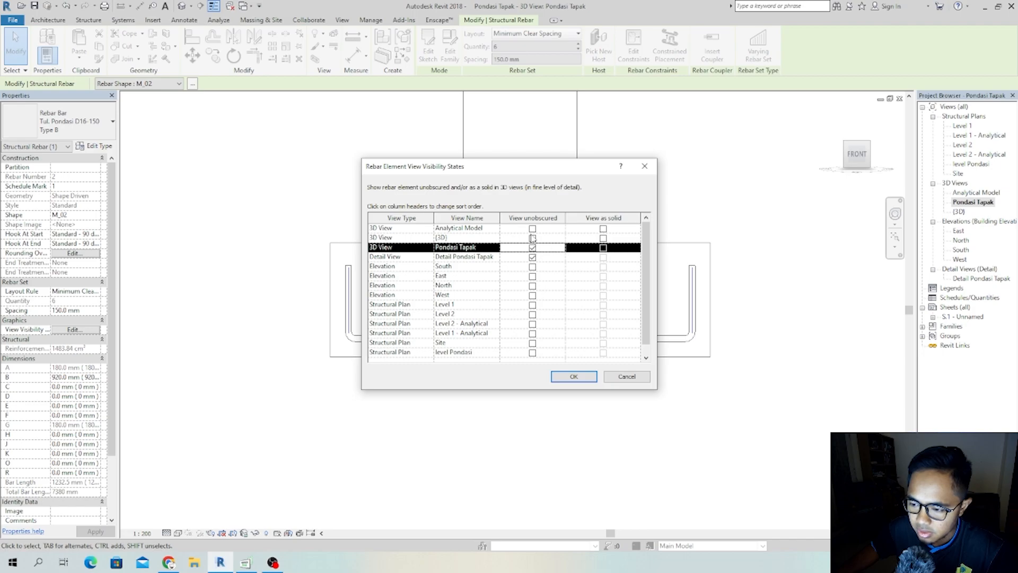
pyautogui.click(604, 248)
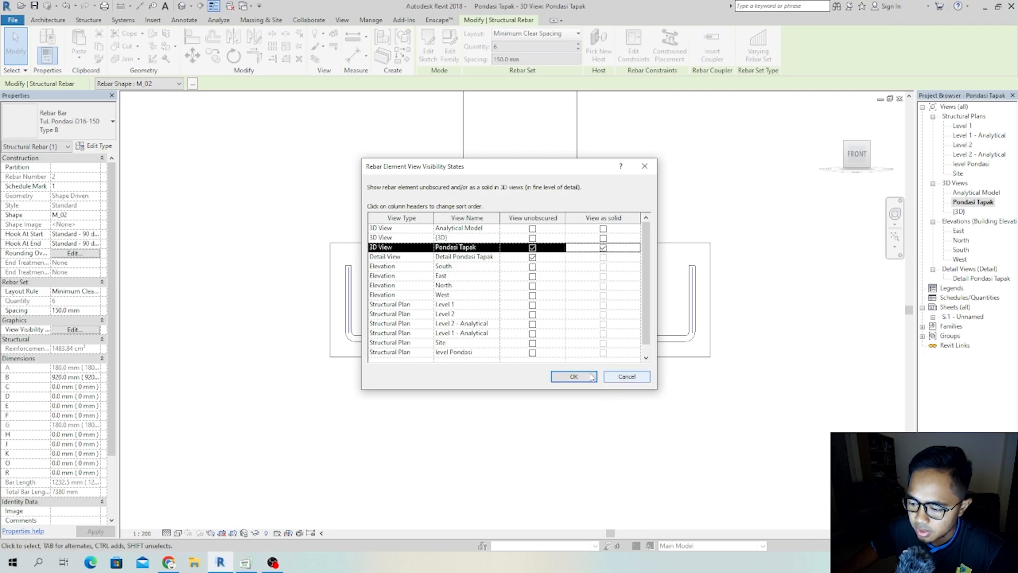
pyautogui.click(574, 376)
pyautogui.click(334, 441)
pyautogui.scroll(3, 408, 345)
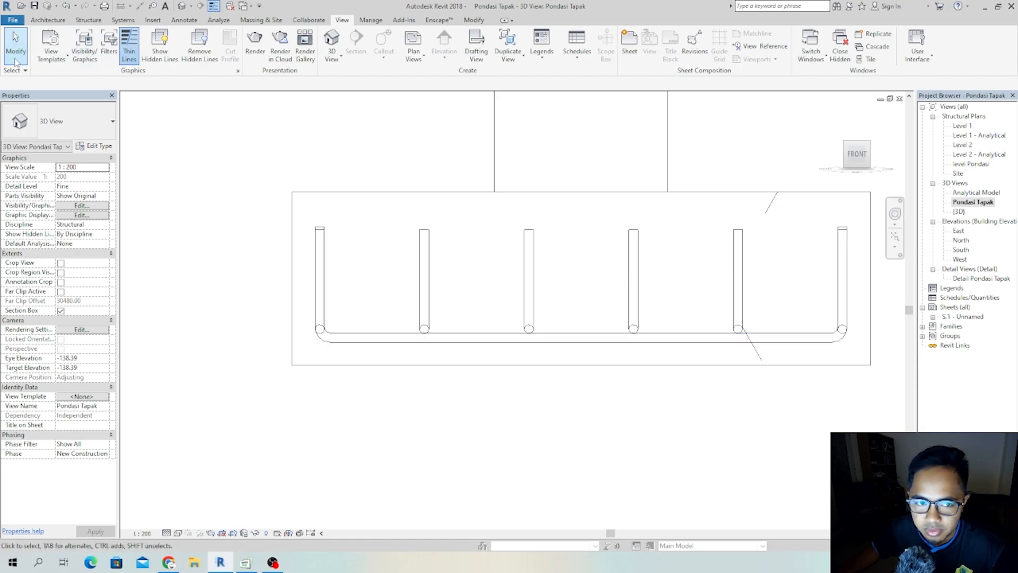
# - Switch the Pondasi Tapak 3D view to the Shaded visual style, with the Type B rebar set selected for checking
pyautogui.click(293, 250)
pyautogui.keyDown('shift'); pyautogui.moveTo(295, 250); pyautogui.dragTo(127, 391, button='middle'); pyautogui.keyUp('shift')
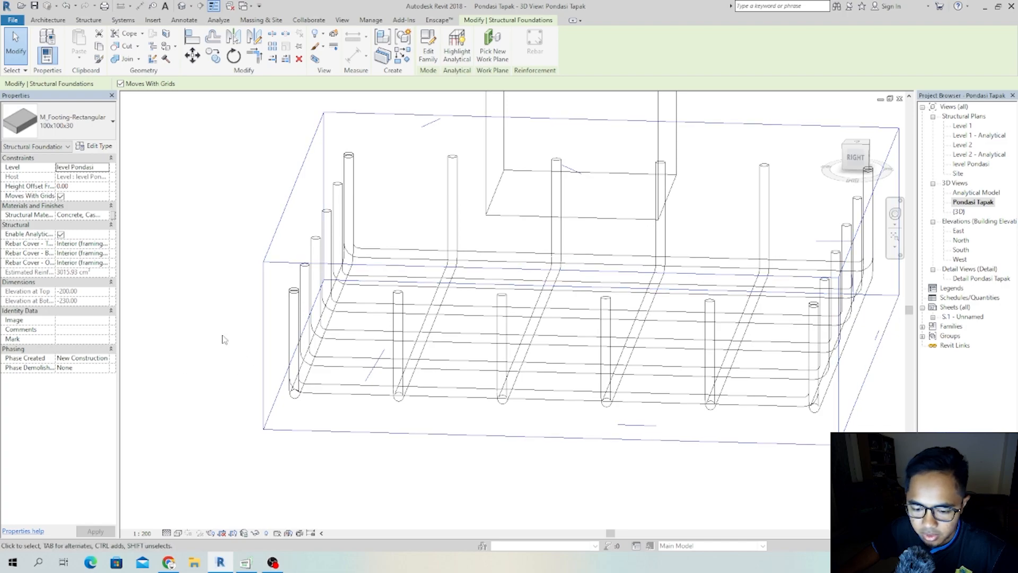
pyautogui.click(255, 271)
pyautogui.click(327, 394)
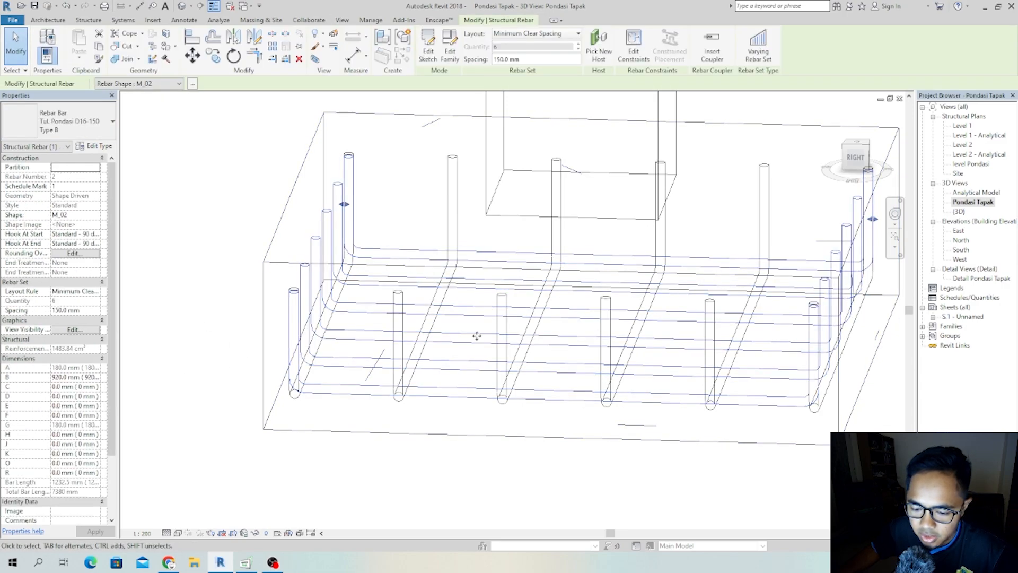
pyautogui.scroll(4, 319, 392)
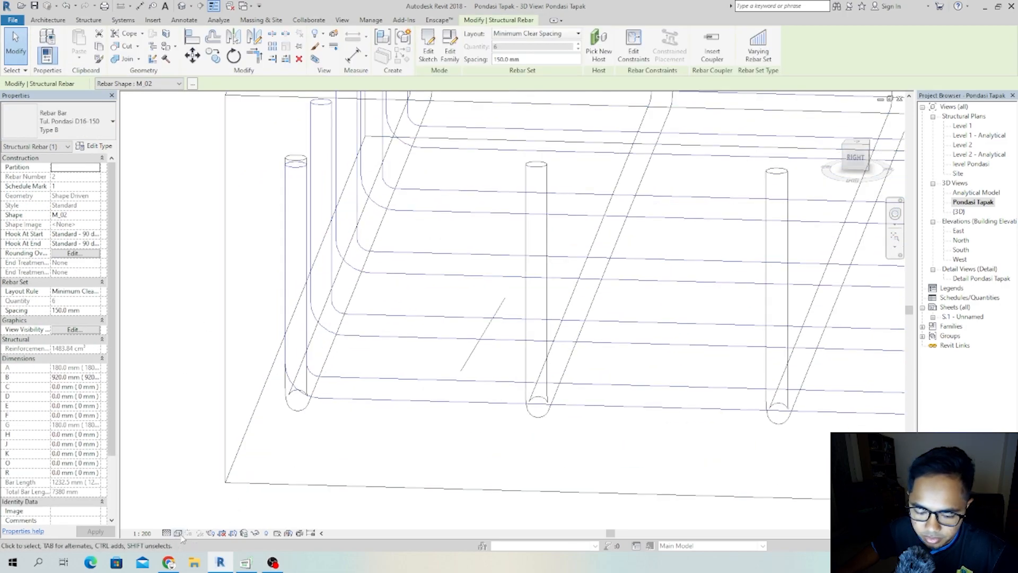
pyautogui.click(179, 533)
pyautogui.click(197, 491)
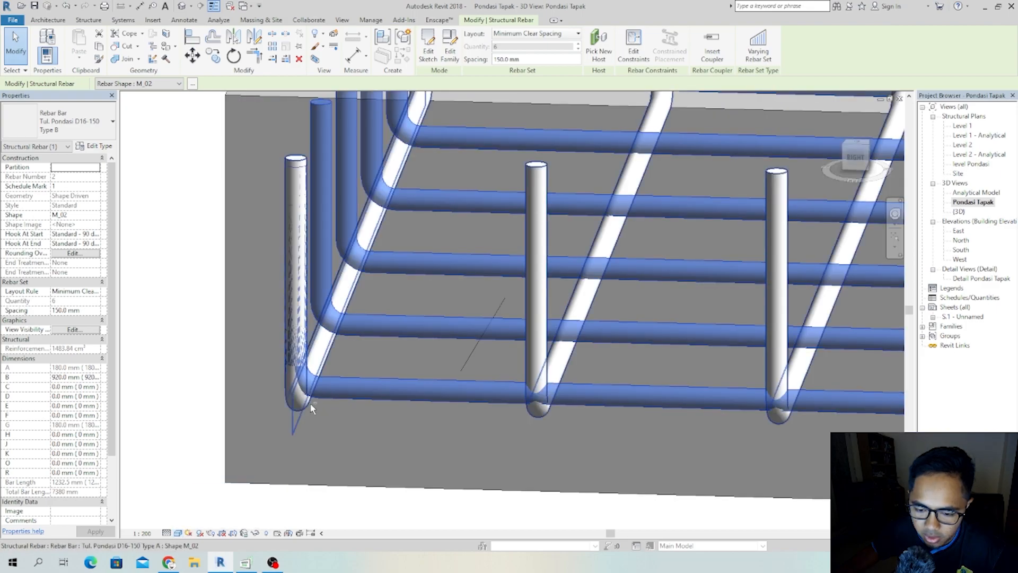
pyautogui.scroll(-4, 285, 406)
pyautogui.keyDown('shift'); pyautogui.moveTo(310, 391); pyautogui.dragTo(324, 393, button='middle'); pyautogui.keyUp('shift')
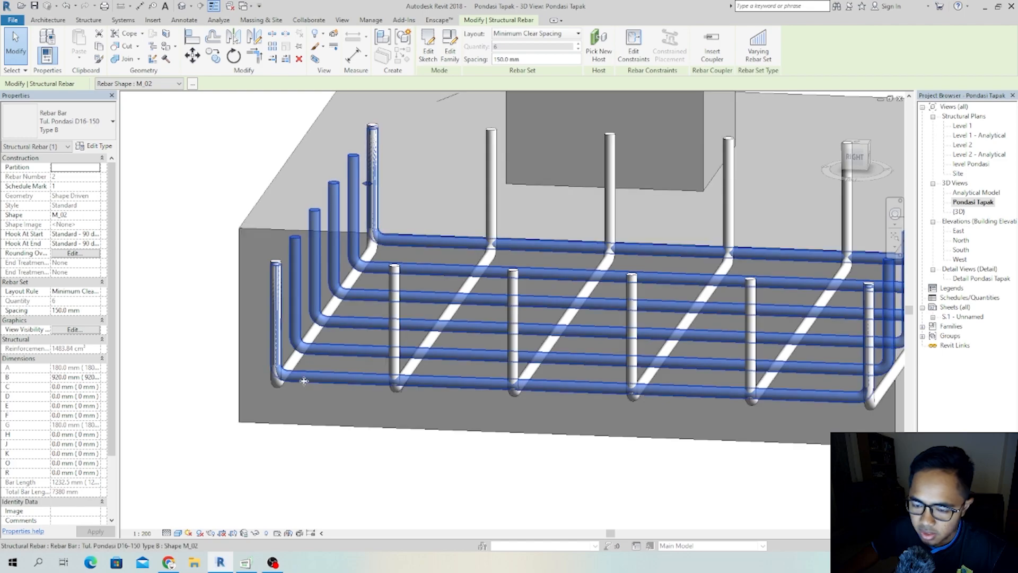
# - Shorten the Type B bars at both ends in the right-side view to about 887 mm, fitting their legs inside the outer Type A bars
pyautogui.click(855, 157)
pyautogui.scroll(5, 322, 271)
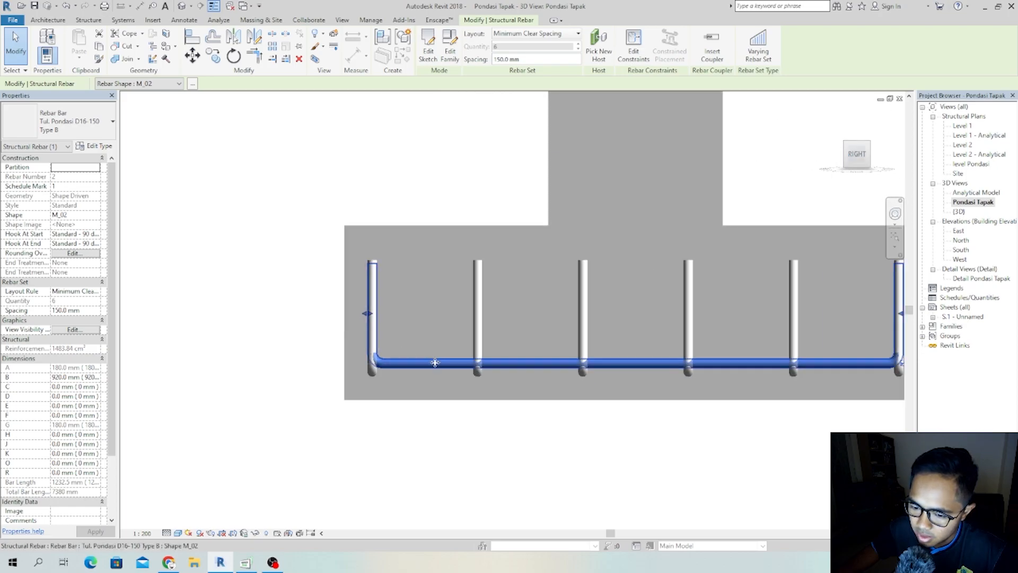
pyautogui.moveTo(321, 270); pyautogui.dragTo(332, 266)
pyautogui.scroll(-4, 304, 318)
pyautogui.scroll(-1, 617, 365)
pyautogui.scroll(2, 809, 320)
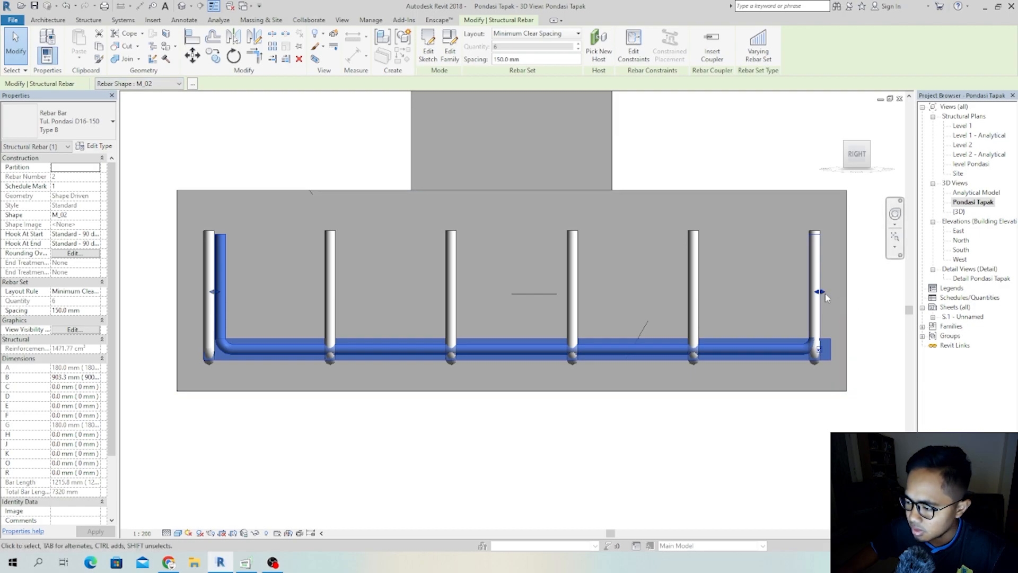
pyautogui.moveTo(820, 293); pyautogui.dragTo(820, 295)
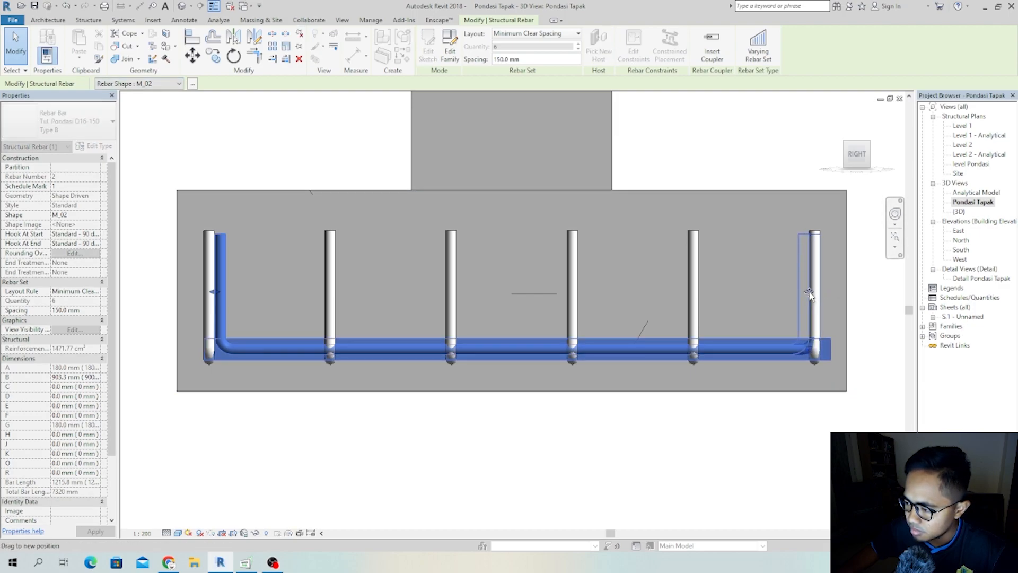
pyautogui.moveTo(810, 295); pyautogui.dragTo(810, 293)
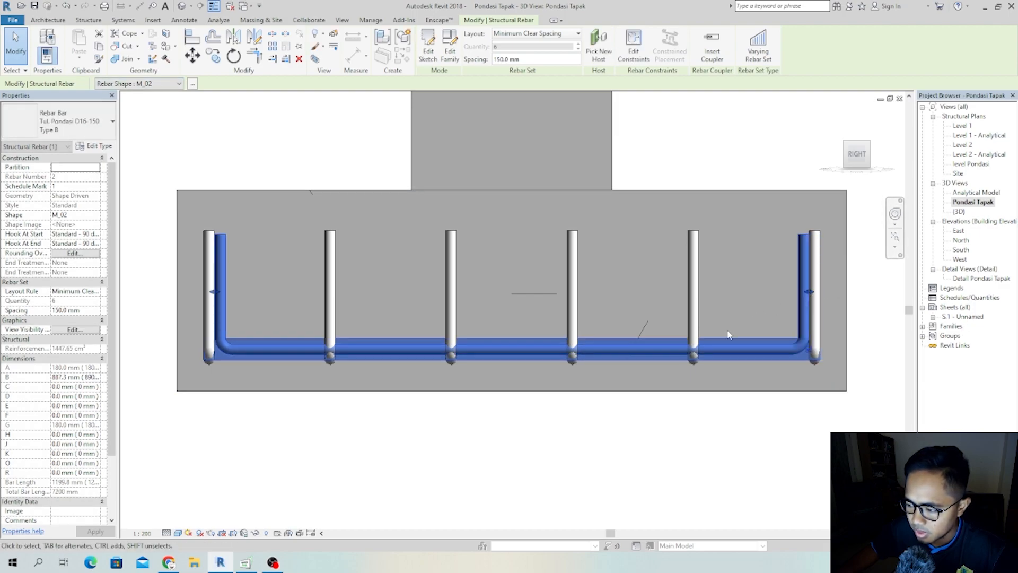
pyautogui.click(15, 47)
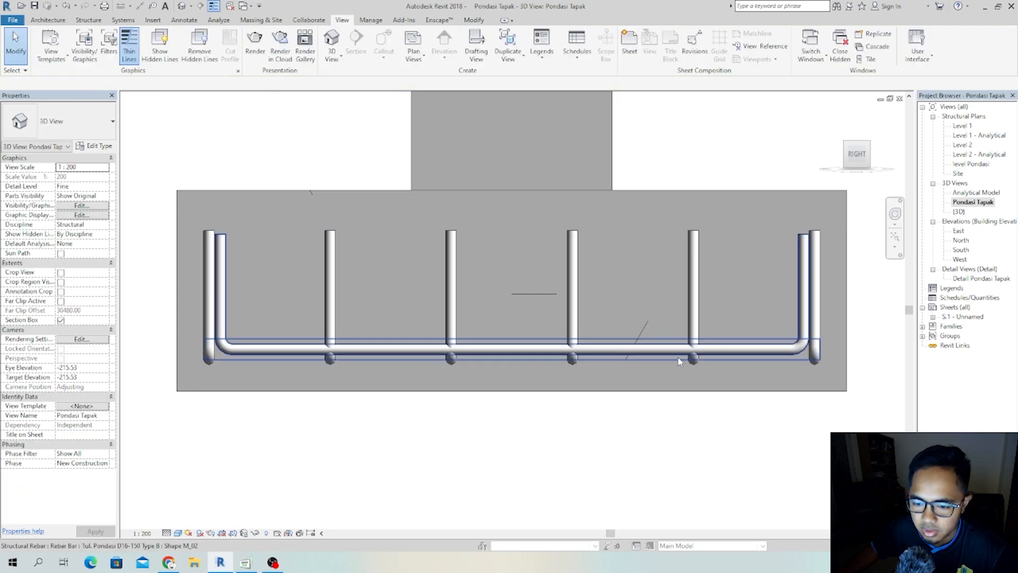
# - Move both outermost bars of the Type B set inward in the front view so they sit against the inside of the Type A legs
pyautogui.keyDown('shift'); pyautogui.moveTo(753, 213); pyautogui.dragTo(584, 368, button='middle'); pyautogui.keyUp('shift')
pyautogui.moveTo(734, 469)
pyautogui.keyDown('shift'); pyautogui.mouseDown(button='middle')
pyautogui.moveTo(785, 387)
pyautogui.moveTo(746, 424)
pyautogui.moveTo(645, 472)
pyautogui.moveTo(757, 471)
pyautogui.moveTo(742, 460)
pyautogui.mouseUp(button='middle'); pyautogui.keyUp('shift')
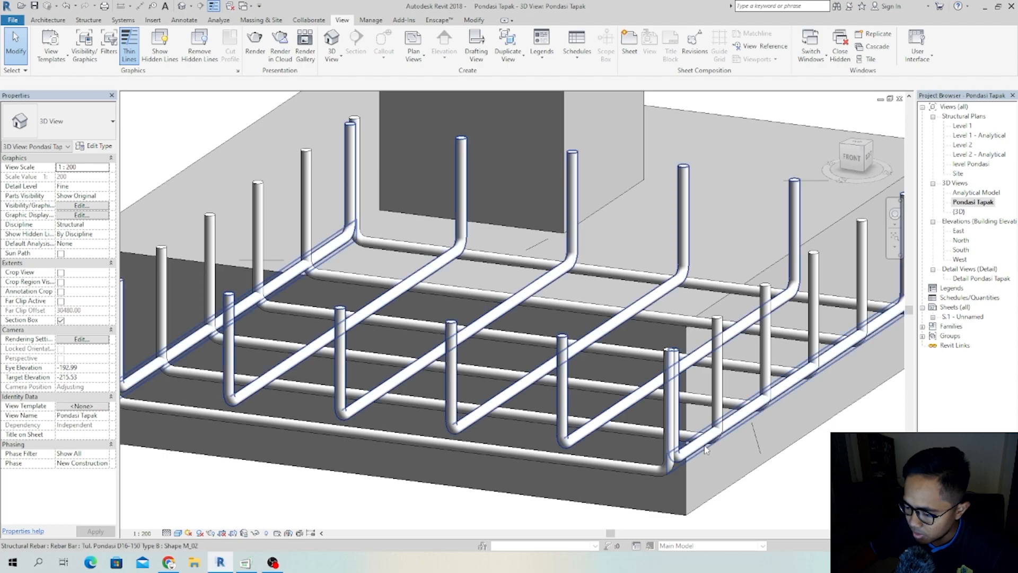
pyautogui.click(705, 448)
pyautogui.keyDown('shift'); pyautogui.moveTo(601, 327); pyautogui.dragTo(661, 278, button='middle'); pyautogui.keyUp('shift')
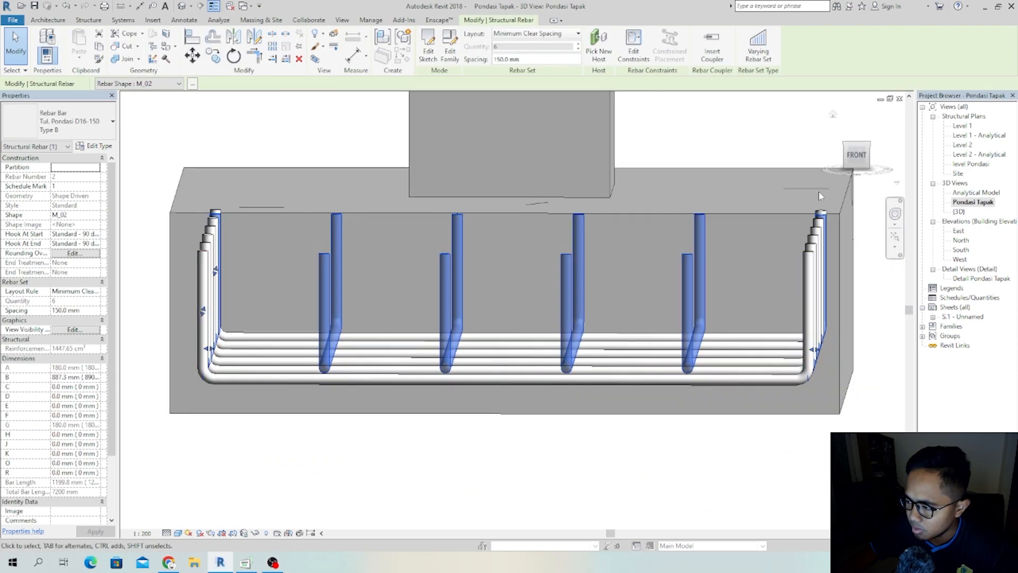
pyautogui.click(858, 158)
pyautogui.scroll(5, 626, 336)
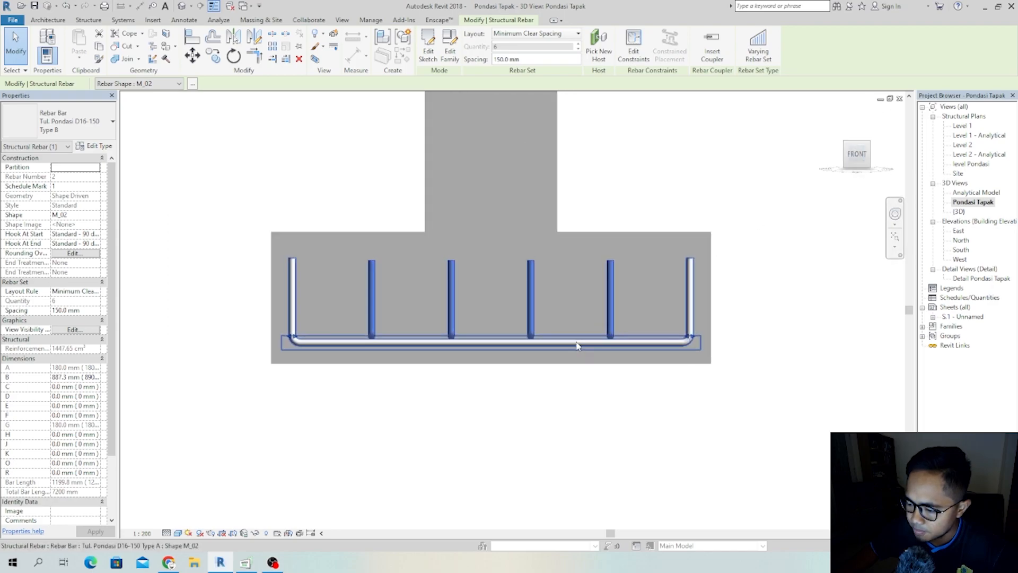
pyautogui.moveTo(746, 347); pyautogui.dragTo(732, 346)
pyautogui.scroll(-4, 713, 364)
pyautogui.scroll(2, 335, 313)
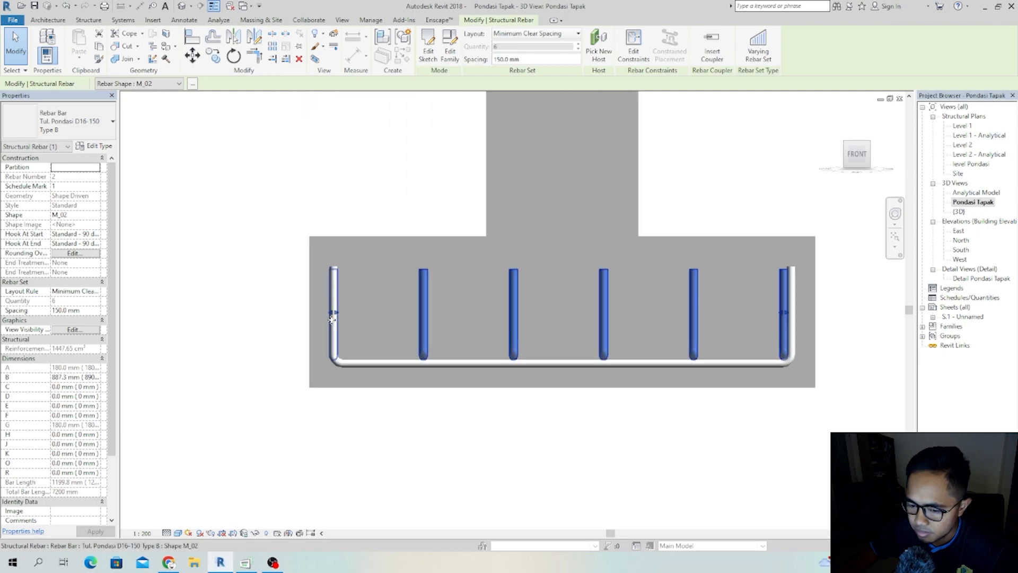
pyautogui.moveTo(335, 312); pyautogui.dragTo(342, 312)
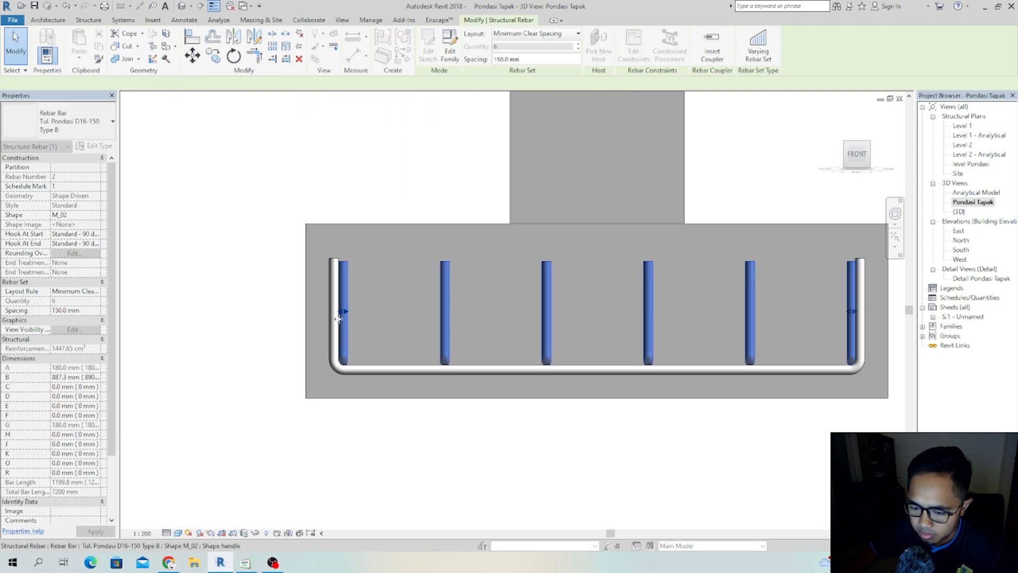
pyautogui.click(239, 345)
# - Fine-tune the left end of the Type B bars against the neighbouring outer Type A bar in the right-side view
pyautogui.keyDown('shift'); pyautogui.moveTo(689, 364); pyautogui.dragTo(408, 450, button='middle'); pyautogui.keyUp('shift')
pyautogui.keyDown('shift'); pyautogui.moveTo(780, 493); pyautogui.dragTo(767, 442, button='middle'); pyautogui.keyUp('shift')
pyautogui.moveTo(471, 426)
pyautogui.keyDown('shift'); pyautogui.mouseDown(button='middle')
pyautogui.moveTo(471, 408)
pyautogui.moveTo(468, 423)
pyautogui.mouseUp(button='middle'); pyautogui.keyUp('shift')
pyautogui.click(856, 157)
pyautogui.scroll(6, 509, 477)
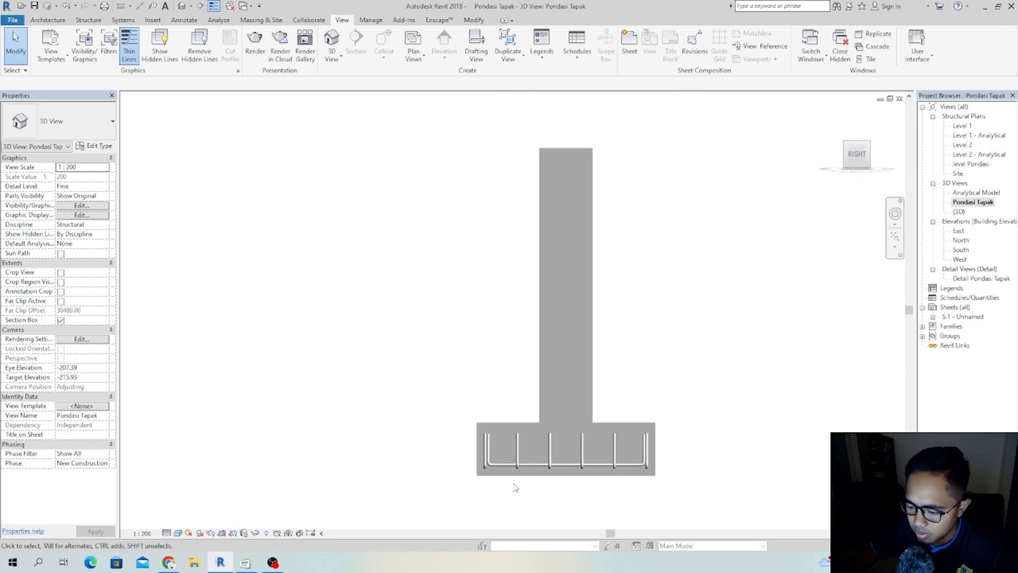
pyautogui.click(479, 470)
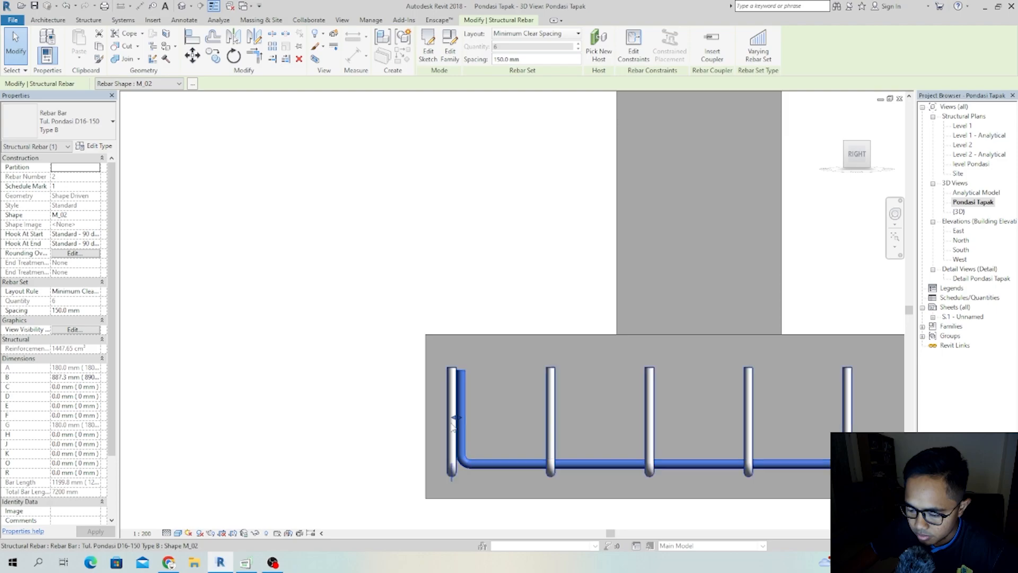
pyautogui.moveTo(454, 421); pyautogui.dragTo(445, 419)
# - Inspect how the Type A and Type B rebar sets fit together around all sides of the footing in 3D
pyautogui.keyDown('shift'); pyautogui.moveTo(439, 434); pyautogui.dragTo(610, 468, button='middle'); pyautogui.keyUp('shift')
pyautogui.click(246, 155)
pyautogui.scroll(-2, 444, 223)
pyautogui.scroll(1, 322, 323)
pyautogui.keyDown('shift'); pyautogui.moveTo(520, 328); pyautogui.dragTo(620, 299, button='middle'); pyautogui.keyUp('shift')
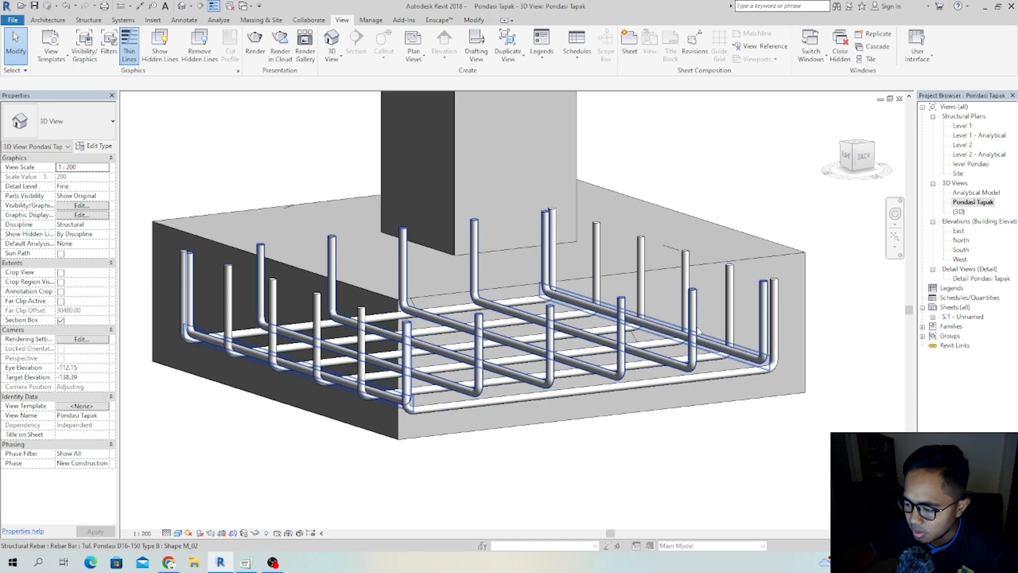
pyautogui.keyDown('shift'); pyautogui.moveTo(462, 370); pyautogui.dragTo(768, 278, button='middle'); pyautogui.keyUp('shift')
pyautogui.keyDown('shift'); pyautogui.moveTo(264, 306); pyautogui.dragTo(498, 304, button='middle'); pyautogui.keyUp('shift')
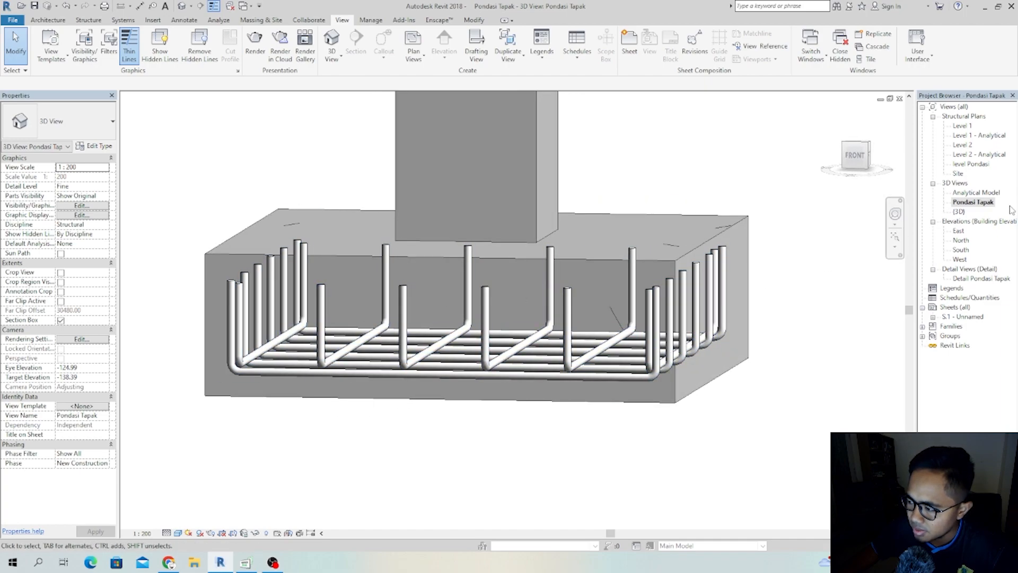
# - Mirror a copy of both rebar sets about the footing's horizontal midline in the Detail Pondasi Tapak view to form the top reinforcement
pyautogui.doubleClick(975, 279)
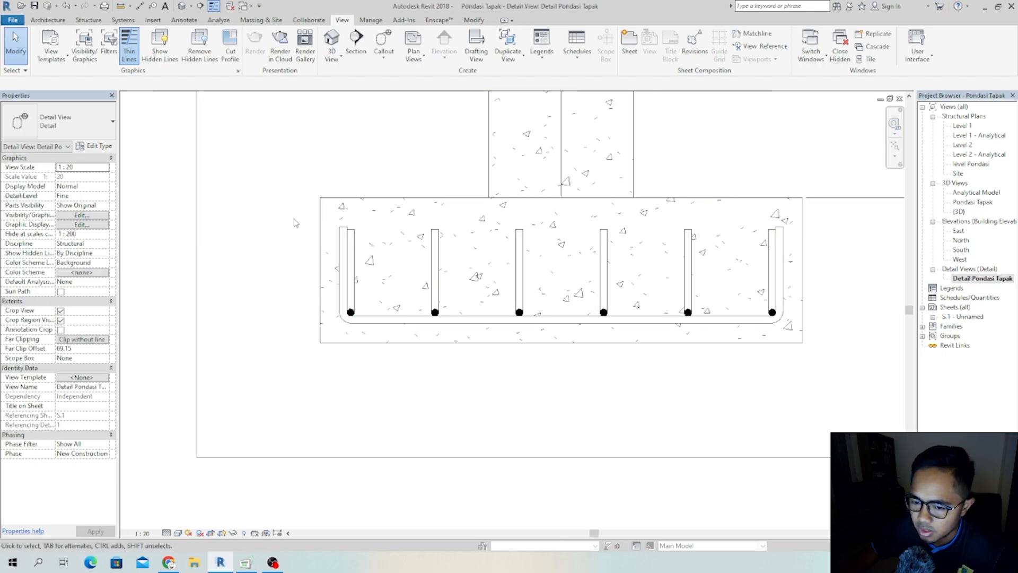
pyautogui.click(833, 340)
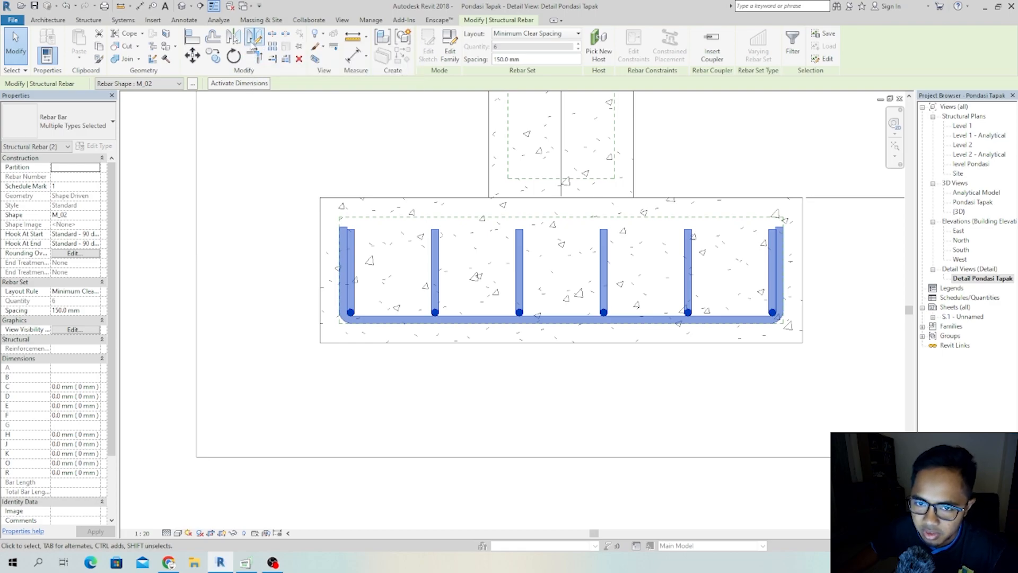
pyautogui.click(253, 42)
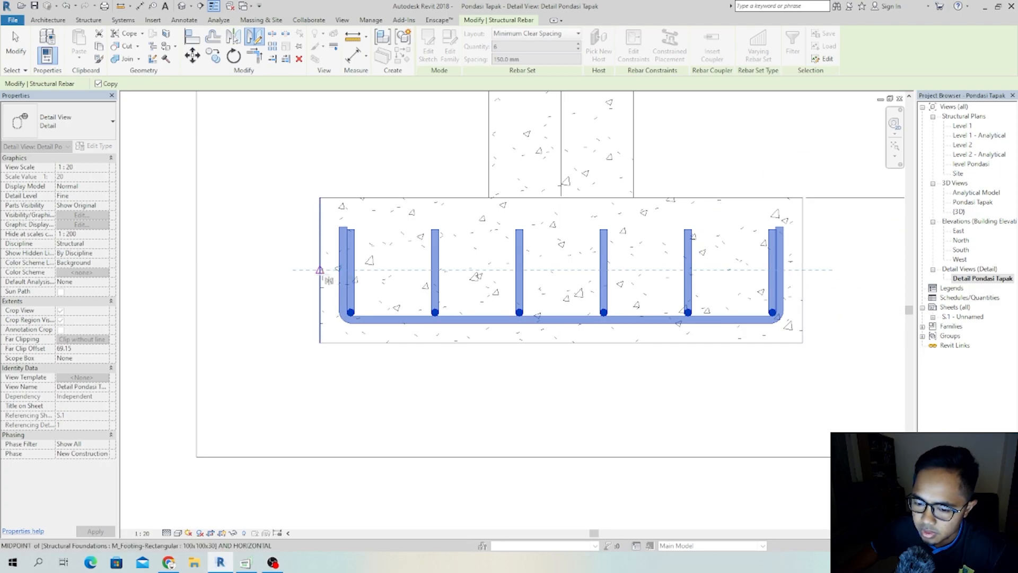
pyautogui.click(320, 270)
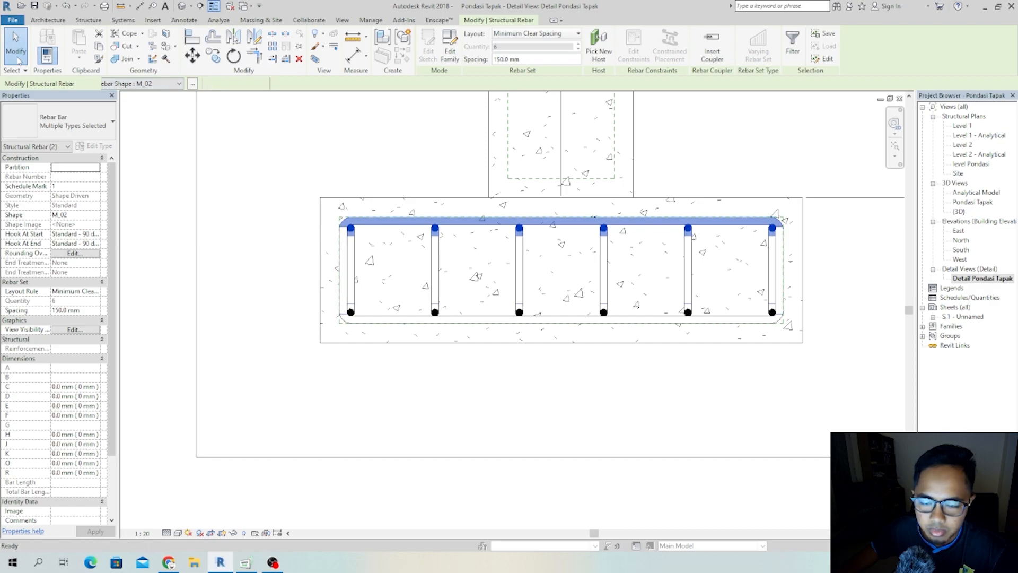
pyautogui.click(18, 59)
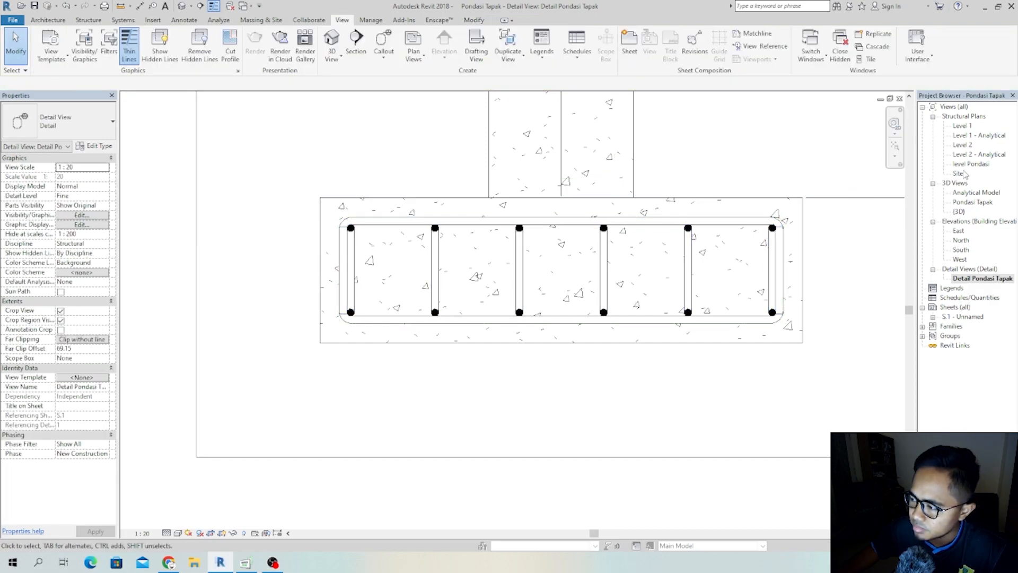
# - In the Pondasi Tapak 3D view, make the upper Type A and Type B rebar sets display as solid through their view visibility states
pyautogui.doubleClick(967, 202)
pyautogui.keyDown('shift'); pyautogui.moveTo(531, 371); pyautogui.dragTo(461, 355, button='middle'); pyautogui.keyUp('shift')
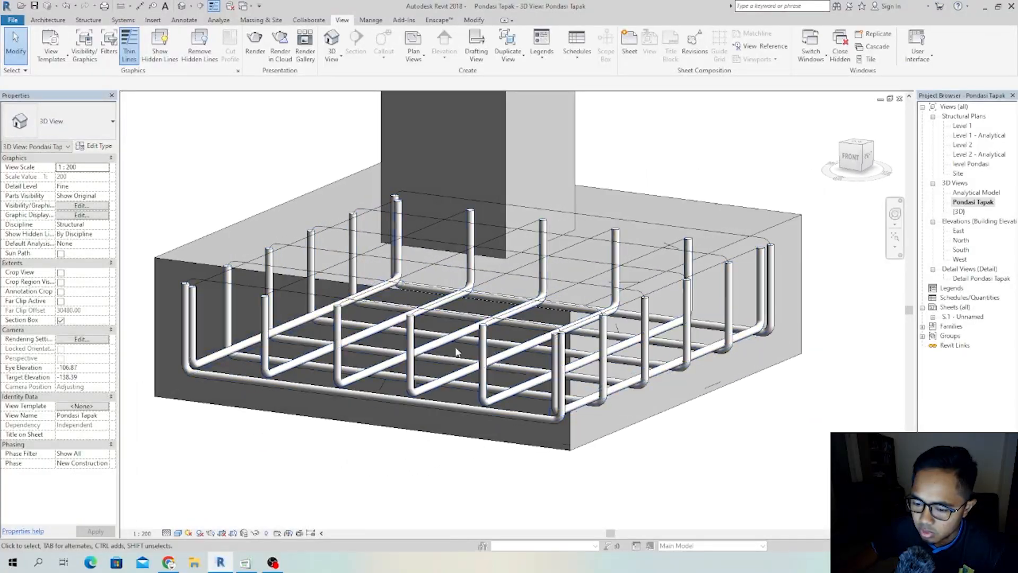
pyautogui.click(421, 315)
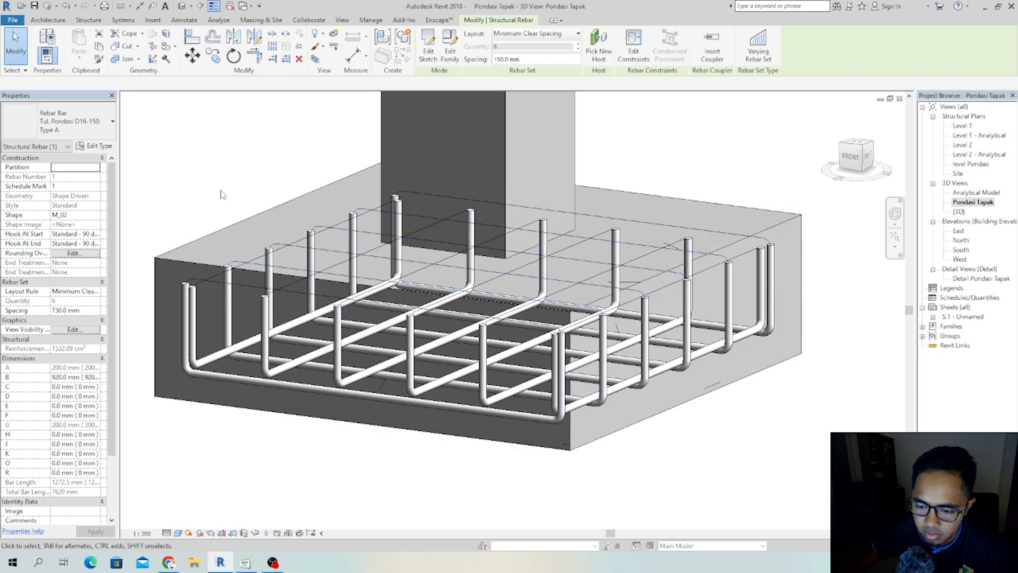
pyautogui.scroll(3, 222, 287)
pyautogui.click(223, 290)
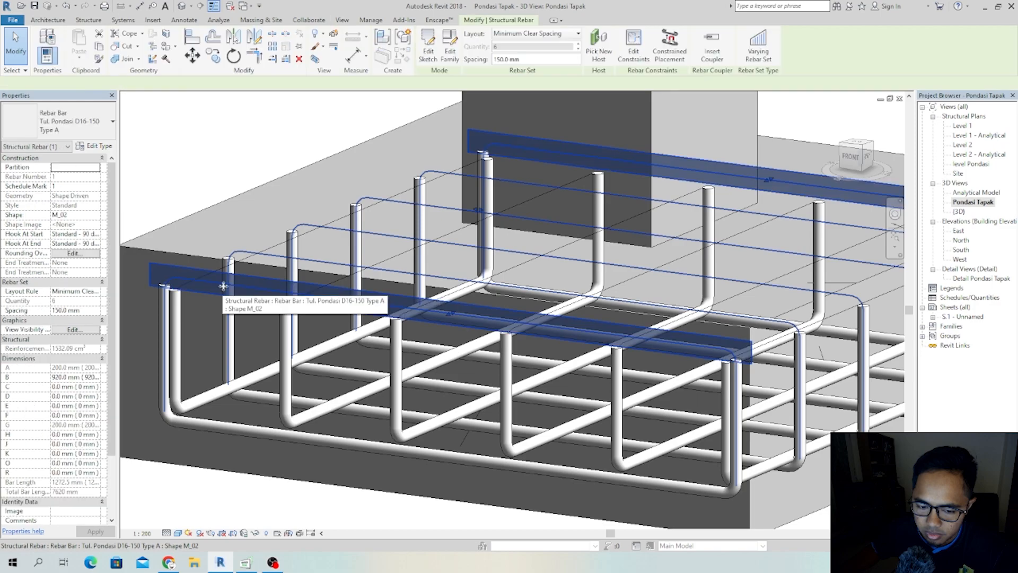
pyautogui.scroll(-2, 269, 270)
pyautogui.scroll(2, 269, 270)
pyautogui.keyDown('shift'); pyautogui.moveTo(183, 341); pyautogui.dragTo(535, 287, button='middle'); pyautogui.keyUp('shift')
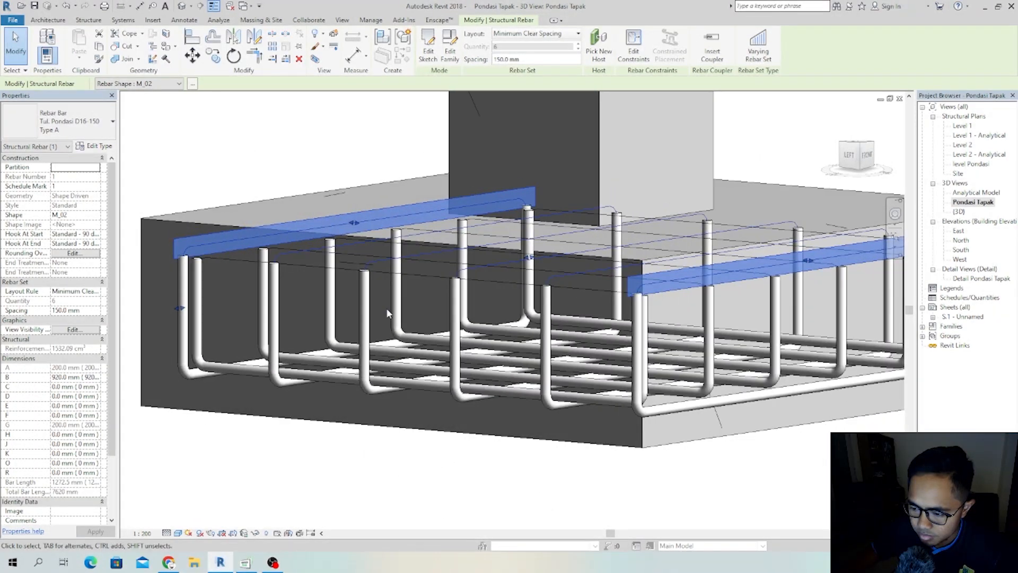
pyautogui.keyDown('ctrl'); pyautogui.click(574, 288); pyautogui.keyUp('ctrl')
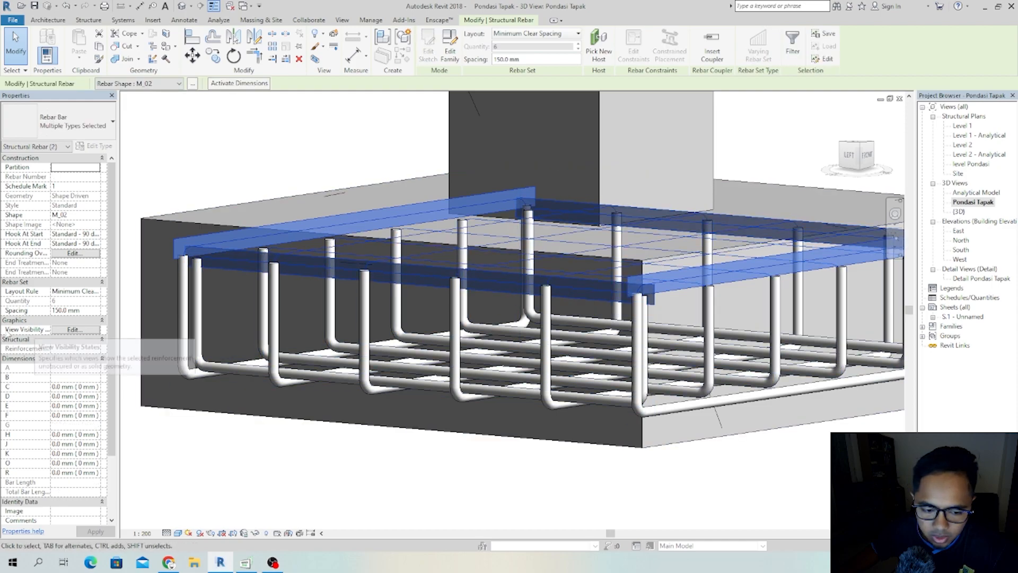
pyautogui.click(74, 330)
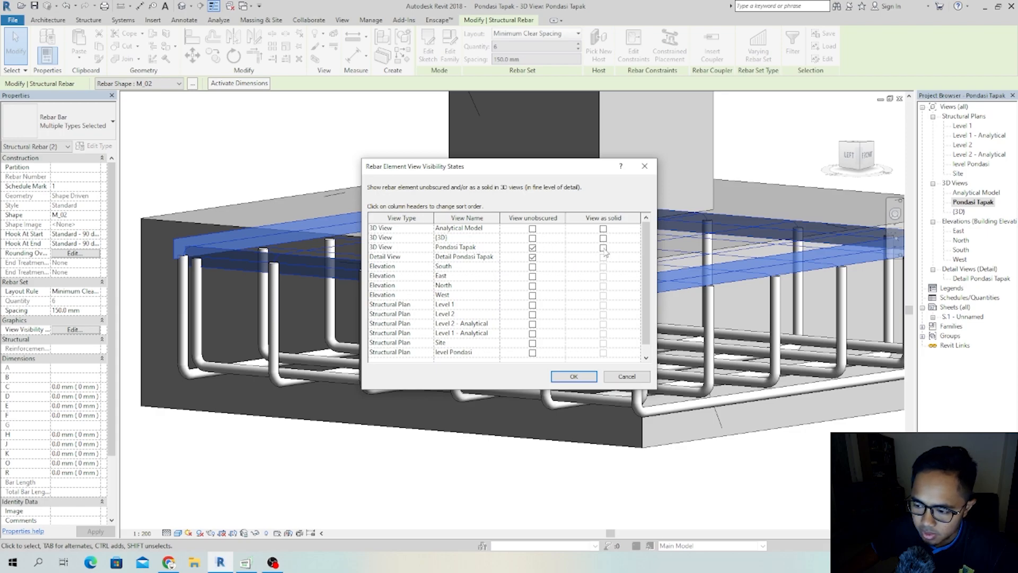
pyautogui.click(580, 381)
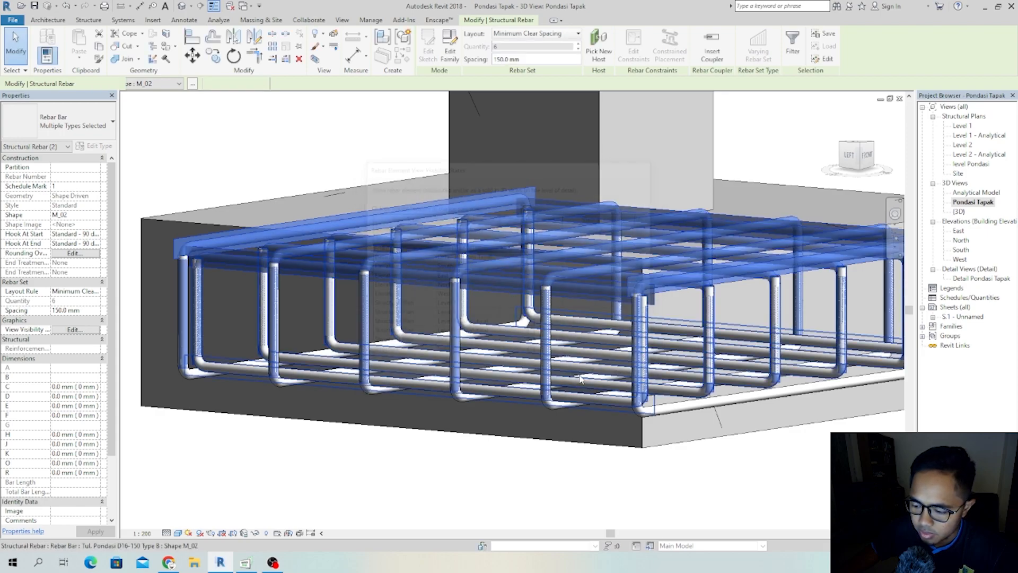
pyautogui.click(248, 434)
# - From the left side view, pull both ends of the upper Type A rebar set slightly inward, beside the lower bars
pyautogui.scroll(2, 314, 319)
pyautogui.scroll(-4, 314, 320)
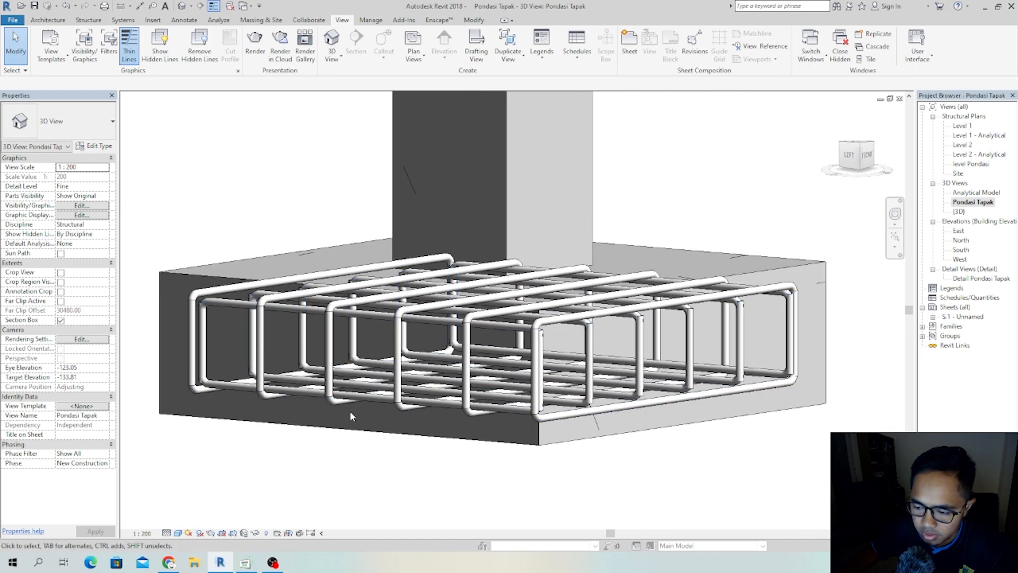
pyautogui.keyDown('shift'); pyautogui.moveTo(437, 408); pyautogui.dragTo(509, 400, button='middle'); pyautogui.keyUp('shift')
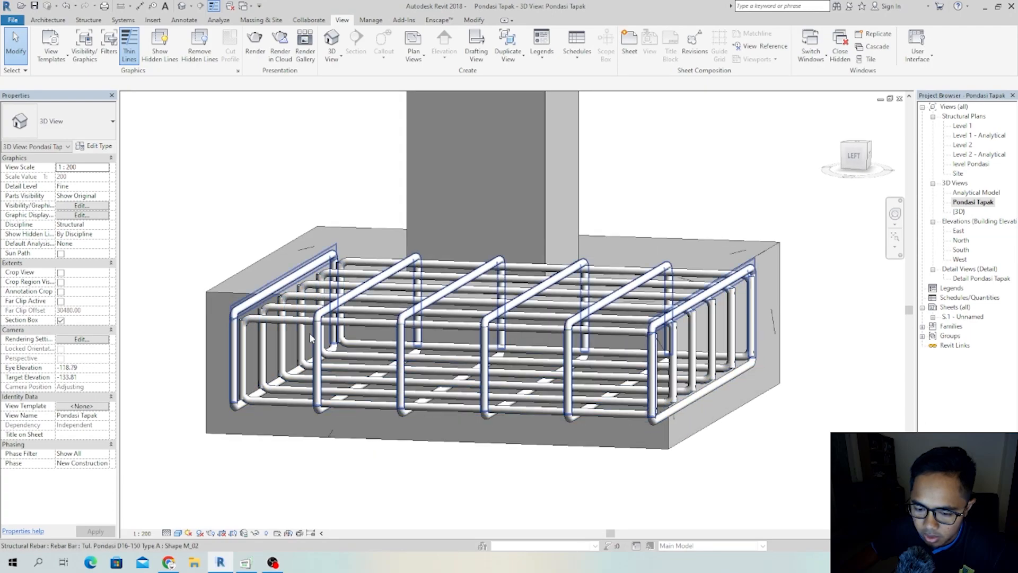
pyautogui.click(337, 307)
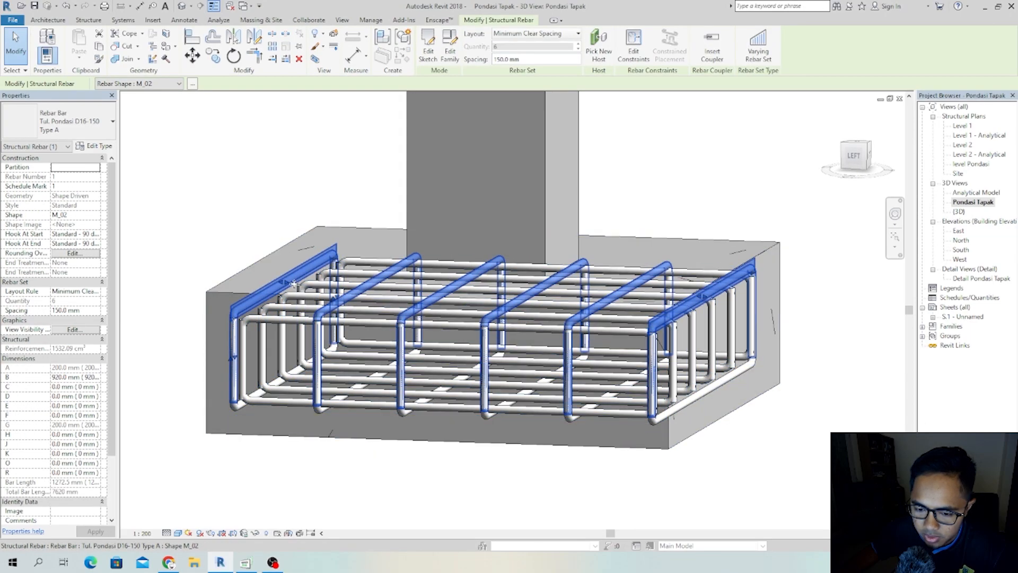
pyautogui.click(853, 156)
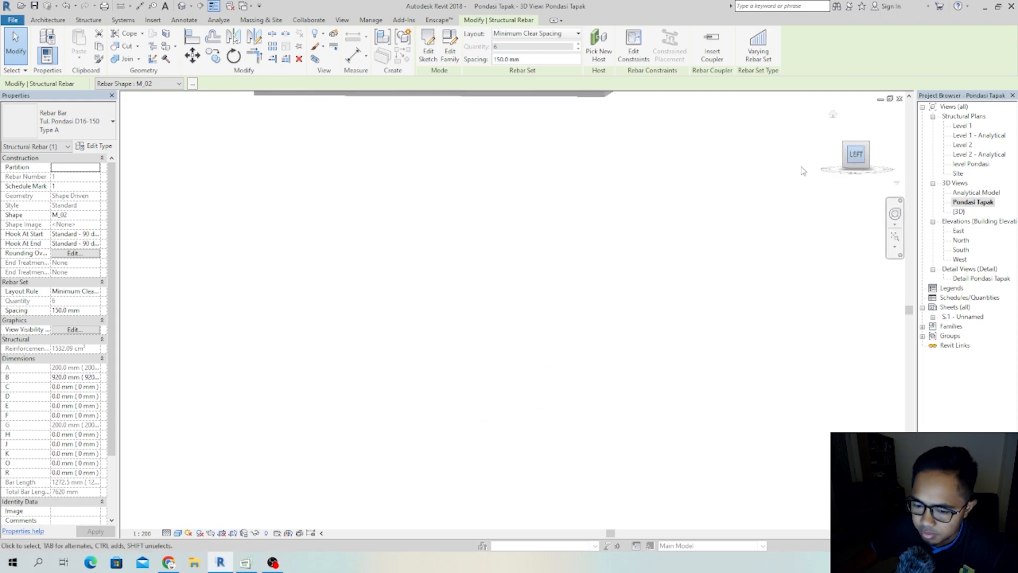
pyautogui.scroll(3, 403, 285)
pyautogui.moveTo(382, 270); pyautogui.dragTo(390, 263)
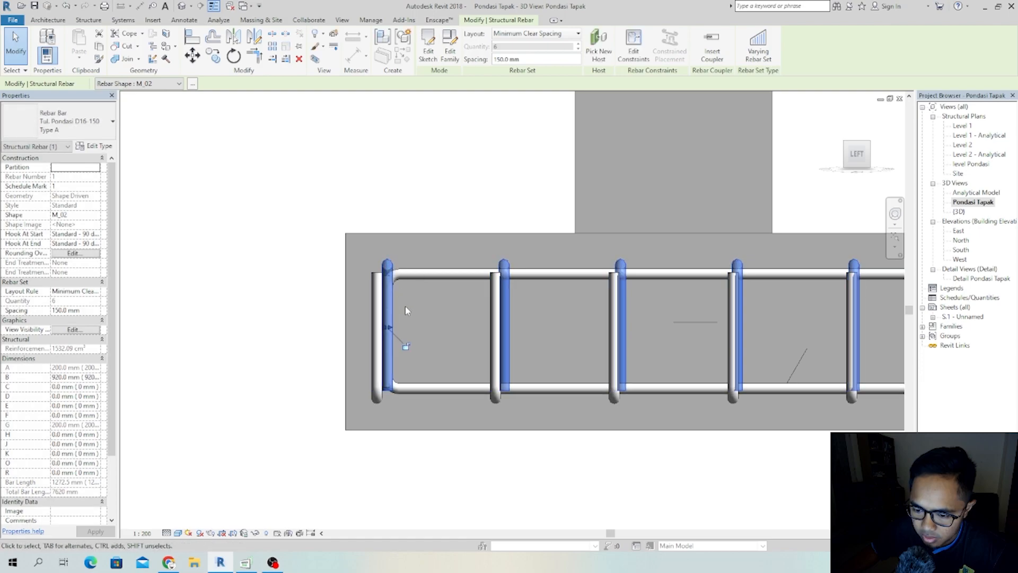
pyautogui.scroll(-2, 476, 313)
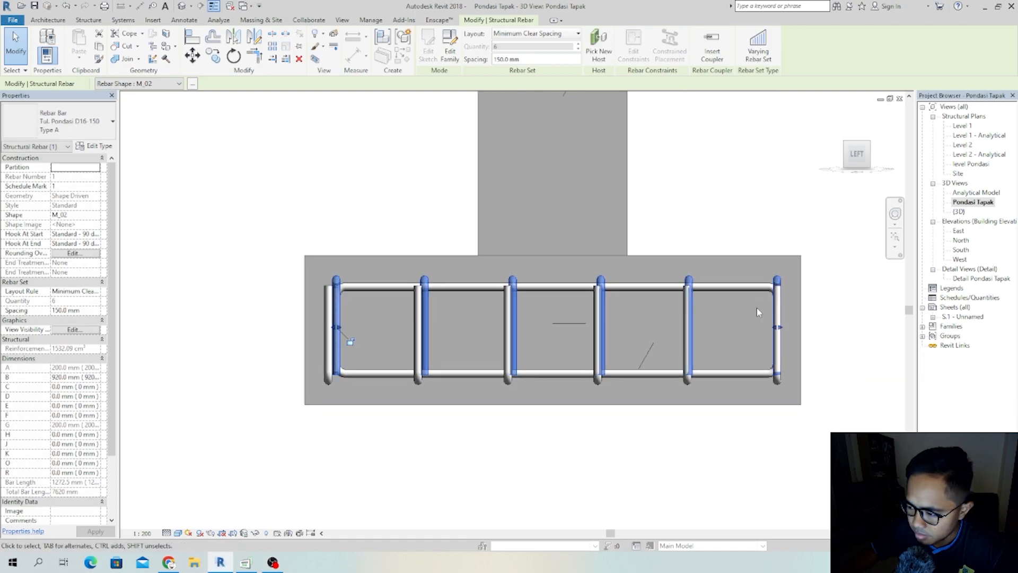
pyautogui.moveTo(775, 331); pyautogui.dragTo(769, 330)
pyautogui.click(763, 205)
# - Move the last bar of the upper Type A rebar set back outward, in line with the last lower bar
pyautogui.keyDown('shift'); pyautogui.moveTo(653, 362); pyautogui.dragTo(616, 397, button='middle'); pyautogui.keyUp('shift')
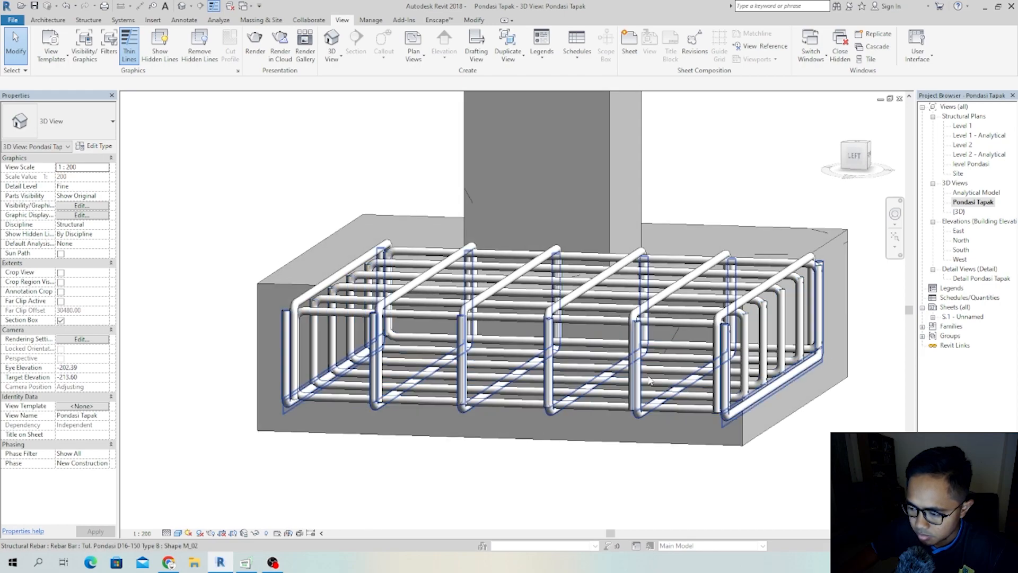
pyautogui.click(855, 157)
pyautogui.scroll(5, 642, 451)
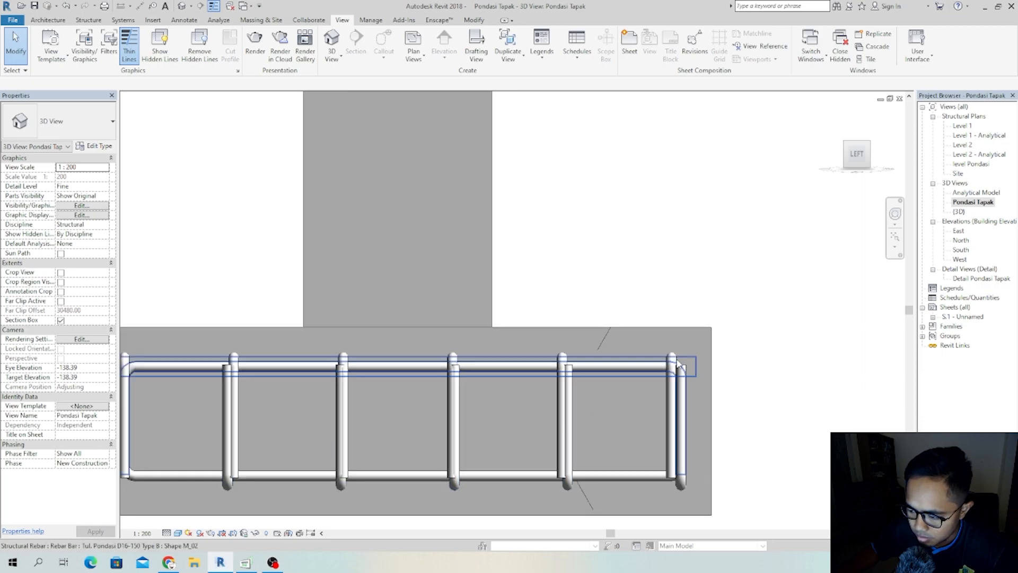
pyautogui.click(666, 403)
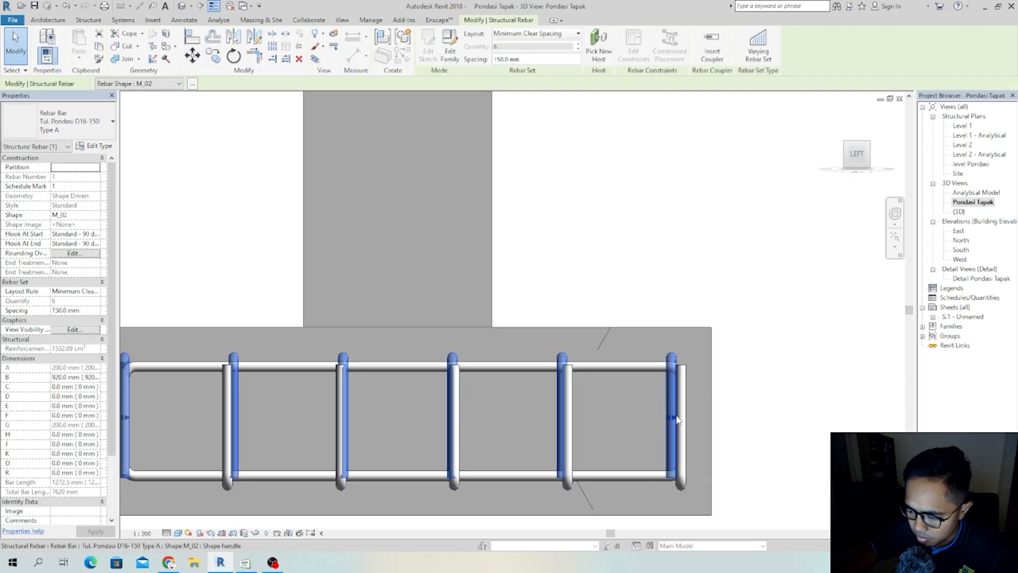
pyautogui.moveTo(677, 420); pyautogui.dragTo(682, 418)
pyautogui.click(656, 487)
# - Try to adjust the end of the lower Type A rebar set in the left side view
pyautogui.scroll(-1, 562, 451)
pyautogui.click(470, 407)
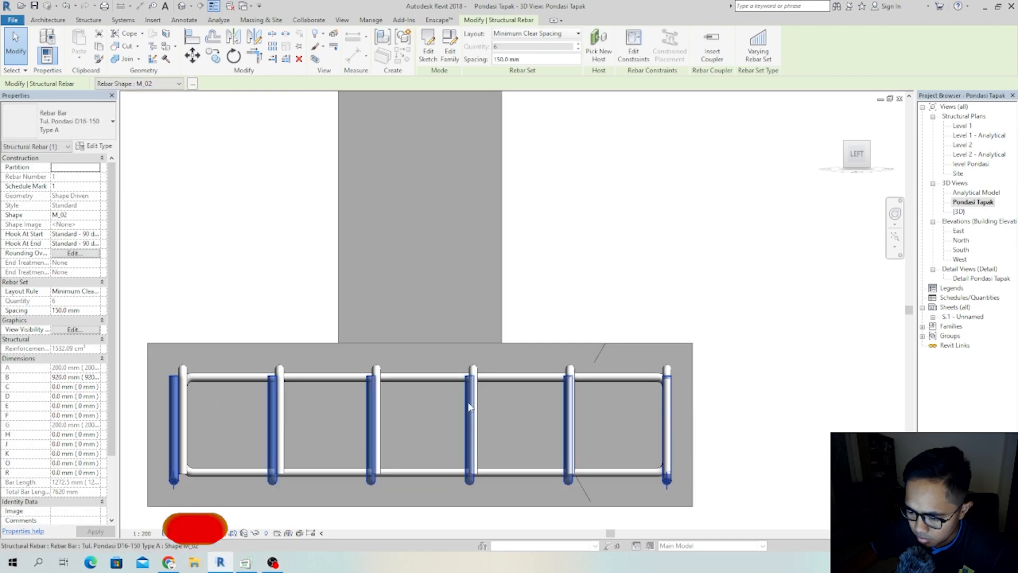
pyautogui.scroll(-1, 685, 472)
pyautogui.scroll(1, 667, 475)
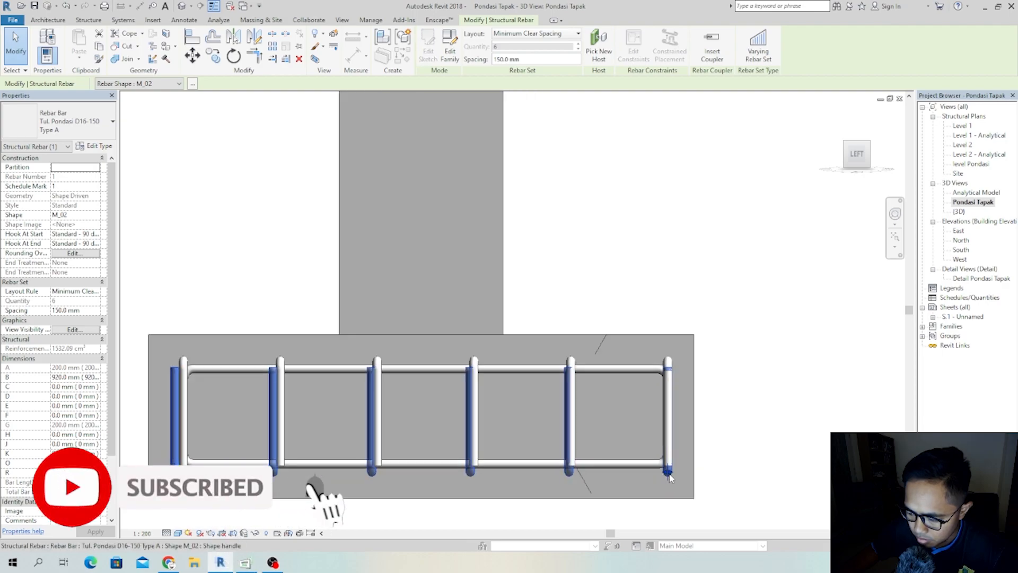
pyautogui.moveTo(667, 474); pyautogui.dragTo(667, 475)
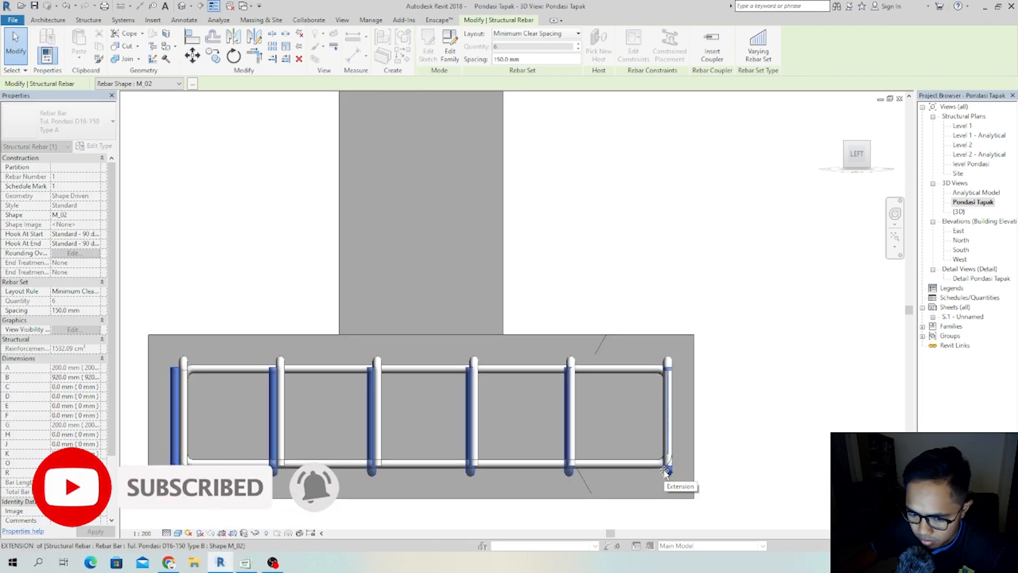
pyautogui.click(583, 251)
pyautogui.moveTo(629, 424)
pyautogui.keyDown('shift'); pyautogui.mouseDown(button='middle')
pyautogui.moveTo(594, 454)
pyautogui.moveTo(577, 439)
pyautogui.moveTo(742, 483)
pyautogui.moveTo(661, 442)
pyautogui.moveTo(630, 441)
pyautogui.mouseUp(button='middle'); pyautogui.keyUp('shift')
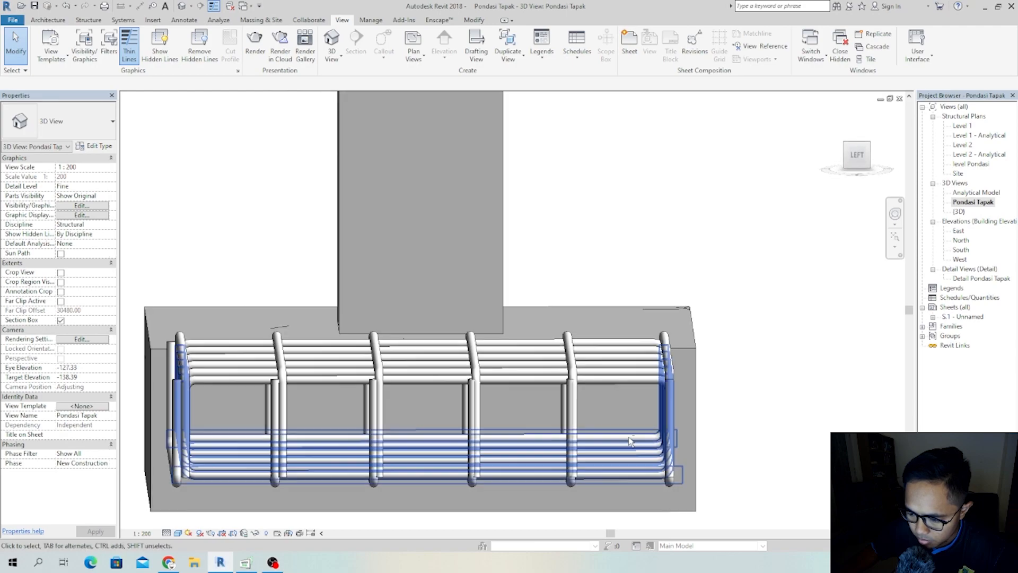
# - Move the last bar of the upper Type A rebar set slightly inward so it sits beside the lower end bar
pyautogui.click(575, 371)
pyautogui.keyDown('shift'); pyautogui.moveTo(518, 395); pyautogui.dragTo(523, 419, button='middle'); pyautogui.keyUp('shift')
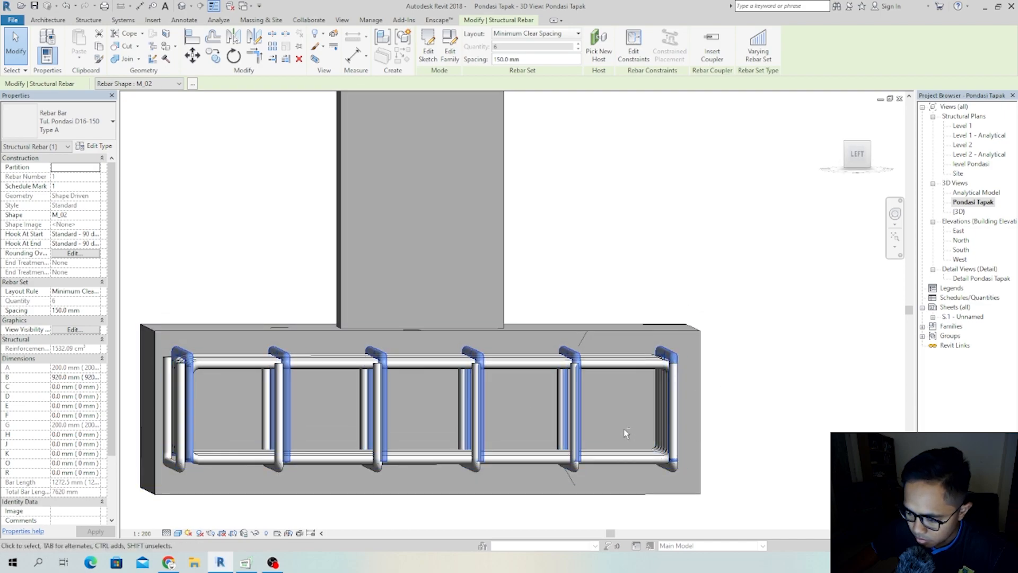
pyautogui.scroll(-2, 573, 421)
pyautogui.click(855, 155)
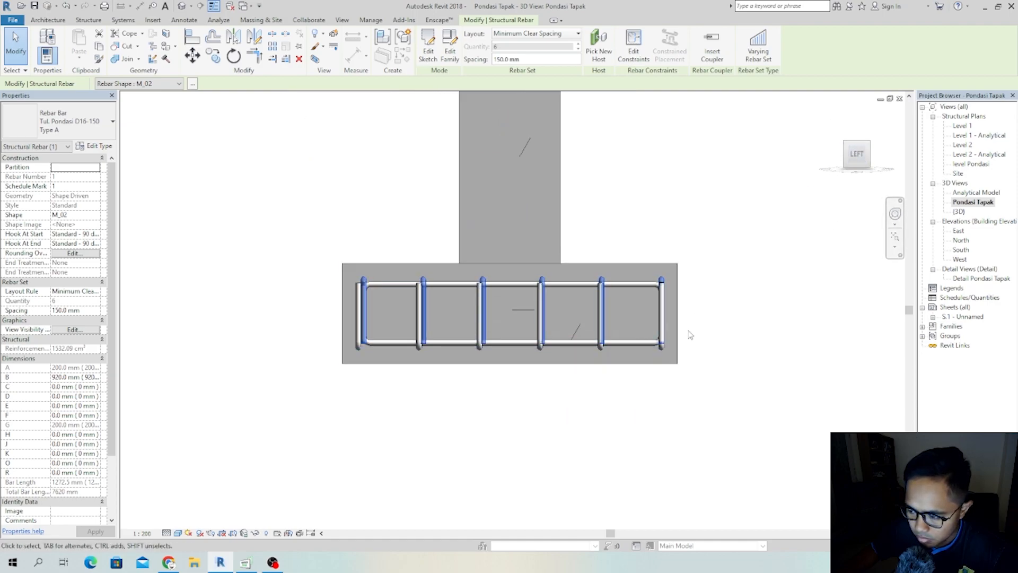
pyautogui.keyDown('shift'); pyautogui.moveTo(640, 329); pyautogui.dragTo(792, 306, button='middle'); pyautogui.keyUp('shift')
pyautogui.click(858, 155)
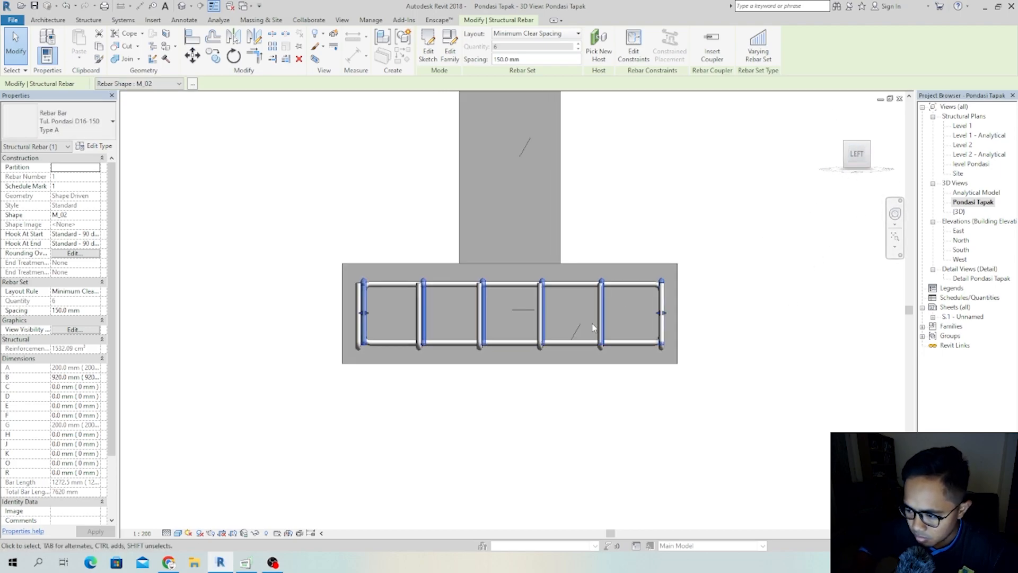
pyautogui.moveTo(660, 315); pyautogui.dragTo(657, 314)
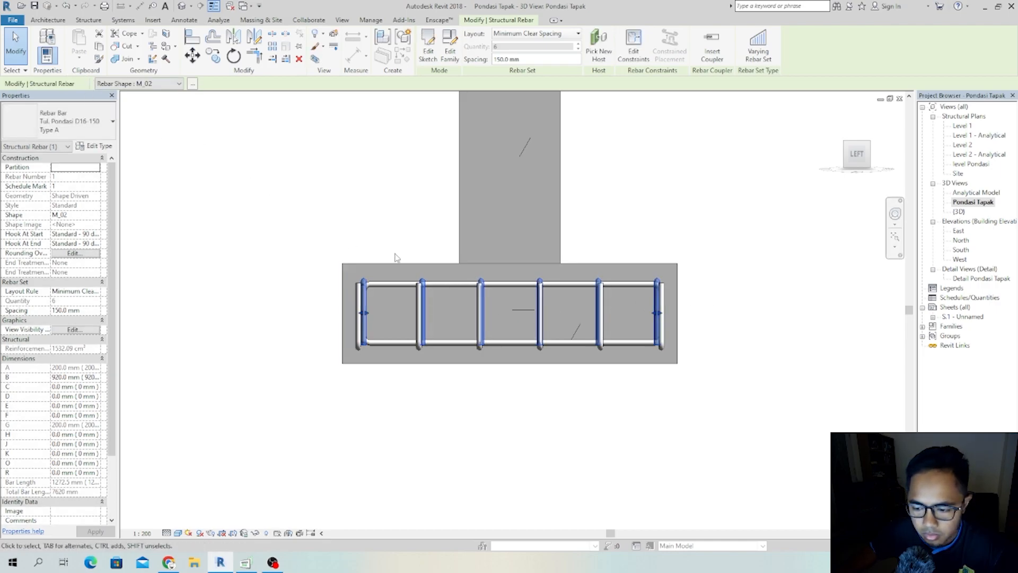
pyautogui.click(395, 237)
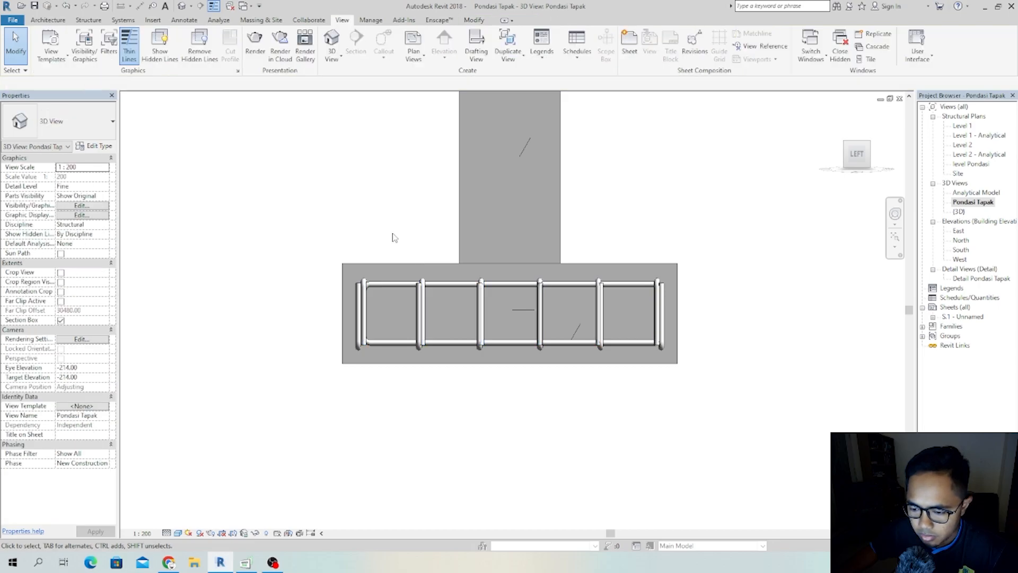
# - Examine the footing's rebar cage from several sides for overlaps between the upper and lower bars
pyautogui.click(355, 306)
pyautogui.keyDown('shift'); pyautogui.moveTo(494, 316); pyautogui.dragTo(340, 435, button='middle'); pyautogui.keyUp('shift')
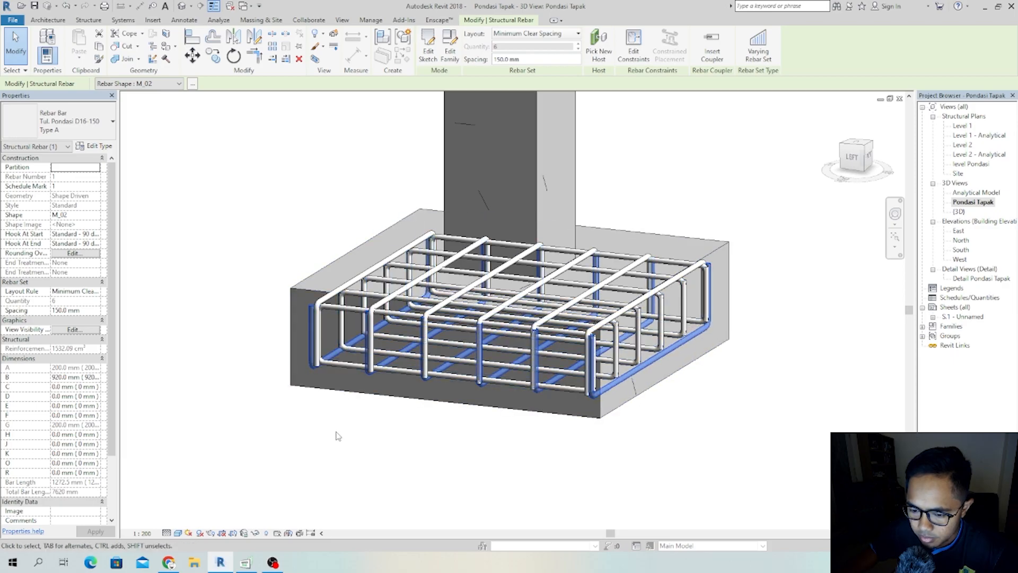
pyautogui.click(340, 436)
pyautogui.scroll(2, 514, 368)
pyautogui.keyDown('shift'); pyautogui.moveTo(514, 368); pyautogui.dragTo(472, 344, button='middle'); pyautogui.keyUp('shift')
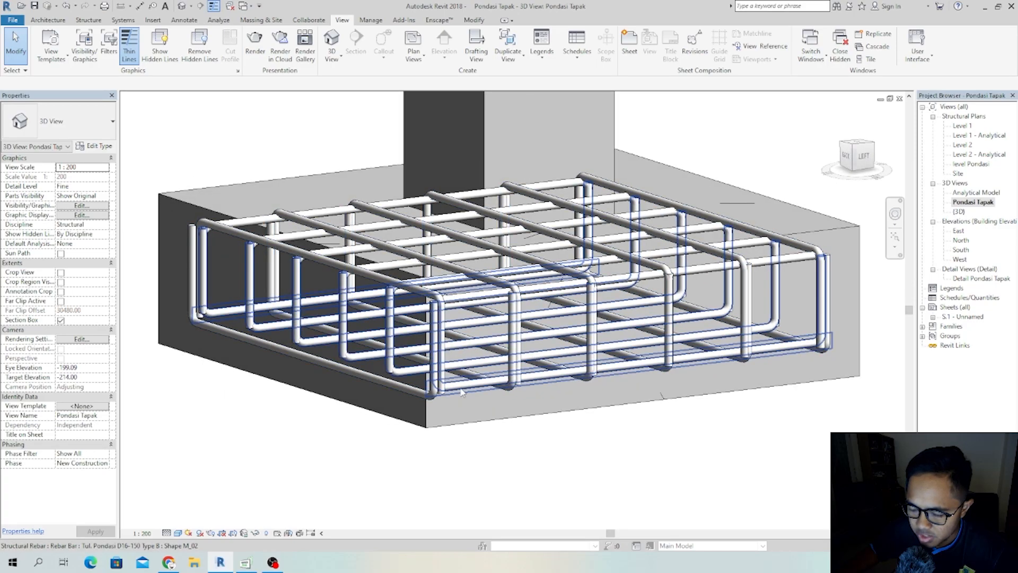
pyautogui.keyDown('shift'); pyautogui.moveTo(374, 376); pyautogui.dragTo(411, 337, button='middle'); pyautogui.keyUp('shift')
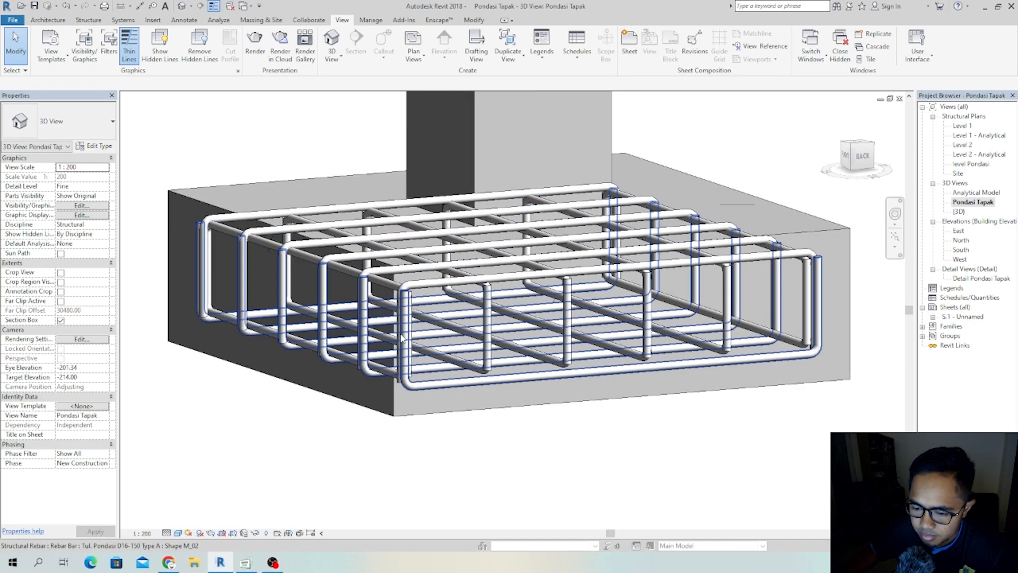
pyautogui.scroll(2, 400, 332)
pyautogui.keyDown('shift'); pyautogui.moveTo(309, 226); pyautogui.dragTo(421, 254, button='middle'); pyautogui.keyUp('shift')
# - From the right side view, nudge the upper Type A rebar set sideways five increments and back again
pyautogui.click(428, 256)
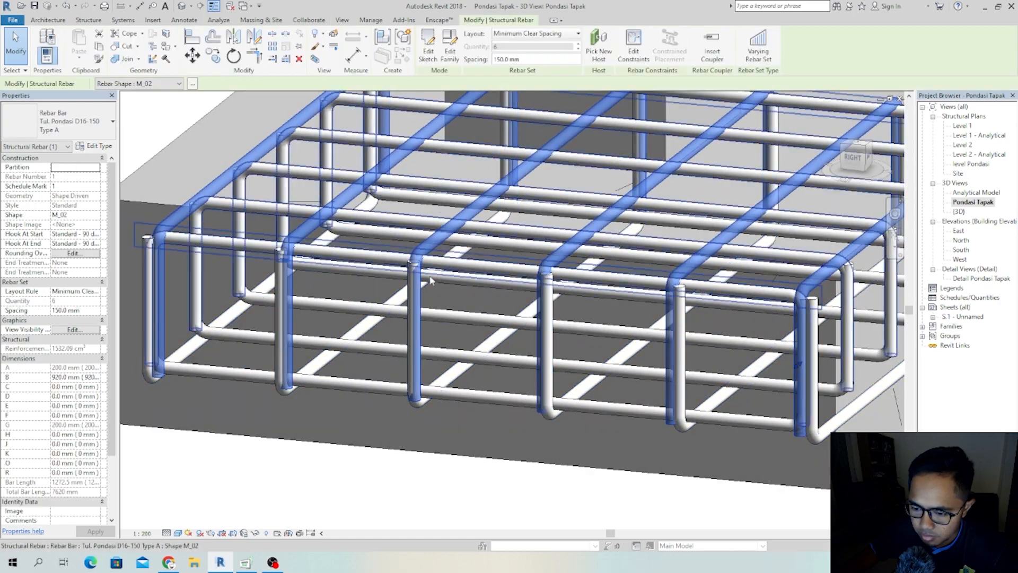
pyautogui.scroll(-2, 429, 256)
pyautogui.click(855, 159)
pyautogui.scroll(2, 571, 284)
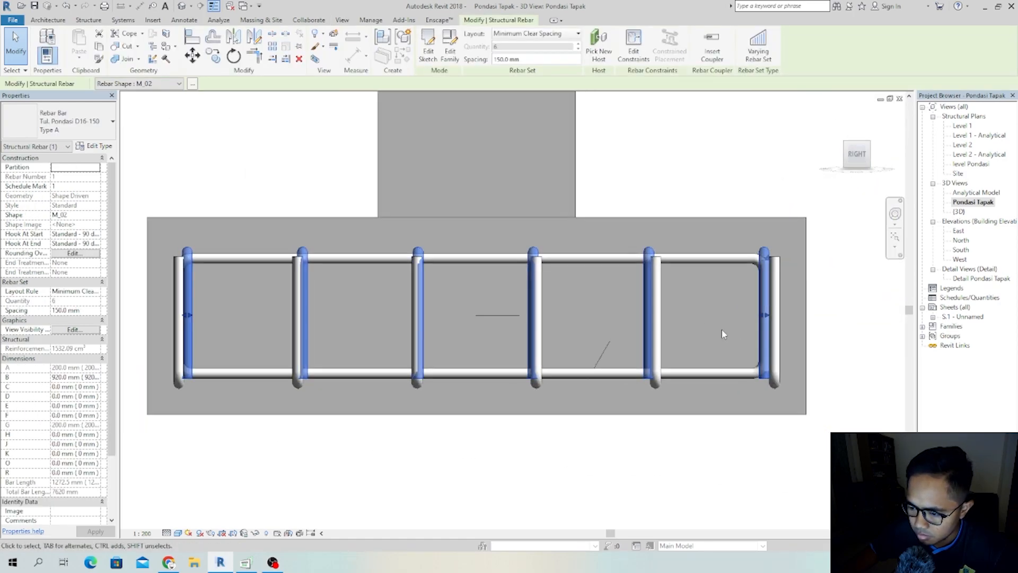
pyautogui.press('Right')
pyautogui.press('Right')
pyautogui.press('Right')
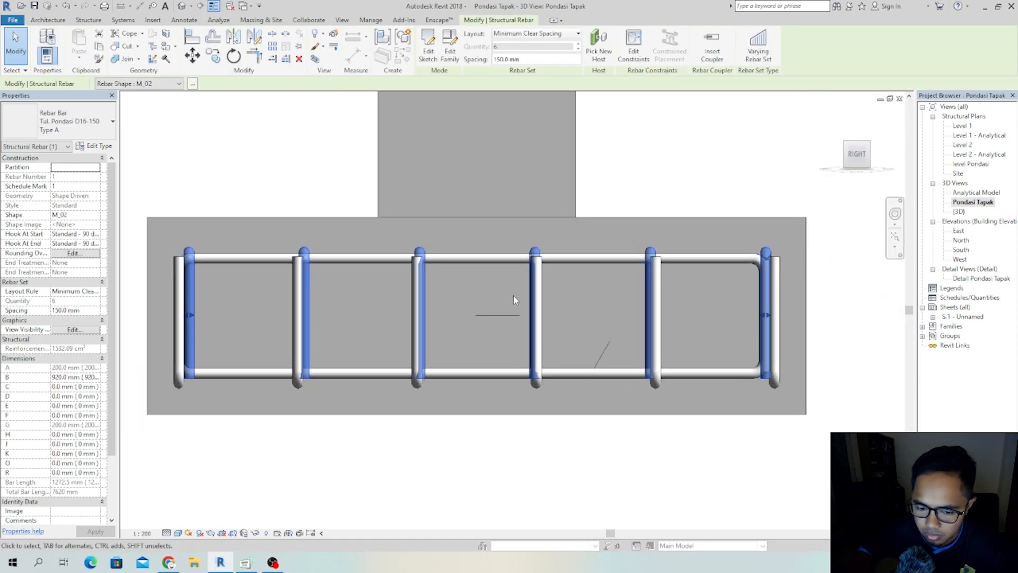
pyautogui.press('Right')
pyautogui.press('Right')
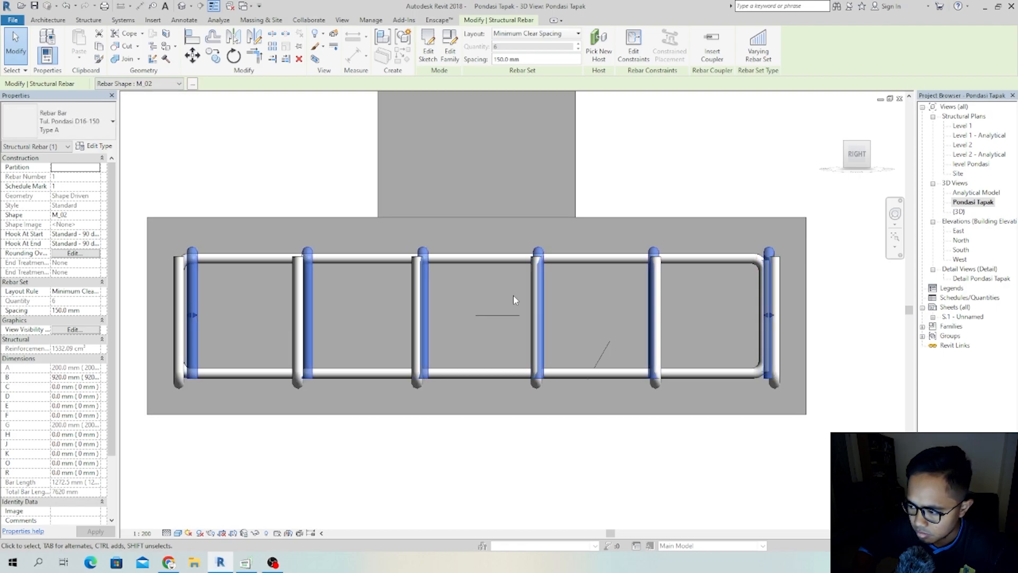
pyautogui.press('Left')
pyautogui.press('Left')
pyautogui.press('Left')
pyautogui.press('Left')
pyautogui.press('Left')
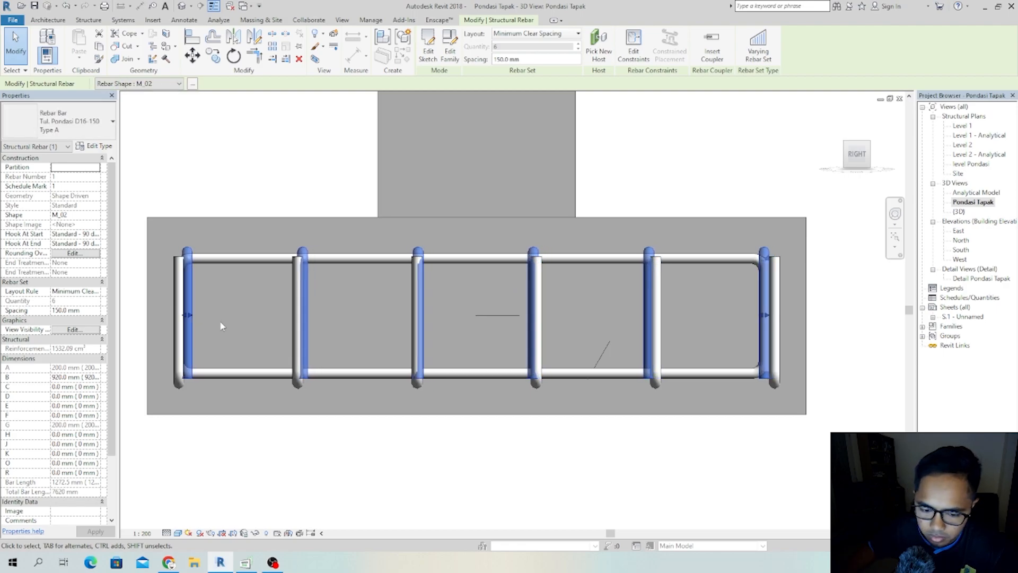
# - Nudge the lower Type A rebar set sideways by five increments so each bar stands beside its upper counterpart
pyautogui.click(297, 324)
pyautogui.press('Left')
pyautogui.press('Left')
pyautogui.press('Left')
pyautogui.press('Left')
pyautogui.press('Left')
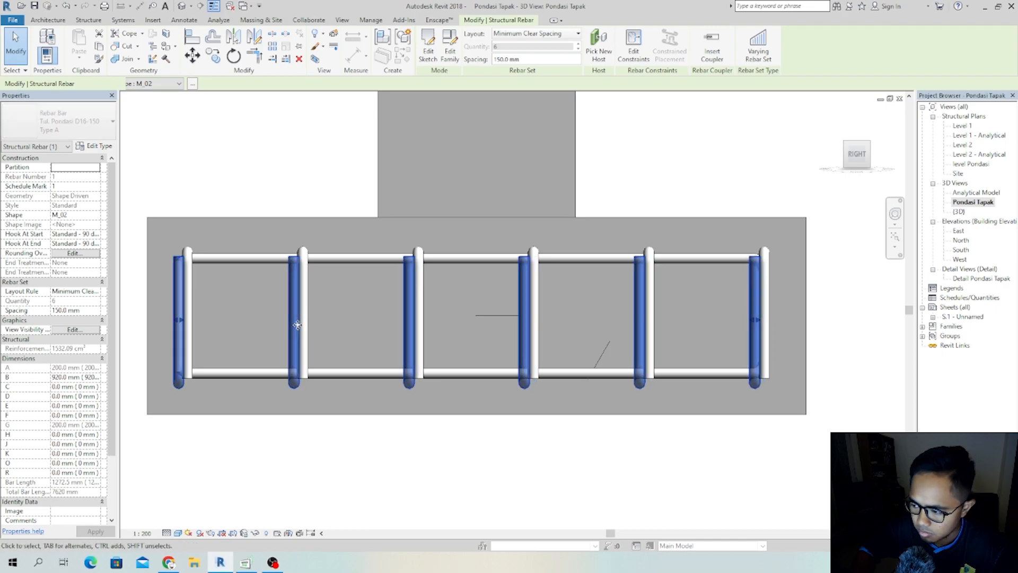
pyautogui.press('Escape')
# - From the back view, shift the first bar of the upper Type B rebar set slightly inward from the footing's side
pyautogui.keyDown('shift'); pyautogui.moveTo(654, 279); pyautogui.dragTo(541, 294, button='middle'); pyautogui.keyUp('shift')
pyautogui.scroll(2, 663, 266)
pyautogui.click(513, 409)
pyautogui.scroll(-2, 588, 335)
pyautogui.click(856, 154)
pyautogui.scroll(2, 478, 331)
pyautogui.moveTo(279, 310); pyautogui.dragTo(289, 311)
pyautogui.scroll(-1, 298, 290)
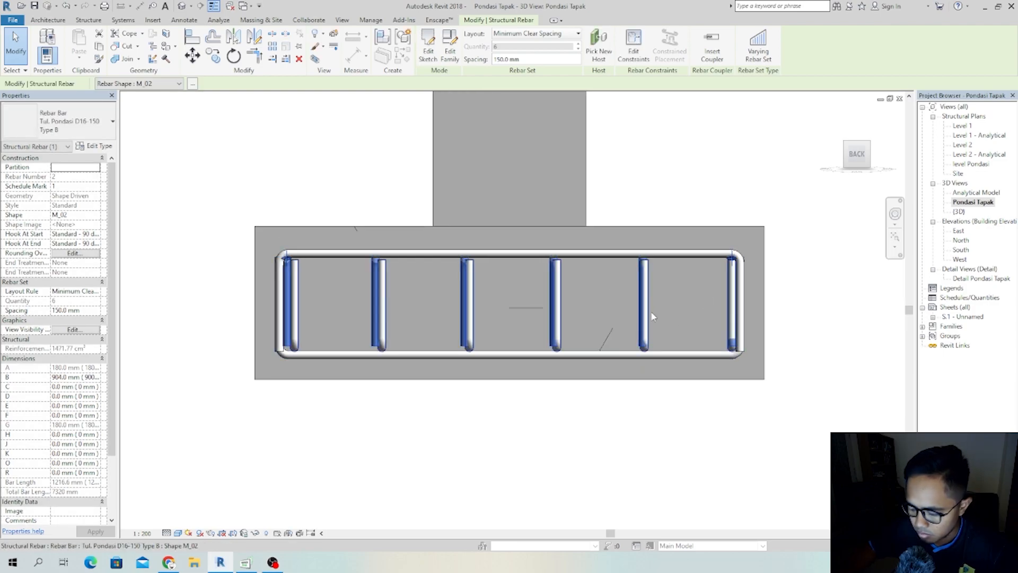
# - From the back view, shift the last bar of the upper Type B rebar set slightly inward from the footing's side
pyautogui.moveTo(733, 303); pyautogui.dragTo(724, 307)
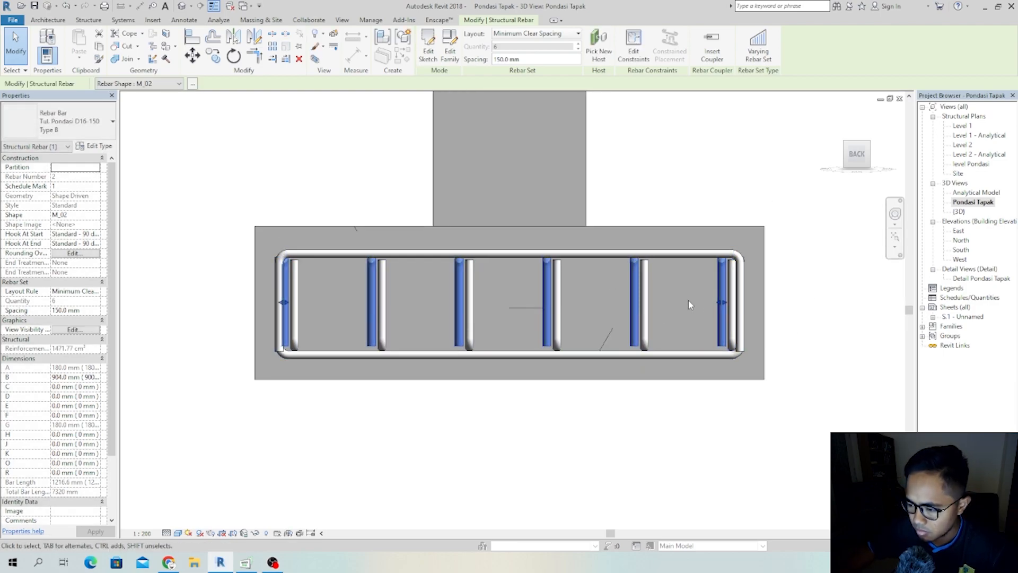
pyautogui.click(787, 228)
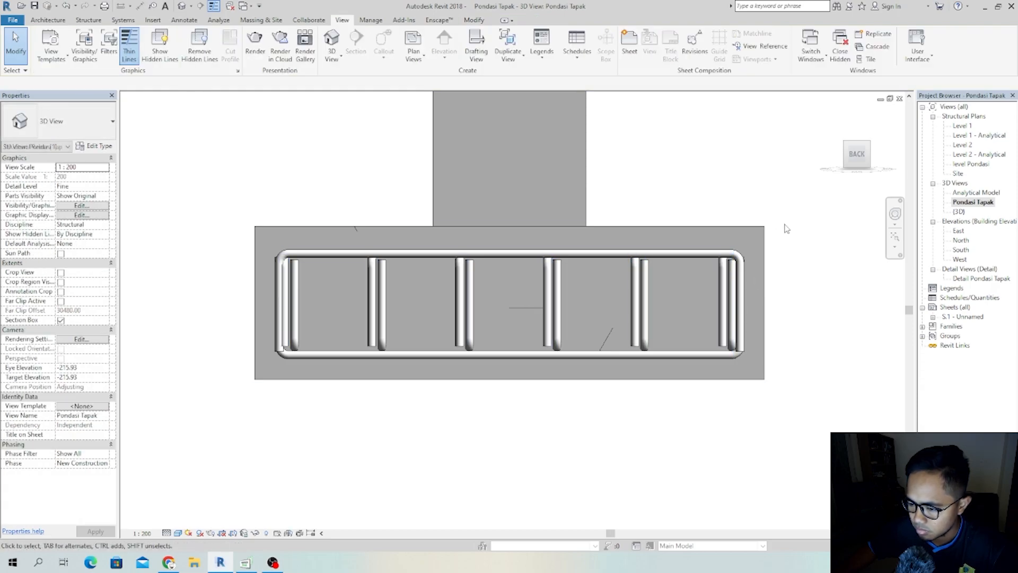
pyautogui.keyDown('shift'); pyautogui.moveTo(751, 270); pyautogui.dragTo(856, 302, button='middle'); pyautogui.keyUp('shift')
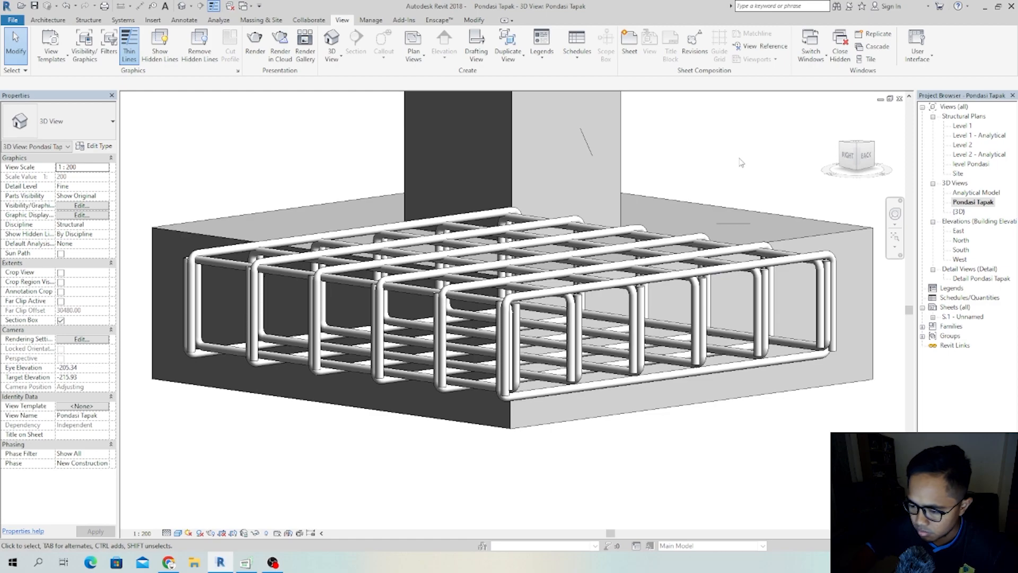
# - Override the upper Type A rebar set's graphics by element in this view, with a yellow surface pattern colour
pyautogui.moveTo(615, 312); pyautogui.dragTo(481, 317, button='middle')
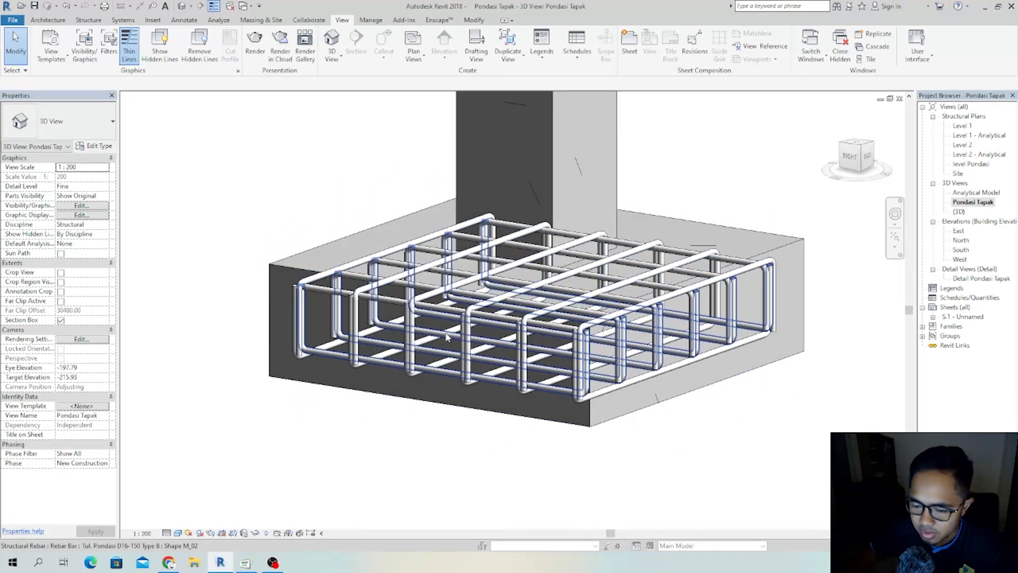
pyautogui.scroll(-1, 727, 407)
pyautogui.scroll(2, 743, 372)
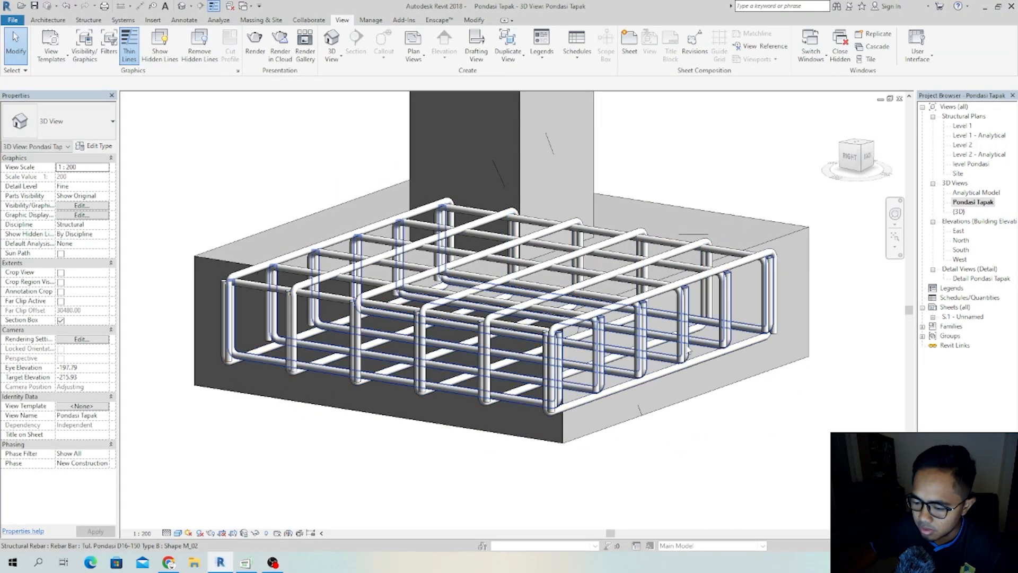
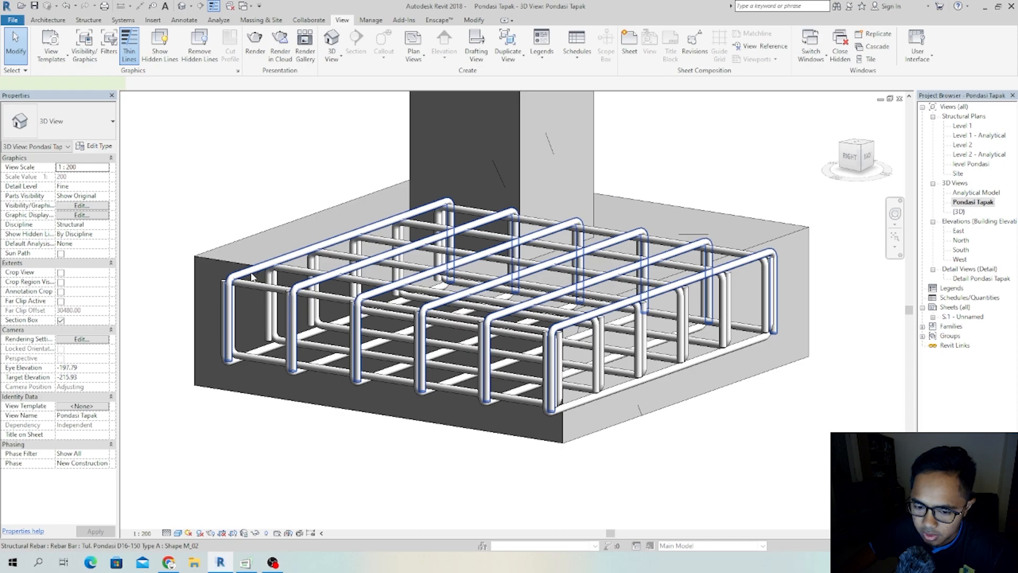
pyautogui.click(253, 277)
pyautogui.rightClick(254, 274)
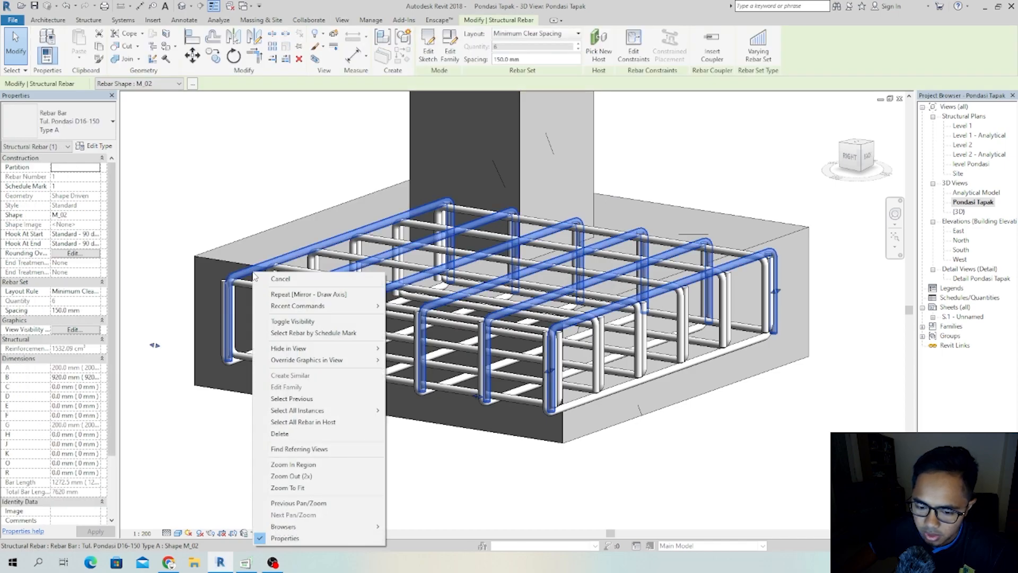
pyautogui.moveTo(326, 362)
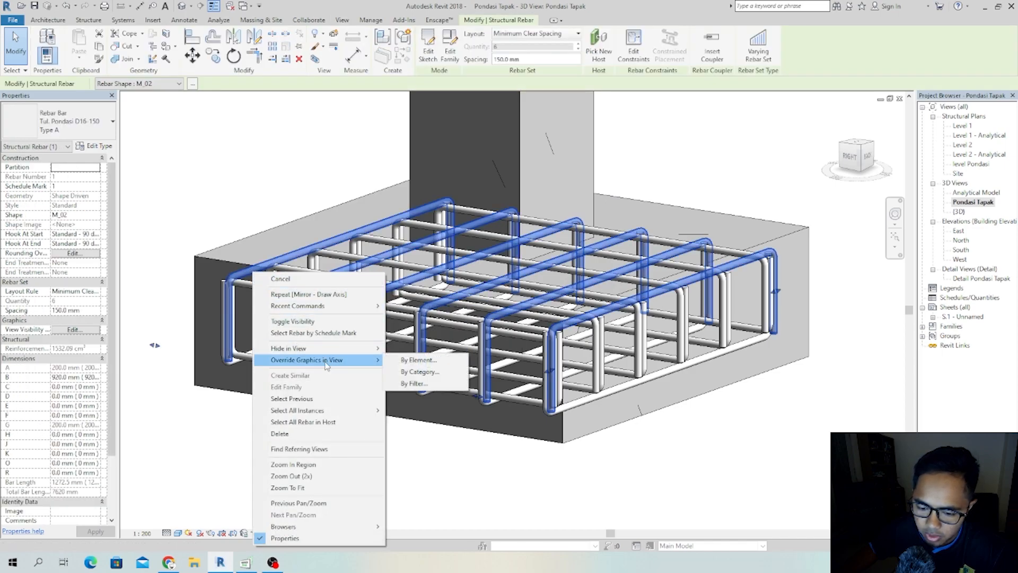
pyautogui.click(418, 360)
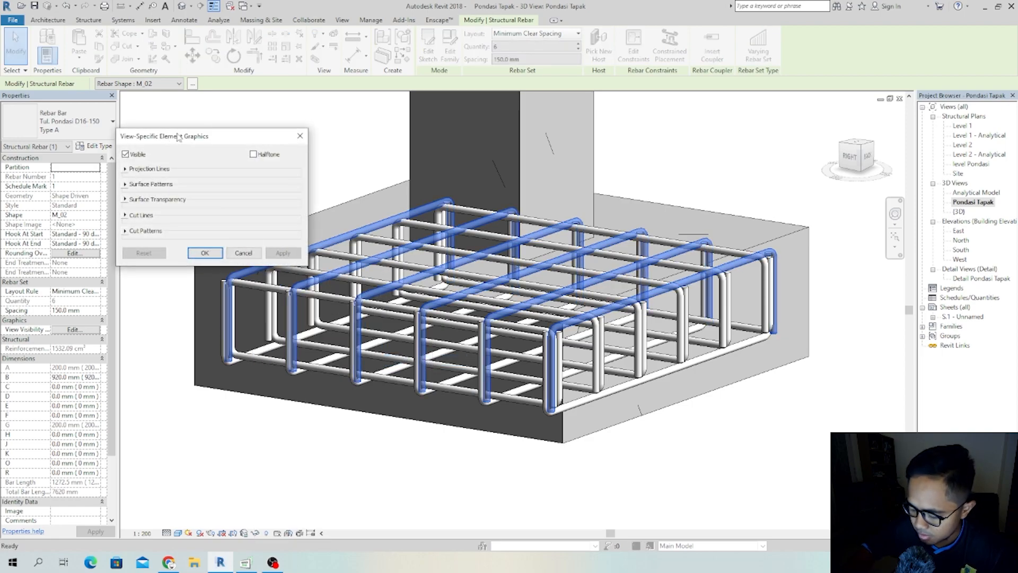
pyautogui.click(125, 185)
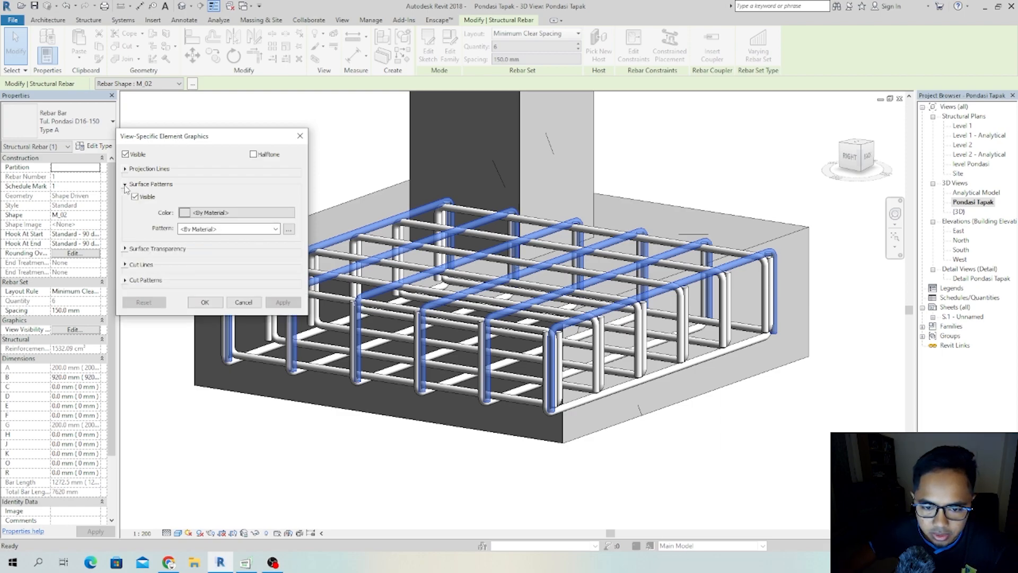
pyautogui.click(222, 212)
pyautogui.click(256, 293)
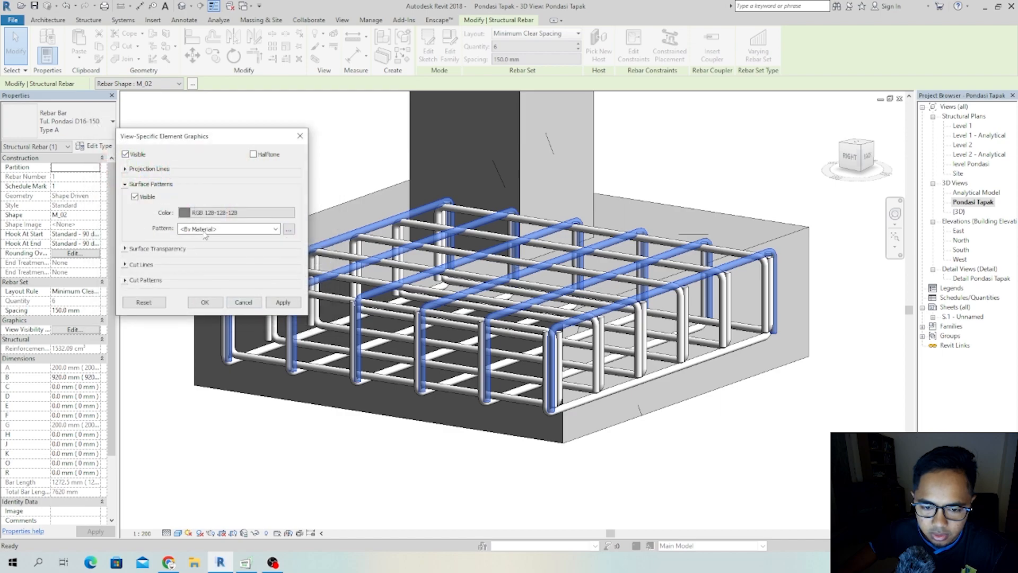
pyautogui.click(206, 231)
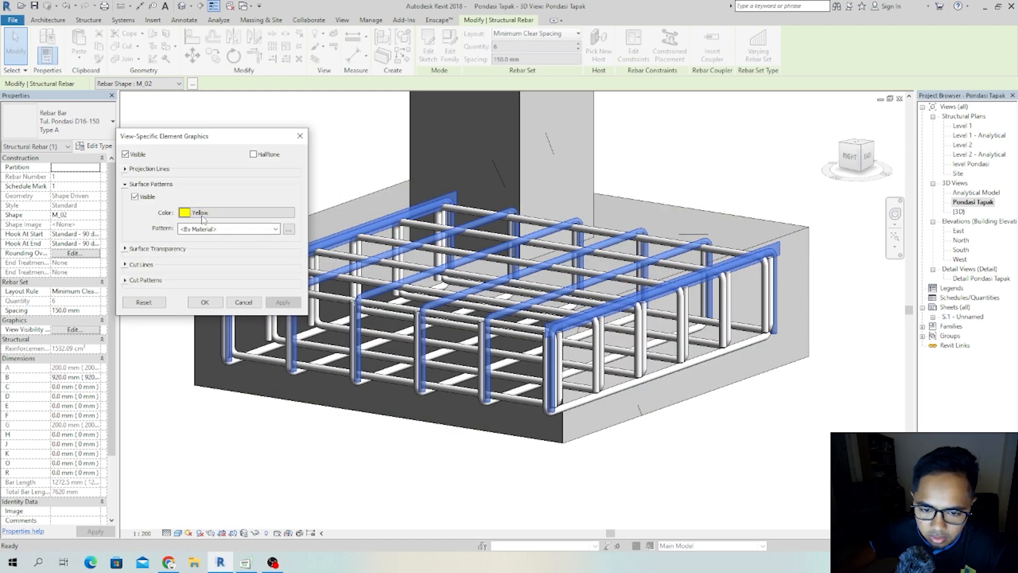
# - Set the upper Type A rebar set's surface pattern to Solid fill and apply the override
pyautogui.click(189, 232)
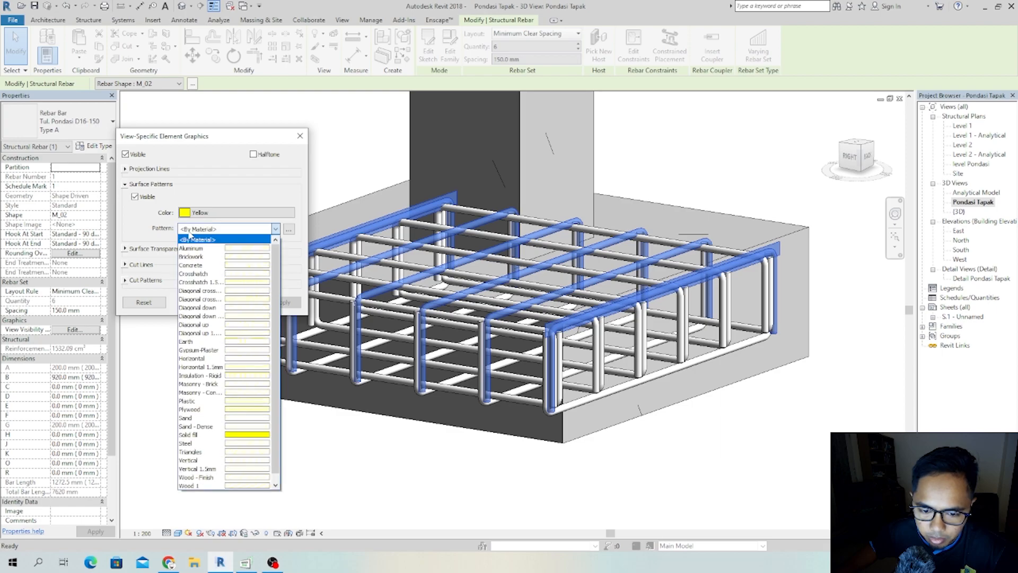
pyautogui.click(232, 435)
pyautogui.click(281, 304)
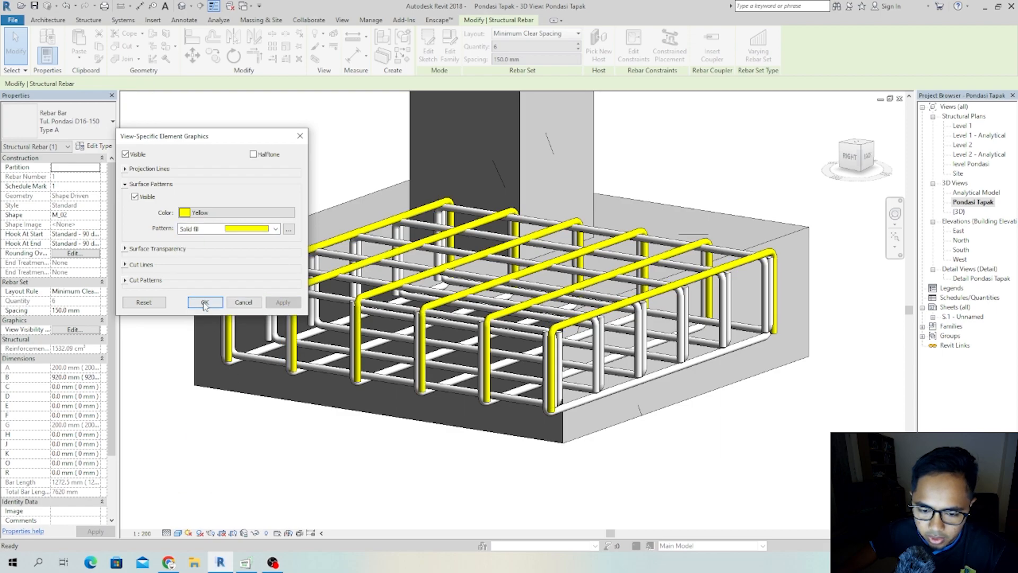
pyautogui.click(205, 304)
pyautogui.press('Escape')
# - Override the upper Type B rebar set's graphics by element, with surface pattern colour RGB 128-255-000
pyautogui.keyDown('shift'); pyautogui.moveTo(238, 376); pyautogui.dragTo(225, 350, button='middle'); pyautogui.keyUp('shift')
pyautogui.click(250, 278)
pyautogui.keyDown('shift'); pyautogui.moveTo(265, 384); pyautogui.dragTo(328, 387, button='middle'); pyautogui.keyUp('shift')
pyautogui.rightClick(283, 288)
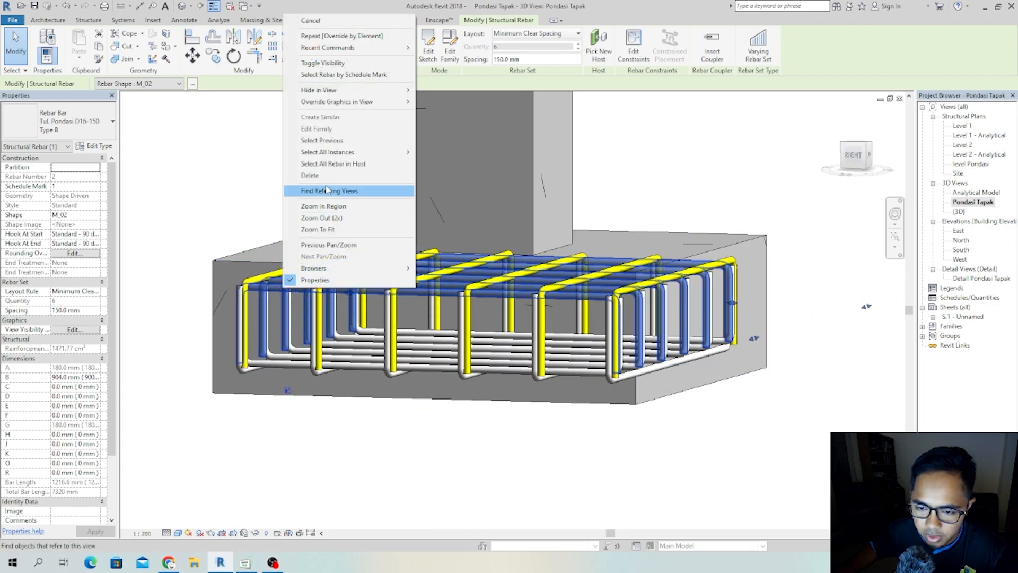
pyautogui.moveTo(363, 103)
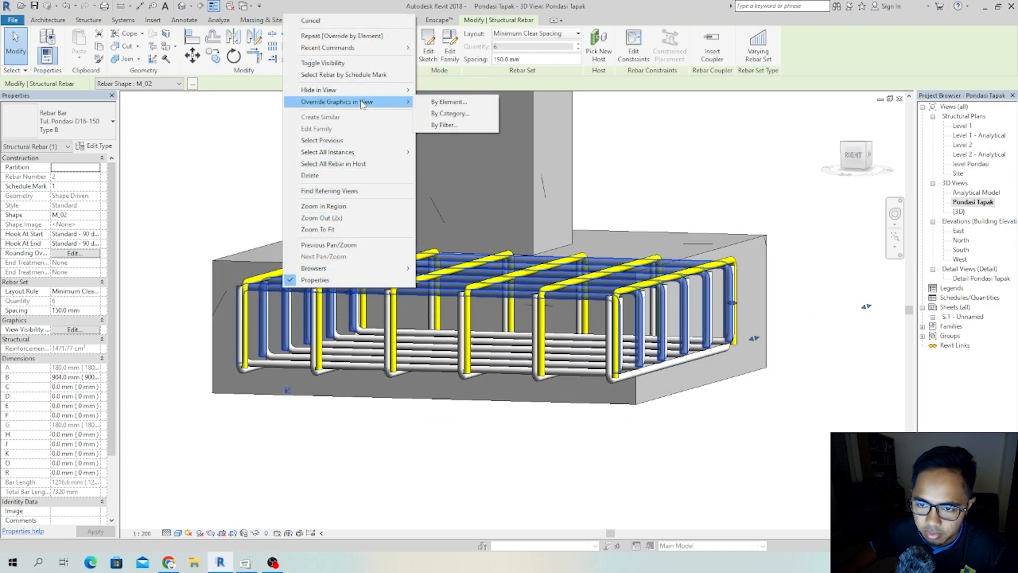
pyautogui.click(458, 105)
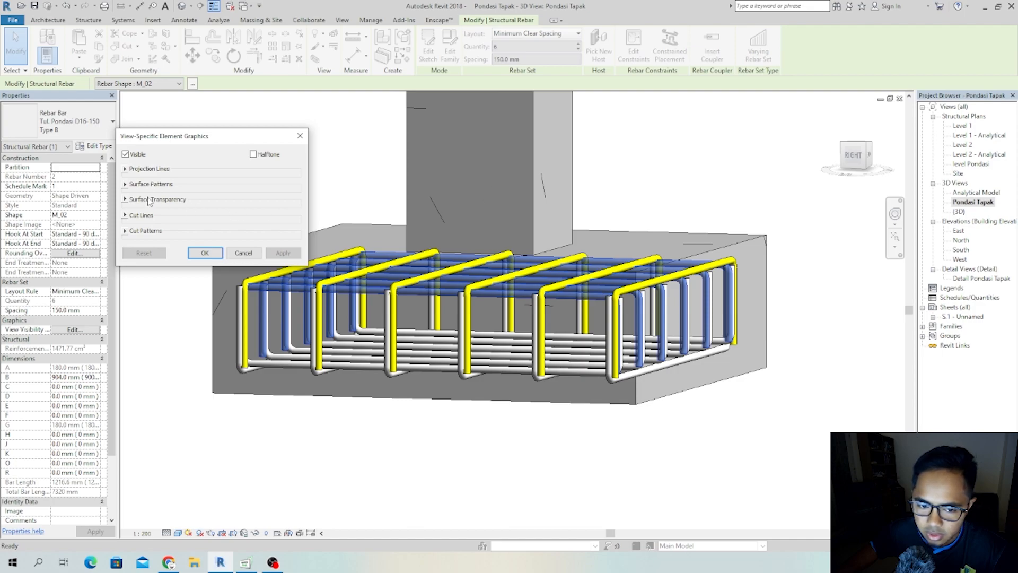
pyautogui.click(125, 184)
pyautogui.click(200, 213)
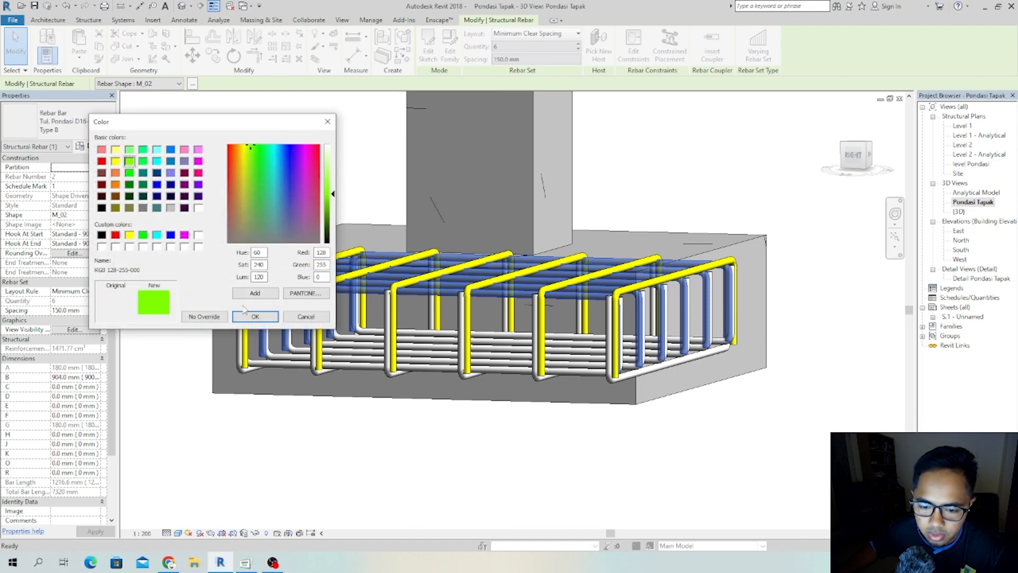
pyautogui.click(251, 317)
# - Set the upper Type B rebar set's surface pattern to Solid fill and apply the override
pyautogui.click(196, 229)
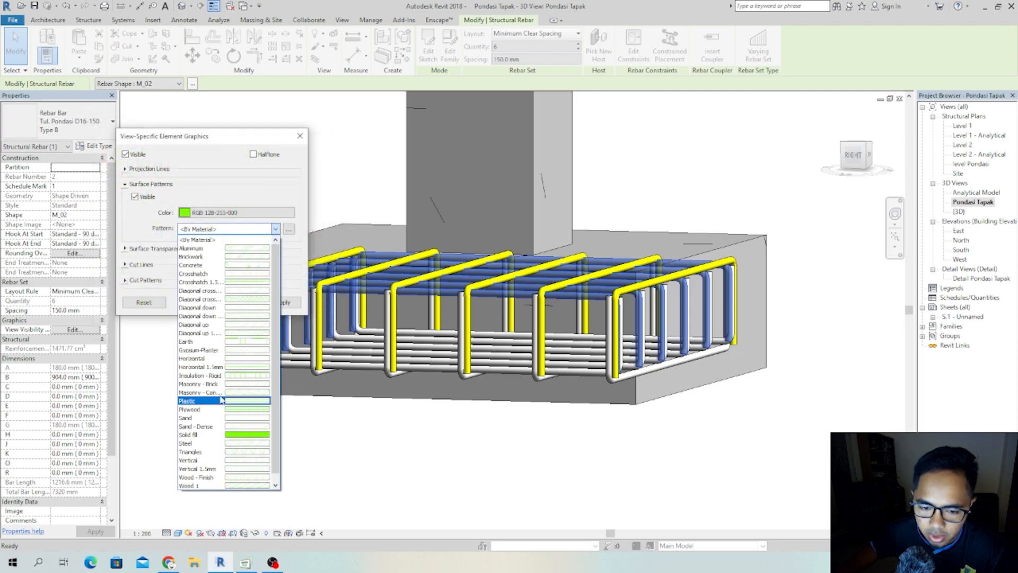
pyautogui.click(243, 436)
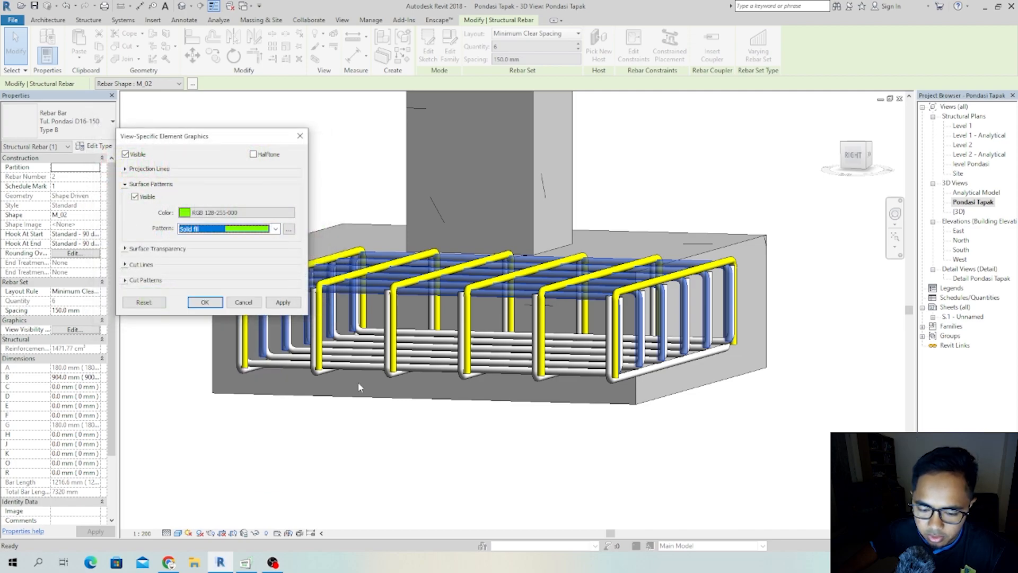
pyautogui.click(283, 302)
pyautogui.click(205, 302)
pyautogui.click(262, 450)
# - Override the lower Type B rebar set's graphics by element, with a Solid fill surface pattern
pyautogui.keyDown('shift'); pyautogui.moveTo(261, 451); pyautogui.dragTo(261, 375, button='middle'); pyautogui.keyUp('shift')
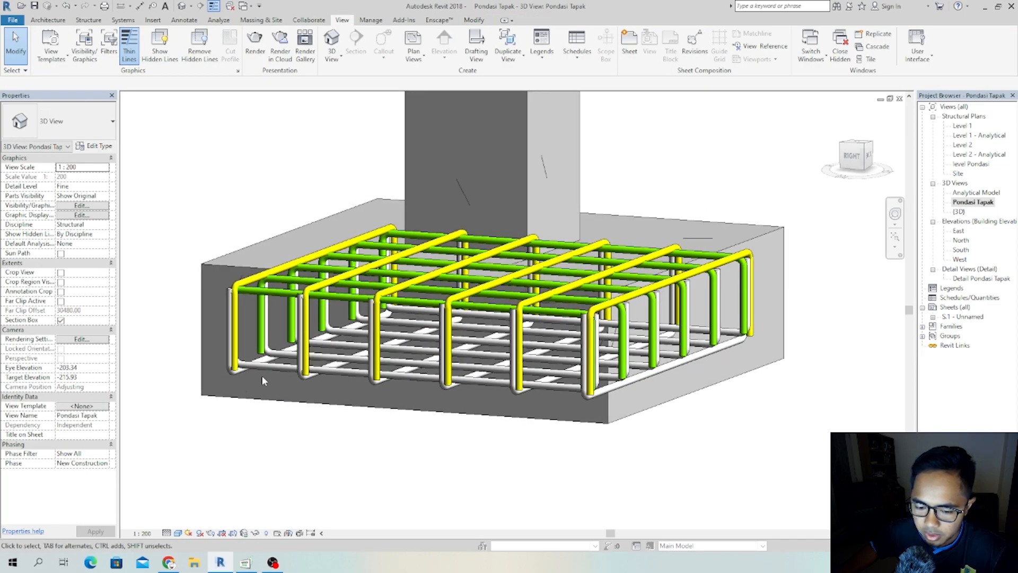
pyautogui.click(269, 369)
pyautogui.rightClick(275, 364)
pyautogui.moveTo(311, 181)
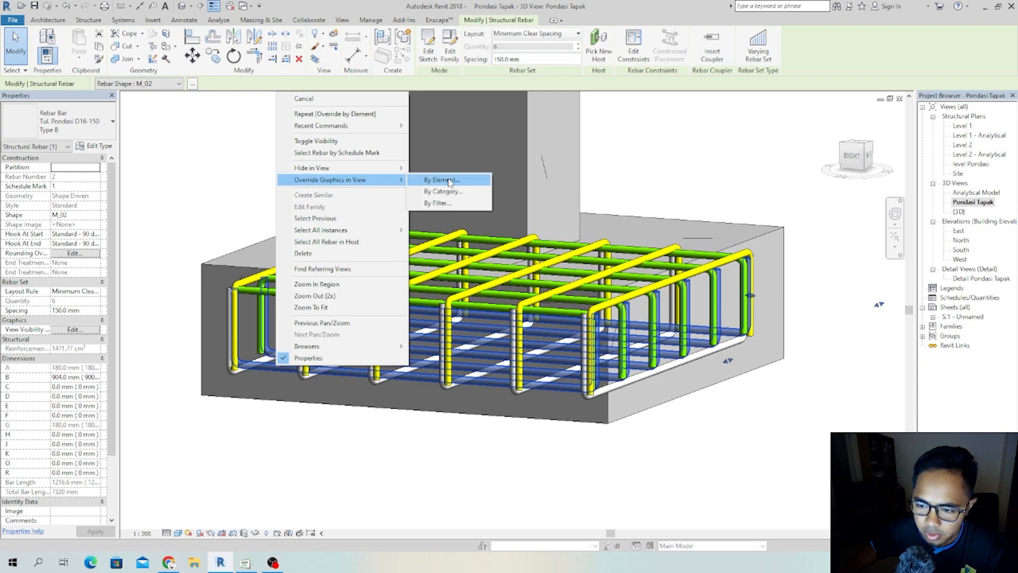
pyautogui.click(448, 181)
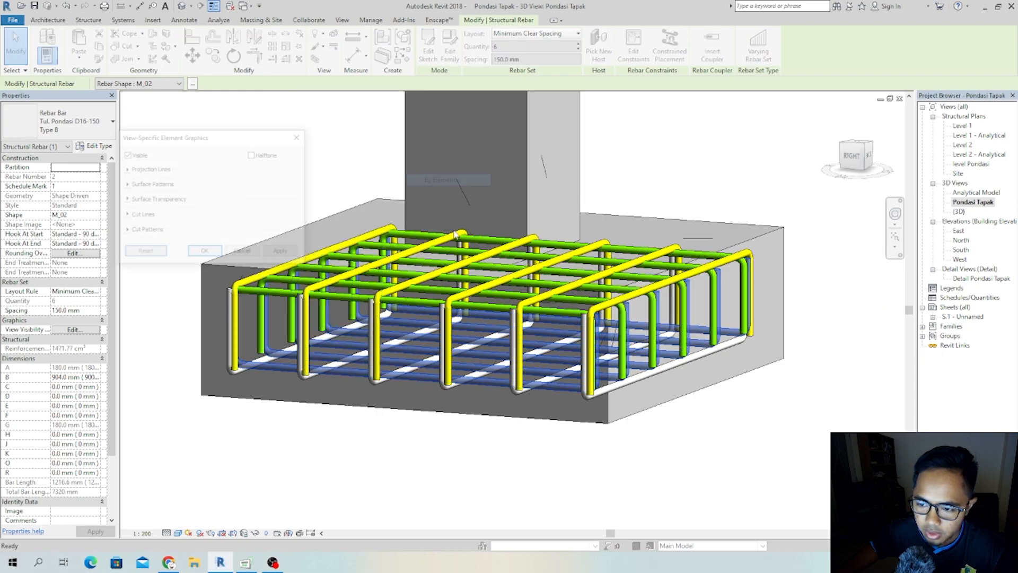
pyautogui.click(125, 184)
pyautogui.click(271, 230)
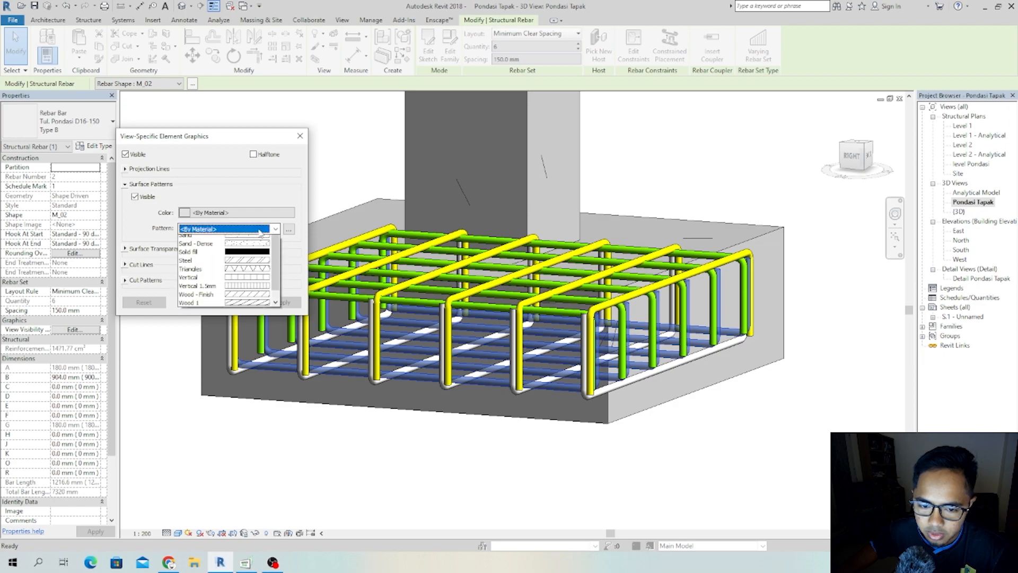
pyautogui.click(247, 435)
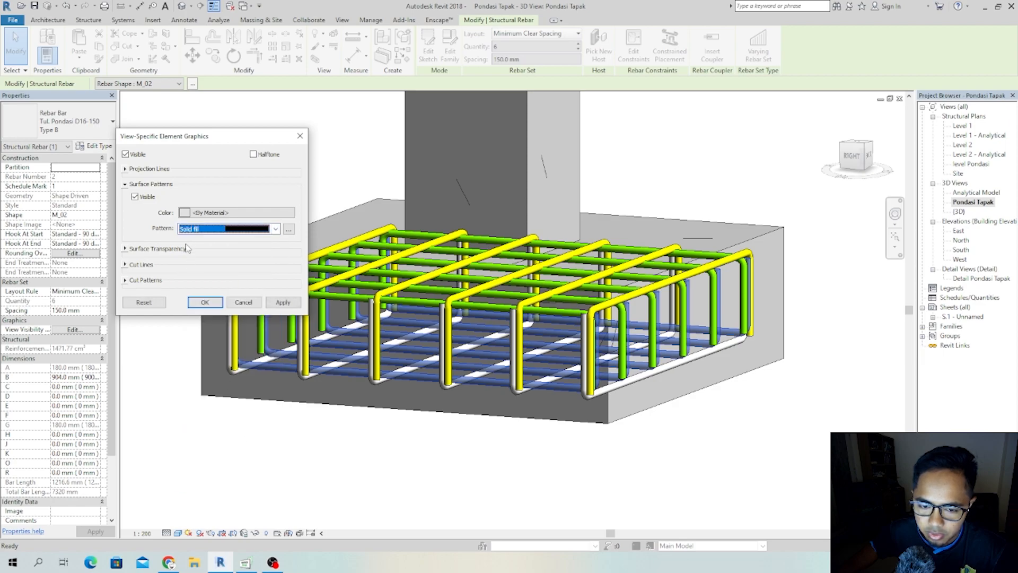
# - Set the lower Type B rebar set's surface pattern colour to red and apply the override
pyautogui.click(190, 212)
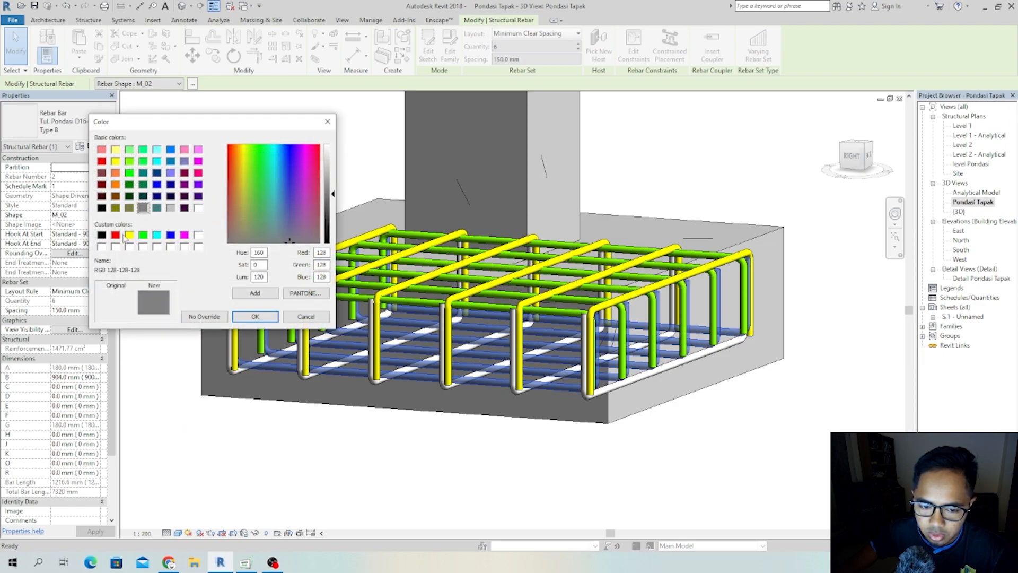
pyautogui.click(255, 317)
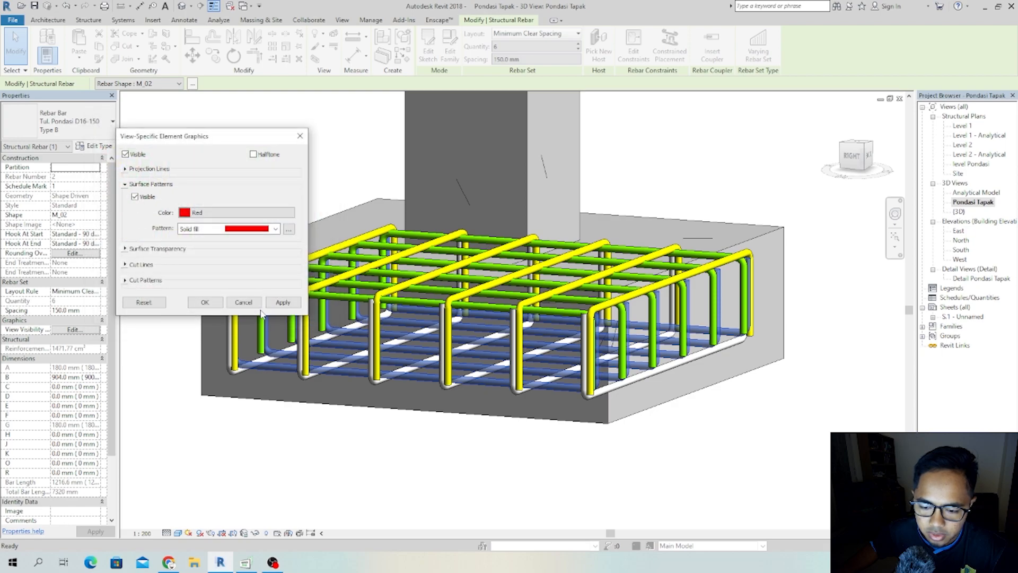
pyautogui.click(282, 306)
pyautogui.click(206, 302)
pyautogui.click(228, 429)
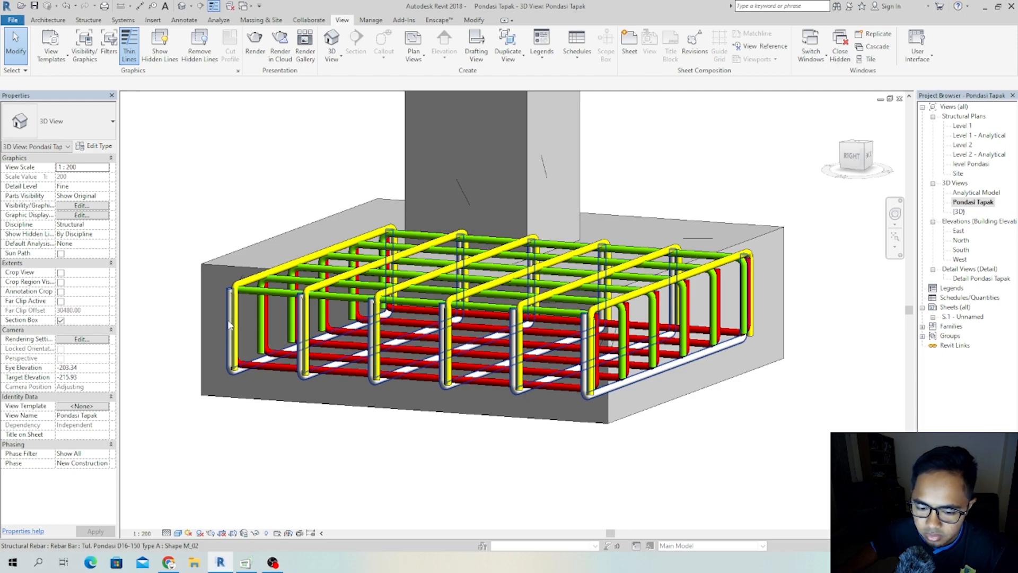
# - Examine the colour-coded rebar cage in the footing from several angles
pyautogui.keyDown('shift'); pyautogui.moveTo(228, 325); pyautogui.dragTo(212, 364, button='middle'); pyautogui.keyUp('shift')
pyautogui.scroll(-2, 438, 392)
pyautogui.keyDown('shift'); pyautogui.moveTo(438, 392); pyautogui.dragTo(477, 402, button='middle'); pyautogui.keyUp('shift')
pyautogui.scroll(3, 654, 309)
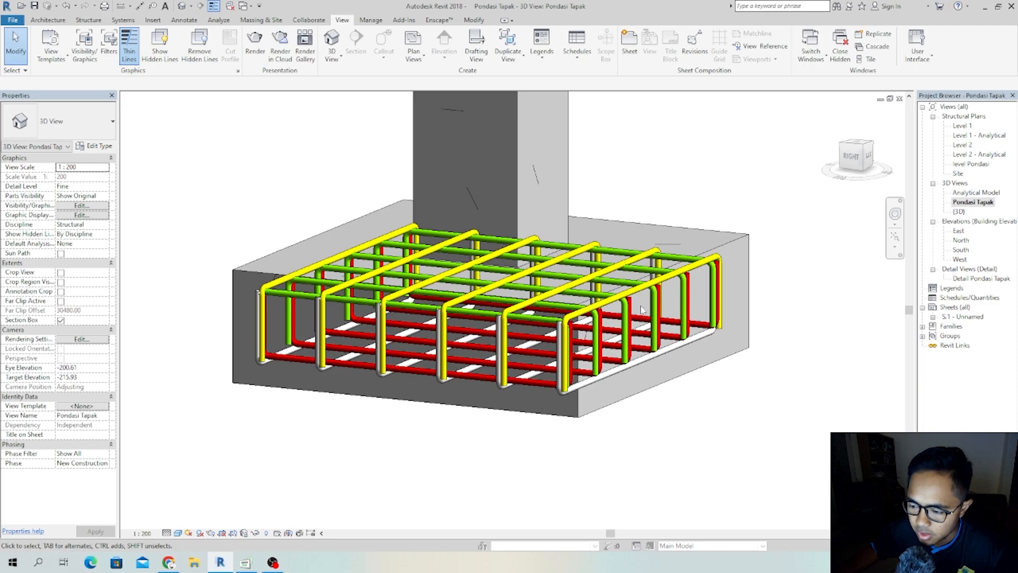
pyautogui.scroll(-1, 517, 419)
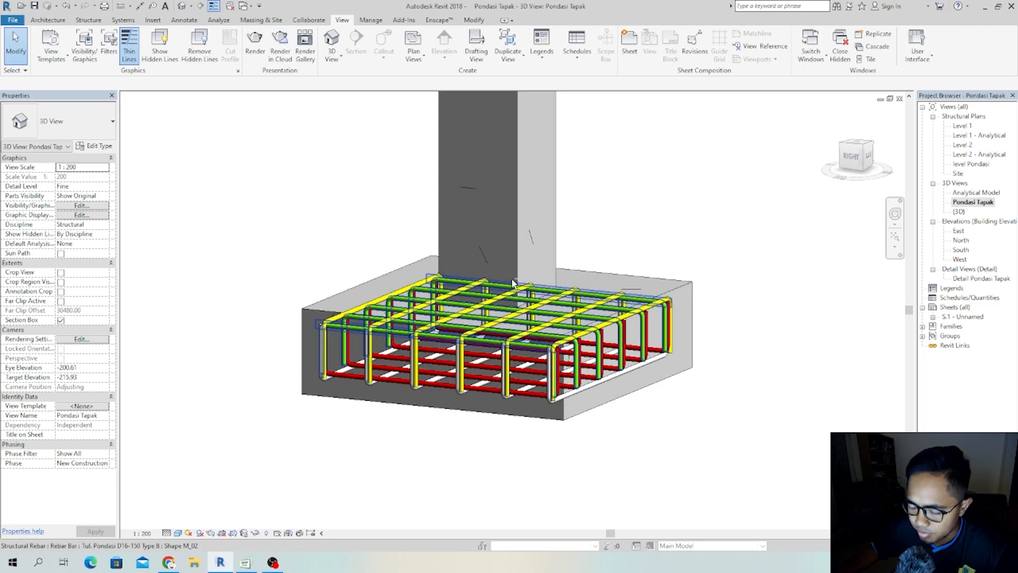
pyautogui.keyDown('shift'); pyautogui.moveTo(498, 288); pyautogui.dragTo(597, 288, button='middle'); pyautogui.keyUp('shift')
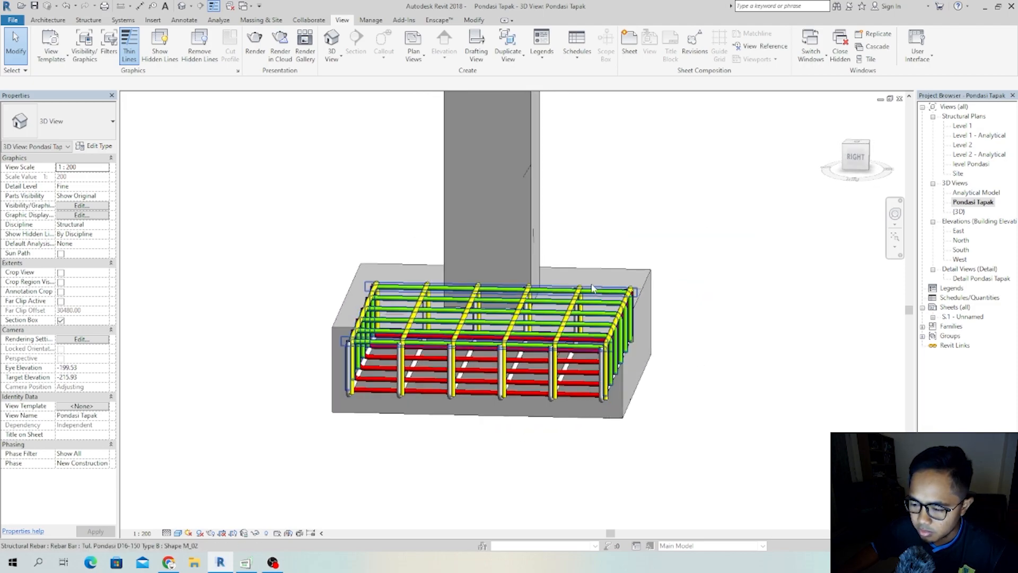
pyautogui.scroll(-3, 562, 291)
pyautogui.scroll(1, 576, 256)
pyautogui.scroll(4, 507, 346)
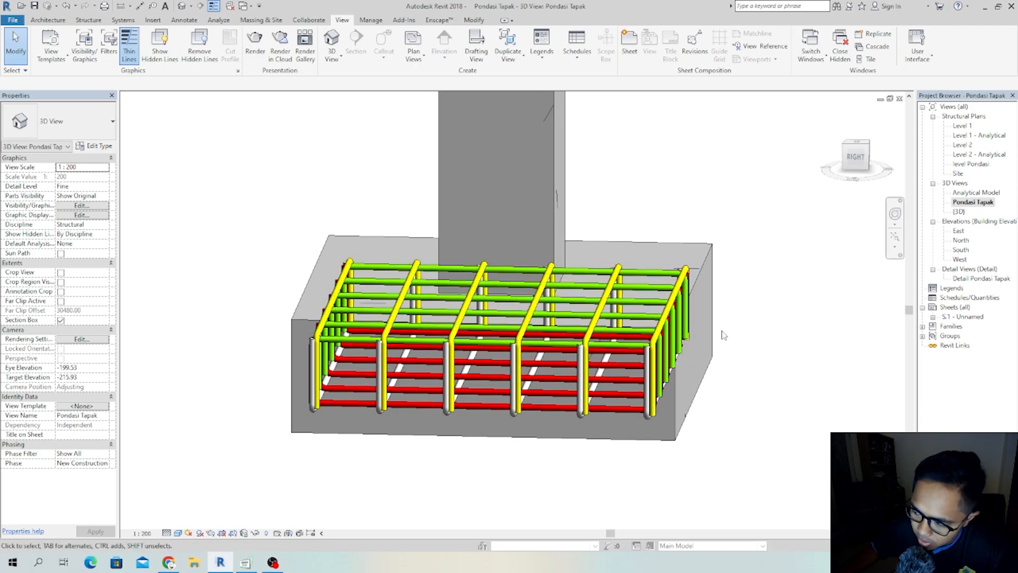
# - Open sheet S.1 - Unnamed
pyautogui.click(933, 317)
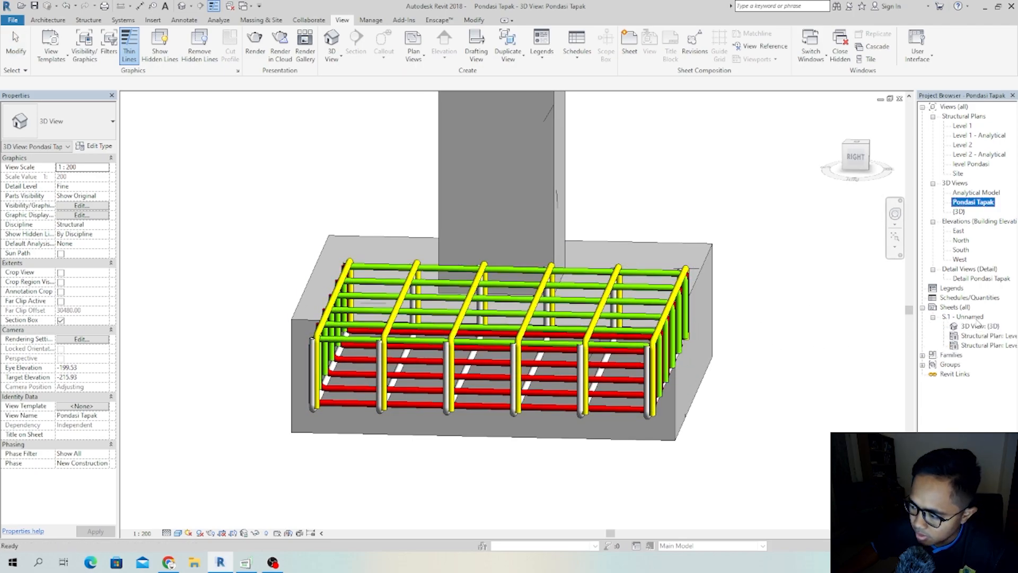
pyautogui.click(933, 317)
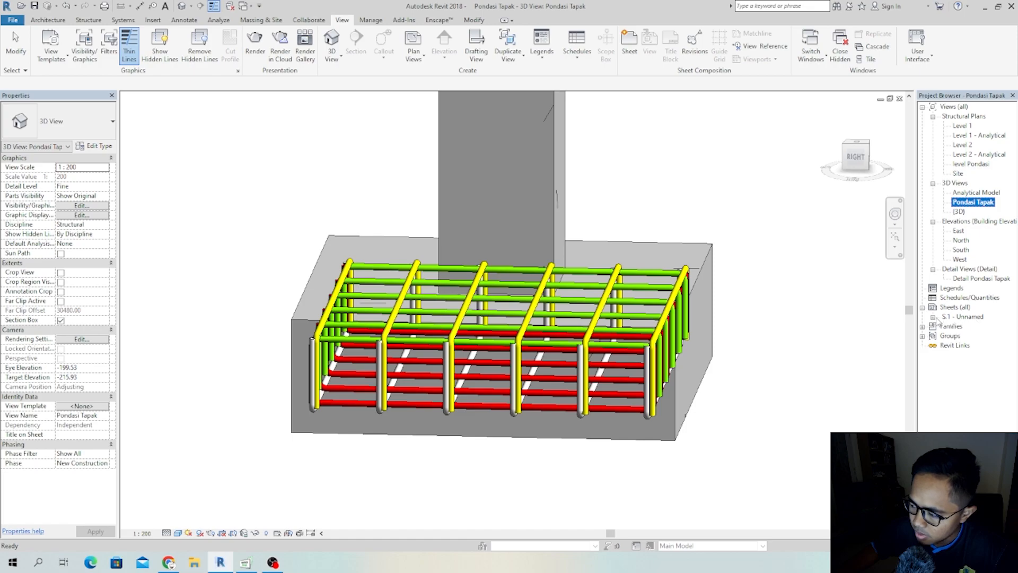
pyautogui.doubleClick(965, 319)
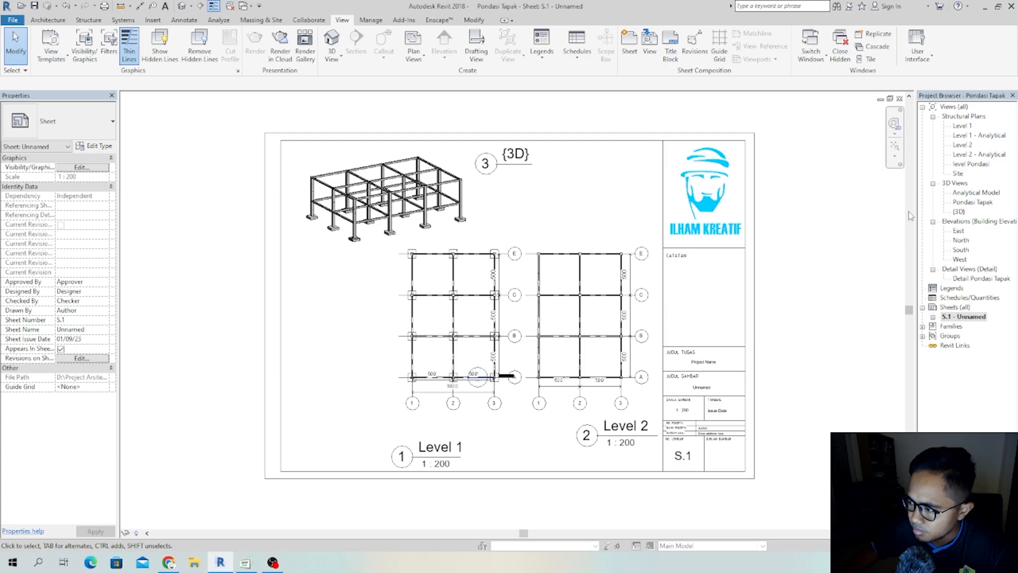
# - Open the Detail Pondasi Tapak detail view
pyautogui.click(972, 202)
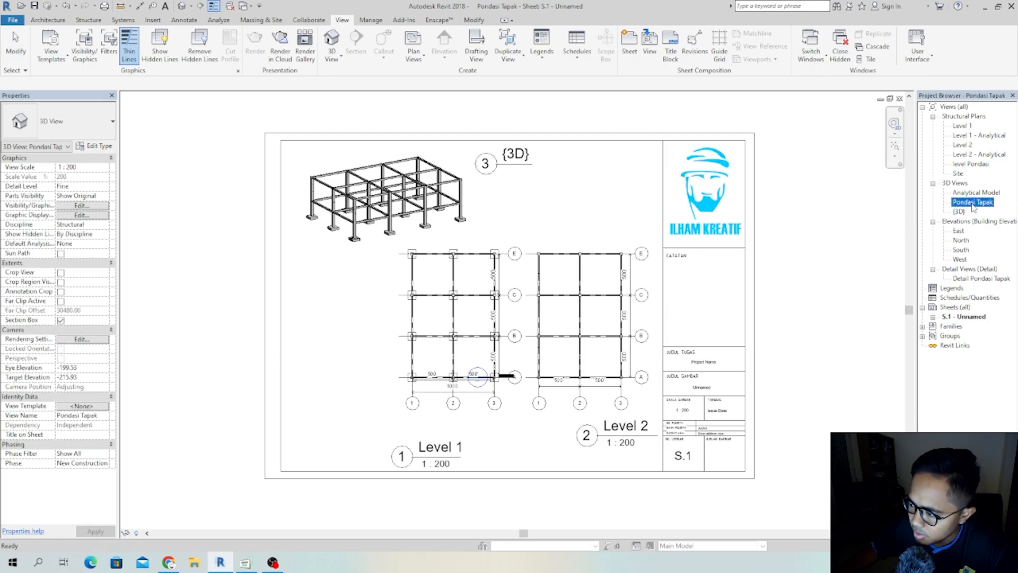
pyautogui.doubleClick(970, 278)
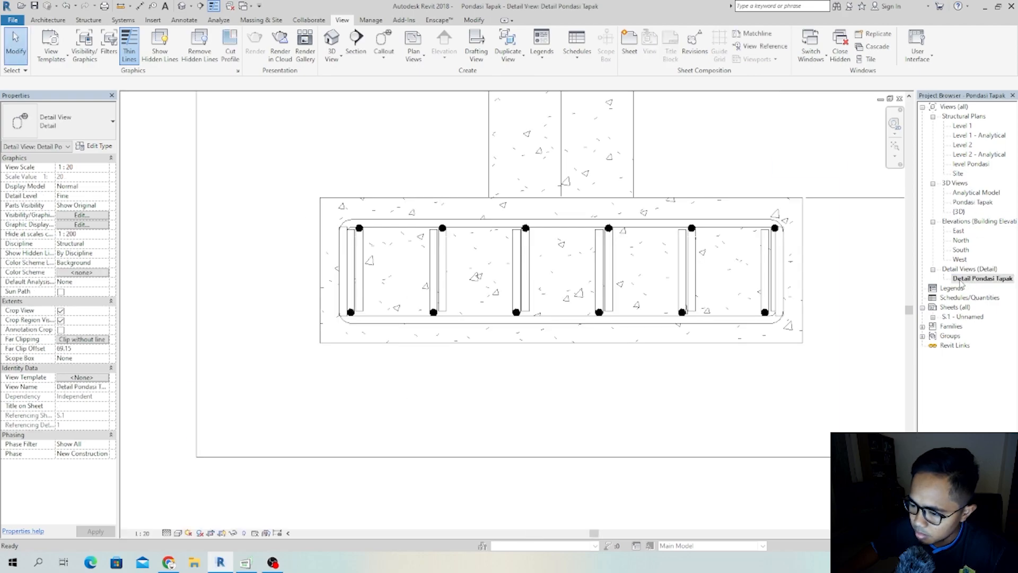
pyautogui.scroll(-4, 558, 266)
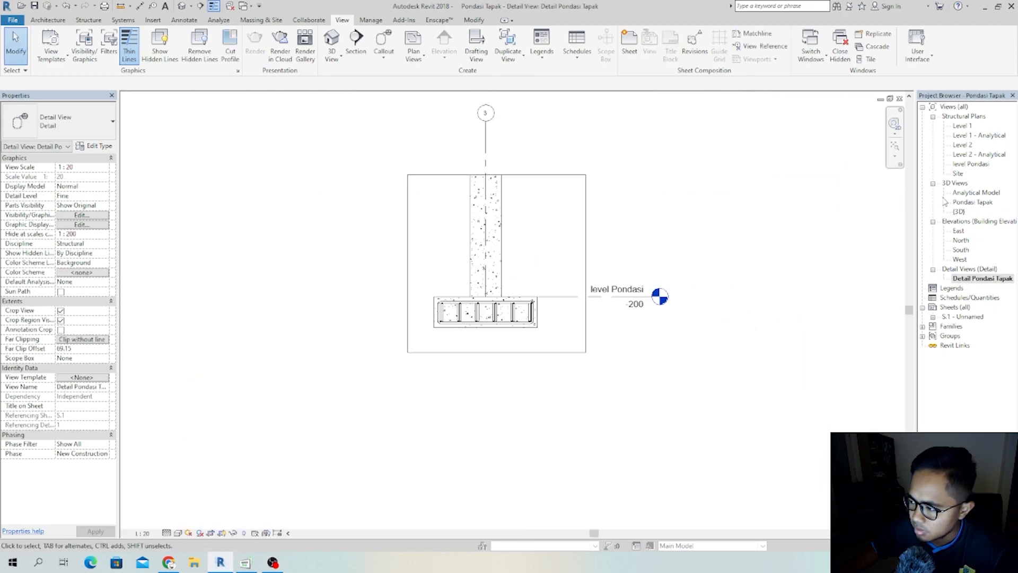
# - Place the Detail Pondasi Tapak view on sheet S.1, in the empty area left of the title block
pyautogui.click(971, 279)
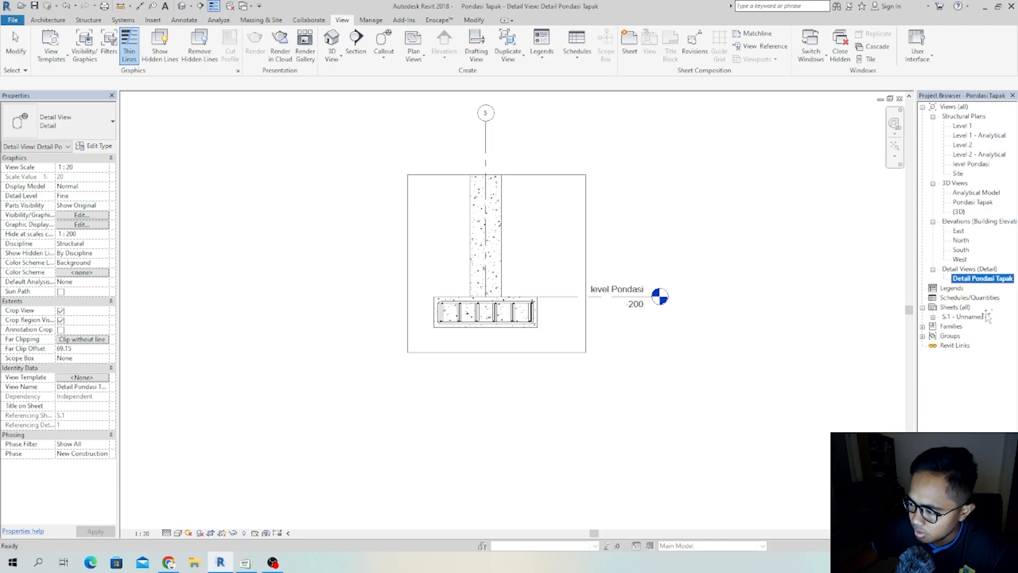
pyautogui.moveTo(964, 321); pyautogui.dragTo(964, 318)
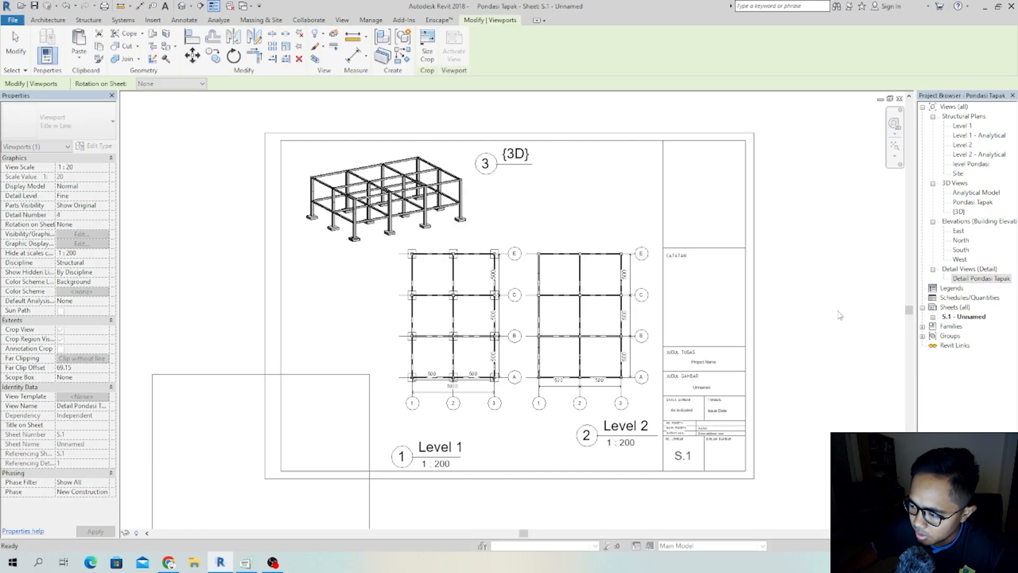
pyautogui.moveTo(391, 344); pyautogui.dragTo(557, 275, button='middle')
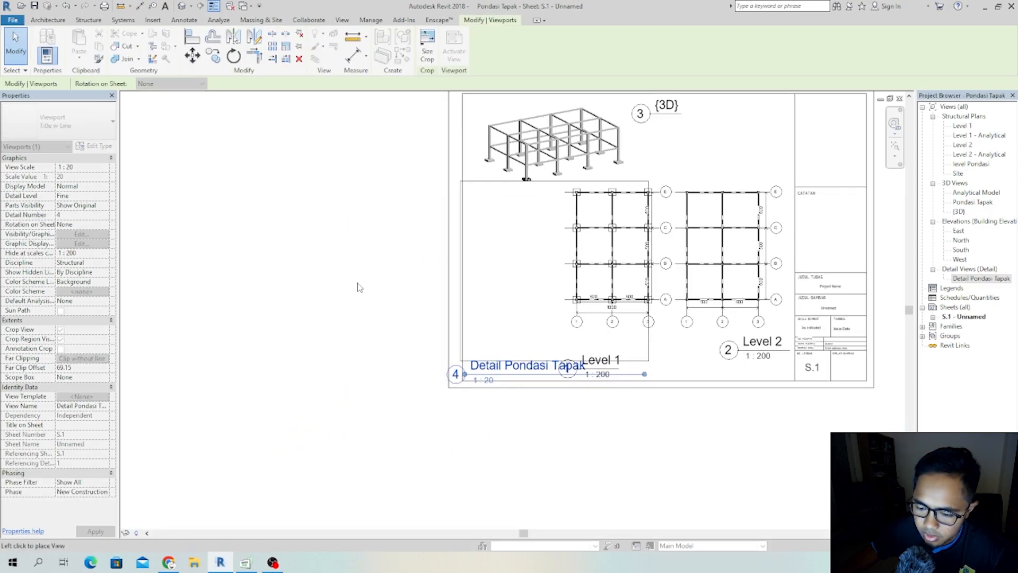
pyautogui.click(329, 286)
pyautogui.click(308, 435)
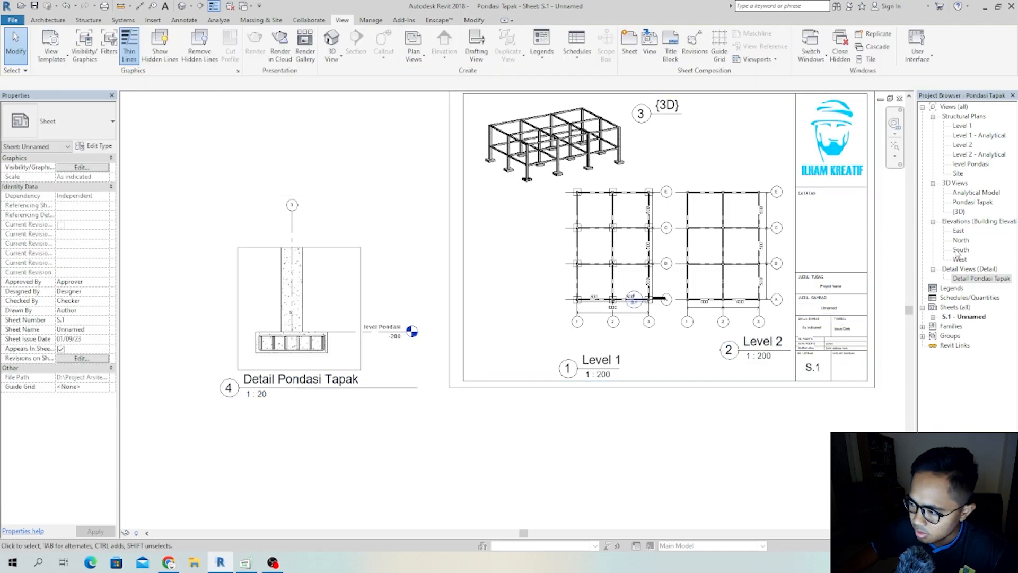
# - Reopen the Detail Pondasi Tapak view and pull both side edges of its crop region in closer to the footing
pyautogui.doubleClick(967, 277)
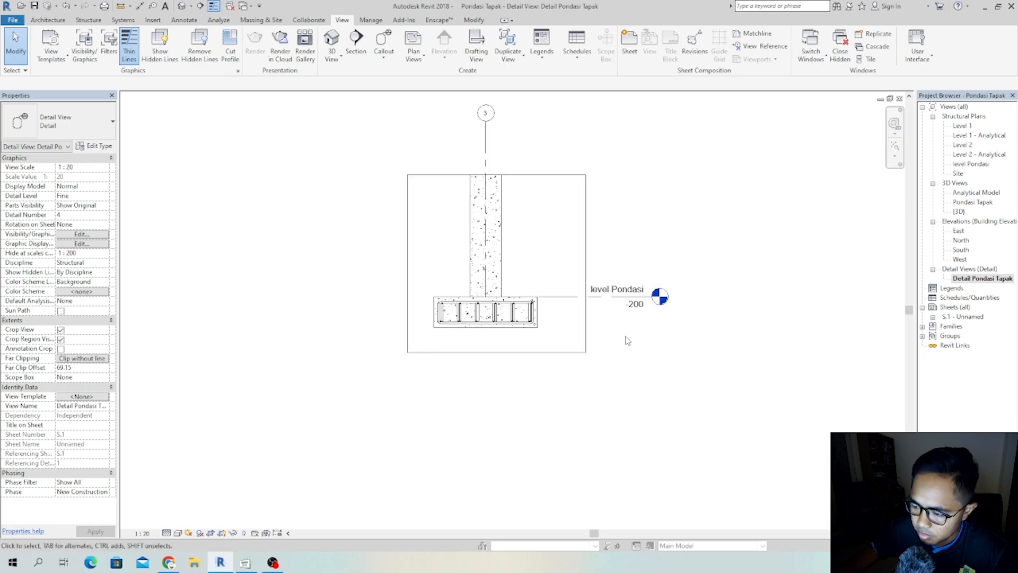
pyautogui.click(603, 249)
pyautogui.moveTo(603, 259); pyautogui.dragTo(545, 259)
pyautogui.moveTo(367, 260); pyautogui.dragTo(388, 260)
pyautogui.rightClick(548, 217)
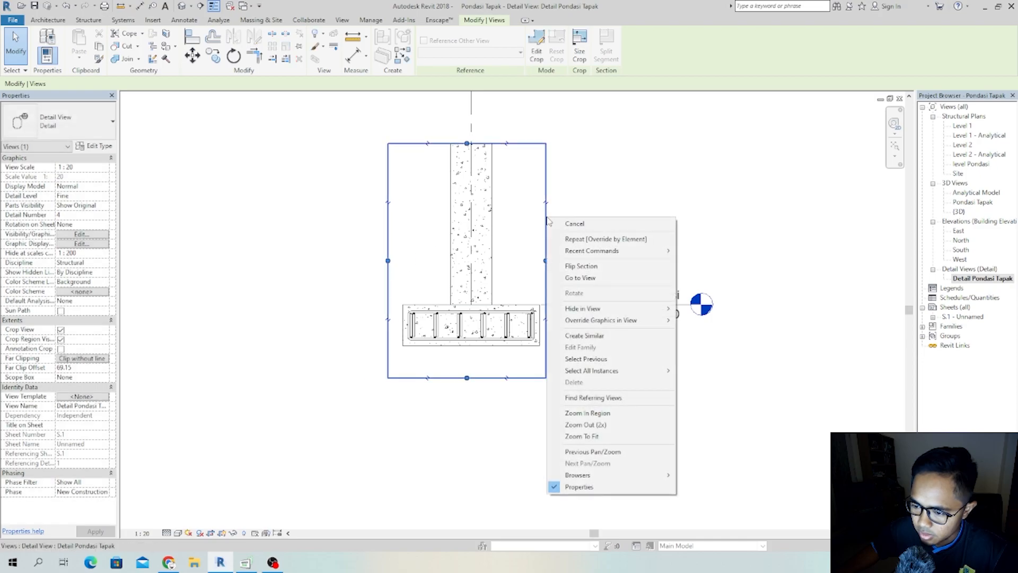
pyautogui.click(591, 193)
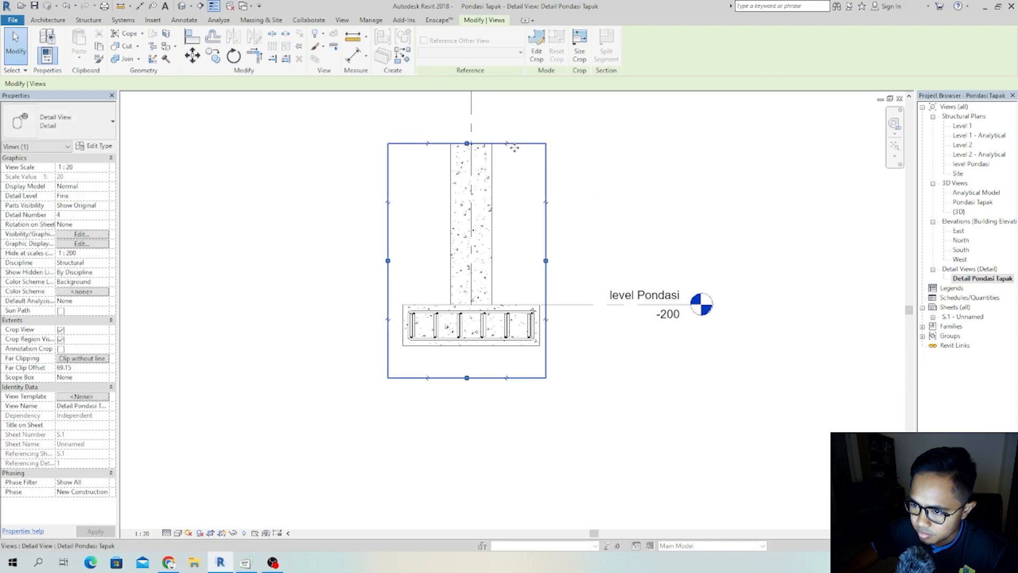
# - Lower the bubble of grid 3 so it sits just above the cropped column
pyautogui.click(471, 112)
pyautogui.scroll(-2, 566, 259)
pyautogui.moveTo(572, 273); pyautogui.dragTo(581, 331, button='middle')
pyautogui.moveTo(499, 172); pyautogui.dragTo(500, 218)
pyautogui.click(609, 234)
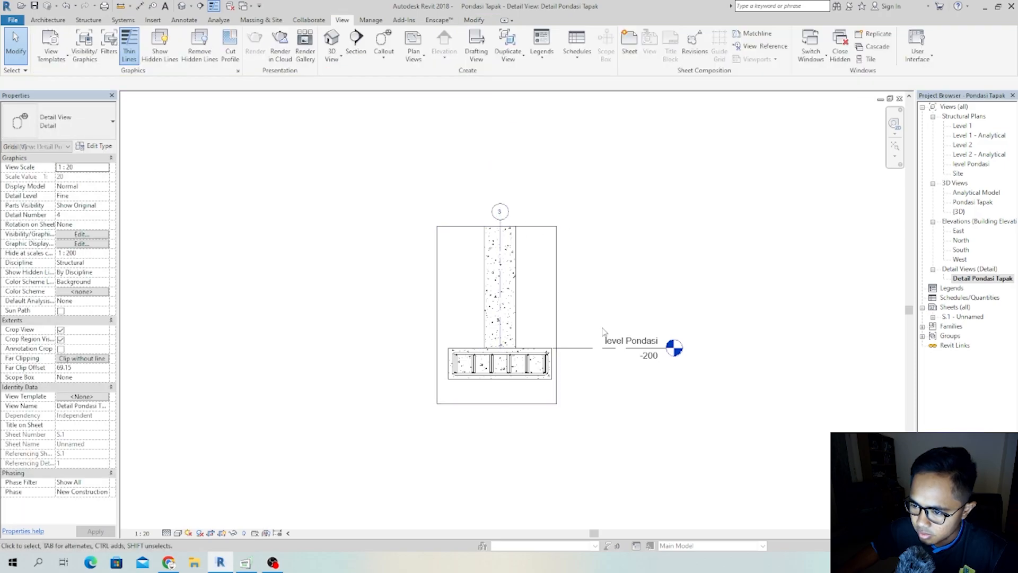
# - Shorten the level Pondasi line so its level head sits close to the footing
pyautogui.click(649, 354)
pyautogui.moveTo(666, 351); pyautogui.dragTo(595, 349)
pyautogui.click(628, 302)
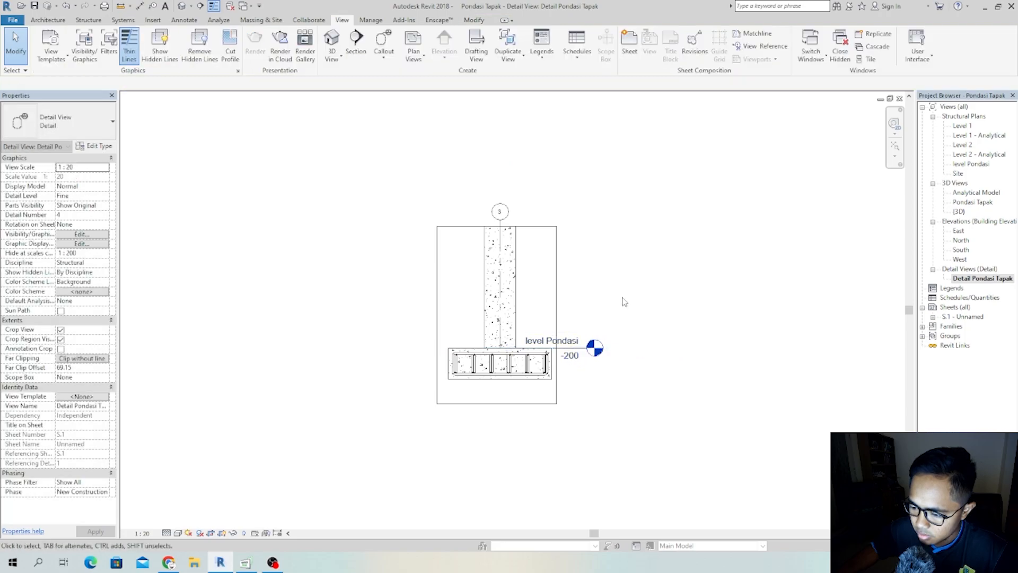
# - Hide the crop region boundary element in the Detail Pondasi Tapak view
pyautogui.click(557, 300)
pyautogui.rightClick(557, 302)
pyautogui.moveTo(641, 113)
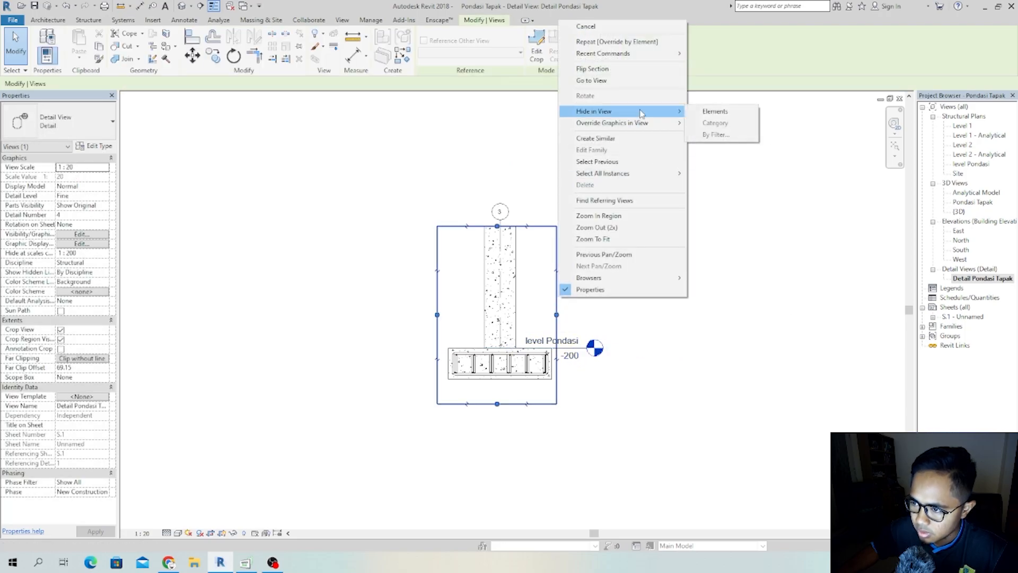
pyautogui.click(711, 112)
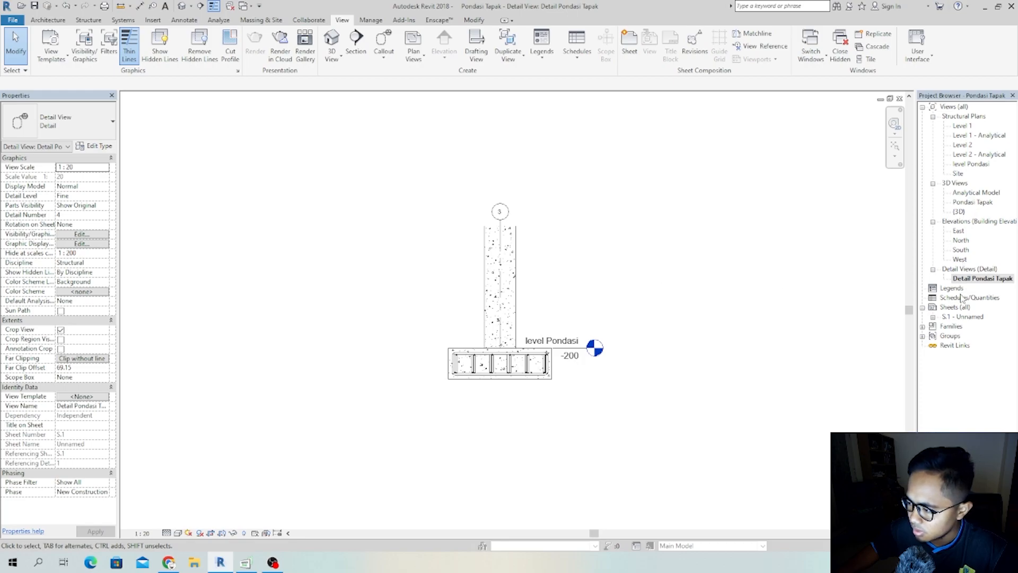
# - Open sheet S.1 and shorten the Detail Pondasi Tapak title line to match the viewport's width
pyautogui.doubleClick(960, 316)
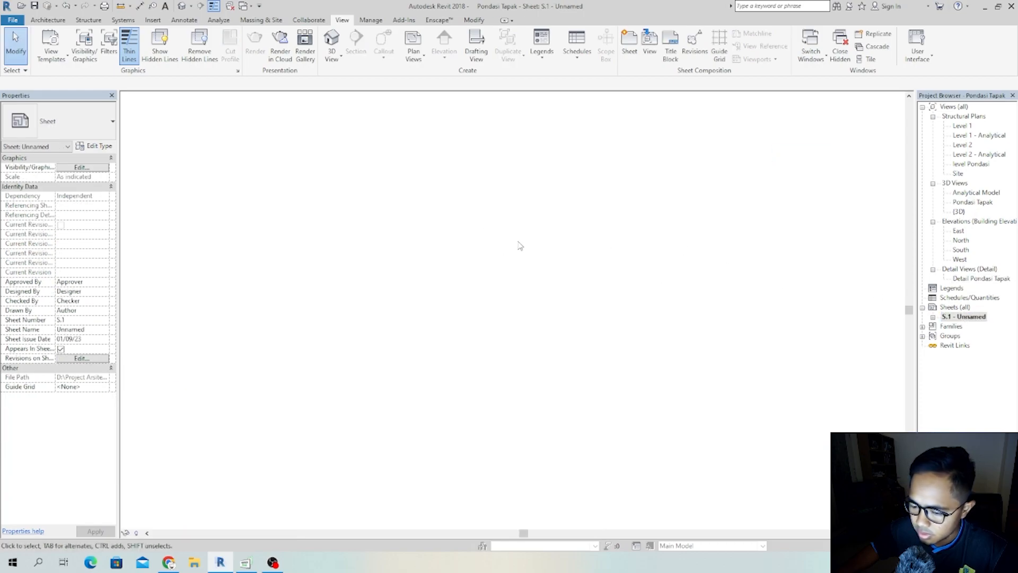
pyautogui.click(408, 338)
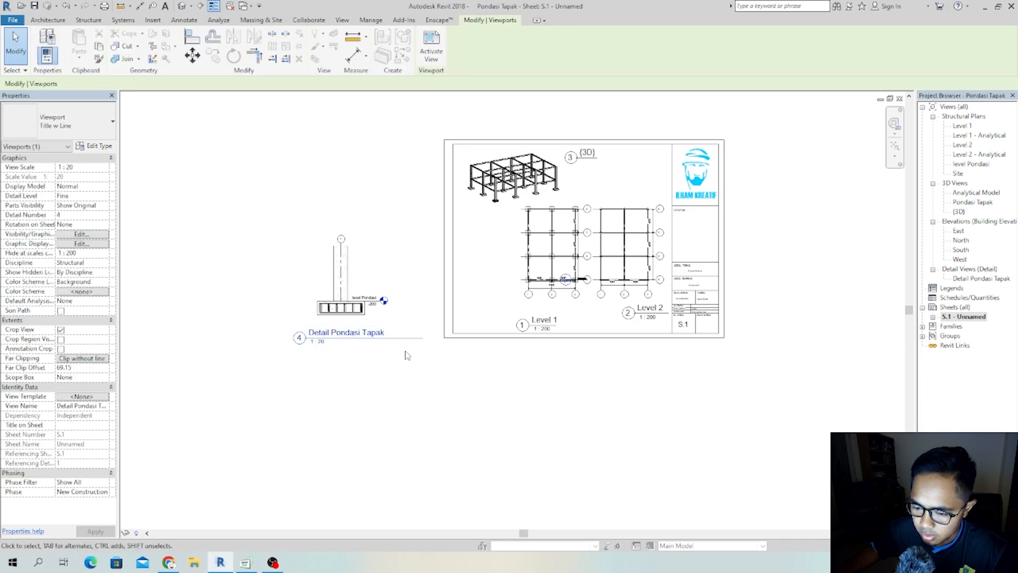
pyautogui.click(384, 317)
pyautogui.moveTo(423, 339); pyautogui.dragTo(386, 341)
pyautogui.click(373, 348)
pyautogui.click(386, 253)
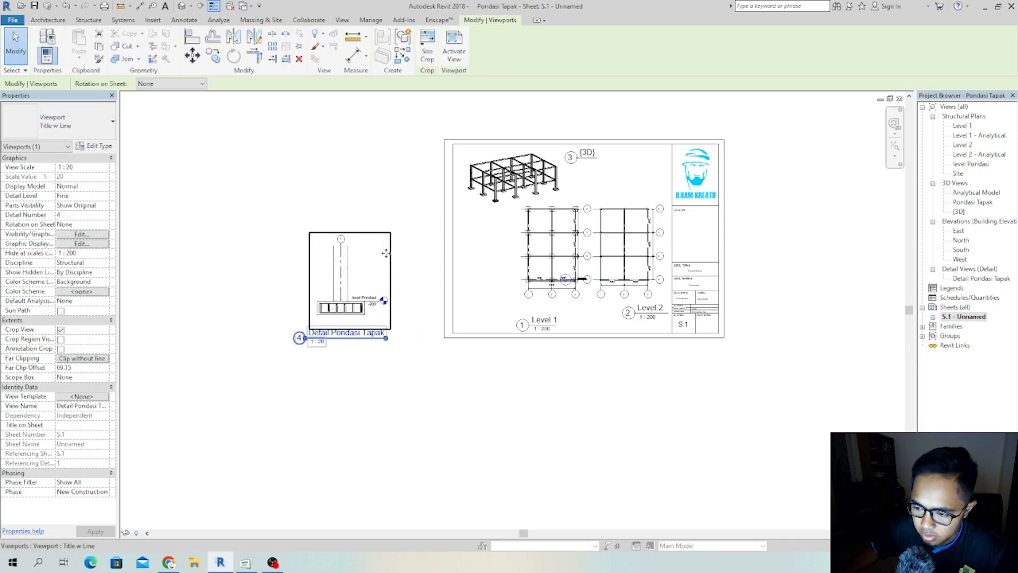
pyautogui.click(522, 359)
# - Move the Detail Pondasi Tapak viewport onto the sheet, left of the Level 1 plan, and set its view scale to 1 : 25
pyautogui.scroll(2, 361, 329)
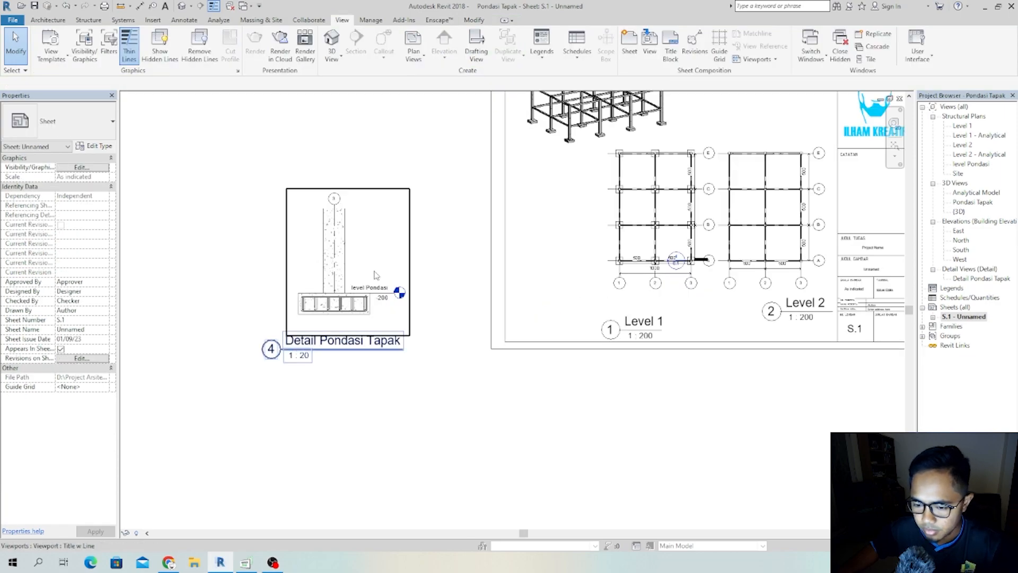
pyautogui.click(374, 271)
pyautogui.moveTo(398, 249); pyautogui.dragTo(627, 218)
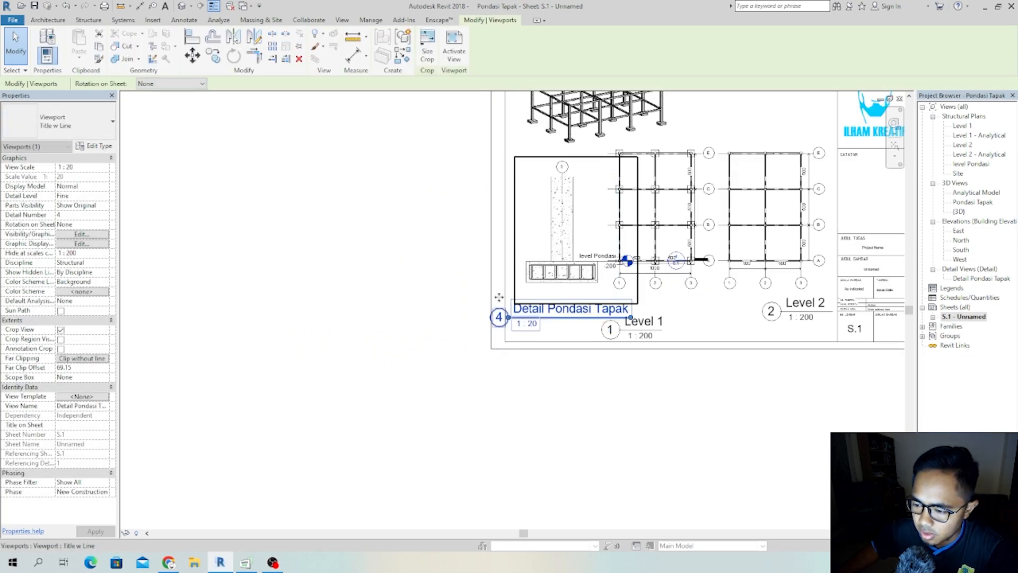
pyautogui.click(105, 168)
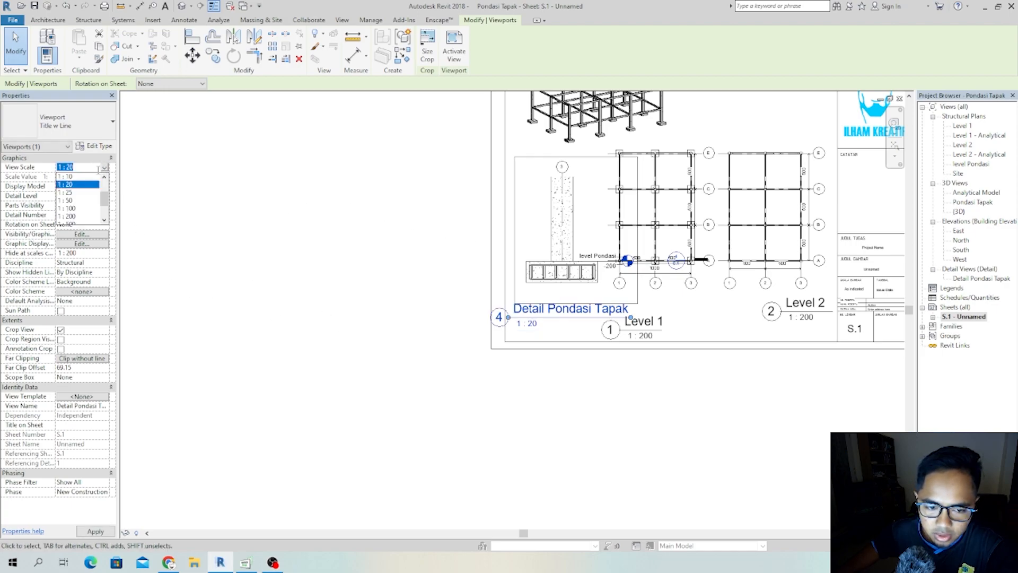
pyautogui.click(68, 192)
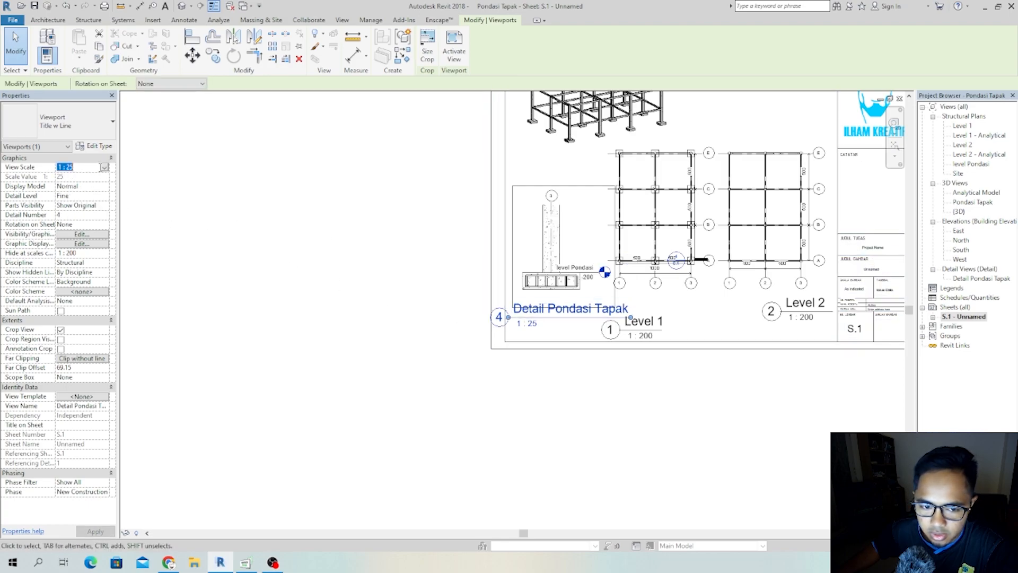
# - Try view scales of 1 : 50 and 1 : 20 for the Detail Pondasi Tapak viewport and return it to 1 : 25
pyautogui.click(104, 168)
pyautogui.scroll(-1, 71, 215)
pyautogui.click(71, 215)
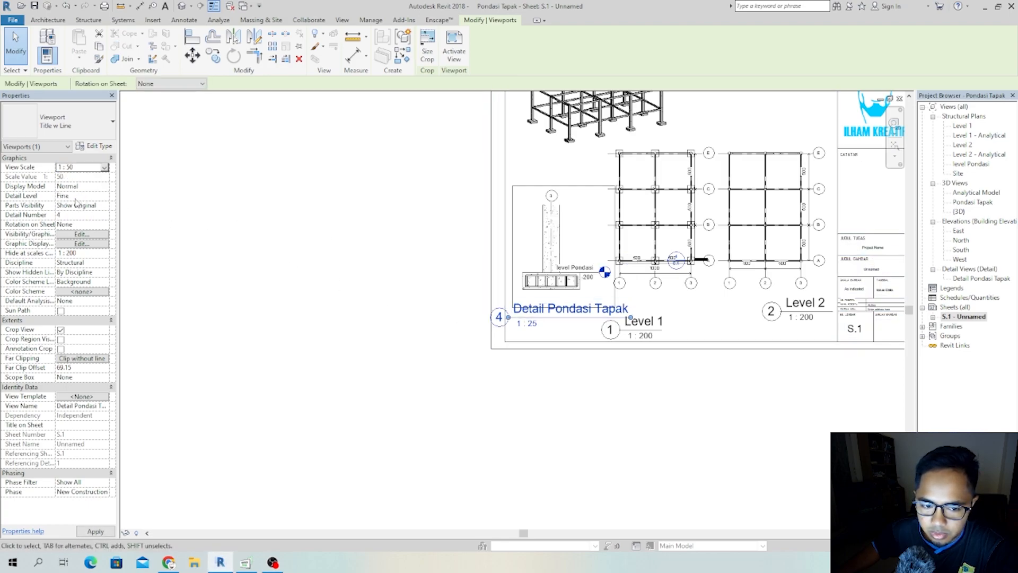
pyautogui.click(104, 167)
pyautogui.click(74, 200)
pyautogui.click(104, 168)
pyautogui.scroll(-1, 68, 215)
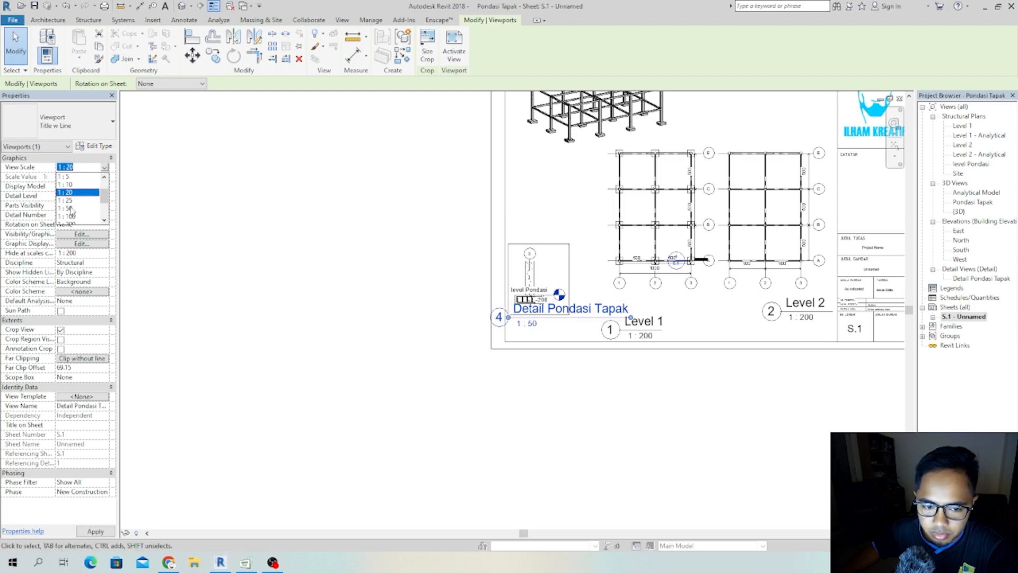
pyautogui.click(68, 214)
pyautogui.click(575, 361)
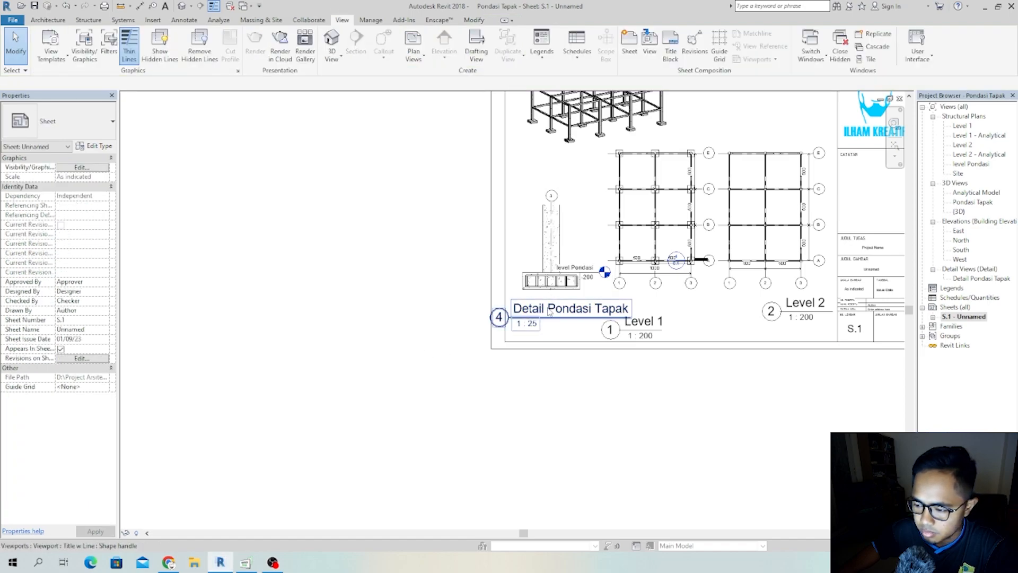
# - Move the Detail Pondasi Tapak viewport slightly up so its title clears the Level 1 title
pyautogui.click(572, 241)
pyautogui.moveTo(573, 241); pyautogui.dragTo(568, 219)
pyautogui.click(435, 289)
pyautogui.click(524, 300)
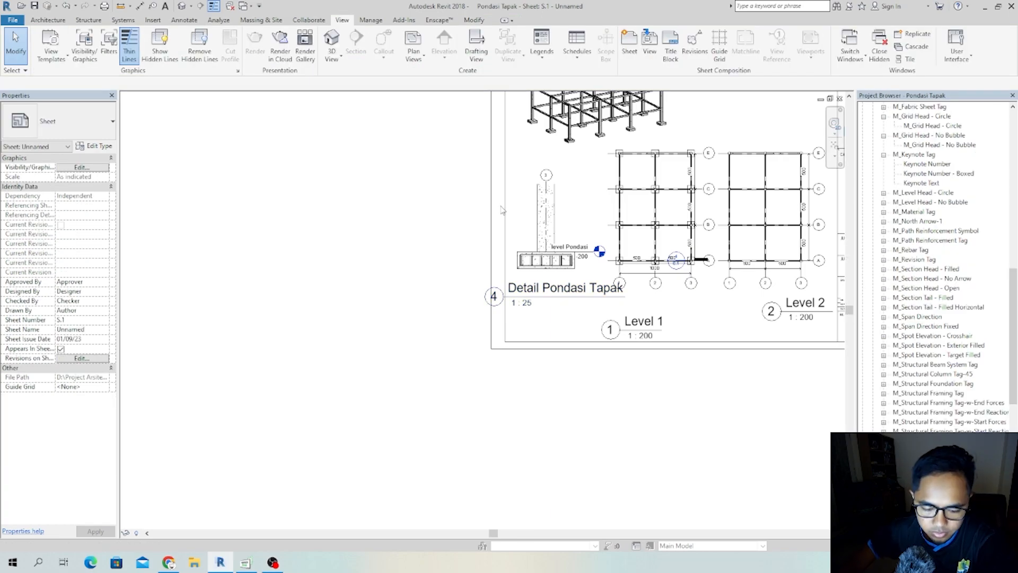
# - Find the M_View Title family among the project's annotation symbols and open it for editing
pyautogui.scroll(1, 673, 213)
pyautogui.moveTo(673, 213); pyautogui.dragTo(530, 206, button='middle')
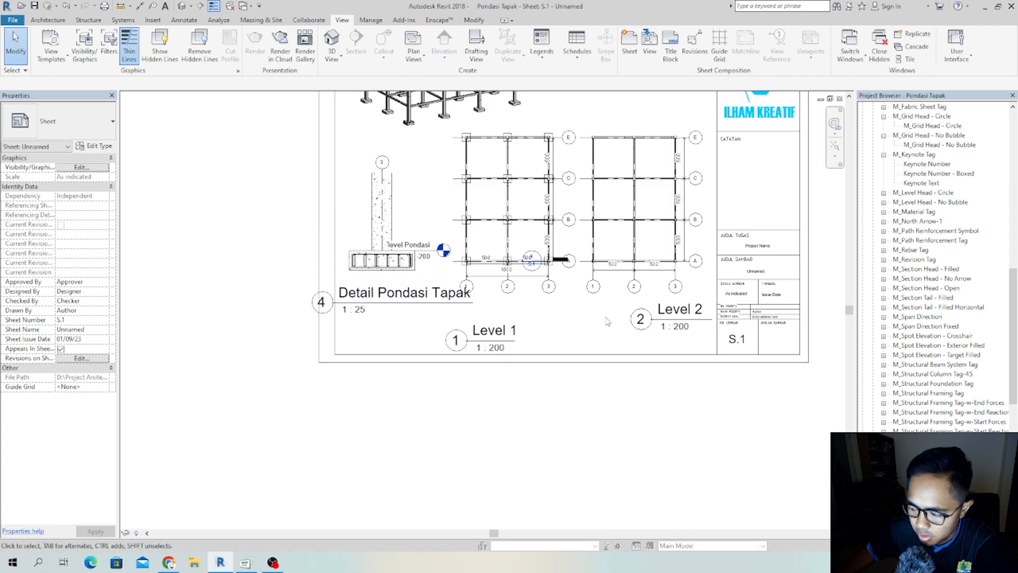
pyautogui.scroll(4, 911, 270)
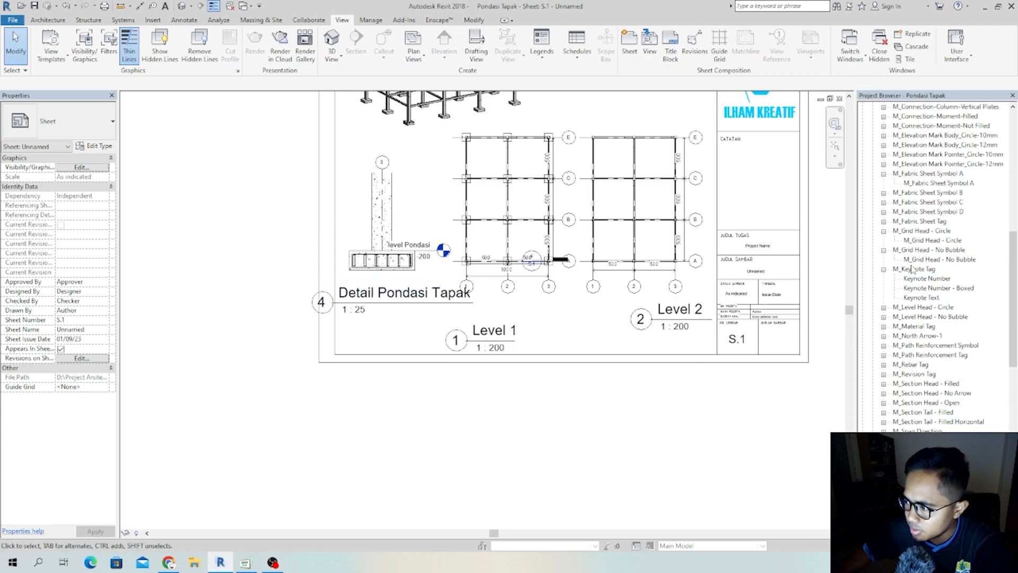
pyautogui.moveTo(1009, 289); pyautogui.dragTo(1009, 217)
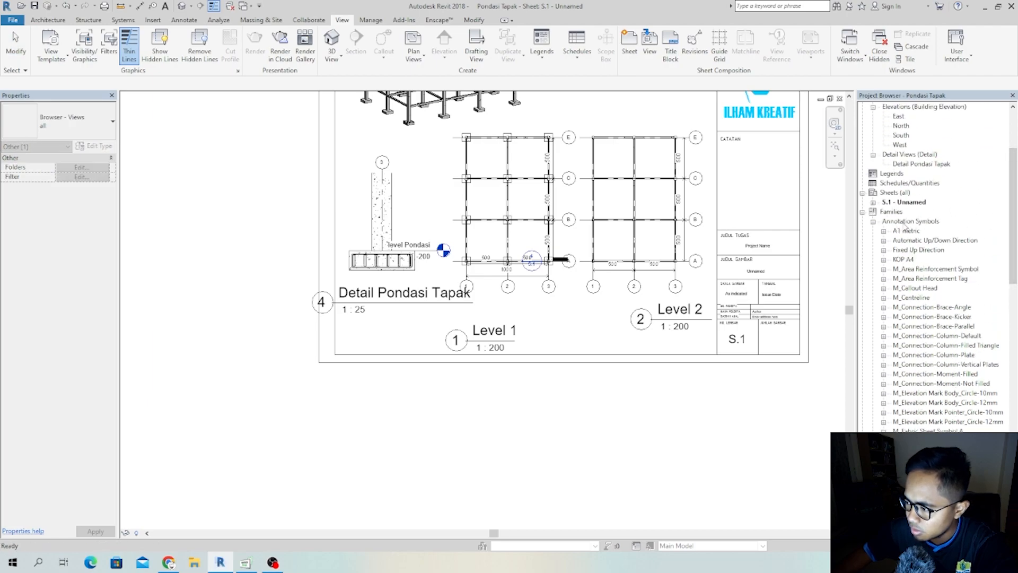
pyautogui.moveTo(1011, 223); pyautogui.dragTo(1011, 377)
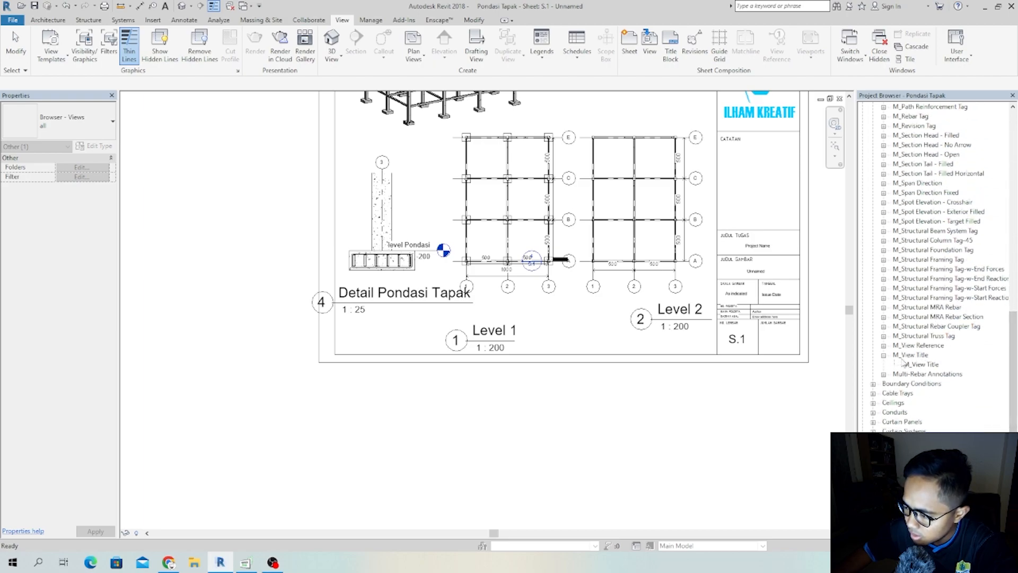
pyautogui.rightClick(918, 354)
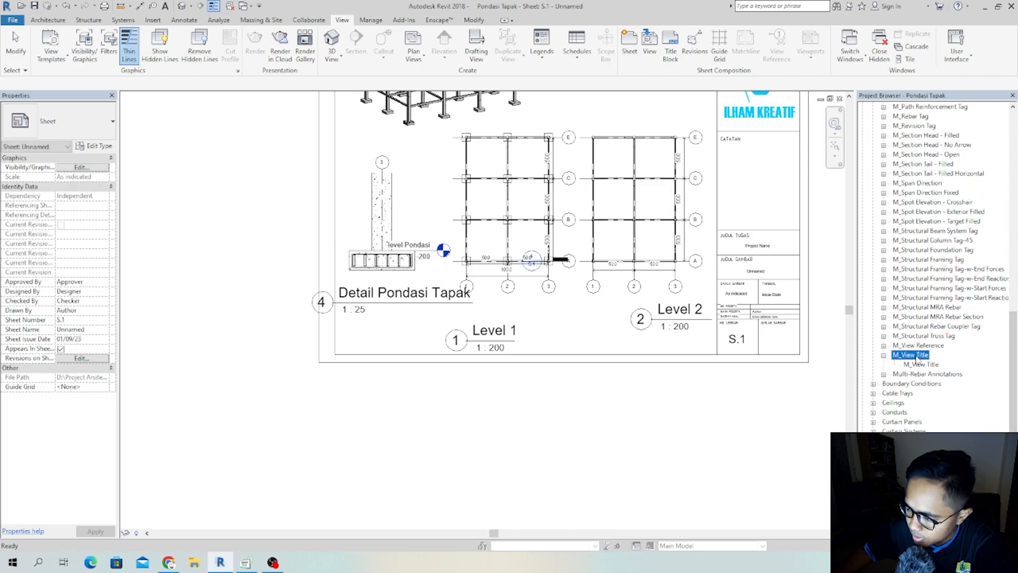
pyautogui.click(940, 402)
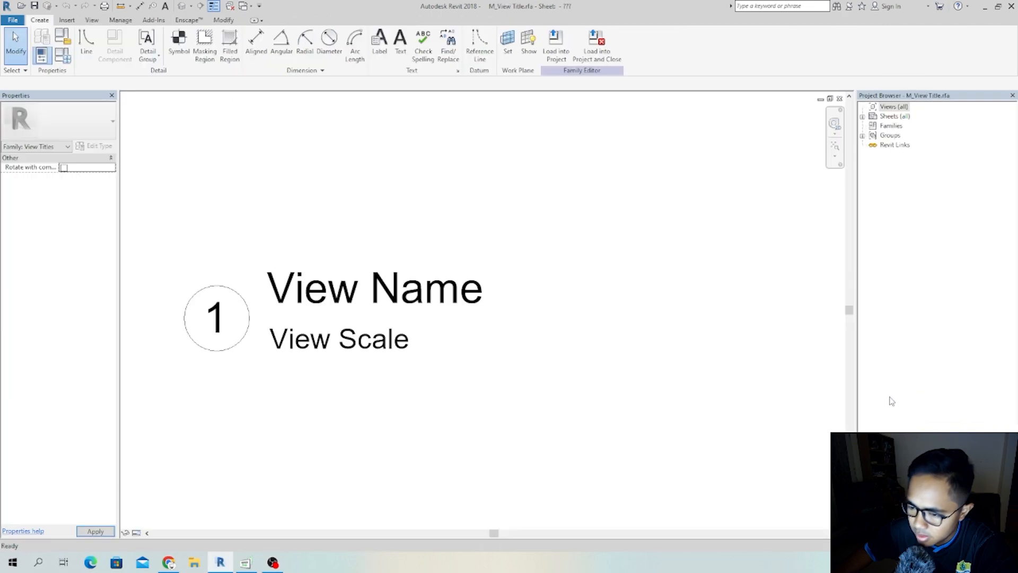
# - Duplicate the View Name label's 6mm type under the name 3mm
pyautogui.click(353, 297)
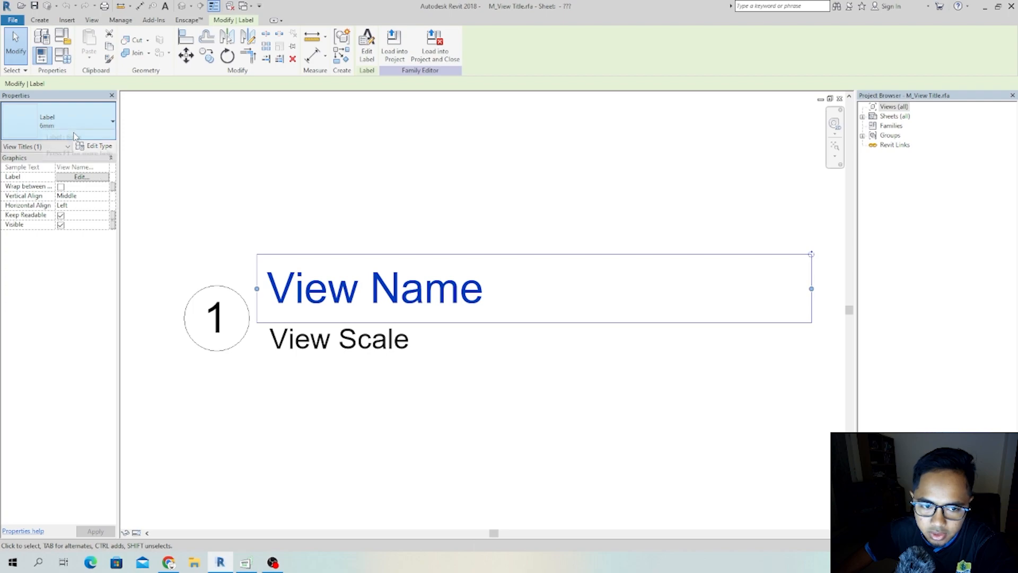
pyautogui.click(94, 146)
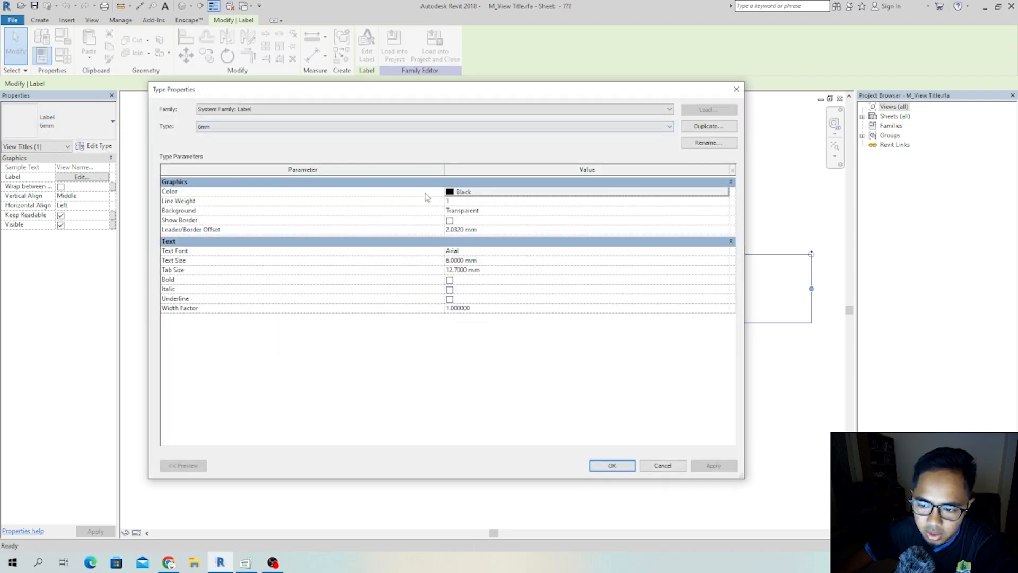
pyautogui.click(710, 127)
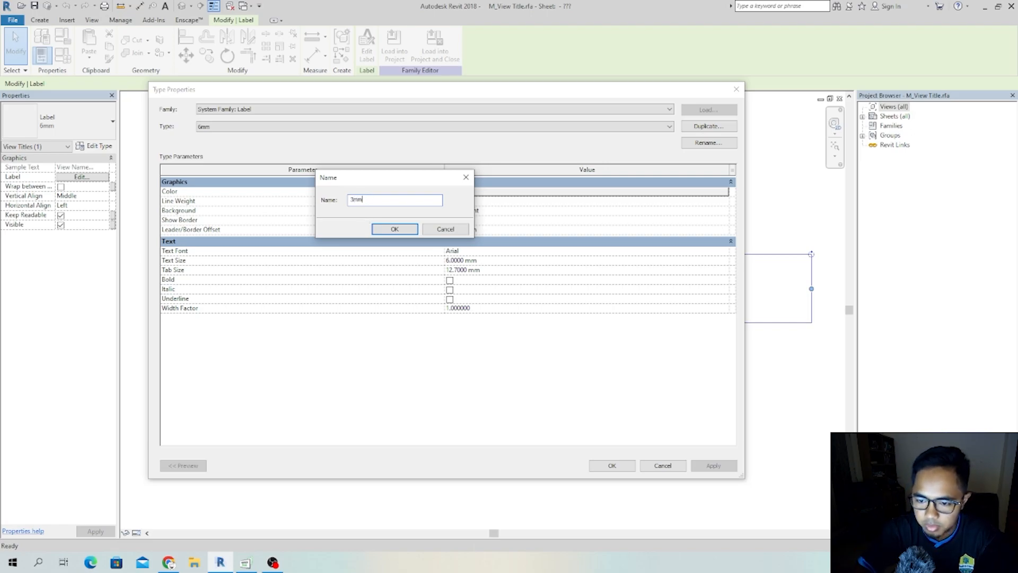
pyautogui.click(411, 229)
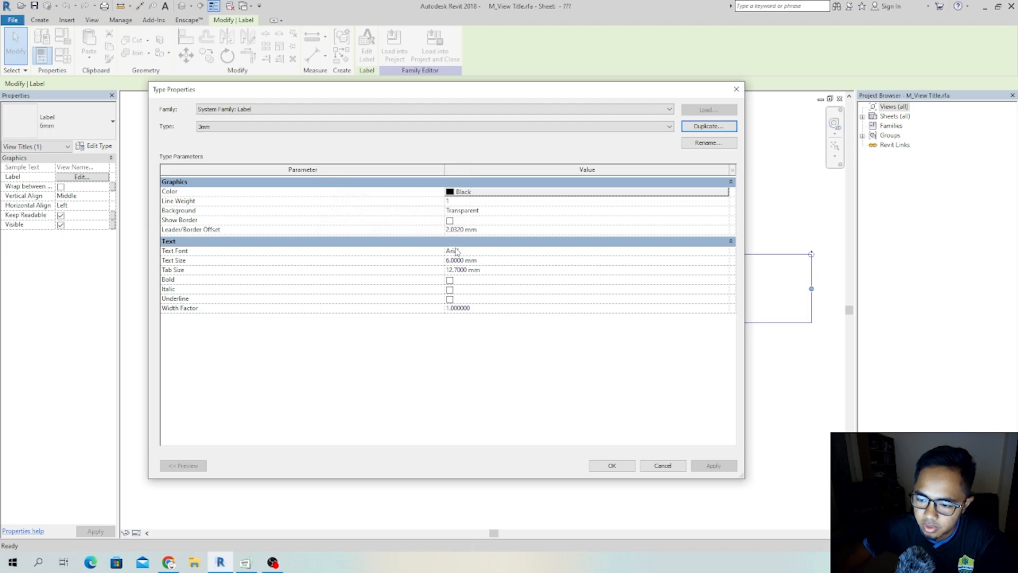
# - Set the View Name label's text size to 3 mm and switch the View Scale label to a duplicated 2mm 2 type with 2 mm text
pyautogui.click(477, 261)
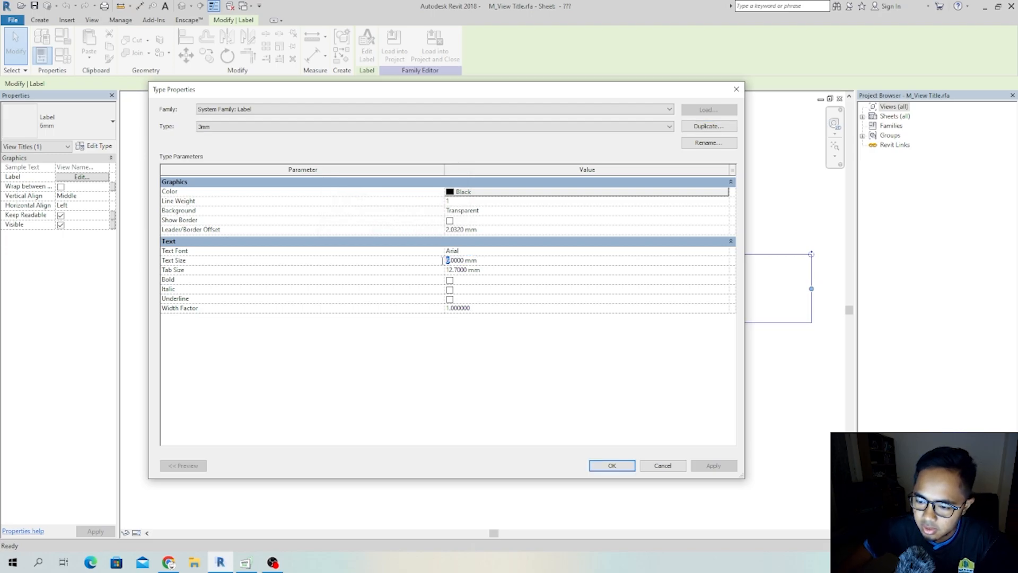
pyautogui.click(612, 465)
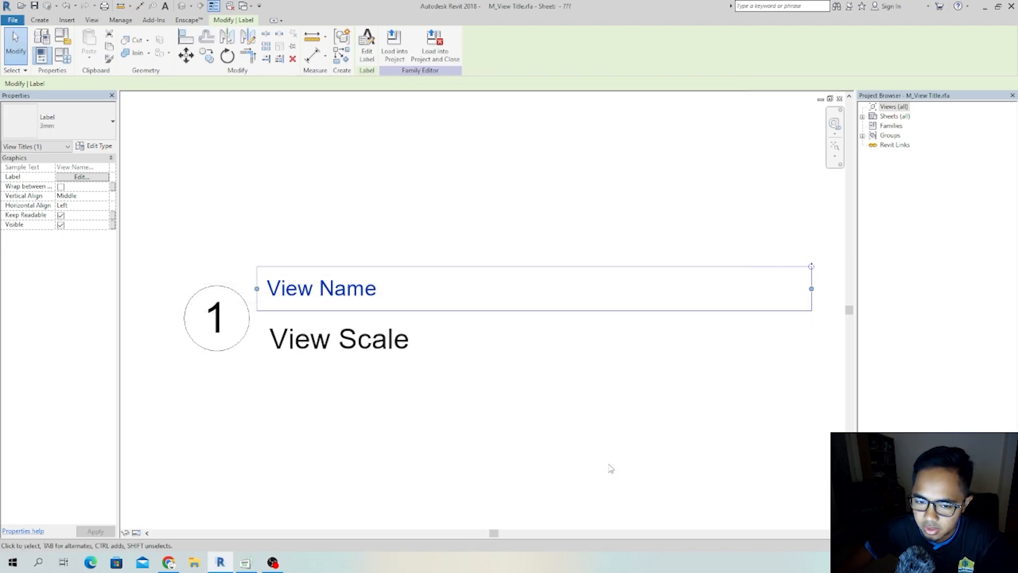
pyautogui.click(294, 351)
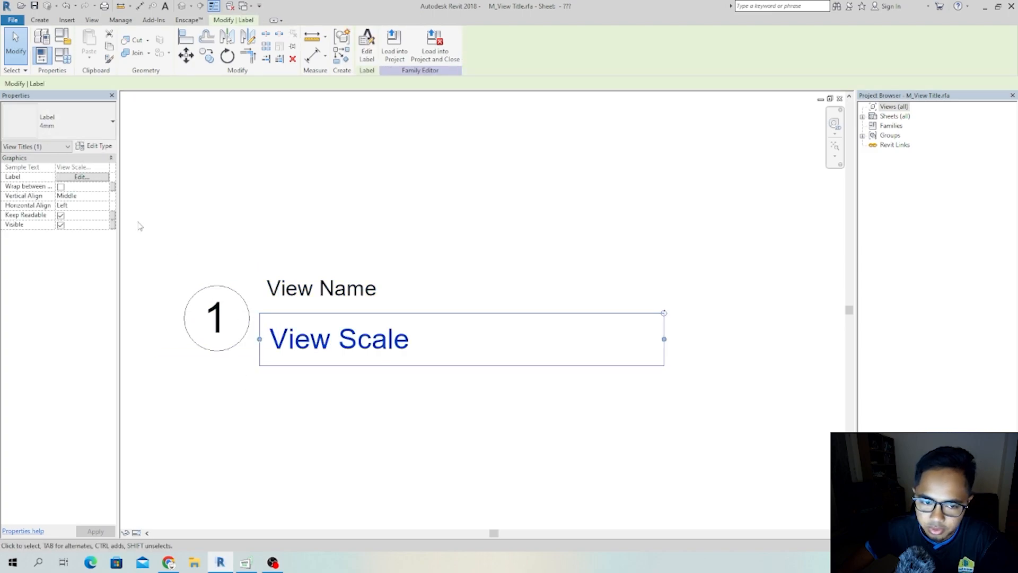
pyautogui.click(96, 127)
pyautogui.click(97, 127)
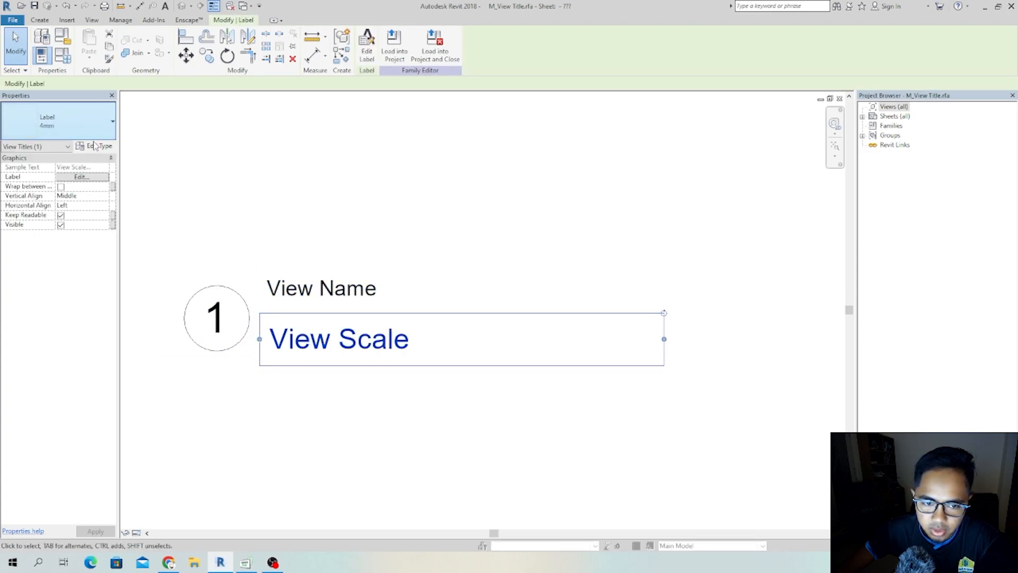
pyautogui.click(94, 146)
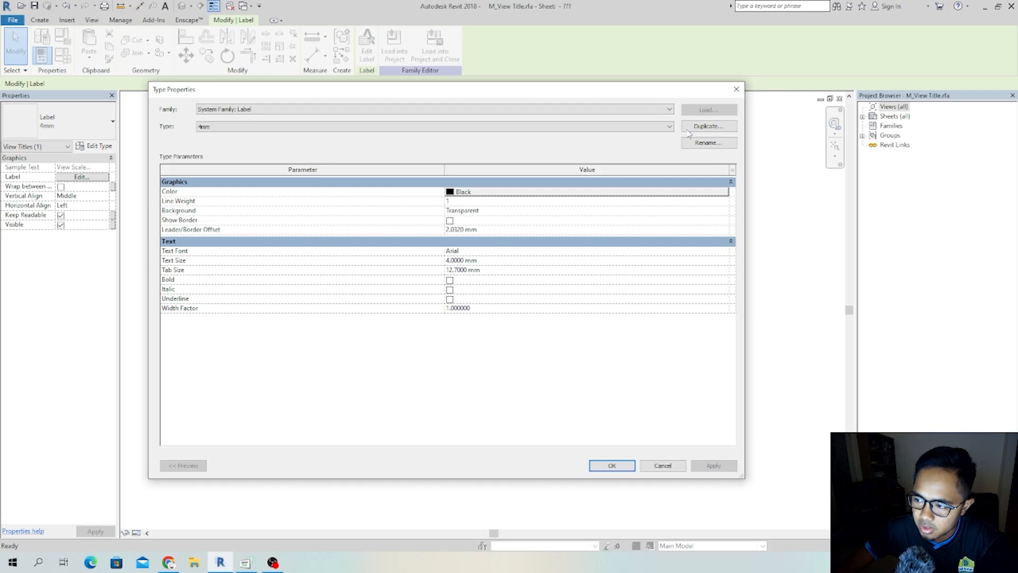
pyautogui.click(709, 126)
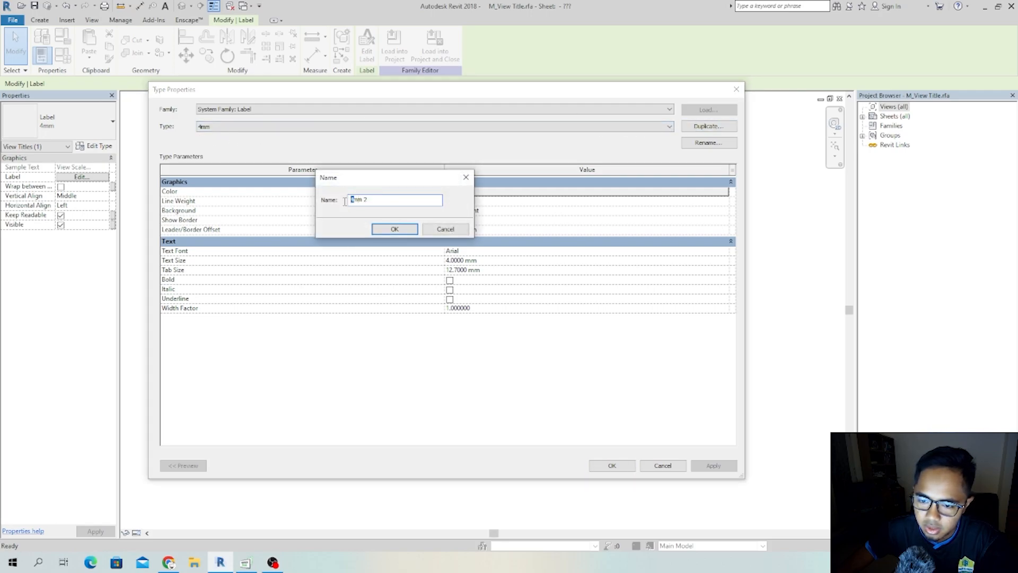
pyautogui.click(380, 228)
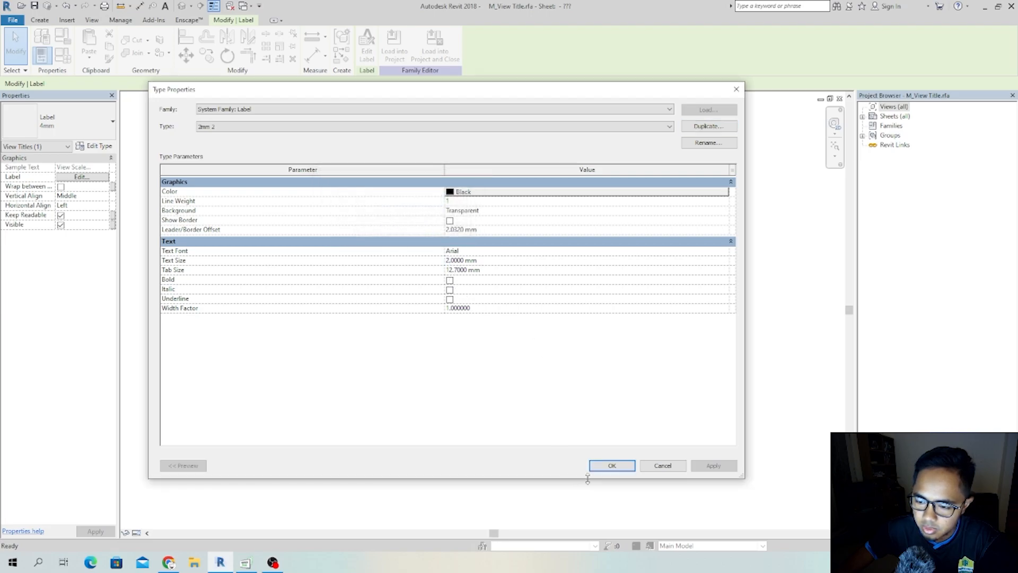
pyautogui.click(612, 466)
# - Switch the detail number label inside the circle to the 3mm label type
pyautogui.click(217, 321)
pyautogui.click(85, 127)
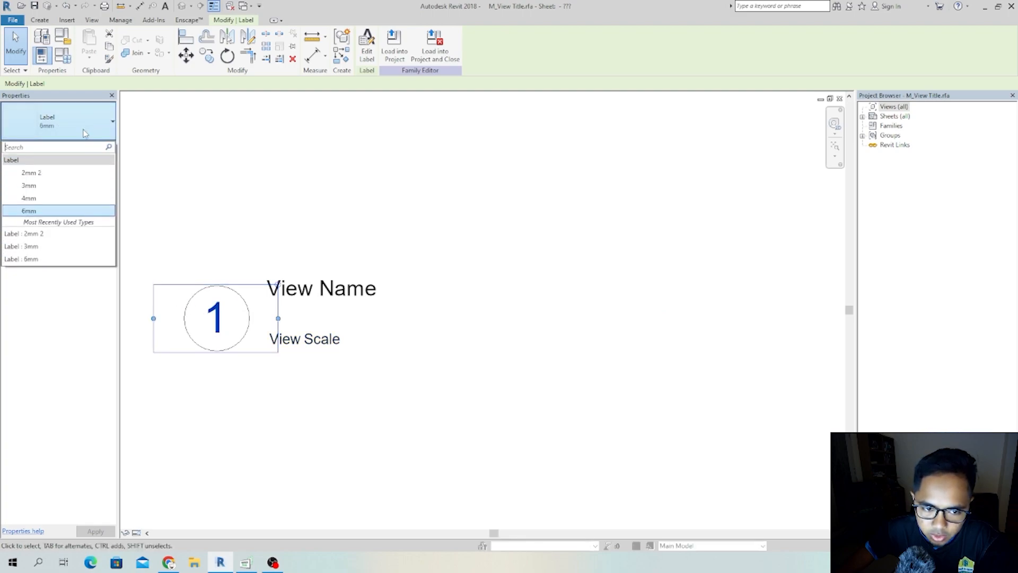
pyautogui.click(42, 186)
pyautogui.click(169, 354)
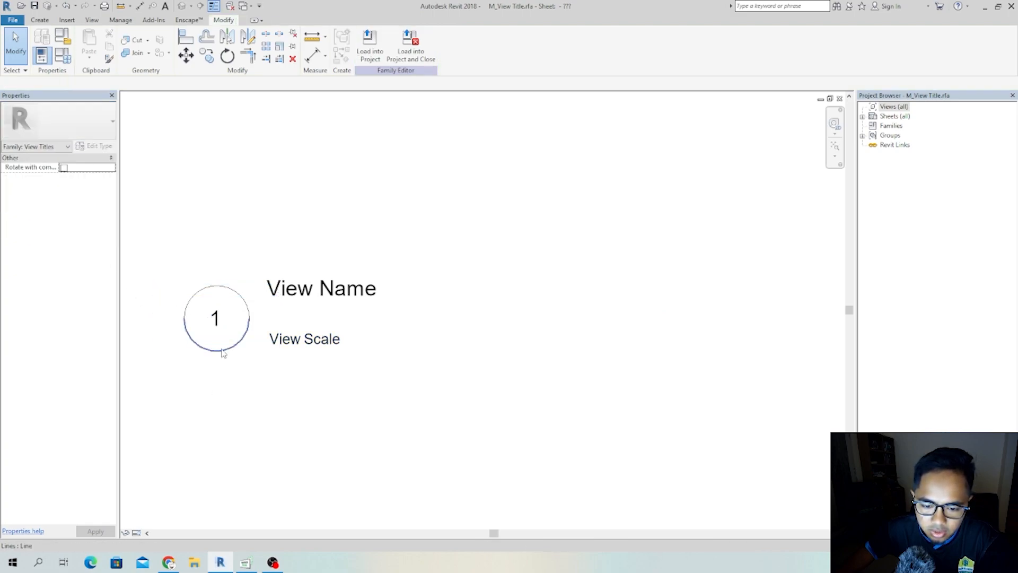
# - Set the radius of the circle around the detail number to 4 mm
pyautogui.click(219, 352)
pyautogui.click(222, 365)
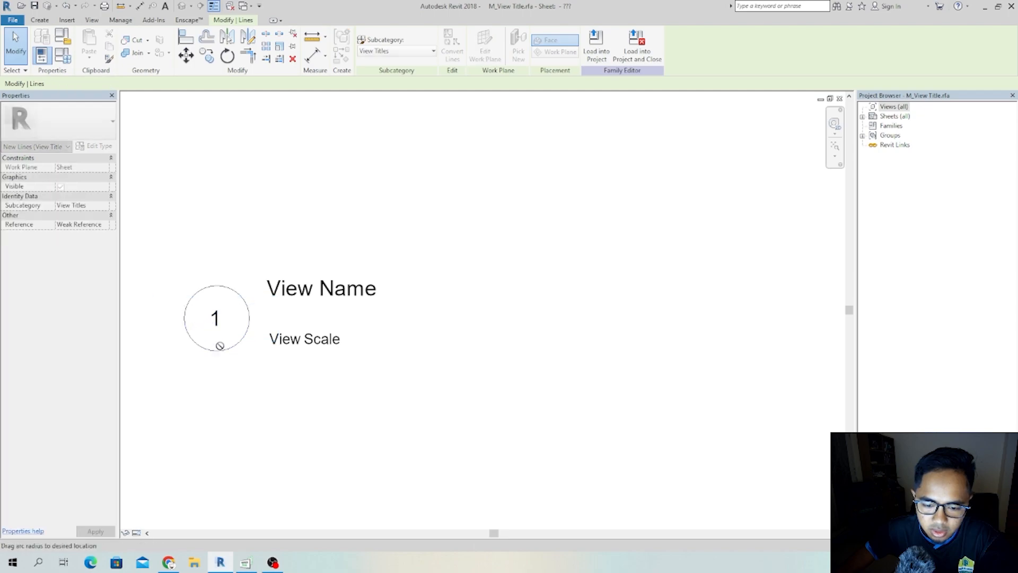
pyautogui.click(225, 340)
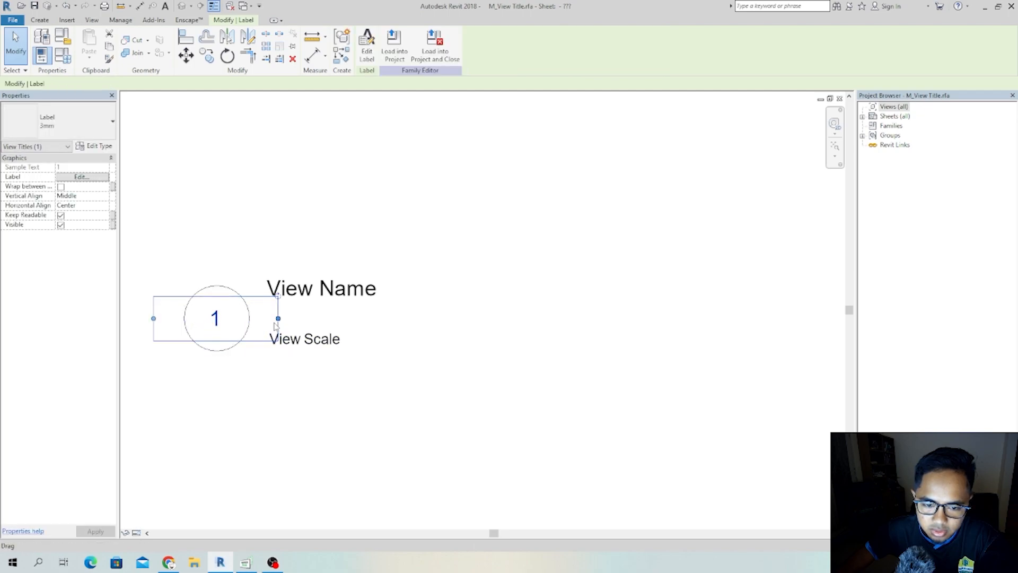
pyautogui.click(209, 357)
pyautogui.click(196, 340)
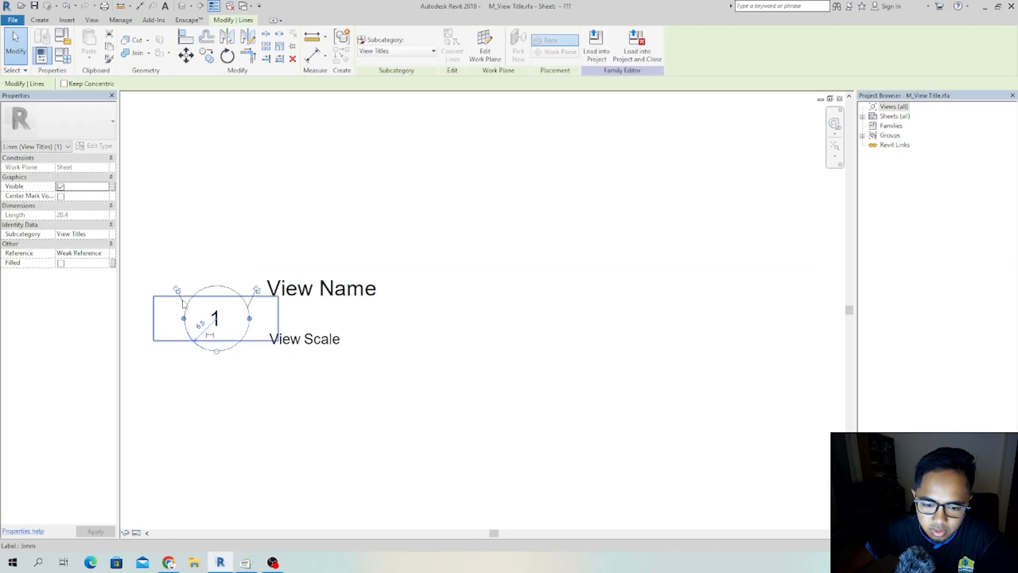
pyautogui.moveTo(186, 321); pyautogui.dragTo(186, 321)
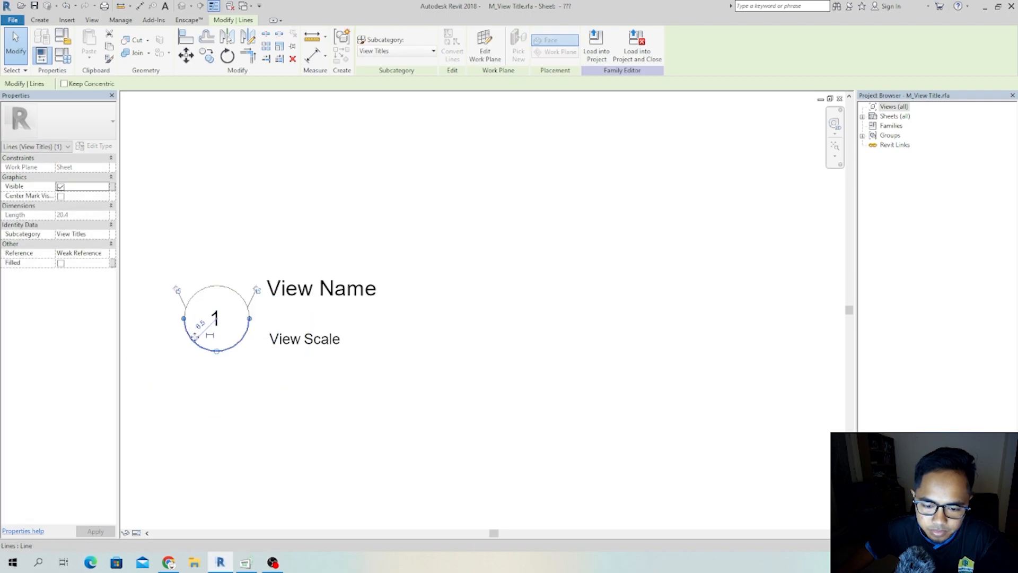
pyautogui.click(203, 325)
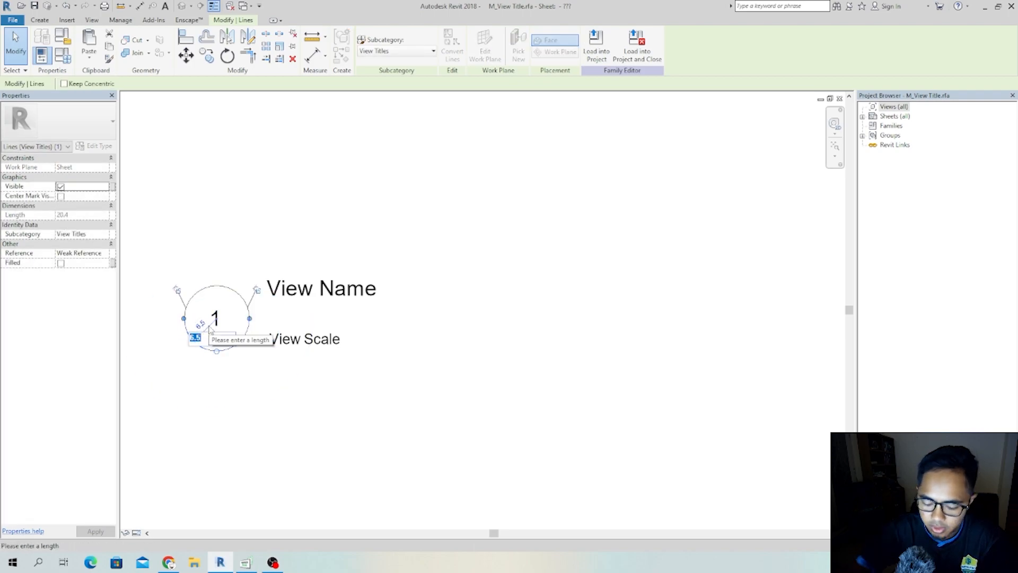
pyautogui.write('4')
pyautogui.press('Return')
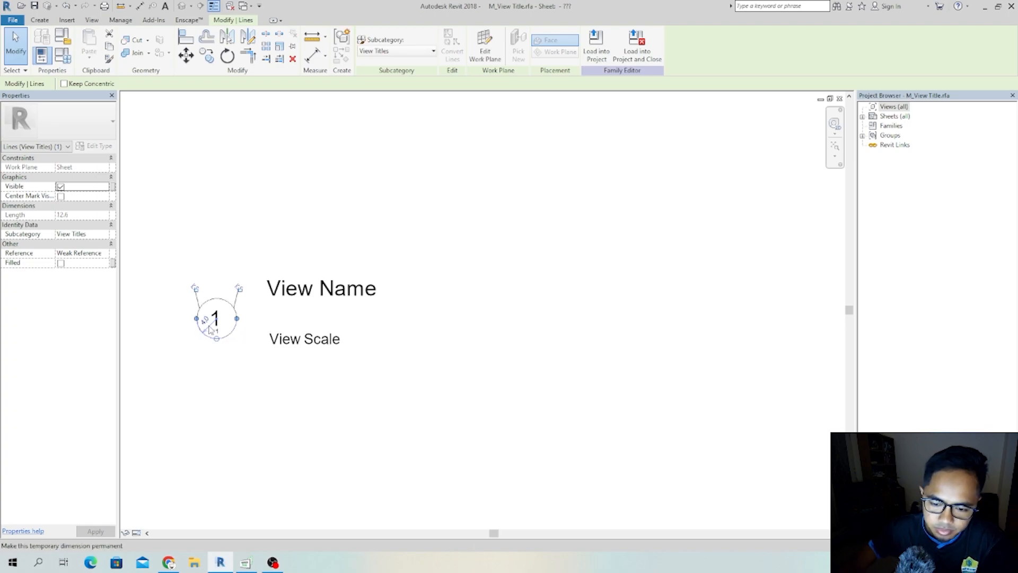
# - Move the View Name label down and nearer the circle, and shorten the View Name and View Scale label boxes
pyautogui.click(336, 291)
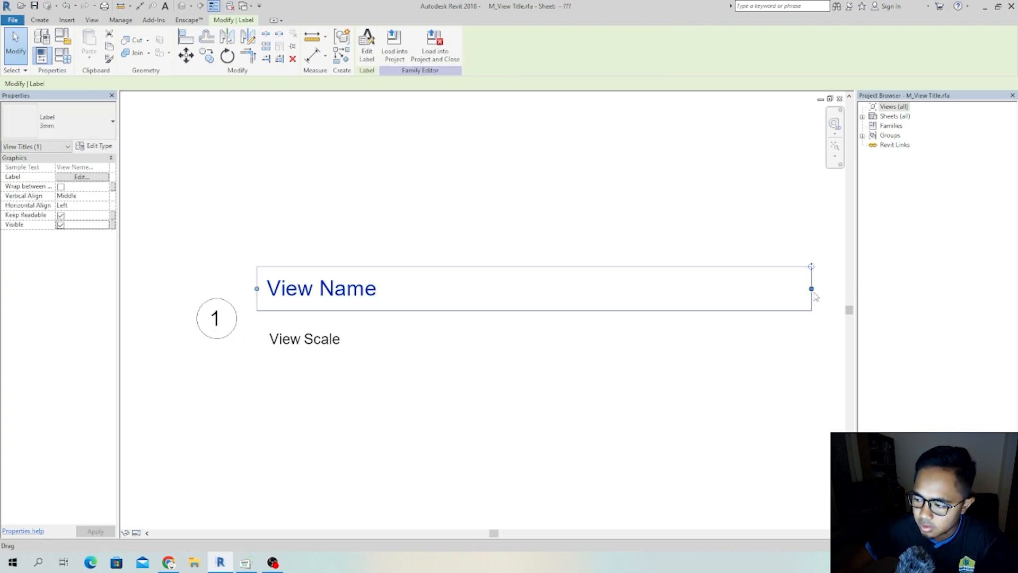
pyautogui.moveTo(498, 305)
pyautogui.mouseDown()
pyautogui.moveTo(476, 316)
pyautogui.moveTo(500, 321)
pyautogui.mouseUp()
pyautogui.moveTo(798, 302); pyautogui.dragTo(541, 302)
pyautogui.click(335, 339)
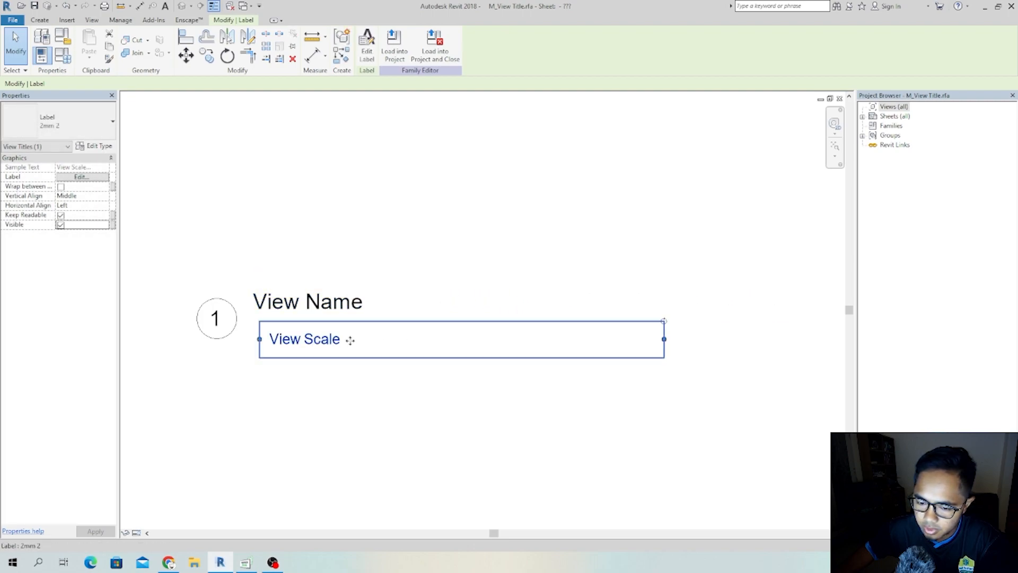
pyautogui.moveTo(666, 348); pyautogui.dragTo(443, 345)
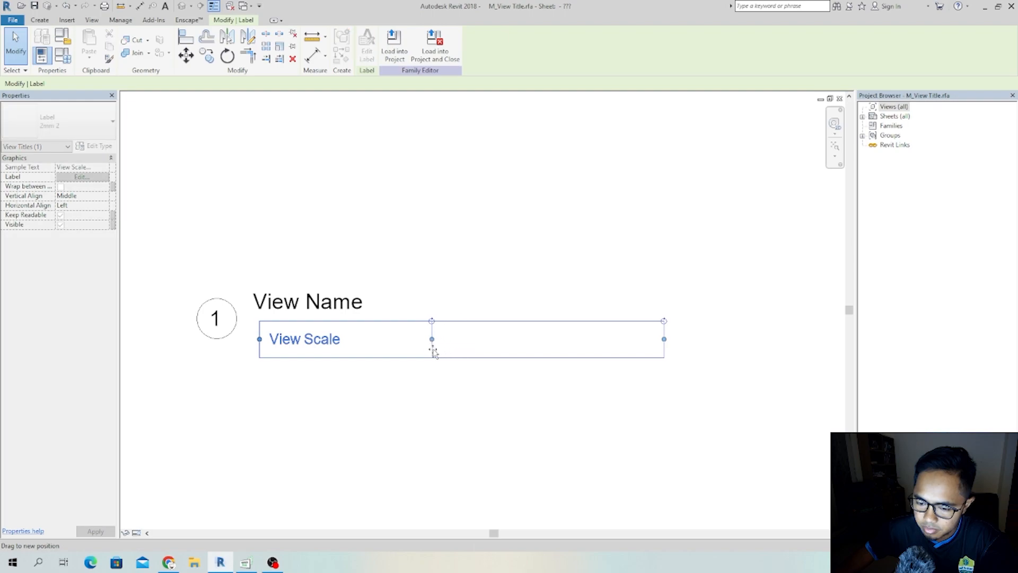
pyautogui.click(477, 427)
# - Move the circle together with its detail number label slightly closer to the View Name label
pyautogui.scroll(-1, 314, 307)
pyautogui.moveTo(313, 307); pyautogui.dragTo(387, 342, button='middle')
pyautogui.scroll(1, 326, 358)
pyautogui.click(335, 362)
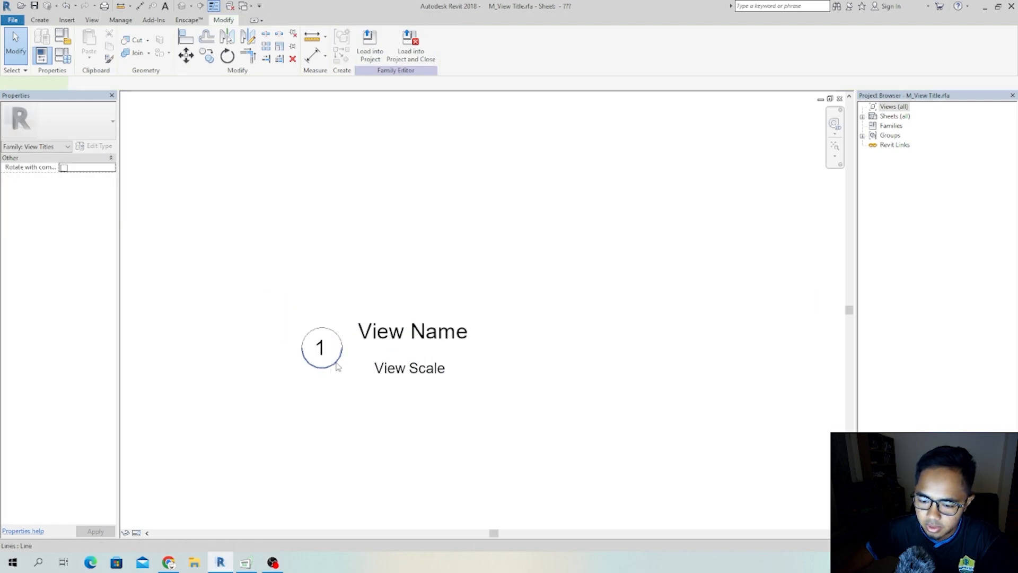
pyautogui.moveTo(286, 331); pyautogui.dragTo(359, 398)
pyautogui.click(273, 300)
pyautogui.moveTo(341, 341)
pyautogui.mouseDown()
pyautogui.moveTo(361, 339)
pyautogui.moveTo(346, 331)
pyautogui.mouseUp()
pyautogui.click(317, 351)
pyautogui.click(442, 405)
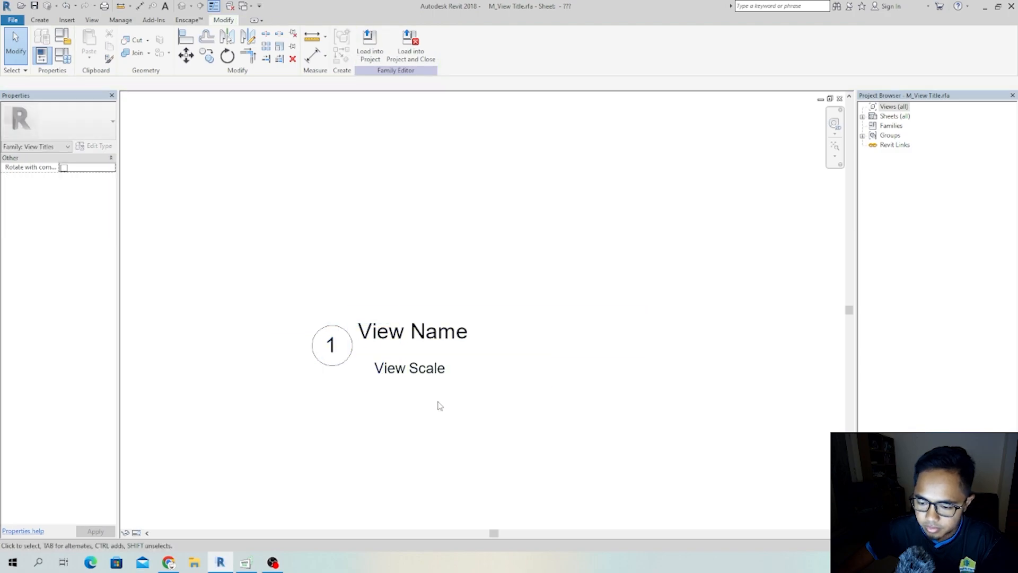
# - Load the edited M_View Title family into the Pondasi Tapak project, overwriting the existing version
pyautogui.scroll(2, 530, 410)
pyautogui.click(369, 46)
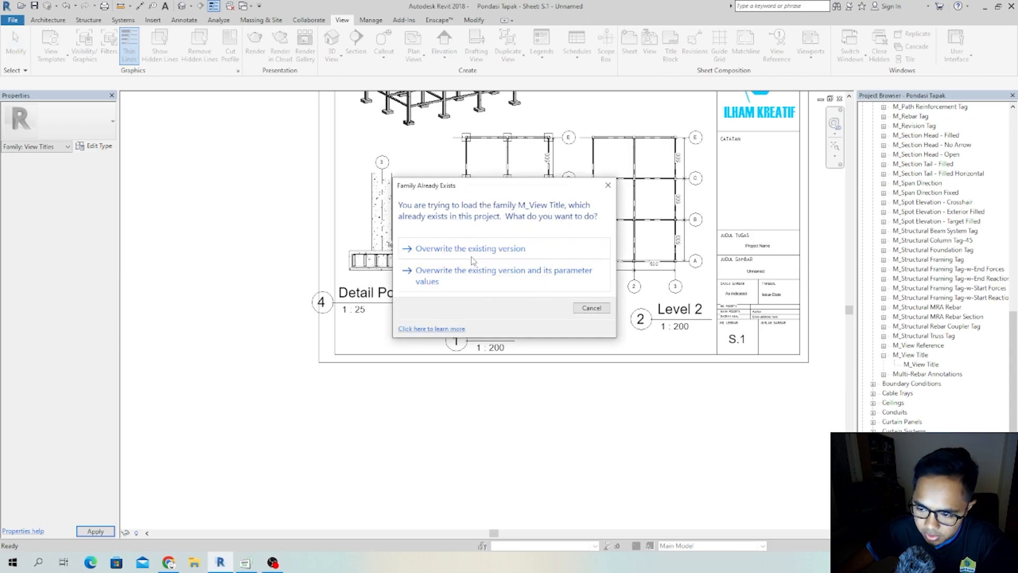
pyautogui.click(475, 251)
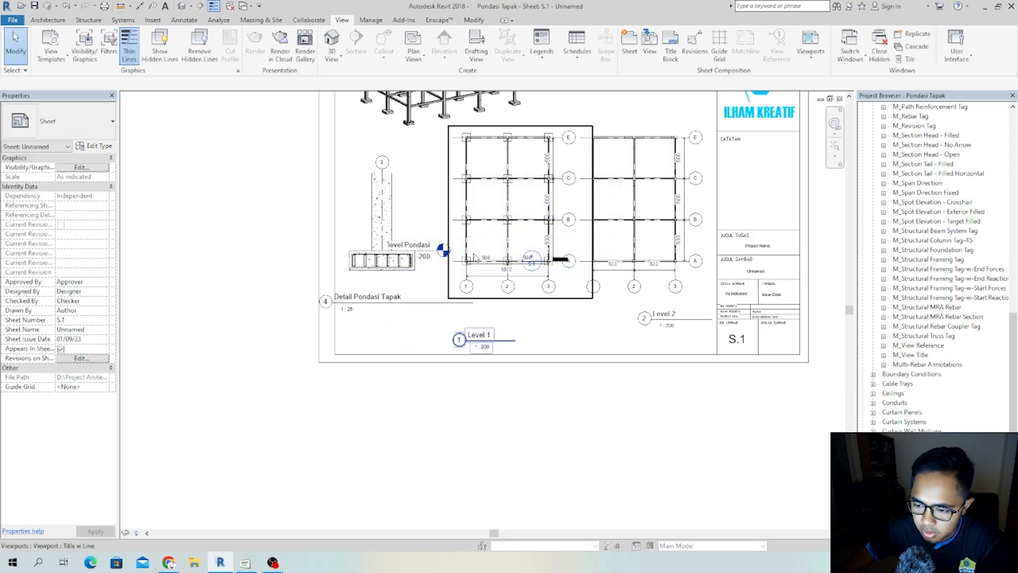
# - Move the Detail Pondasi Tapak view title up and across so it sits closely beneath the footing detail
pyautogui.click(380, 311)
pyautogui.moveTo(419, 303); pyautogui.dragTo(437, 291)
pyautogui.click(409, 320)
pyautogui.click(453, 291)
pyautogui.click(343, 349)
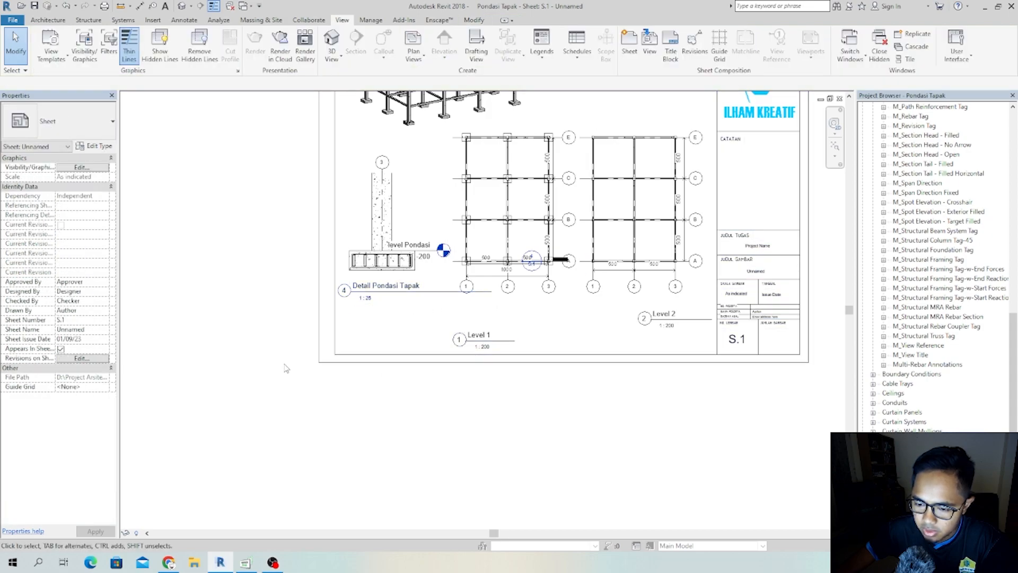
# - Shorten the Detail Pondasi Tapak title line so it ends just past the title text
pyautogui.scroll(2, 381, 294)
pyautogui.click(437, 291)
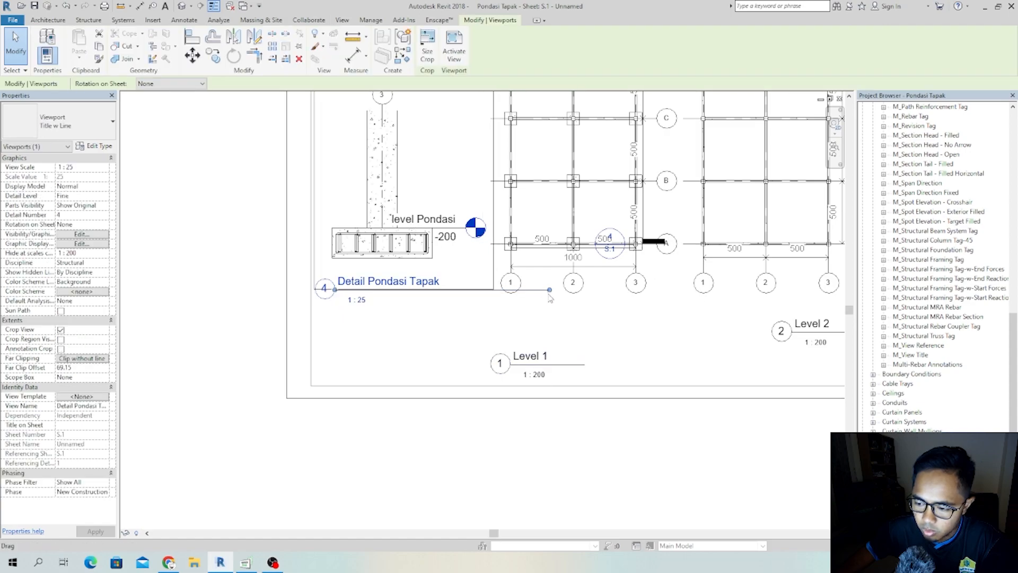
pyautogui.click(260, 312)
pyautogui.scroll(-2, 260, 311)
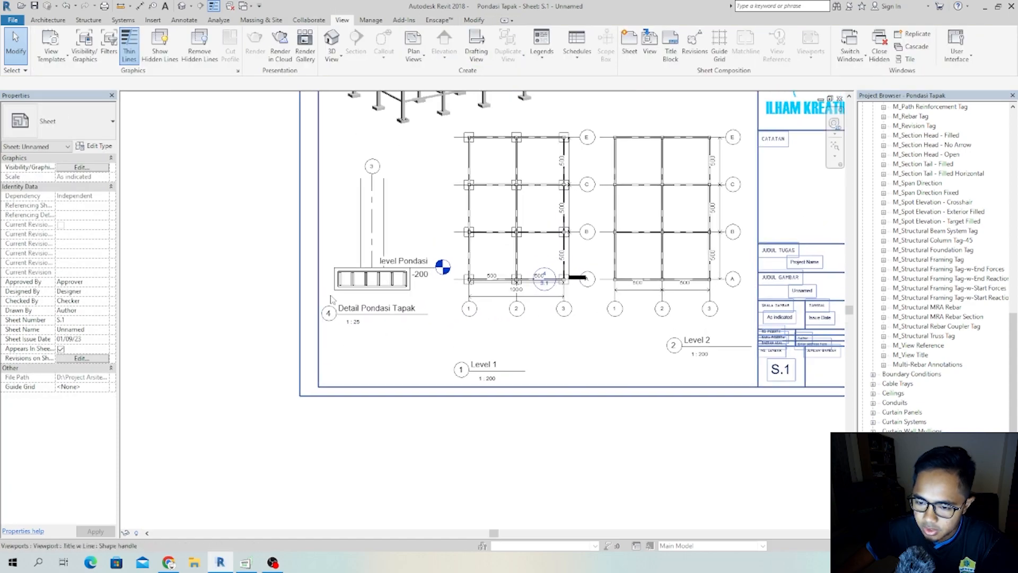
# - Move the Detail Pondasi Tapak viewport down the sheet until its title is nearly level with the Level 1 title
pyautogui.moveTo(272, 146); pyautogui.dragTo(471, 347)
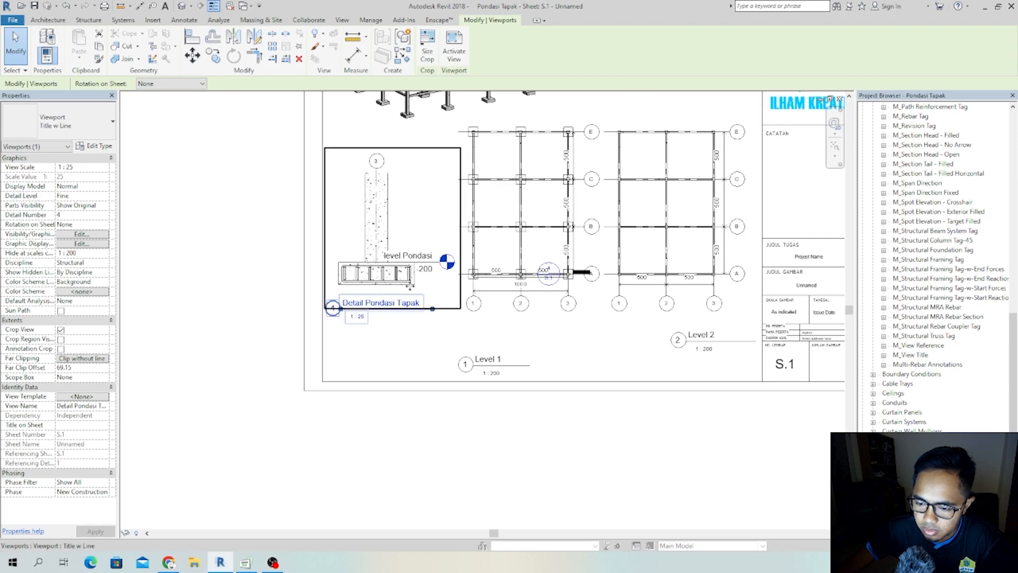
pyautogui.moveTo(410, 287); pyautogui.dragTo(415, 336)
pyautogui.click(266, 357)
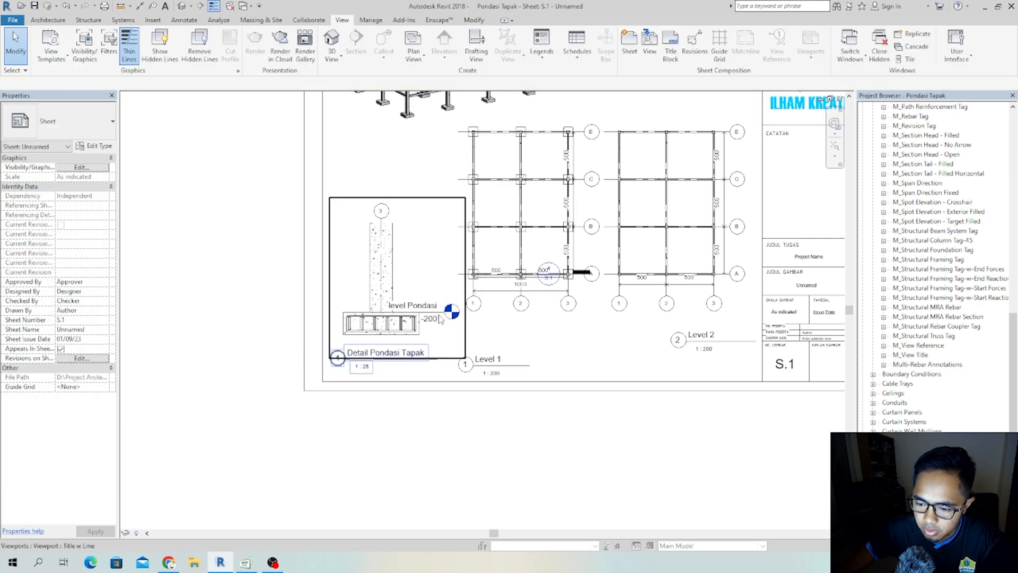
# - Open the Detail Pondasi Tapak view and hide the level Pondasi level element in it
pyautogui.scroll(7, 911, 274)
pyautogui.scroll(8, 912, 274)
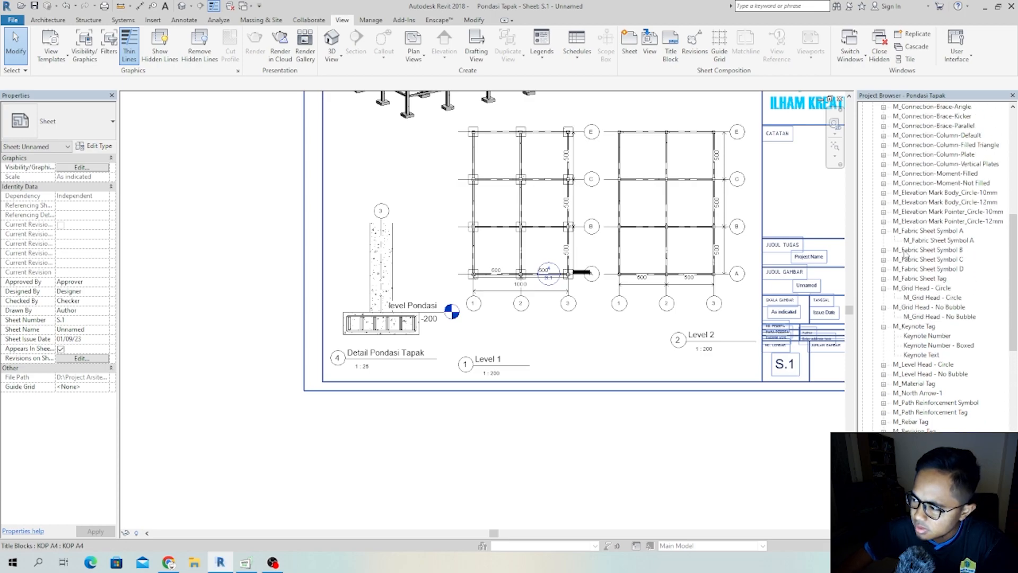
pyautogui.click(874, 154)
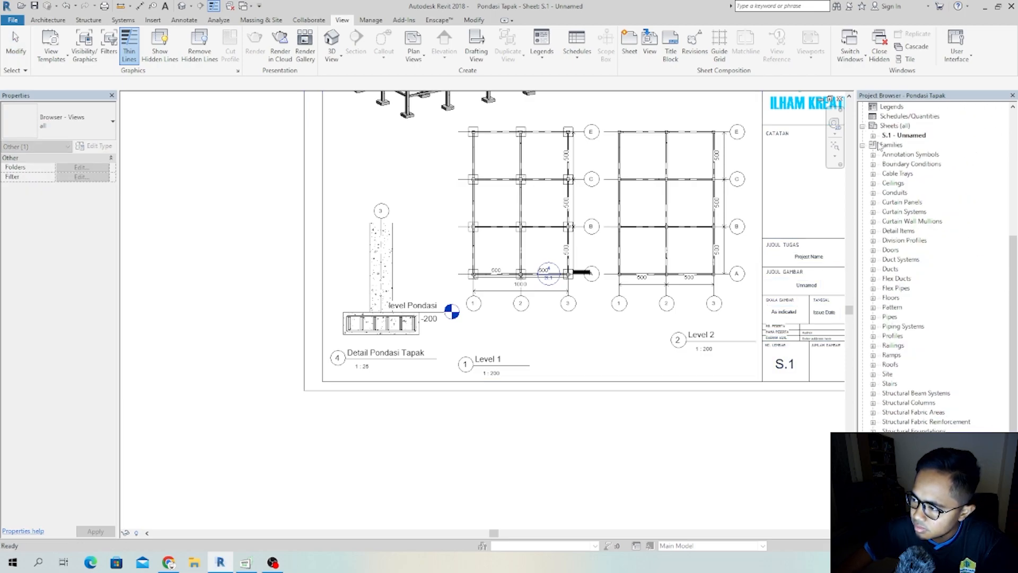
pyautogui.scroll(2, 905, 140)
pyautogui.doubleClick(923, 144)
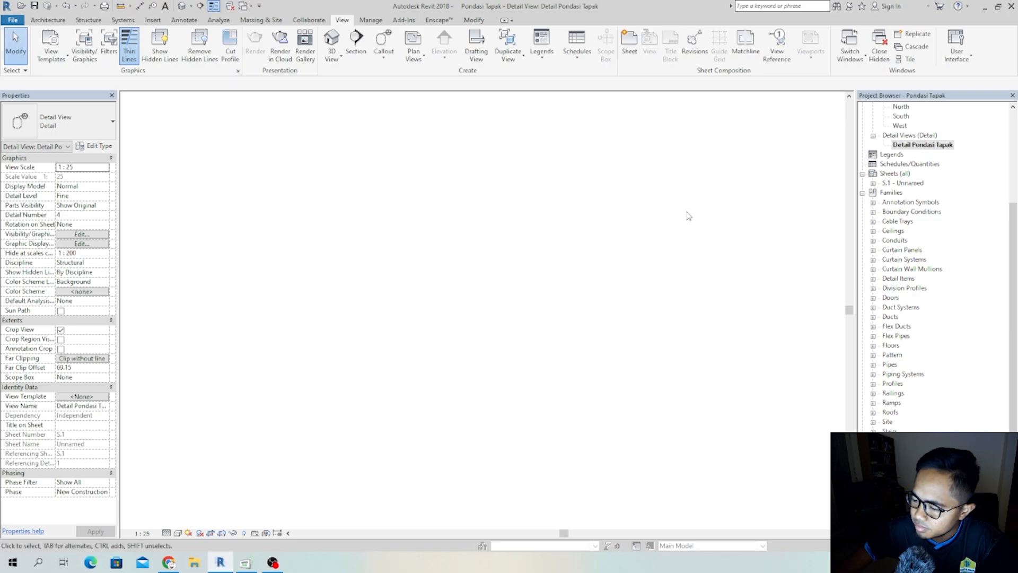
pyautogui.rightClick(596, 346)
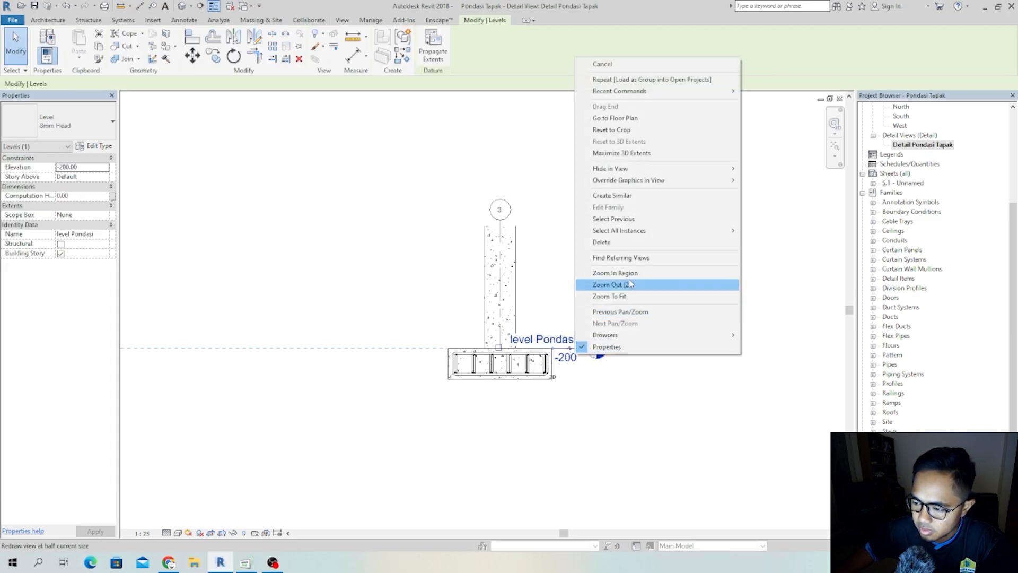
pyautogui.moveTo(685, 168)
pyautogui.click(768, 168)
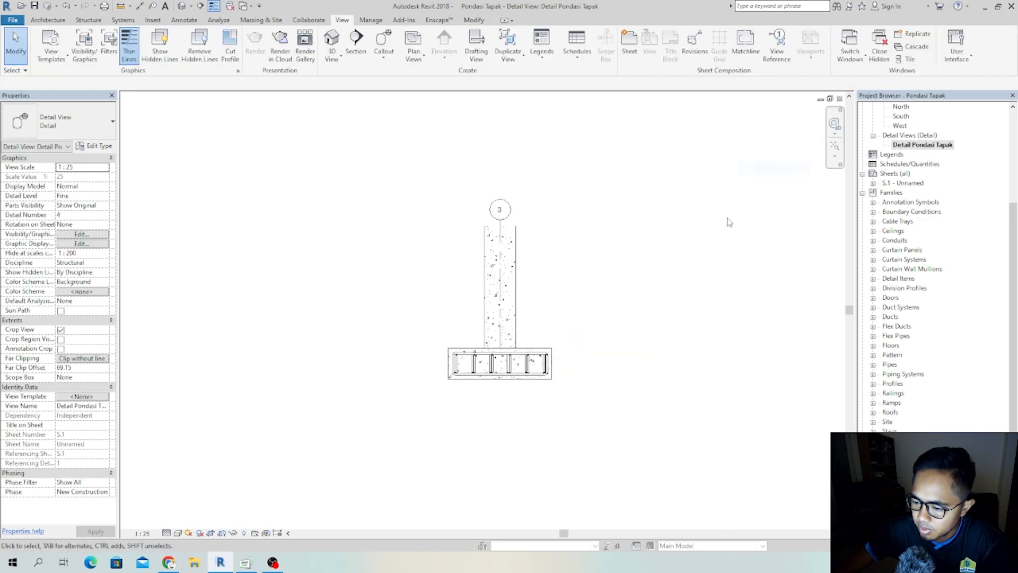
# - On sheet S.1, move the Level 1 title up close beneath its plan and lower its viewport until the title aligns with Detail Pondasi Tapak's
pyautogui.click(862, 192)
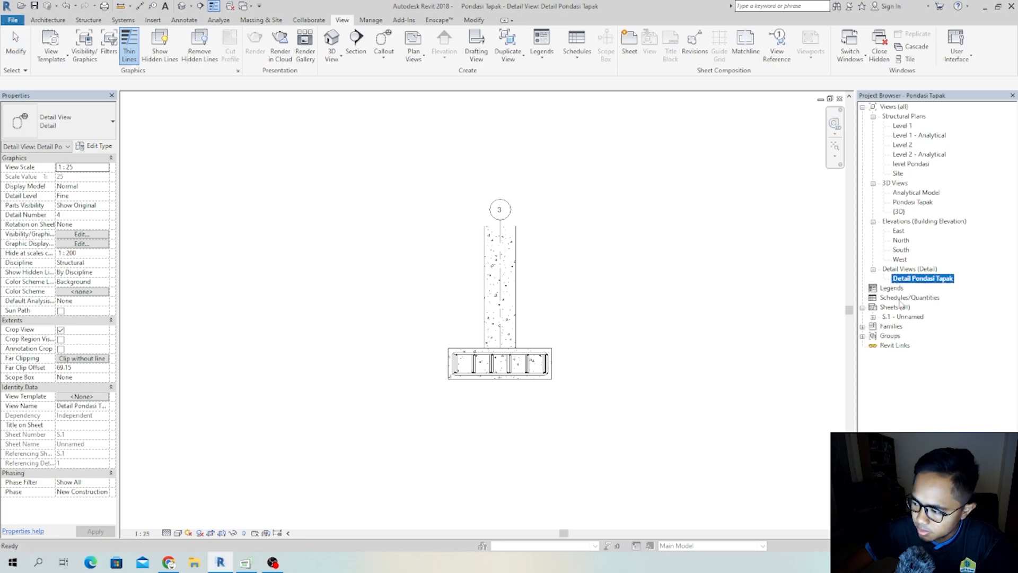
pyautogui.doubleClick(887, 316)
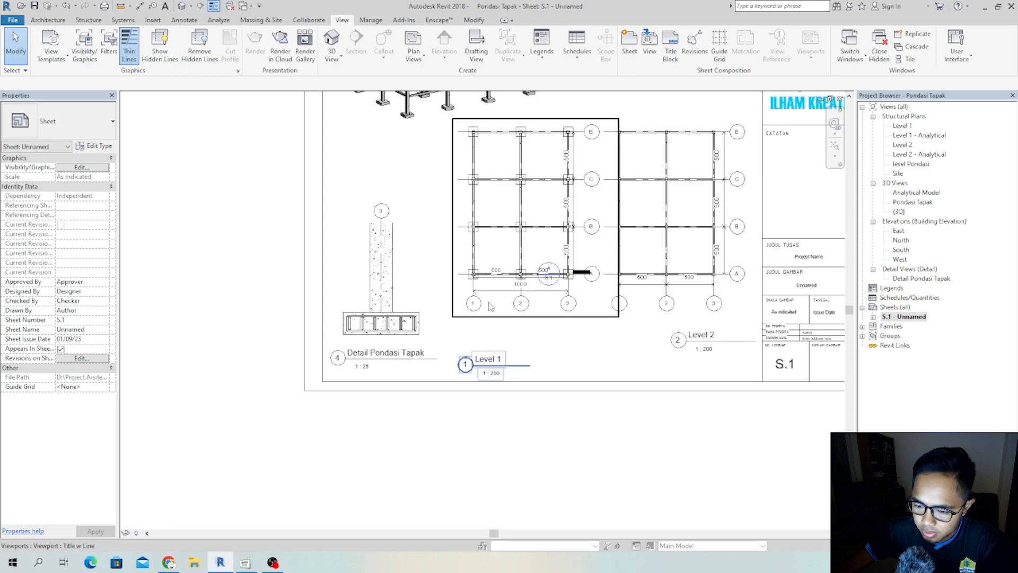
pyautogui.click(514, 358)
pyautogui.moveTo(514, 358); pyautogui.dragTo(514, 323)
pyautogui.click(567, 303)
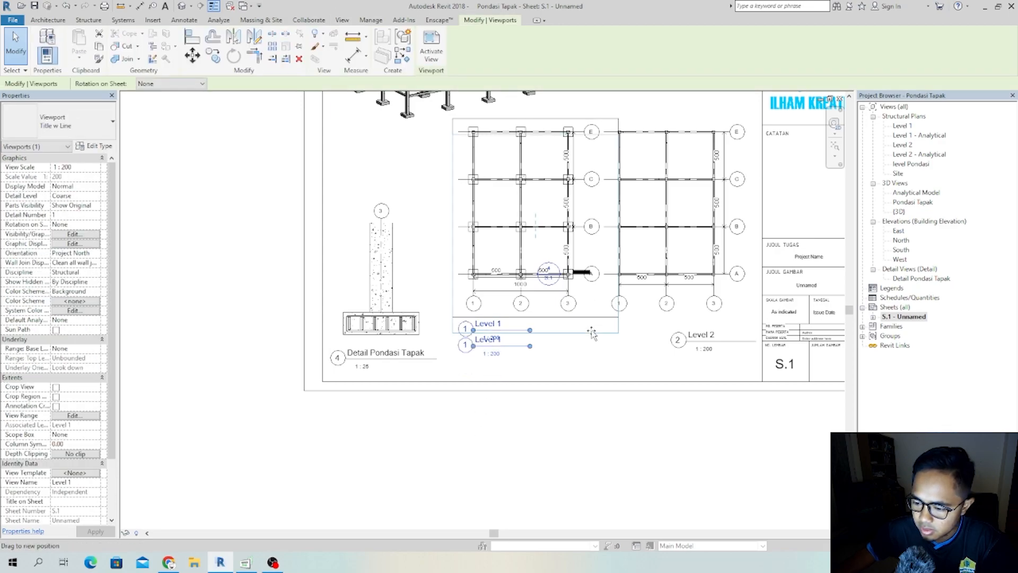
pyautogui.hotkey('ctrl', 'z')
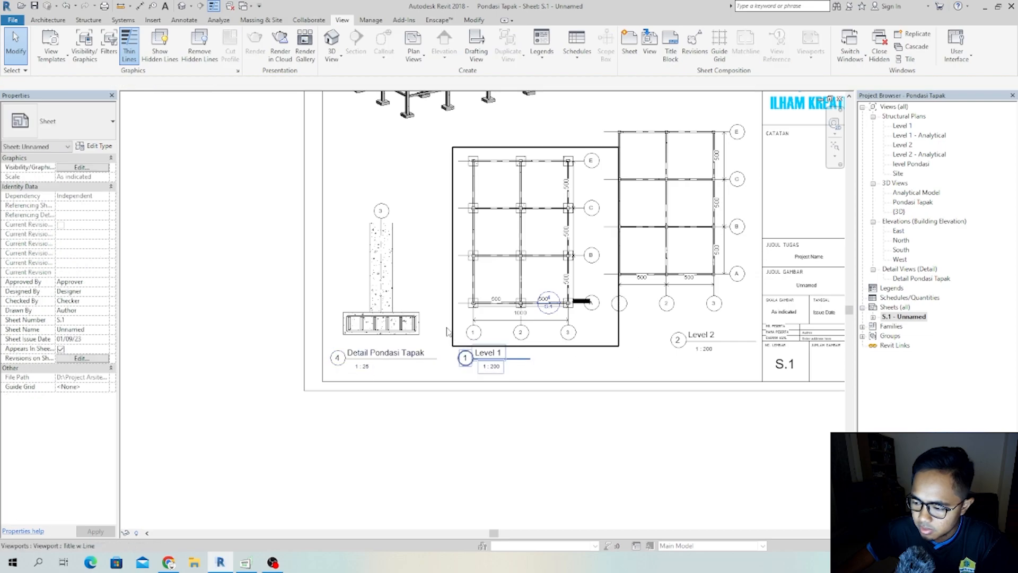
pyautogui.click(447, 331)
# - Move the Level 2 viewport down the sheet until its title is level with the Level 1 title
pyautogui.click(669, 318)
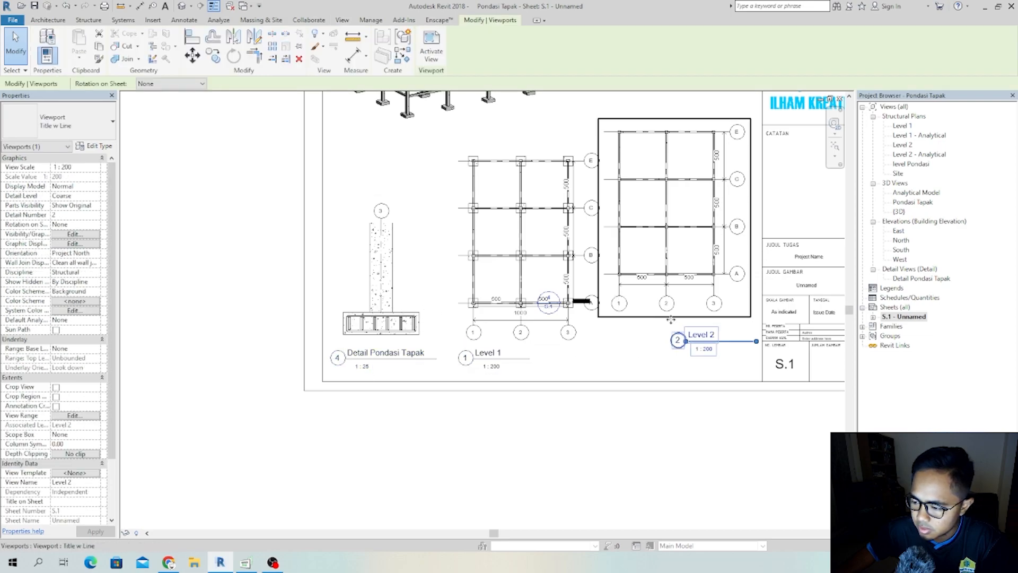
pyautogui.moveTo(736, 321); pyautogui.dragTo(739, 339)
pyautogui.click(659, 438)
pyautogui.click(642, 310)
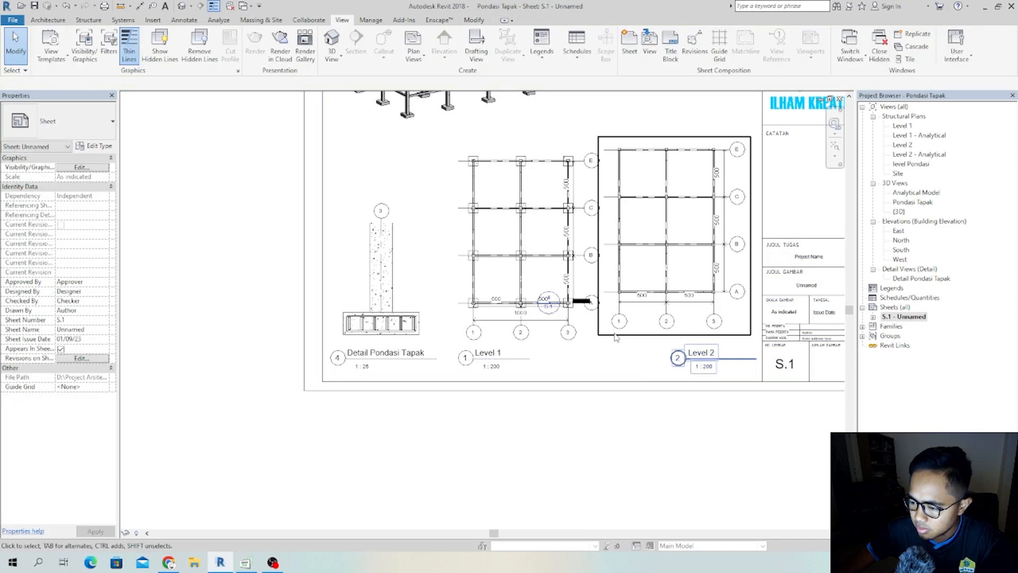
# - Shift the Level 1 viewport sideways toward the footing detail to clear space before the Level 2 plan
pyautogui.click(510, 278)
pyautogui.moveTo(508, 277); pyautogui.dragTo(487, 278)
pyautogui.click(546, 412)
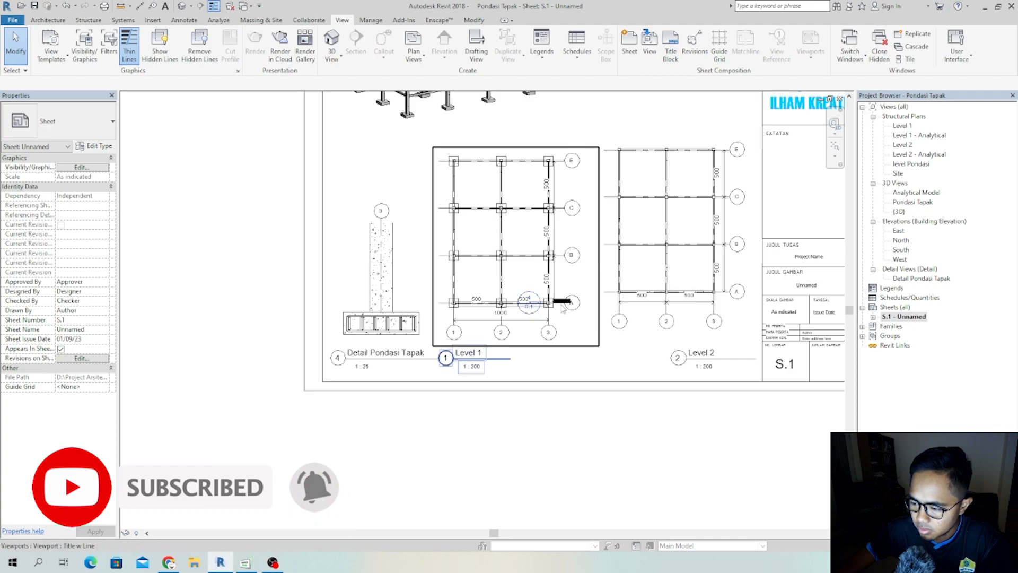
# - In the Level 1 structural plan, hide the footing's section mark element near grid A between grids 2 and 3
pyautogui.scroll(3, 553, 351)
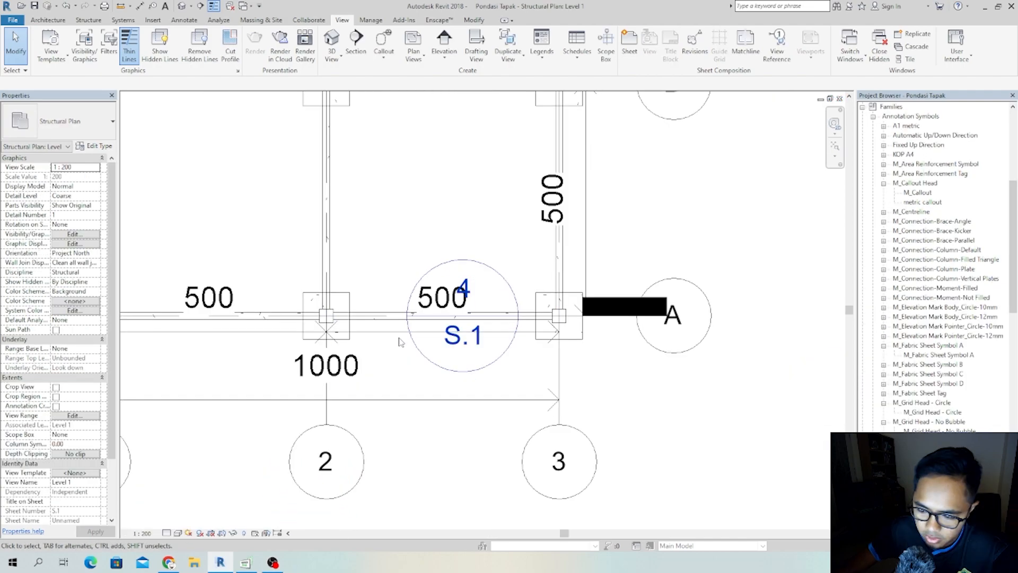
pyautogui.scroll(2, 473, 362)
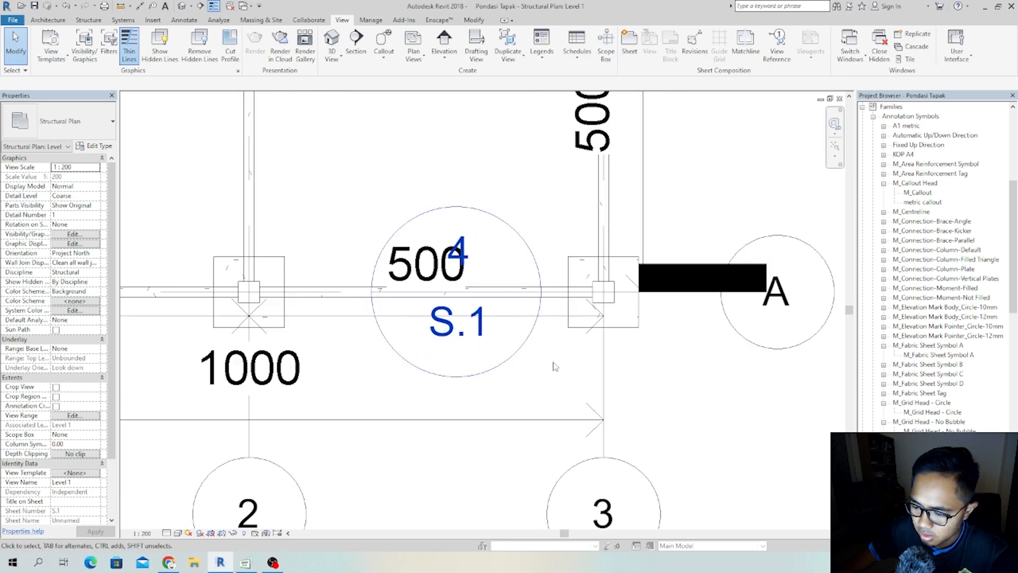
pyautogui.click(459, 371)
pyautogui.rightClick(499, 369)
pyautogui.moveTo(652, 182)
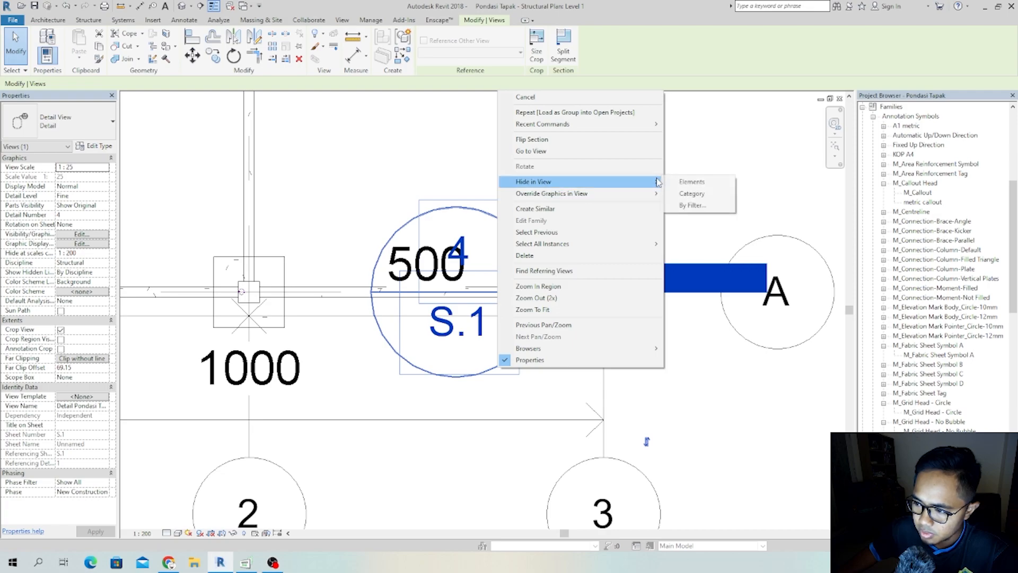
pyautogui.click(695, 186)
pyautogui.scroll(-6, 414, 411)
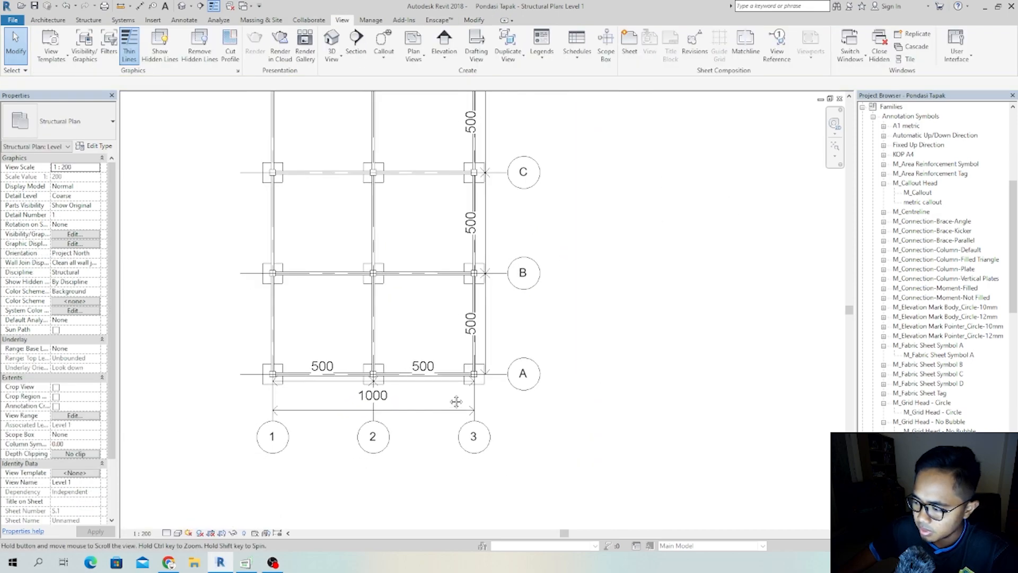
pyautogui.moveTo(443, 407); pyautogui.dragTo(556, 357, button='middle')
# - Return to sheet S.1 and move the Level 2 title sideways so it starts beneath the plan's grid 1 side
pyautogui.click(873, 117)
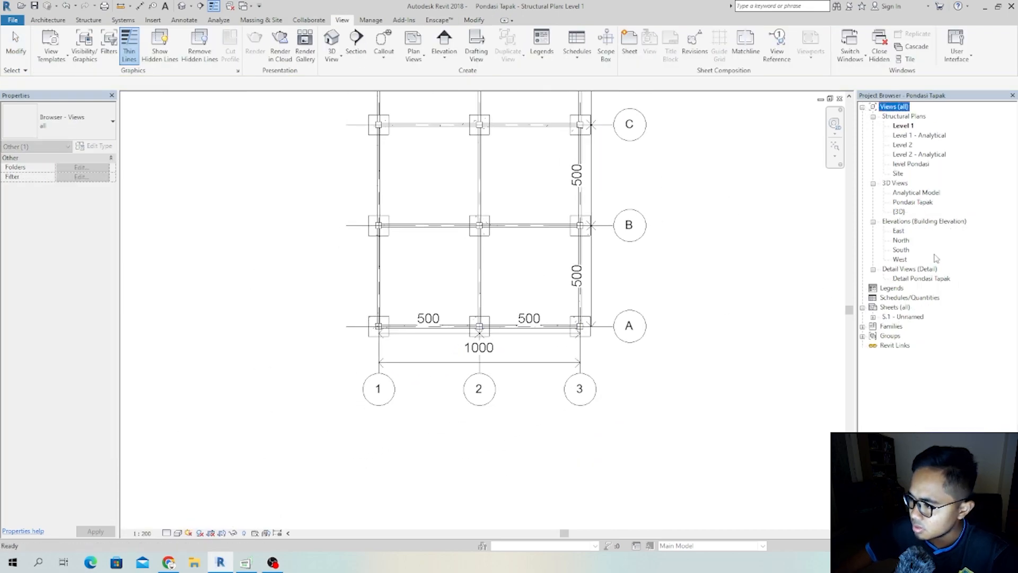
pyautogui.doubleClick(896, 316)
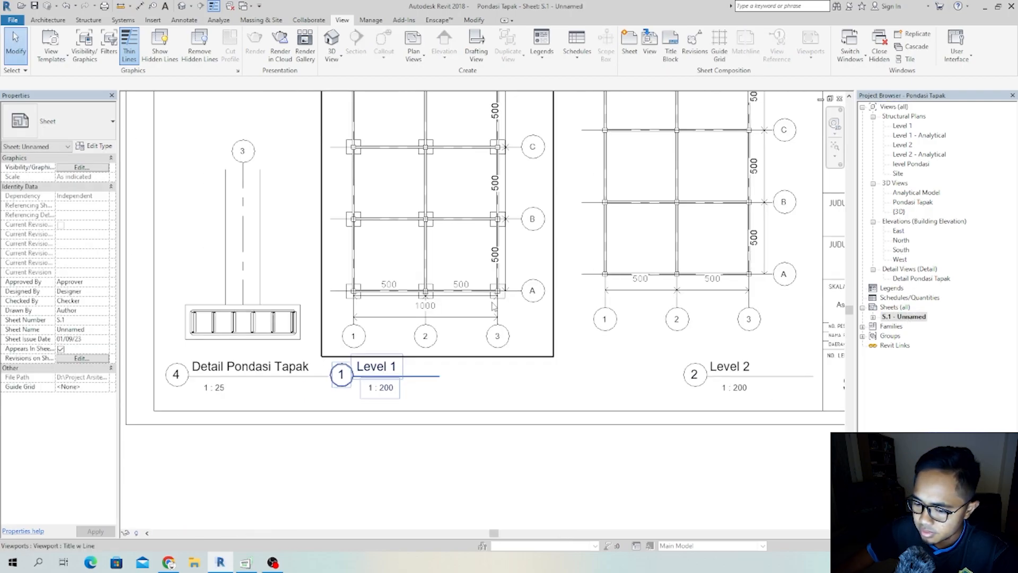
pyautogui.scroll(3, 476, 318)
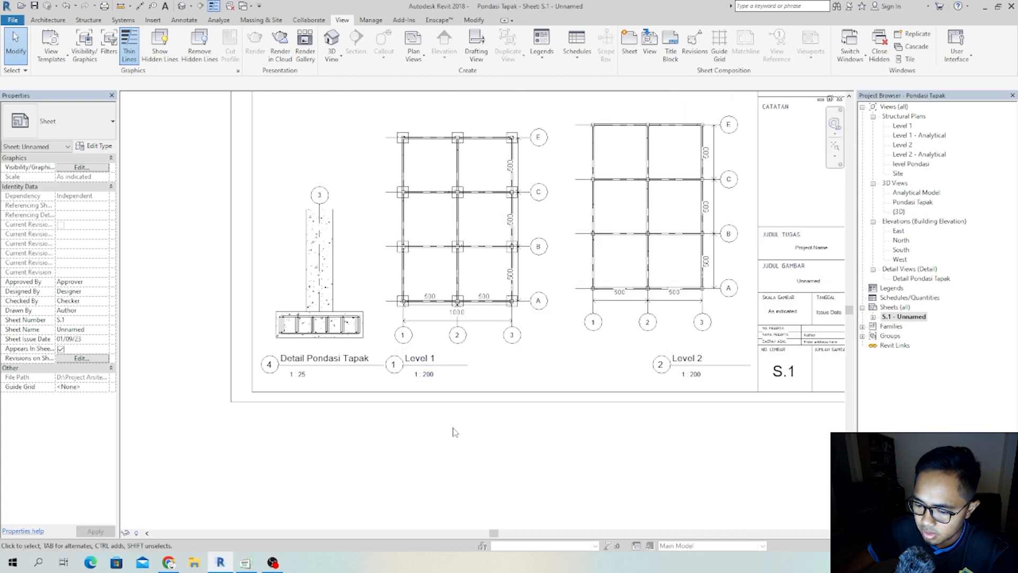
pyautogui.click(653, 362)
pyautogui.moveTo(654, 363); pyautogui.dragTo(644, 365)
pyautogui.click(594, 400)
pyautogui.scroll(-1, 491, 138)
pyautogui.moveTo(492, 138); pyautogui.dragTo(476, 282, button='middle')
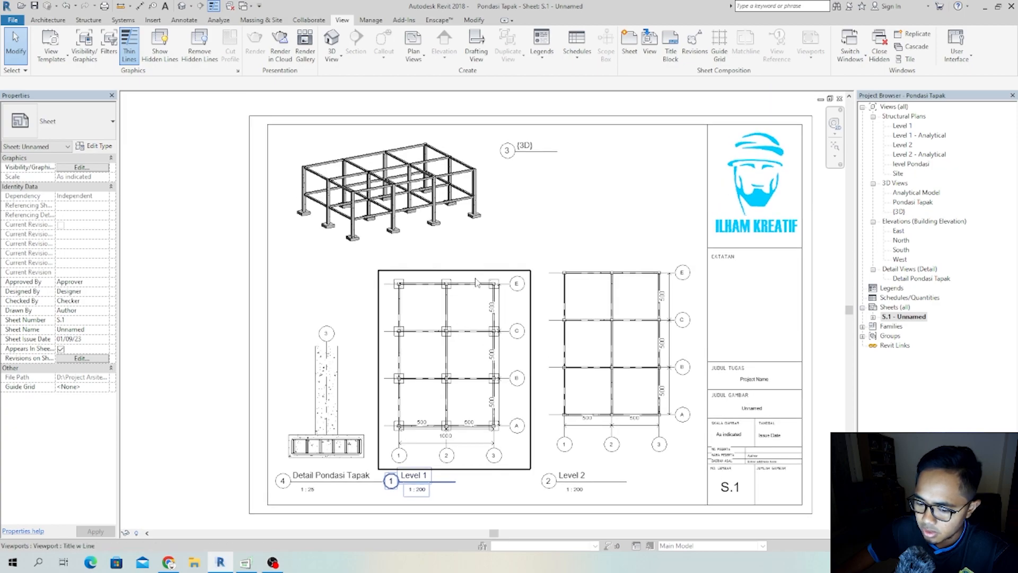
# - Rename the 3D view Pondasi Tapak as 3D Pondasi Tapak and place it on the sheet above the Level 2 plan
pyautogui.click(910, 203)
pyautogui.rightClick(906, 205)
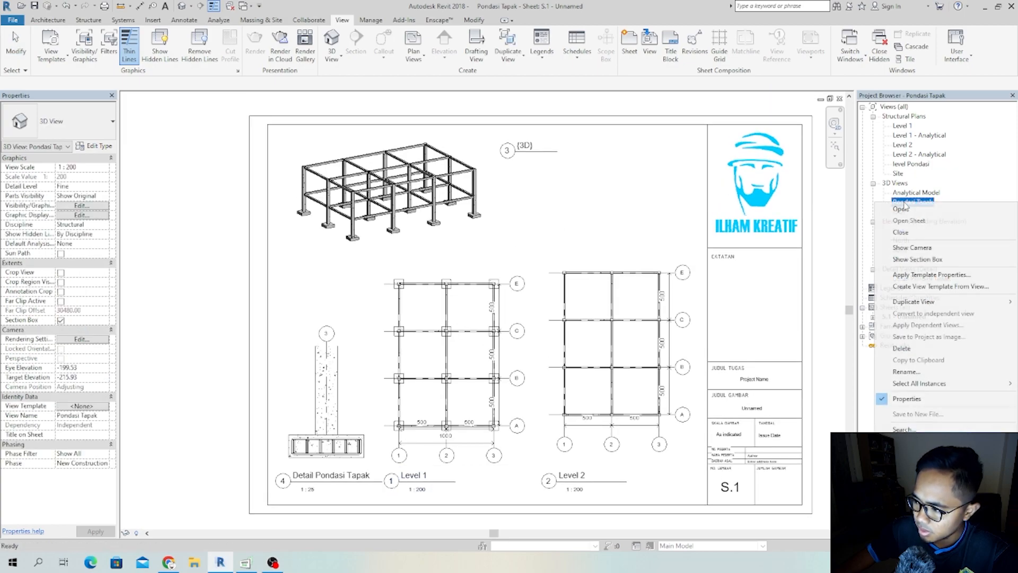
pyautogui.click(906, 372)
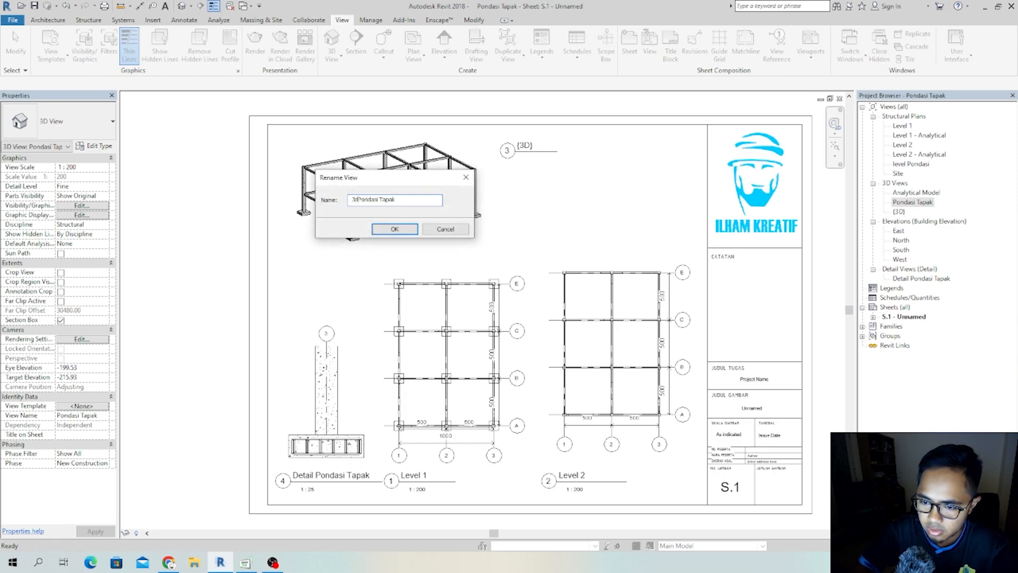
pyautogui.click(391, 232)
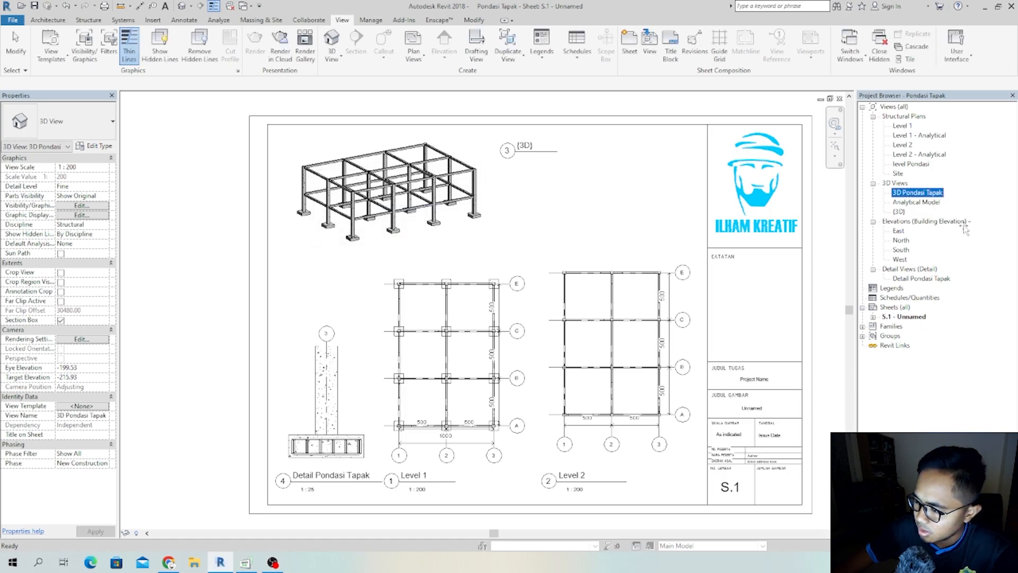
pyautogui.moveTo(914, 320); pyautogui.dragTo(908, 317)
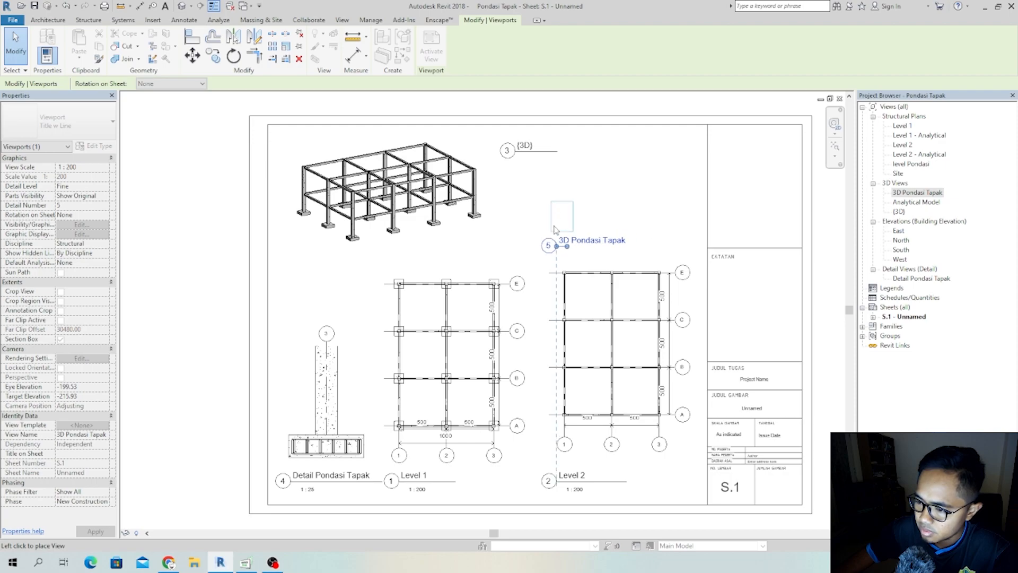
pyautogui.click(553, 227)
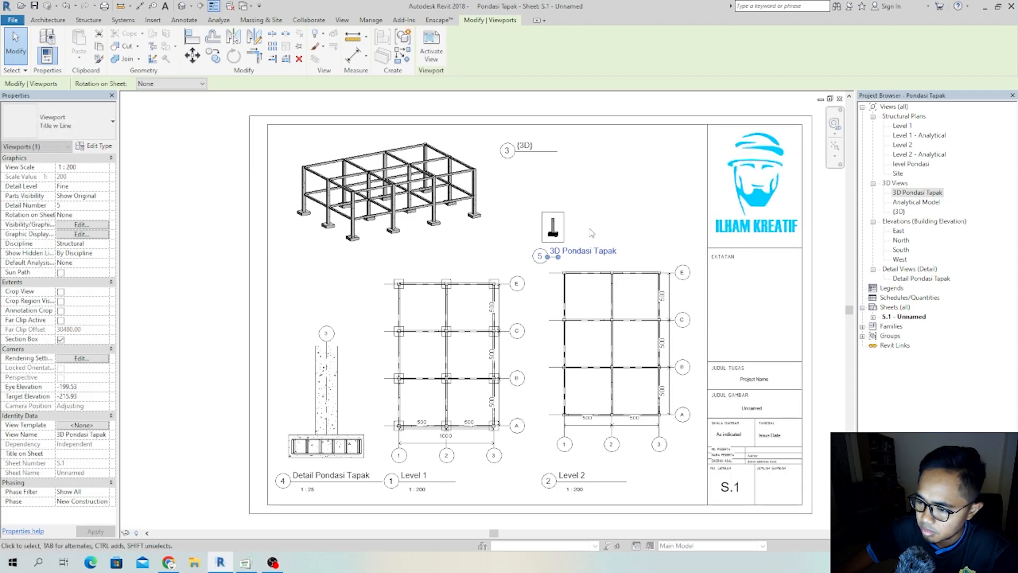
# - Try the 3D Pondasi Tapak viewport at scales 1 : 50 and 1 : 20
pyautogui.click(104, 167)
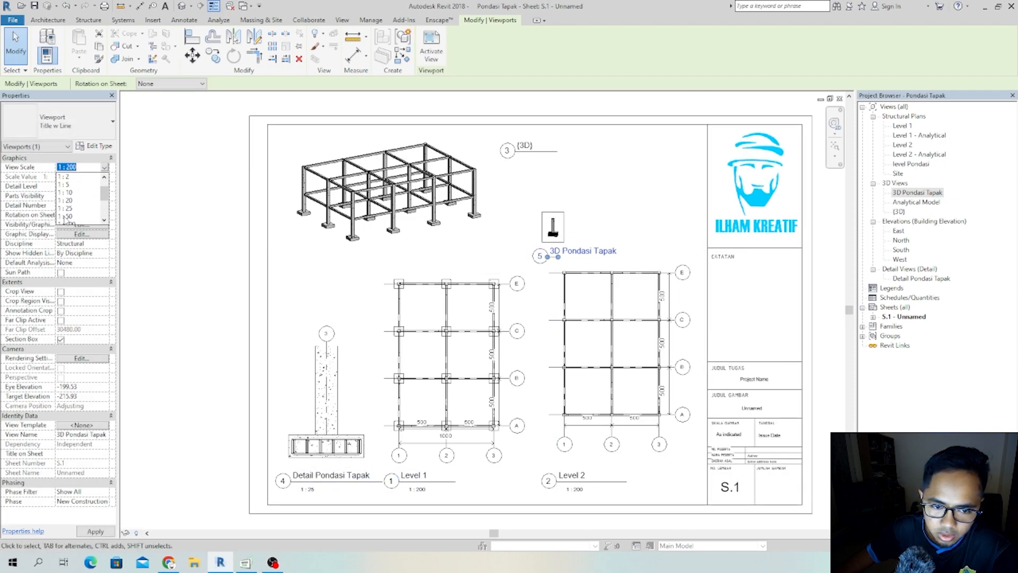
pyautogui.click(68, 216)
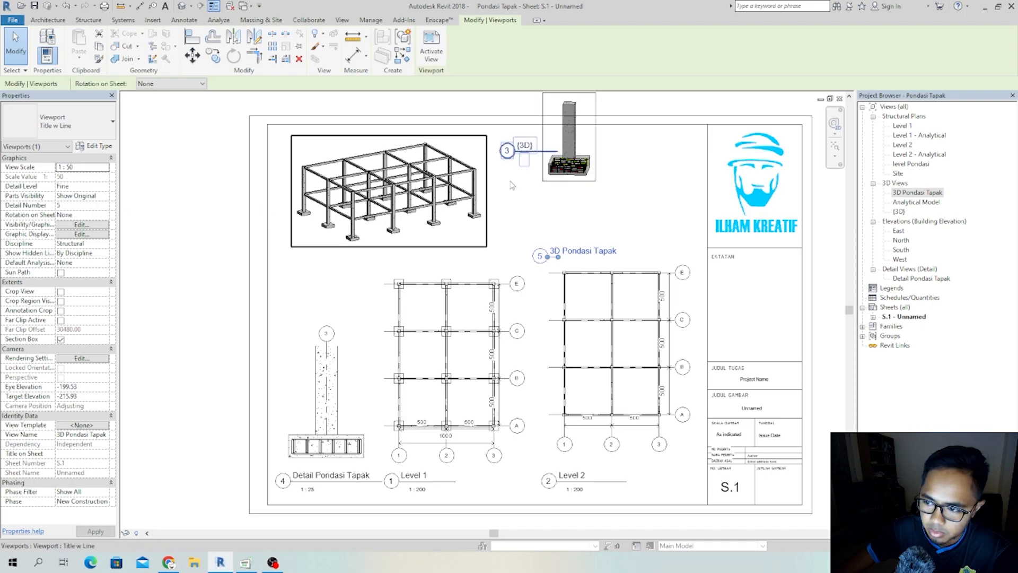
pyautogui.click(104, 167)
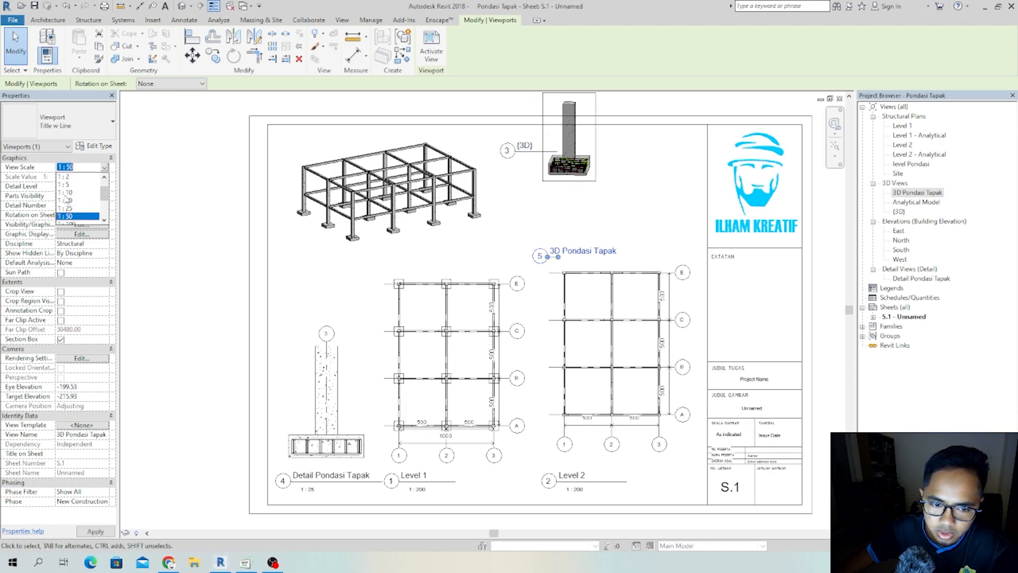
pyautogui.click(71, 201)
pyautogui.scroll(-3, 541, 234)
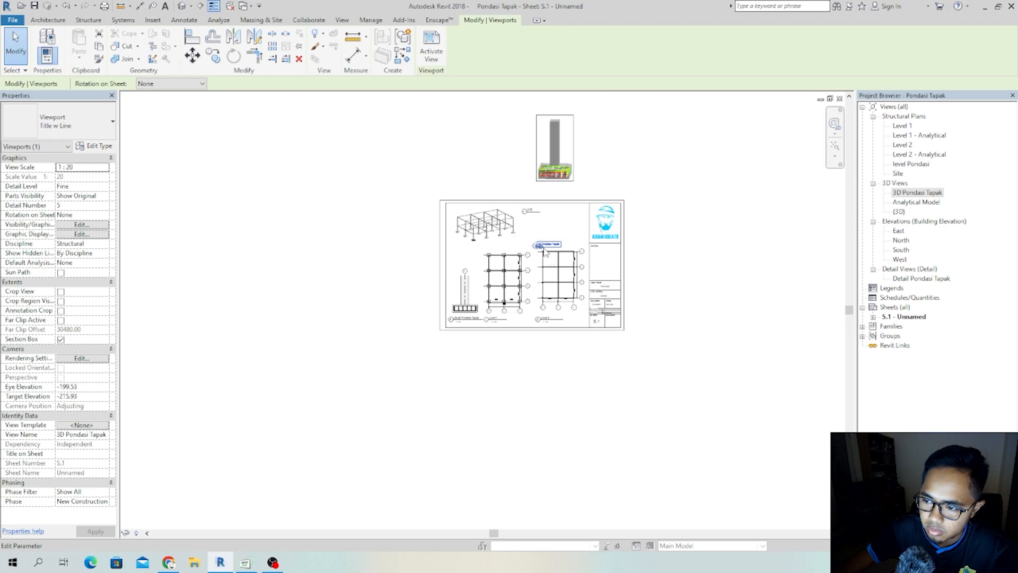
pyautogui.scroll(1, 595, 156)
pyautogui.click(643, 154)
pyautogui.click(586, 154)
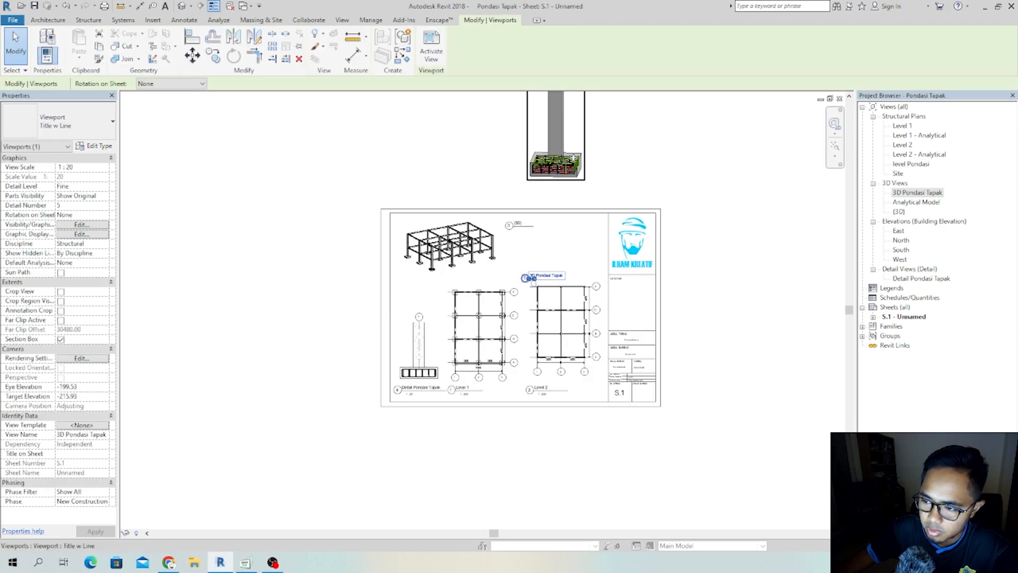
pyautogui.scroll(-2, 570, 230)
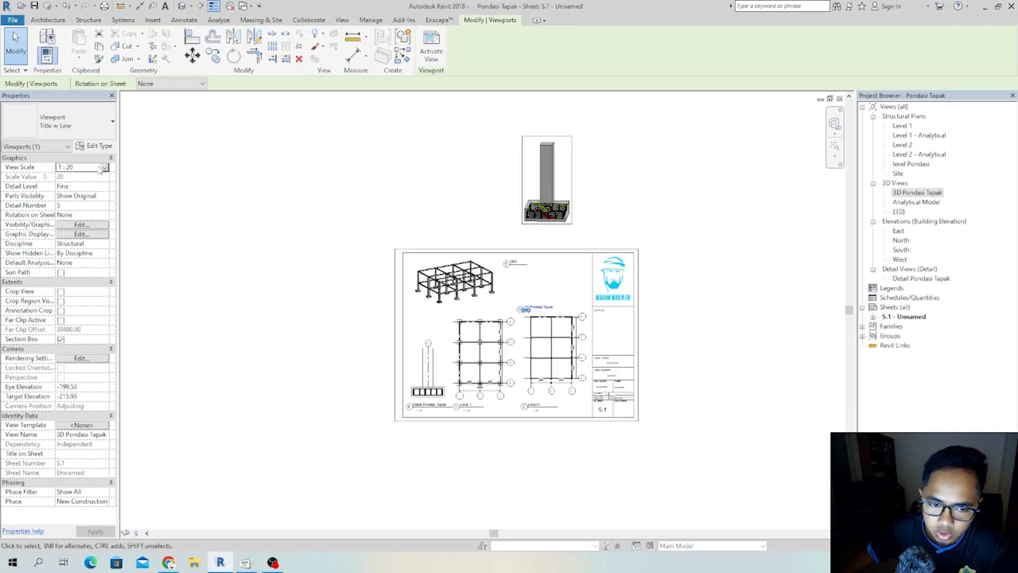
# - Set the 3D Pondasi Tapak viewport's scale to 1 : 25 and move it onto the sheet beside the {3D} view
pyautogui.click(105, 168)
pyautogui.scroll(-1, 68, 215)
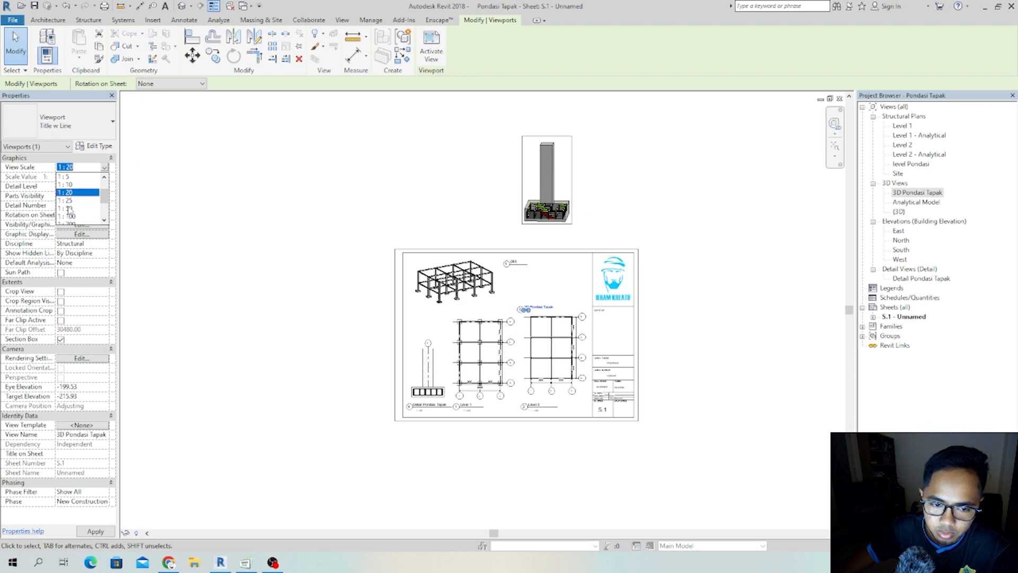
pyautogui.click(65, 200)
pyautogui.moveTo(563, 219); pyautogui.dragTo(540, 310)
pyautogui.scroll(5, 542, 326)
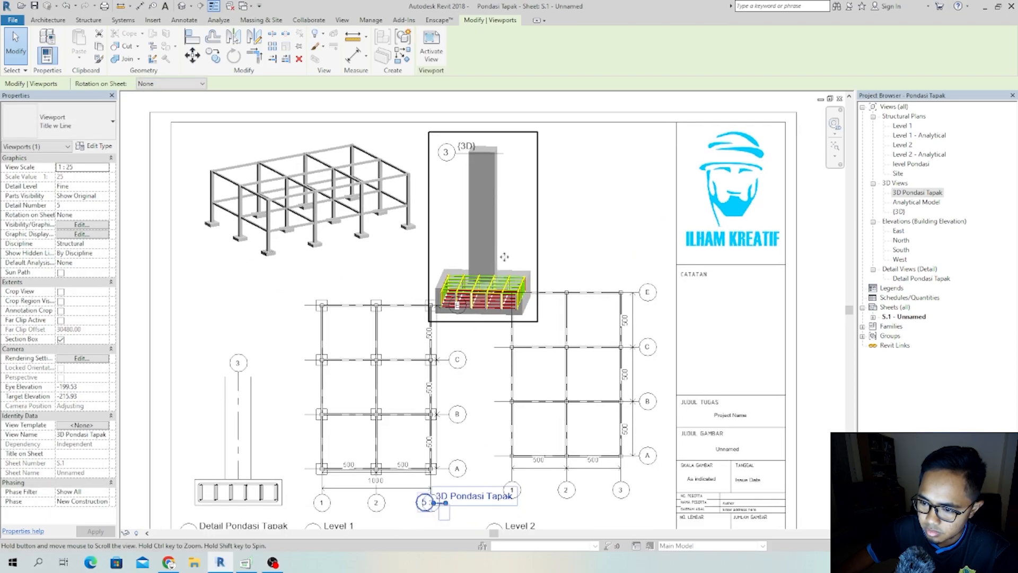
pyautogui.moveTo(512, 265); pyautogui.dragTo(510, 259, button='middle')
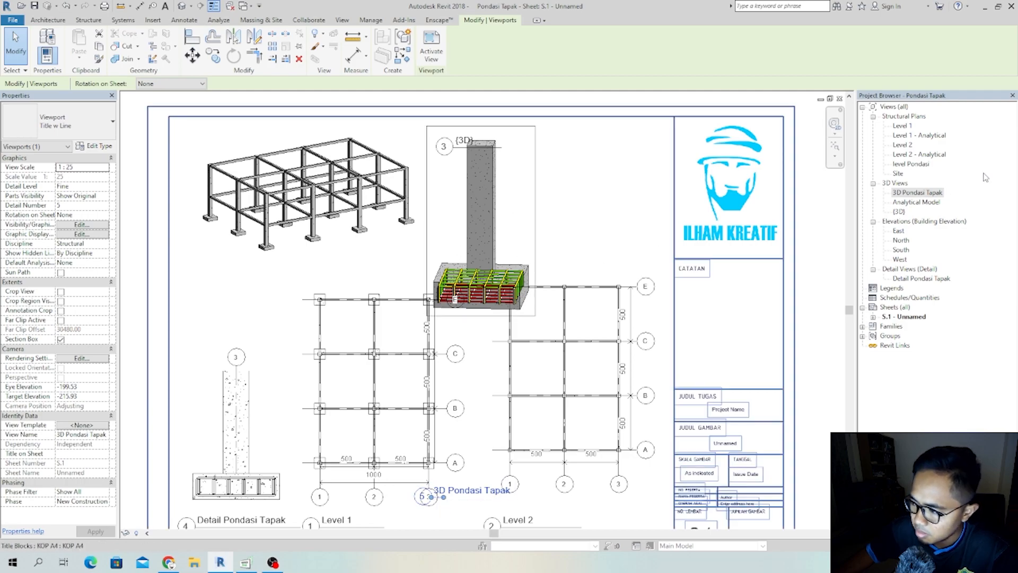
# - In the 3D Pondasi Tapak view, reveal hidden elements and lower the section box's upper face to cut the column just above the footing
pyautogui.doubleClick(893, 195)
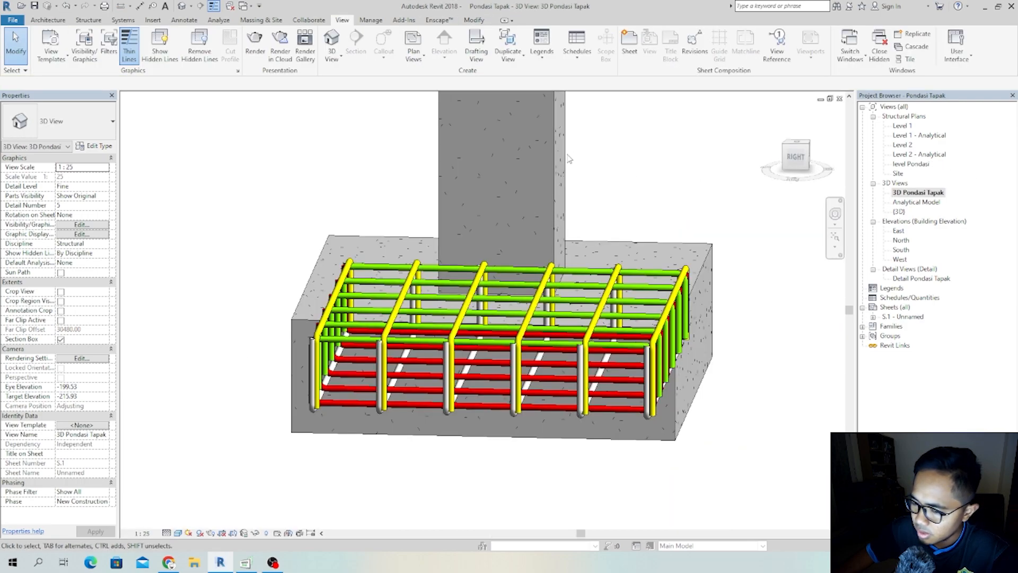
pyautogui.click(552, 198)
pyautogui.scroll(-2, 503, 272)
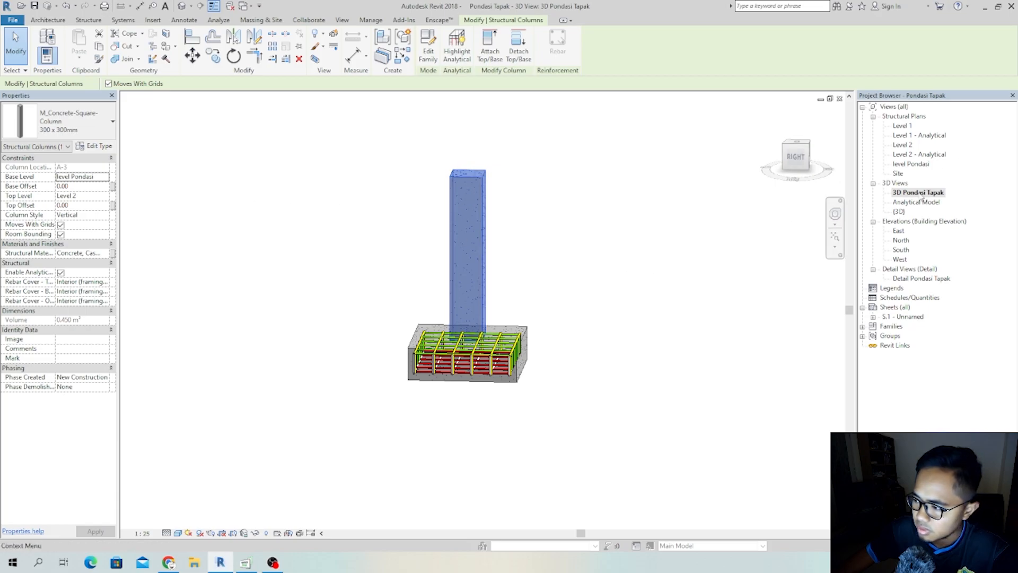
pyautogui.click(713, 281)
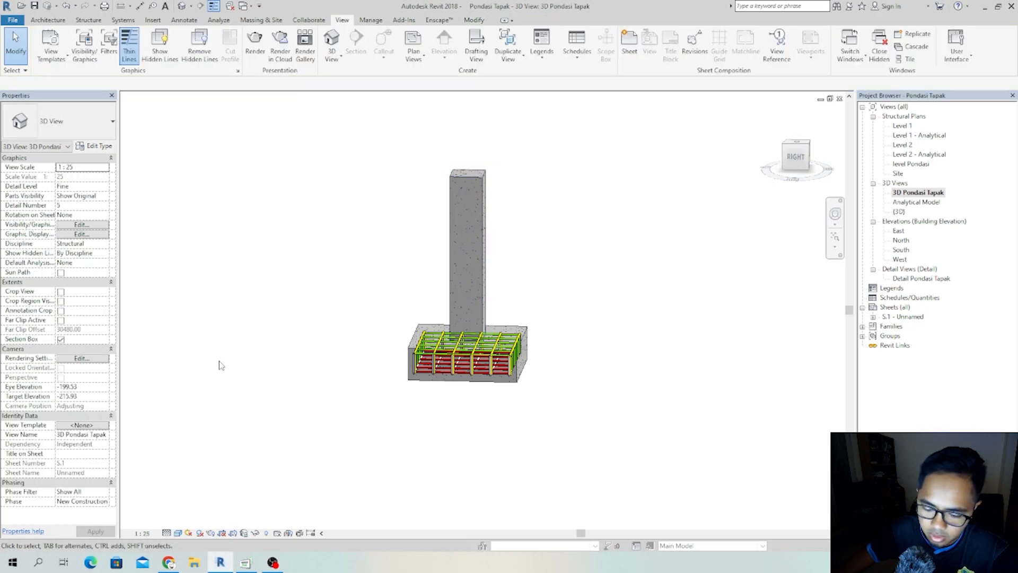
pyautogui.click(266, 533)
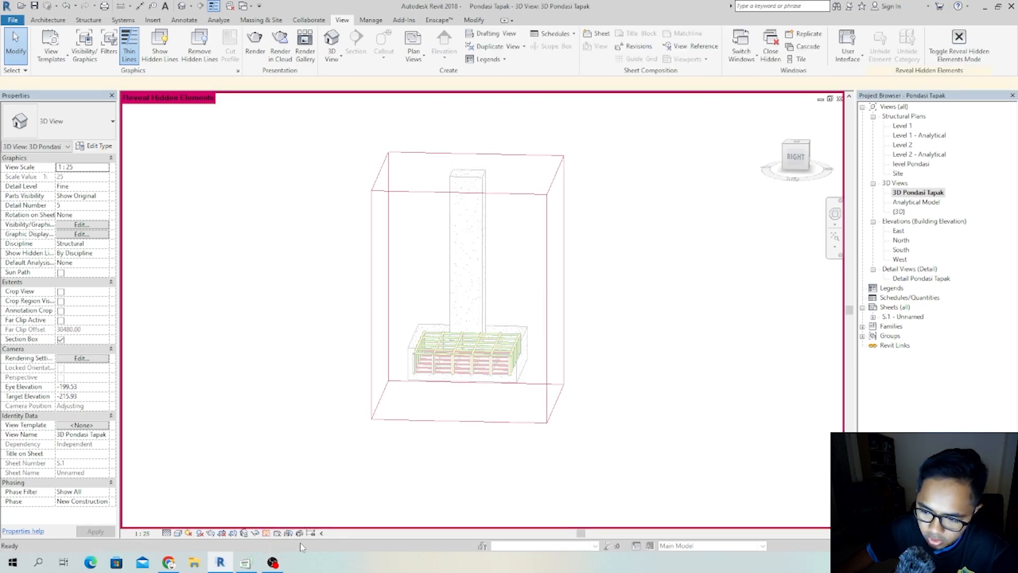
pyautogui.click(493, 193)
pyautogui.moveTo(468, 301); pyautogui.dragTo(468, 303)
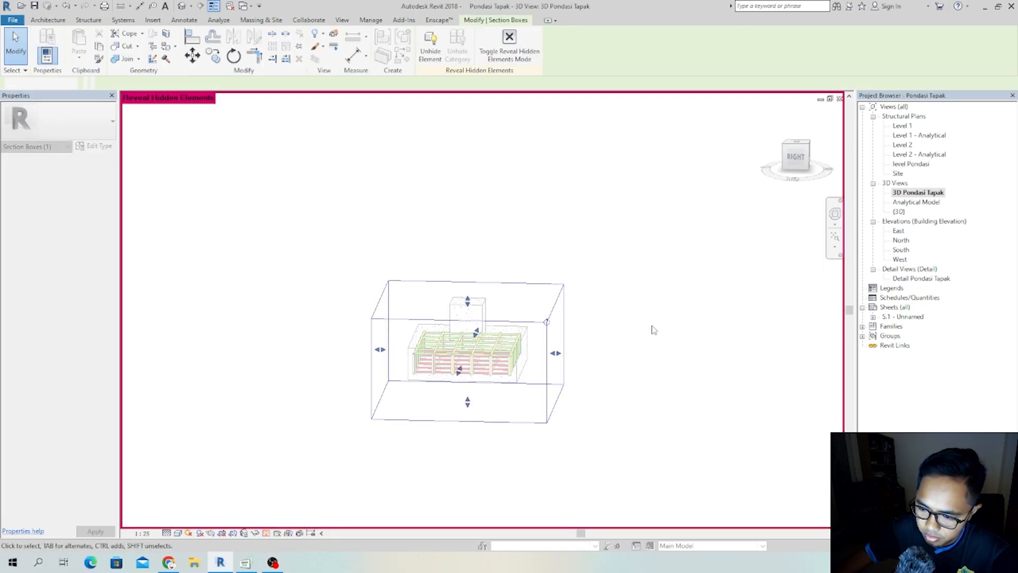
pyautogui.click(652, 326)
pyautogui.moveTo(520, 366); pyautogui.dragTo(523, 322, button='middle')
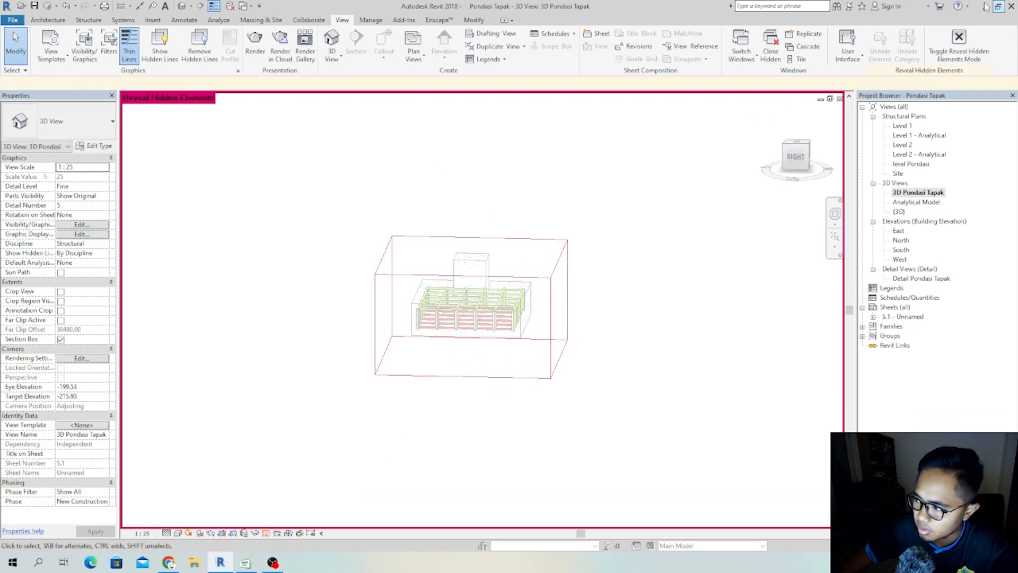
# - Exit the reveal-hidden-elements mode and, on sheet S.1, move the 3D Pondasi Tapak viewport into the empty space above the Level 2 plan
pyautogui.click(959, 42)
pyautogui.scroll(2, 460, 297)
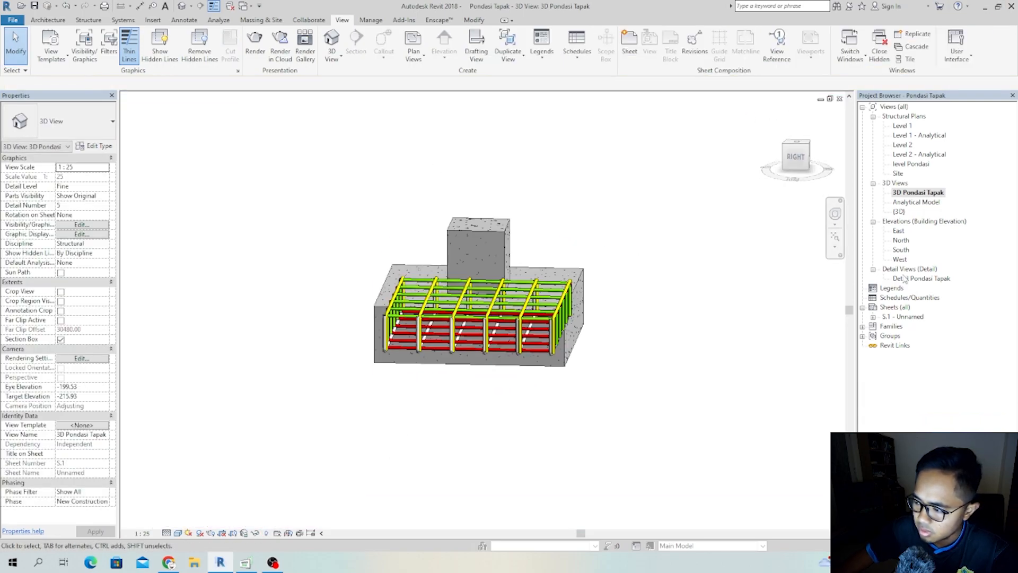
pyautogui.doubleClick(911, 318)
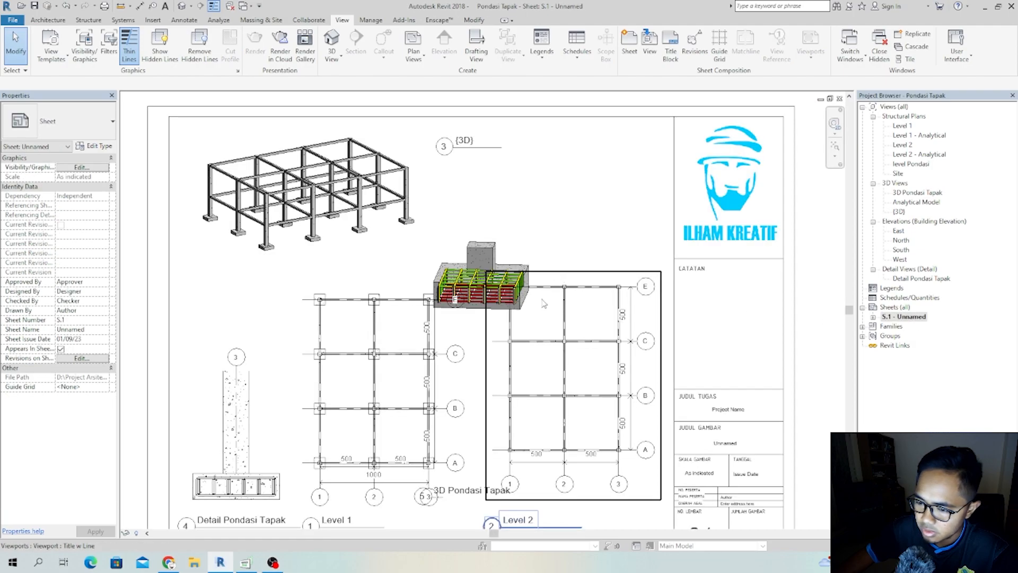
pyautogui.click(501, 245)
pyautogui.moveTo(501, 245); pyautogui.dragTo(566, 161)
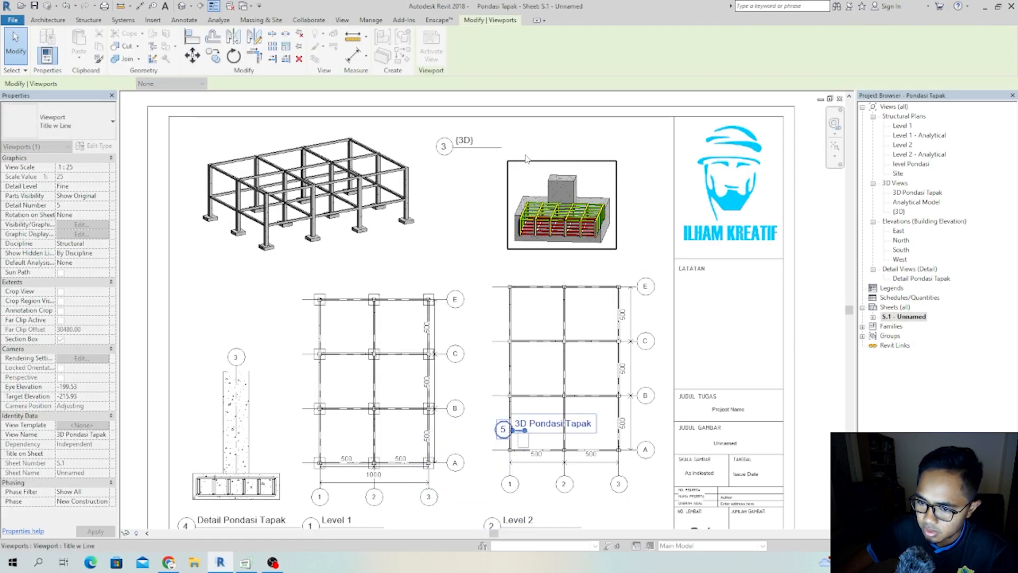
# - Move the {3D} viewport's title beneath the structural frame on the sheet
pyautogui.click(460, 158)
pyautogui.moveTo(502, 147); pyautogui.dragTo(252, 274)
pyautogui.click(474, 181)
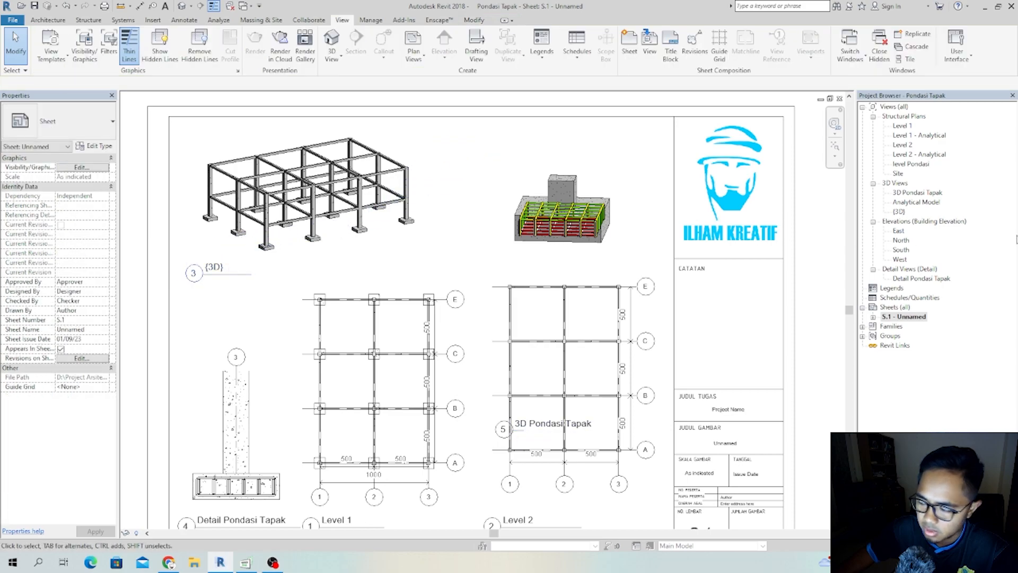
# - Rename the {3D} view as 3D Struktur
pyautogui.click(897, 212)
pyautogui.rightClick(897, 211)
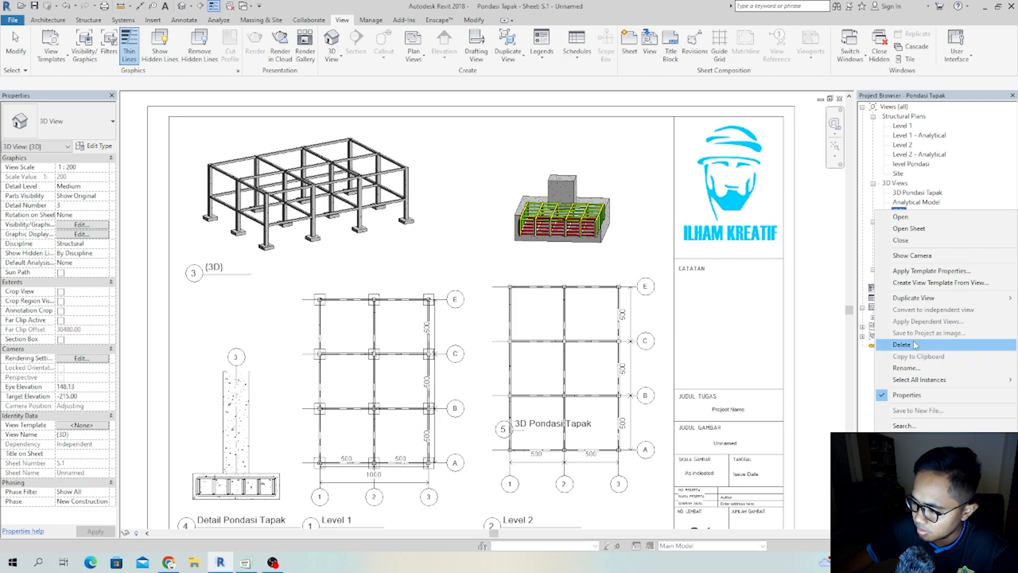
pyautogui.click(905, 367)
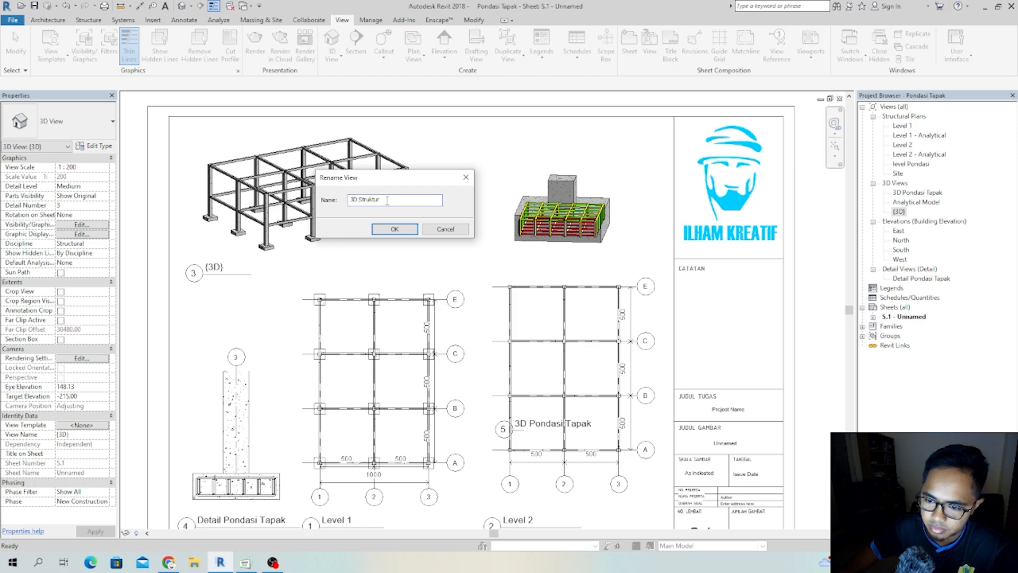
pyautogui.click(396, 229)
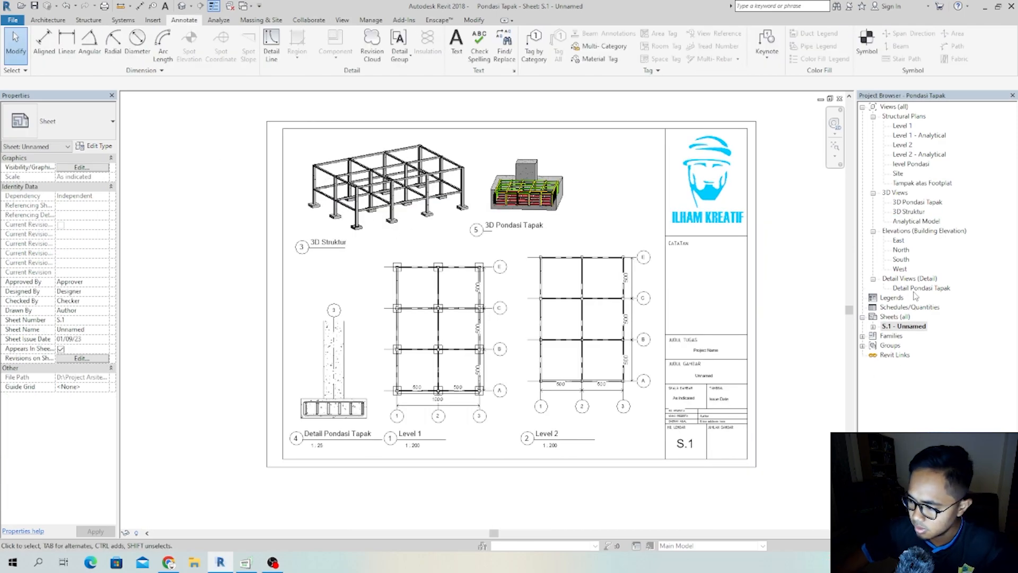
# - In the Detail Pondasi Tapak view, tag the footing's Type B rebar by category with a horizontal, attached-end leader
pyautogui.doubleClick(917, 289)
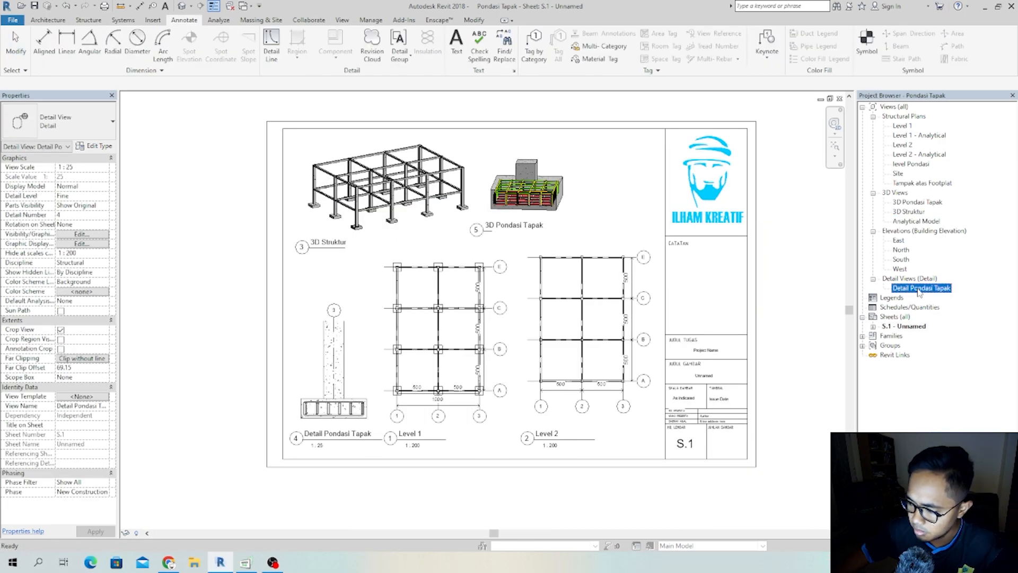
pyautogui.scroll(-2, 398, 341)
pyautogui.moveTo(398, 341); pyautogui.dragTo(436, 343, button='middle')
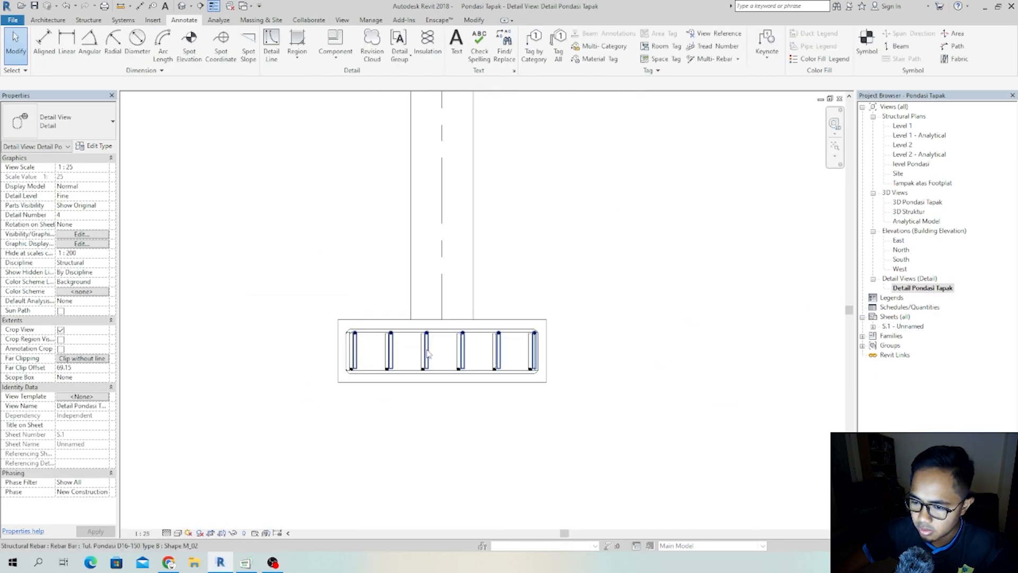
pyautogui.scroll(2, 356, 376)
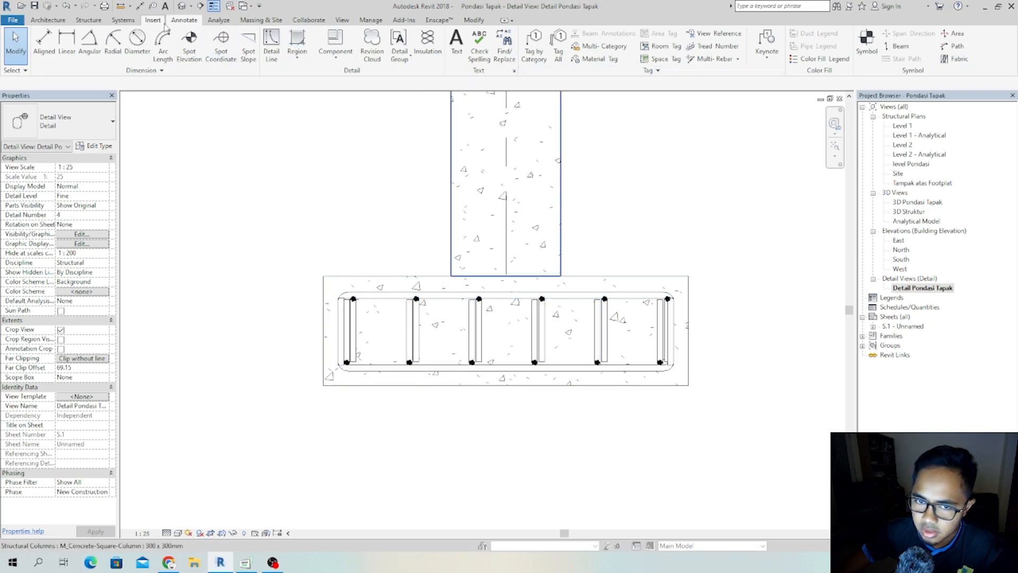
pyautogui.click(534, 47)
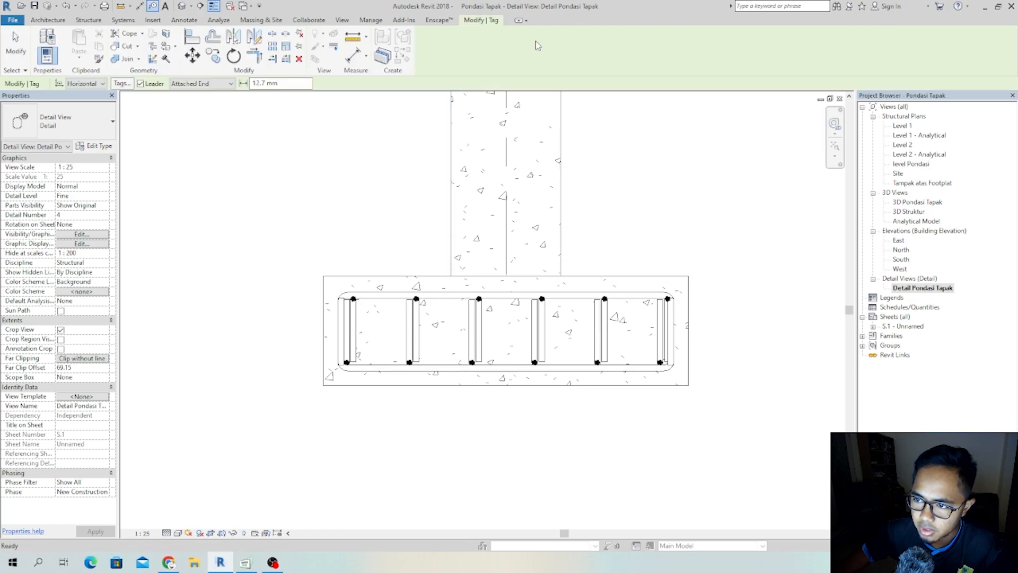
pyautogui.click(610, 313)
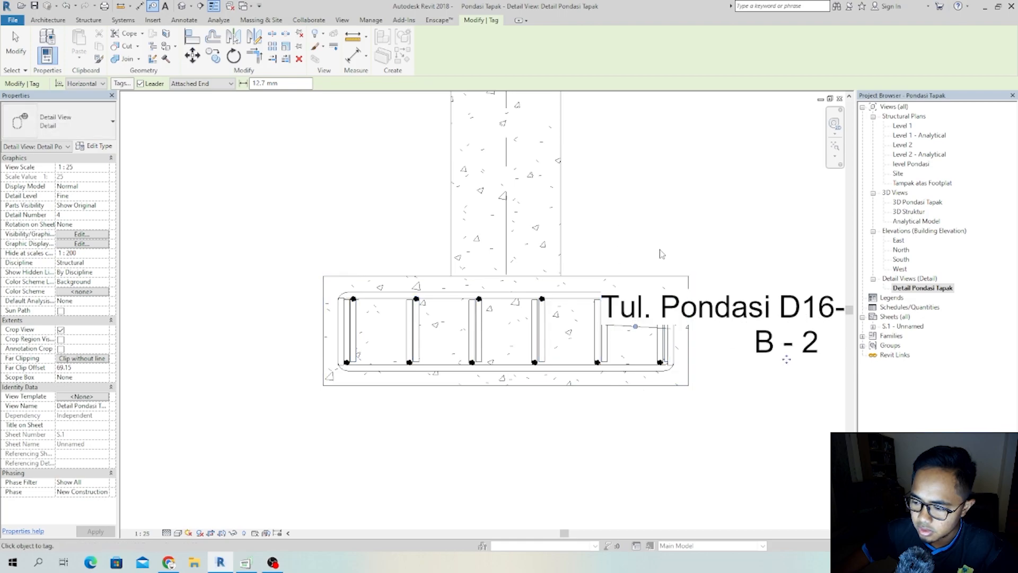
# - Move the Type B rebar tag beside the column above the footing and place its leader elbow inside the column
pyautogui.moveTo(786, 359); pyautogui.dragTo(793, 215)
pyautogui.moveTo(639, 254); pyautogui.dragTo(537, 180)
pyautogui.scroll(-2, 623, 239)
pyautogui.moveTo(675, 257); pyautogui.dragTo(572, 243, button='middle')
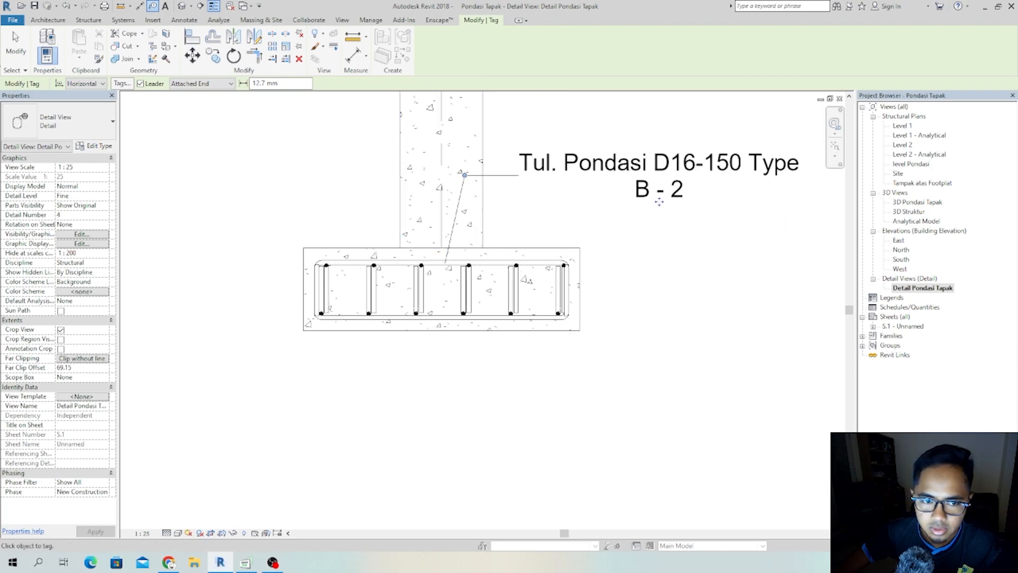
pyautogui.click(7, 50)
pyautogui.click(655, 305)
pyautogui.click(605, 202)
pyautogui.click(658, 304)
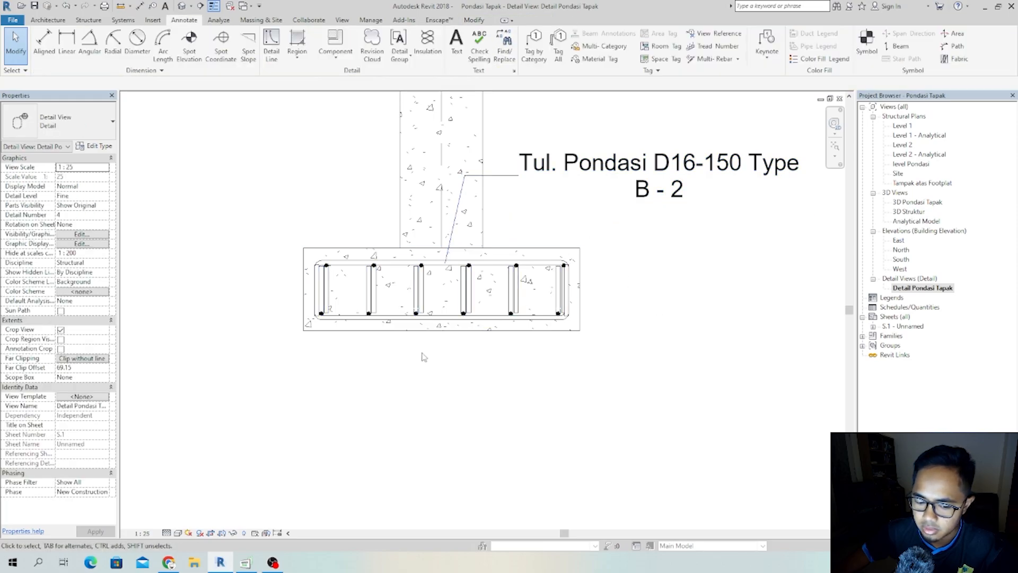
# - Tag the footing's Type A rebar by category at the lower bar
pyautogui.scroll(-1, 447, 347)
pyautogui.moveTo(436, 353); pyautogui.dragTo(364, 398, button='middle')
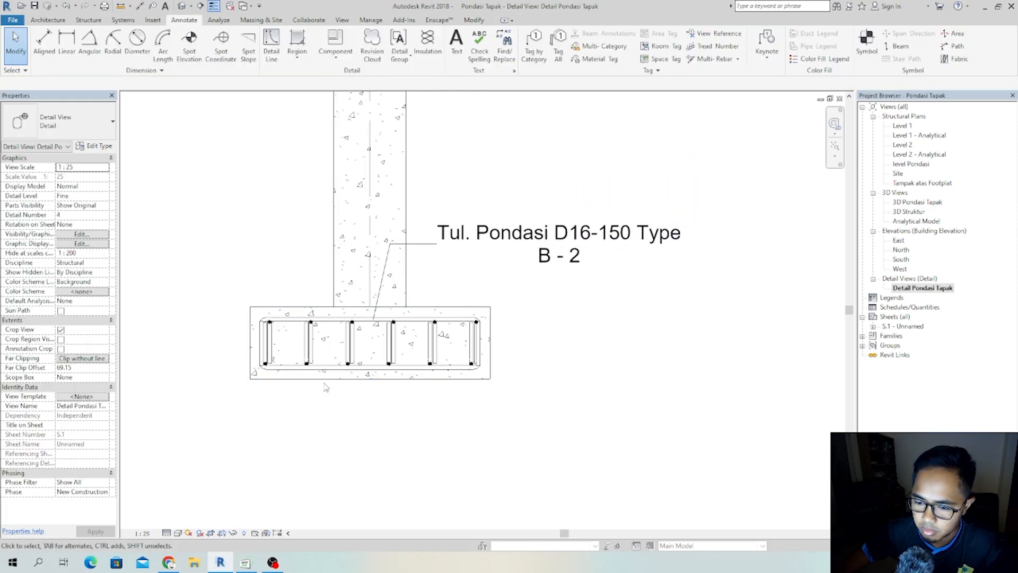
pyautogui.click(533, 48)
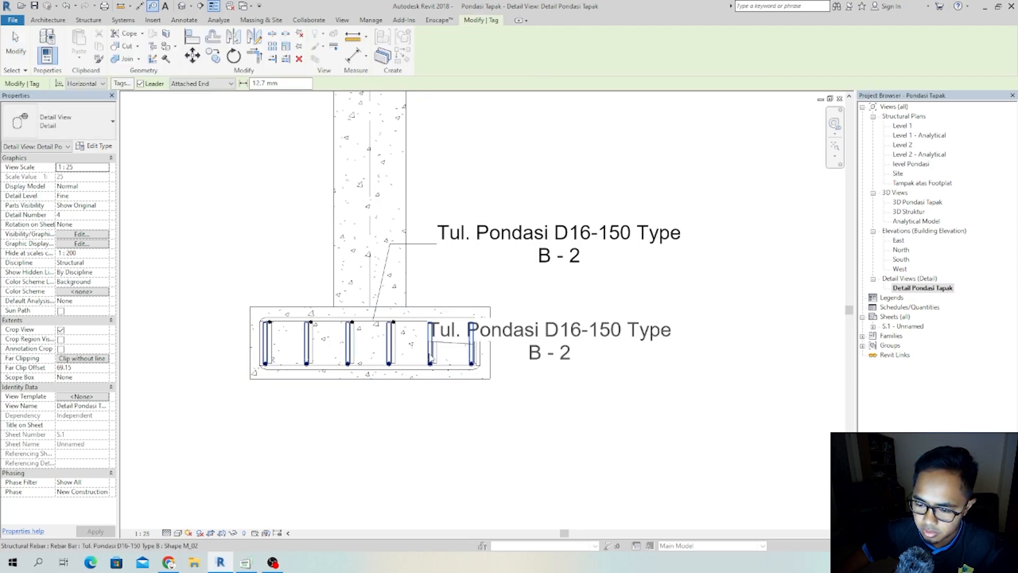
pyautogui.click(456, 366)
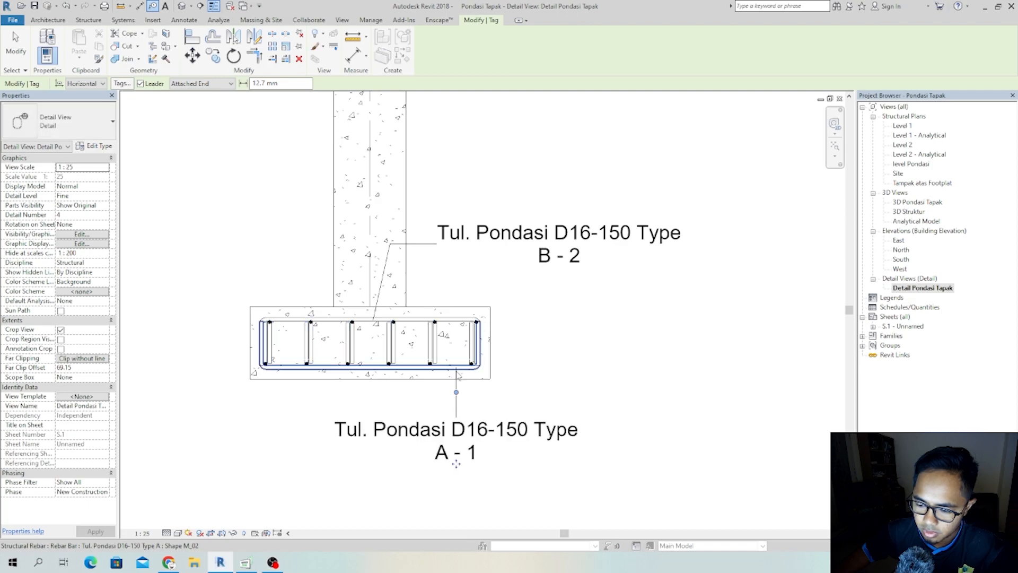
# - Move the Type A rebar tag directly under the Type B tag and shift its leader elbow above the footing beside the column
pyautogui.moveTo(457, 395); pyautogui.dragTo(455, 309)
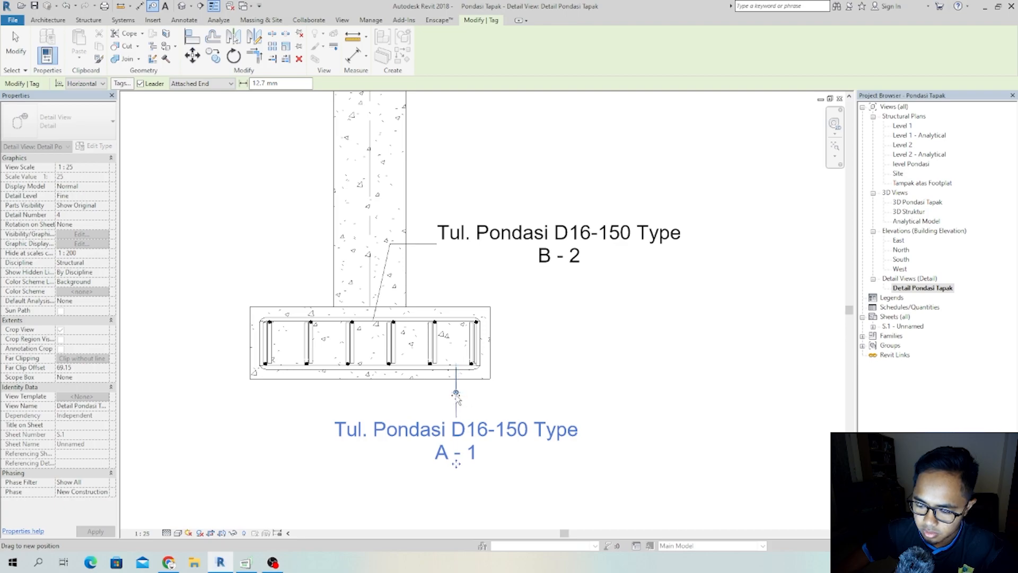
pyautogui.moveTo(456, 395); pyautogui.dragTo(456, 393)
pyautogui.moveTo(458, 466); pyautogui.dragTo(567, 319)
pyautogui.moveTo(445, 329); pyautogui.dragTo(421, 303)
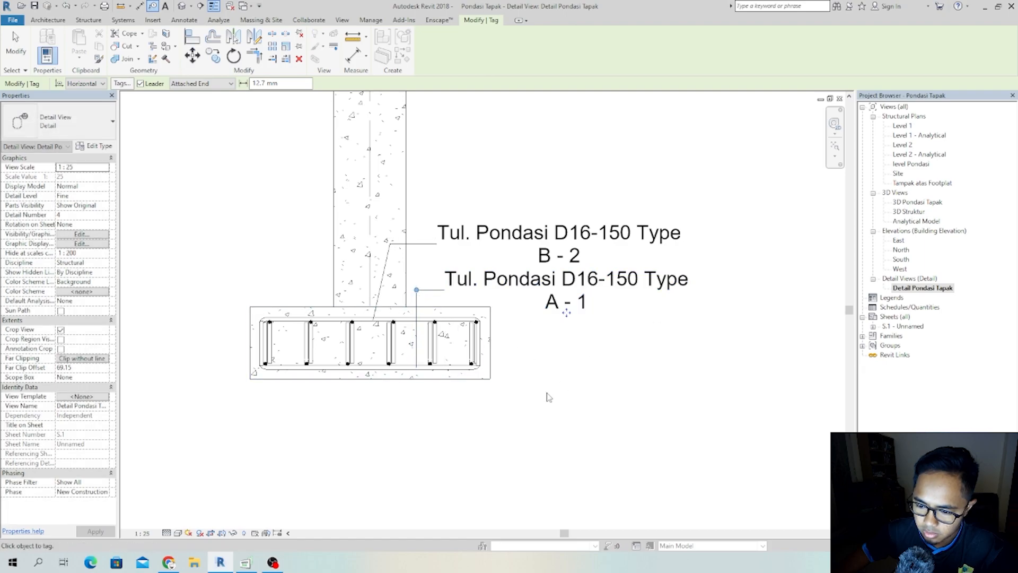
pyautogui.press('Escape')
pyautogui.click(662, 400)
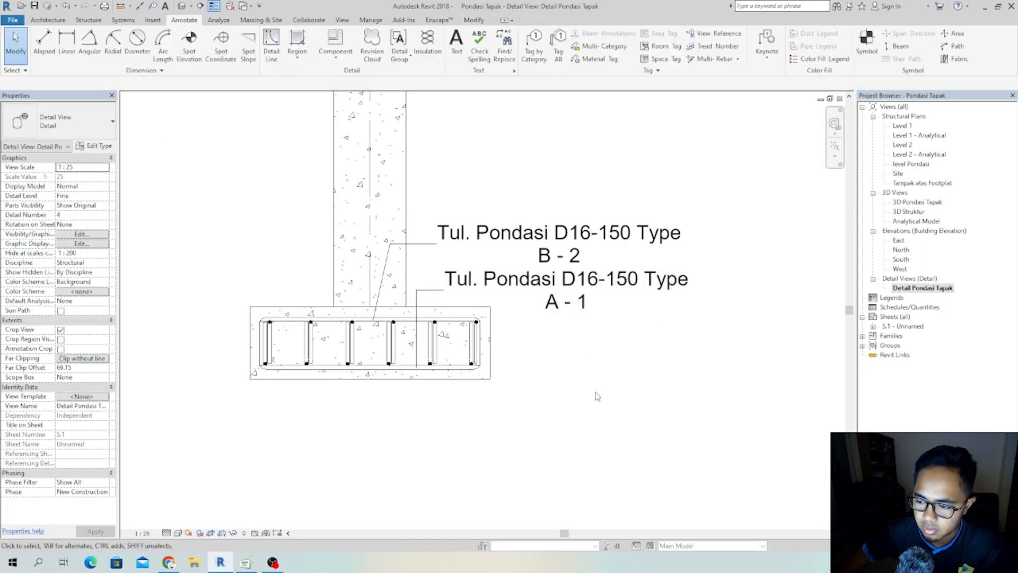
# - Try the Quantity Type Spacing & Number - 1 Line, Quantity Type & Number and Type Spacing & Number types on the Type B rebar tag
pyautogui.click(679, 250)
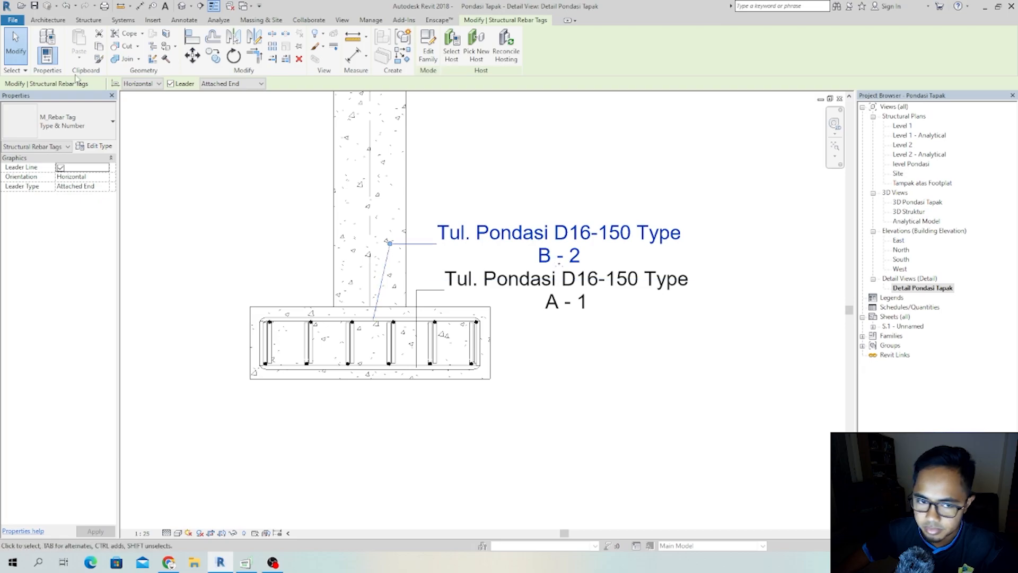
pyautogui.click(97, 128)
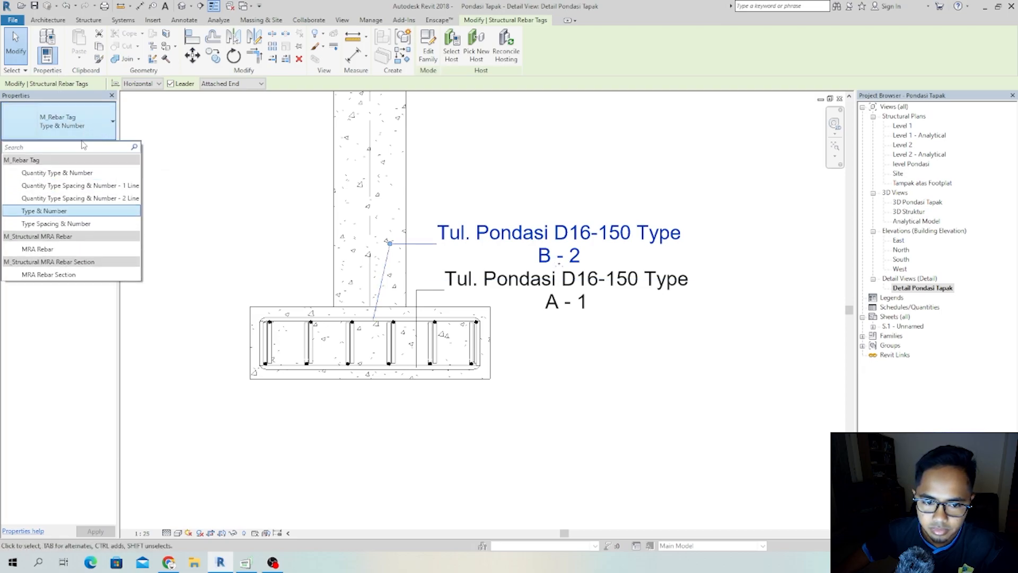
pyautogui.click(91, 185)
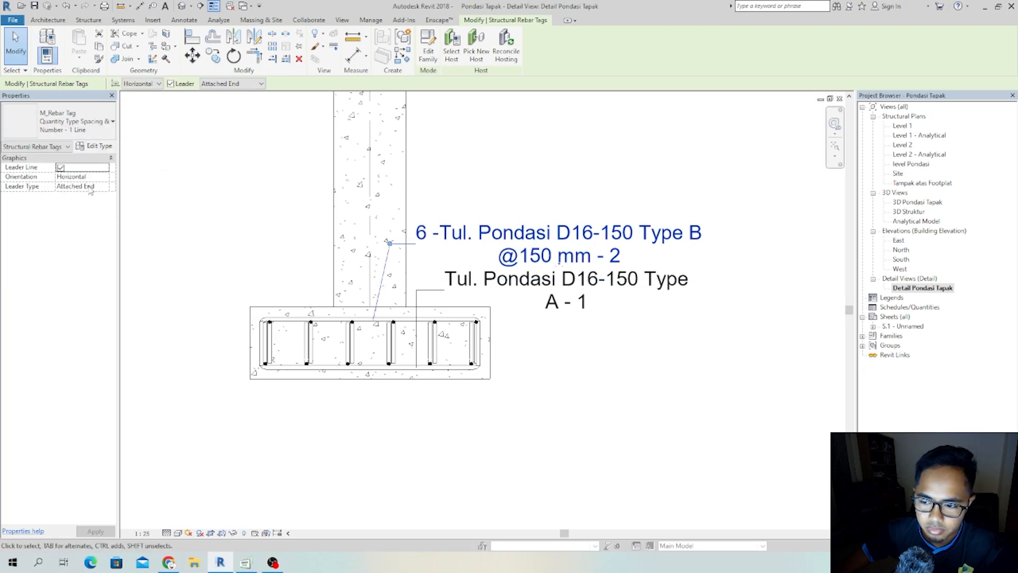
pyautogui.click(74, 121)
pyautogui.click(76, 180)
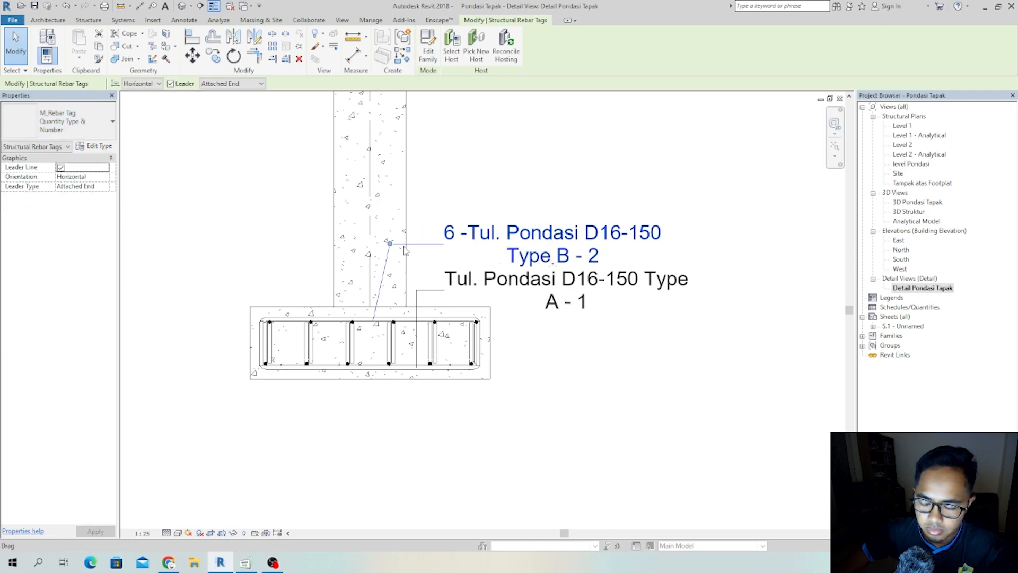
pyautogui.click(85, 124)
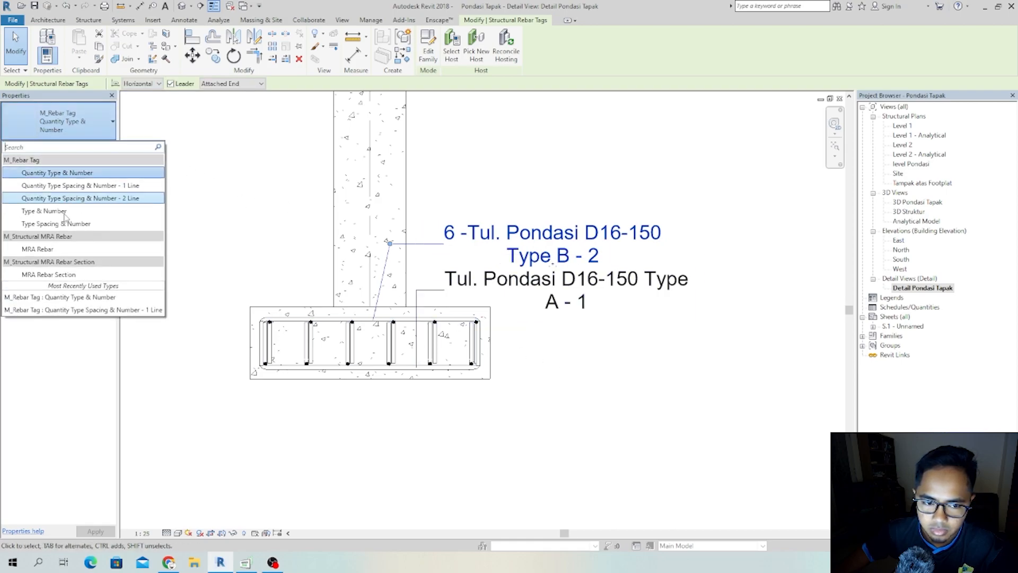
pyautogui.click(69, 224)
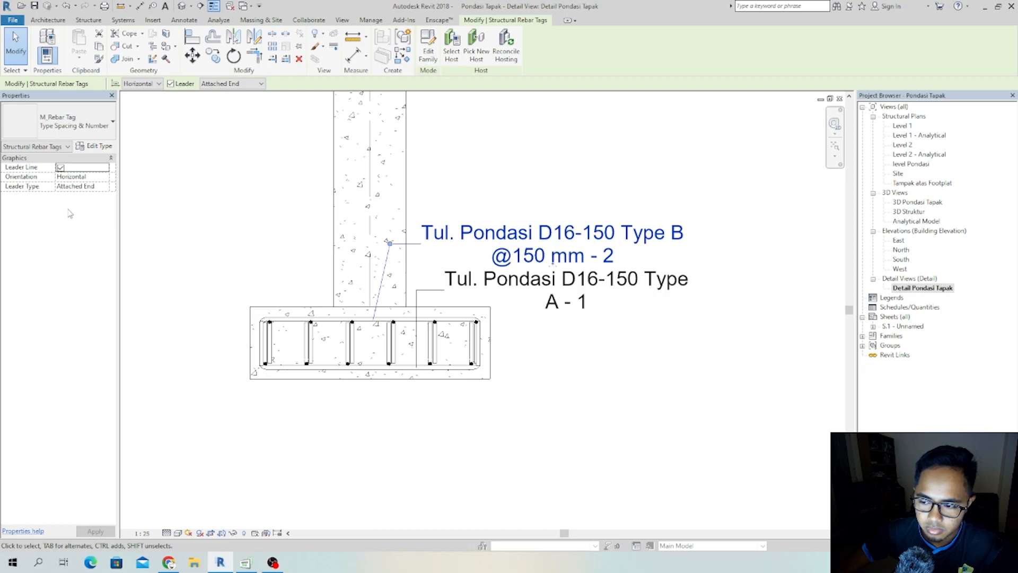
pyautogui.click(69, 121)
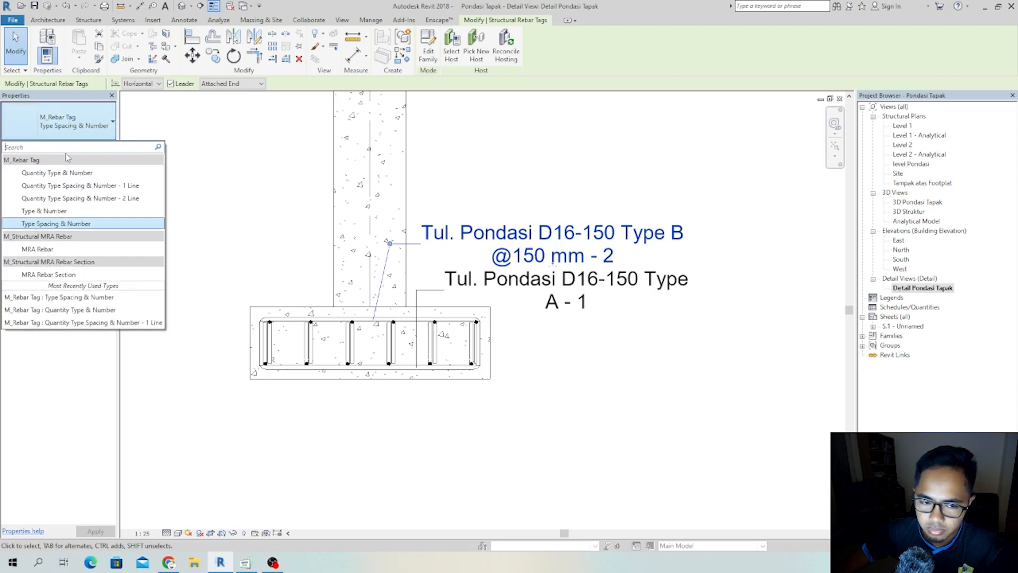
pyautogui.click(65, 207)
pyautogui.click(591, 393)
# - On sheet S.1, move the Level 1 viewport toward the Level 2 plan to make room for the footing detail's rebar tags
pyautogui.scroll(-3, 557, 377)
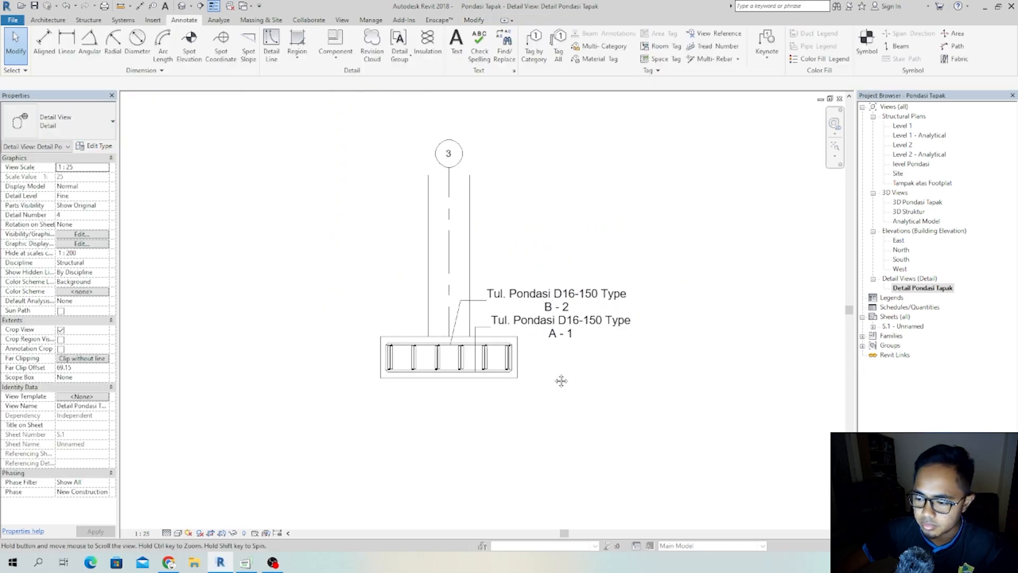
pyautogui.doubleClick(910, 321)
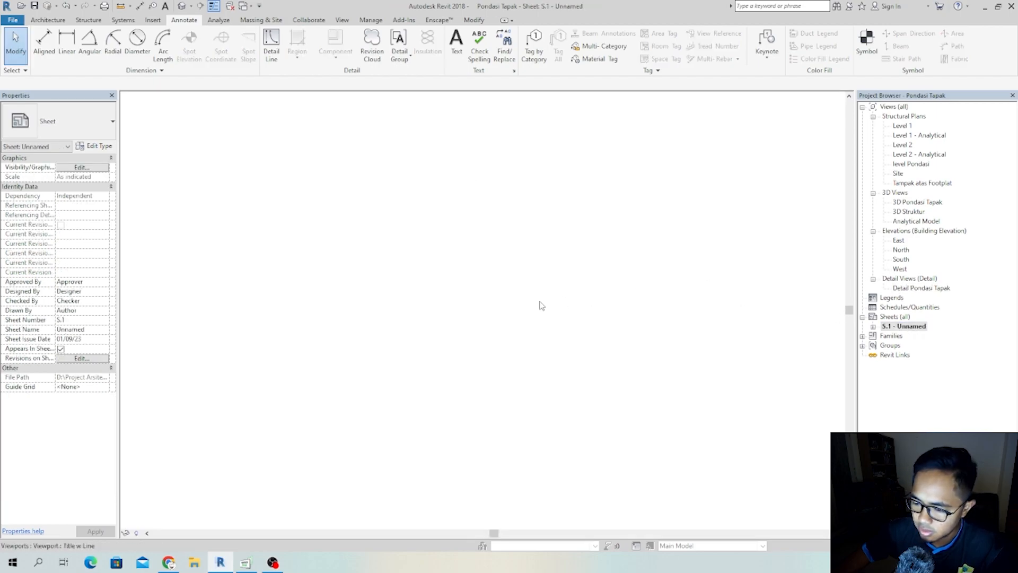
pyautogui.click(480, 310)
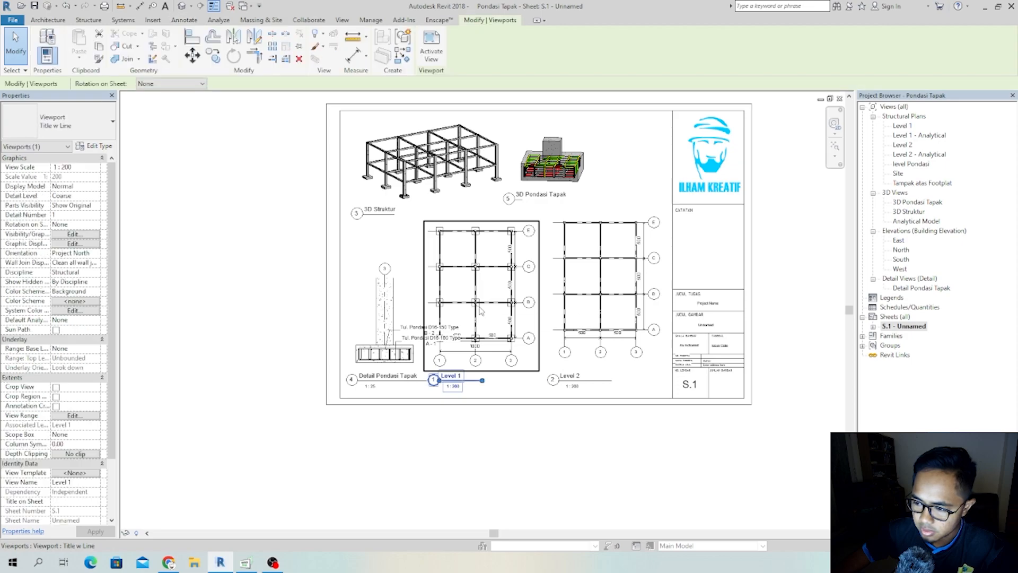
pyautogui.click(416, 410)
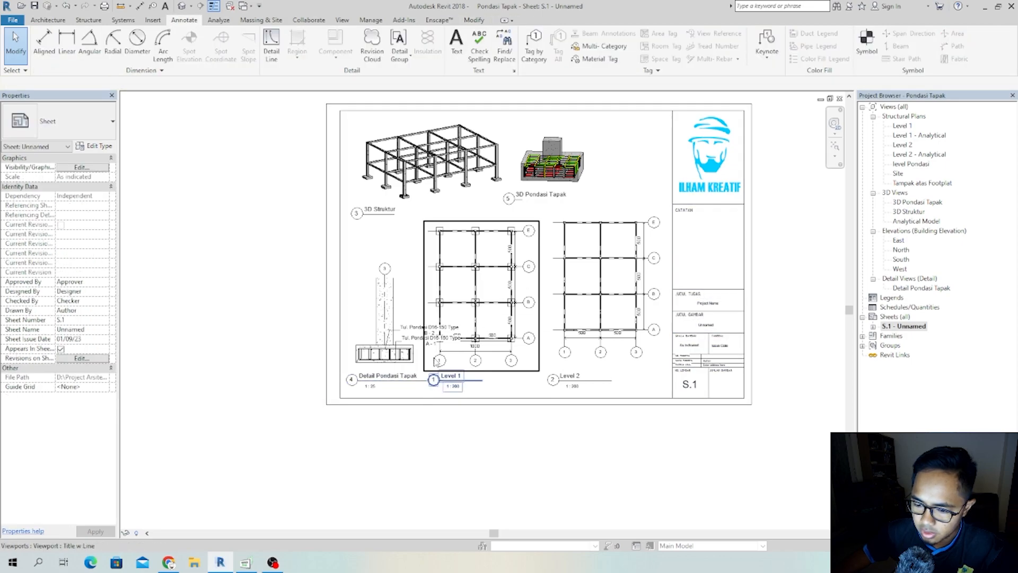
pyautogui.scroll(2, 426, 334)
pyautogui.click(552, 278)
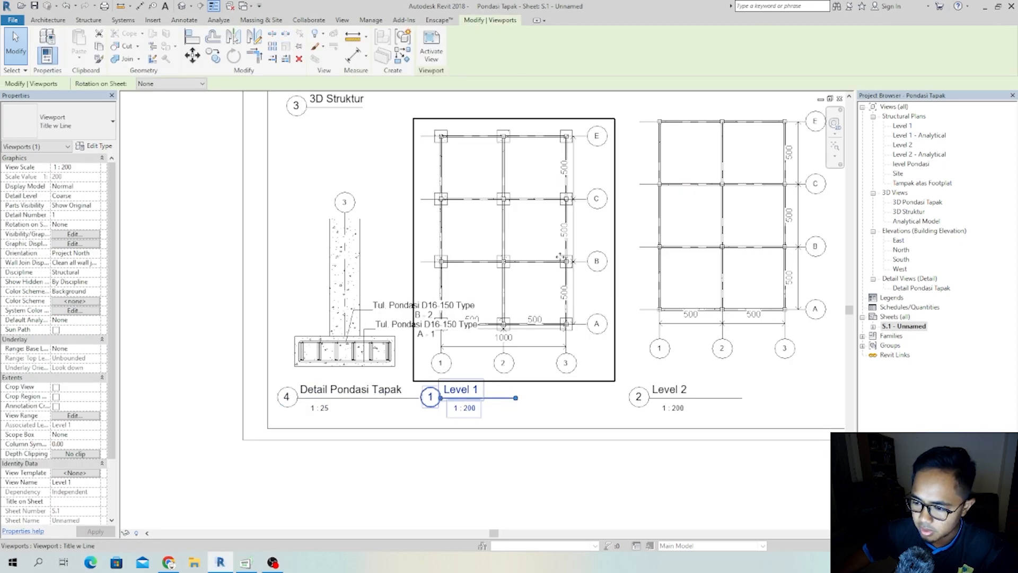
pyautogui.moveTo(572, 259); pyautogui.dragTo(601, 258)
pyautogui.click(402, 230)
pyautogui.click(466, 473)
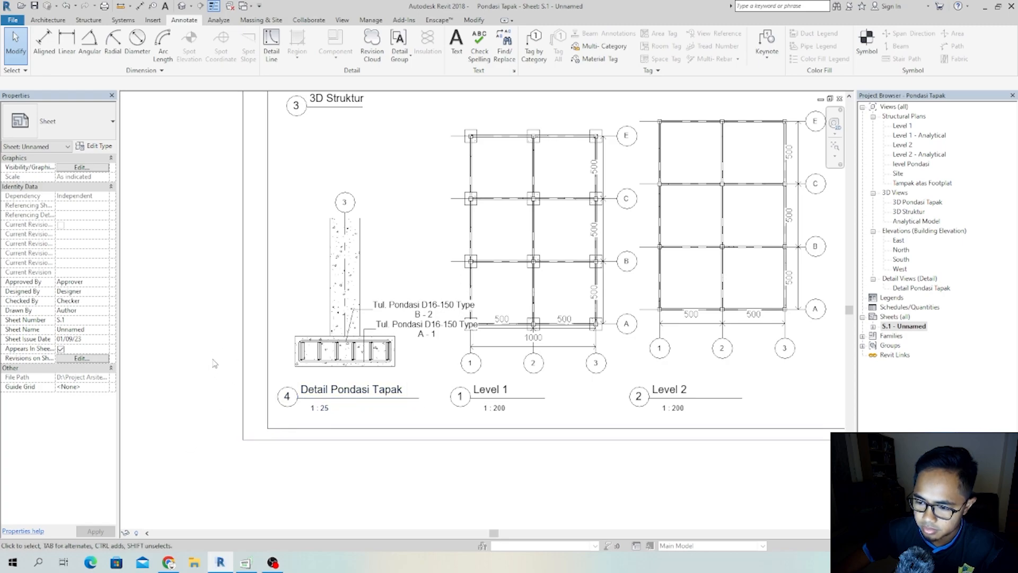
pyautogui.scroll(-1, 214, 363)
pyautogui.scroll(-2, 336, 357)
pyautogui.moveTo(337, 357); pyautogui.dragTo(299, 372, button='middle')
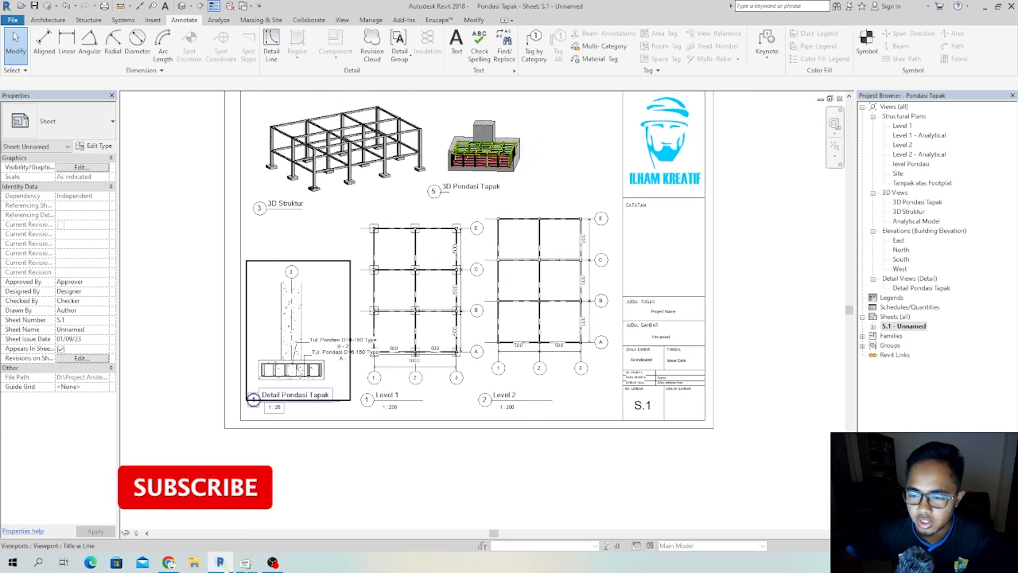